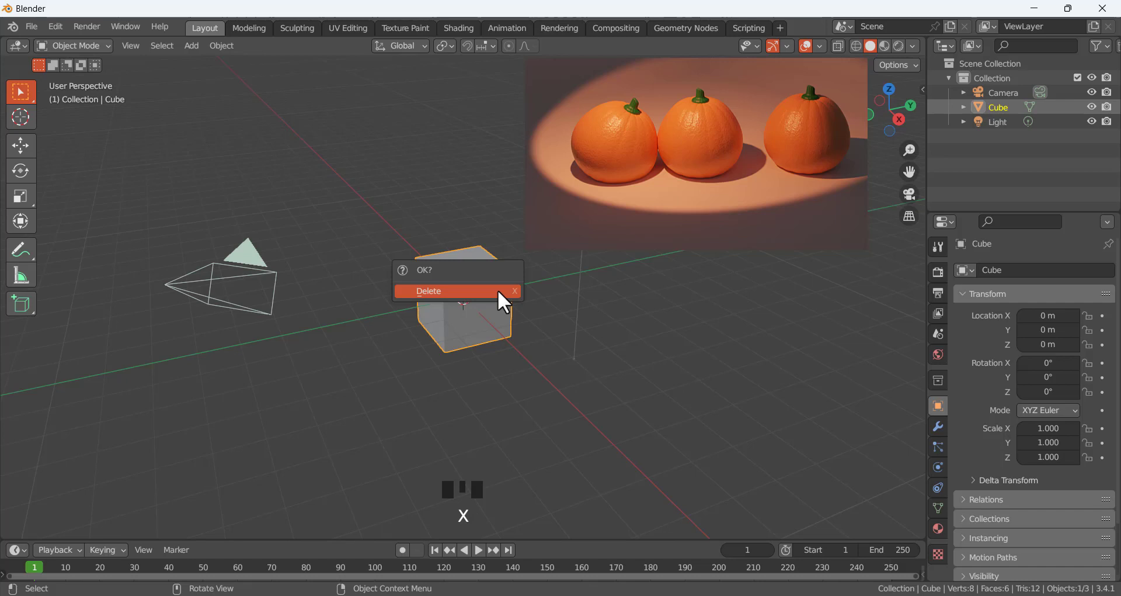
Delete the default cube and add a UV sphere with a 1 m radius at the world origin
left_click(499, 291)
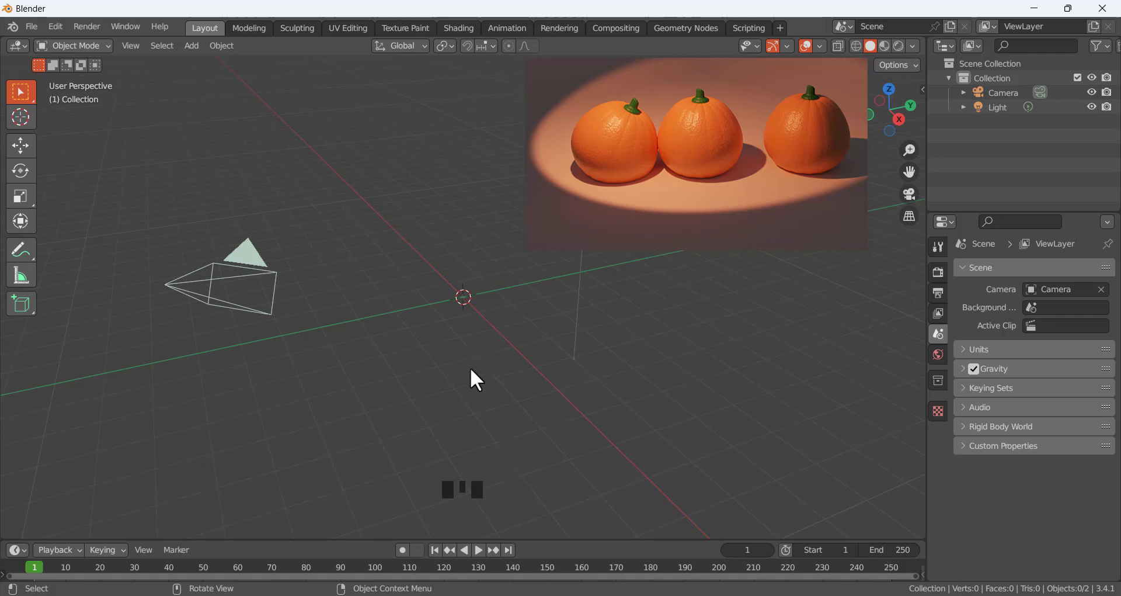
key("shift+a")
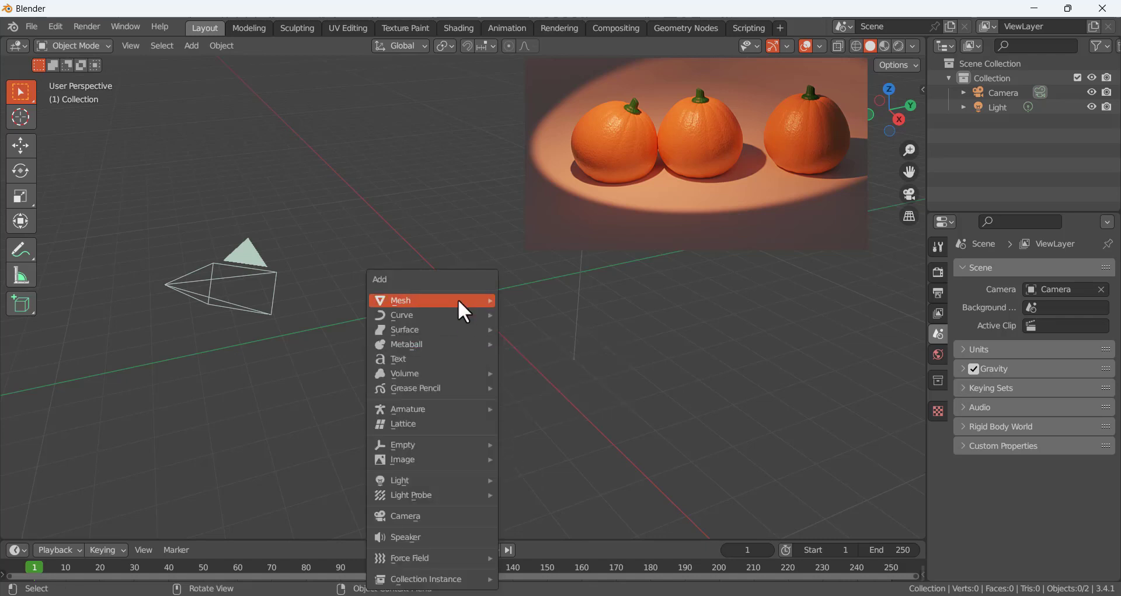
mouse_move(458, 299)
left_click(566, 345)
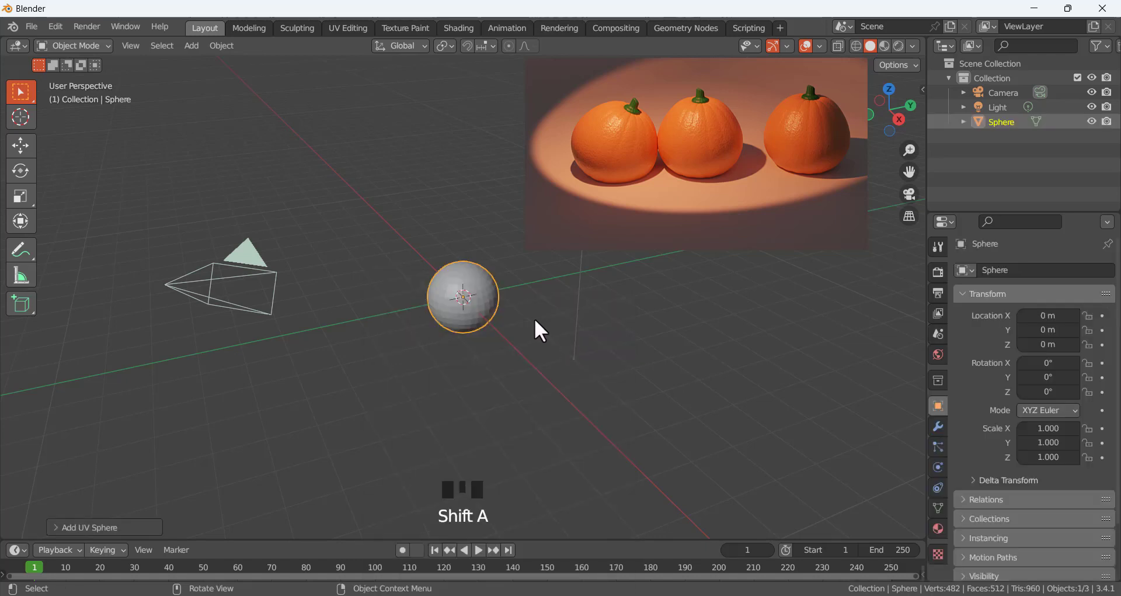
scroll(478, 299, "up", 1)
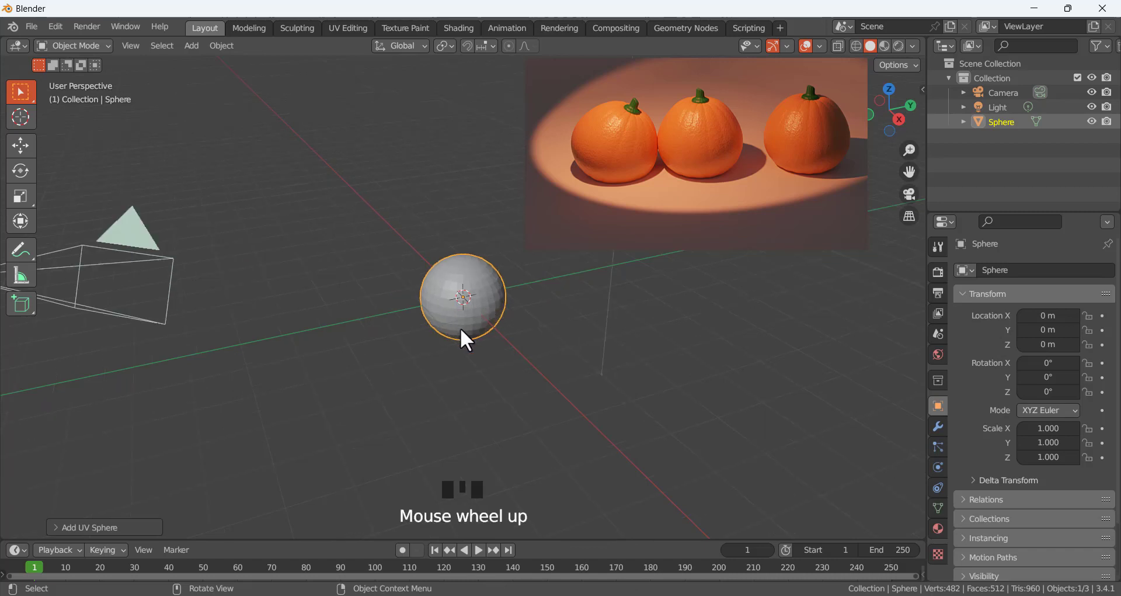
left_click(62, 527)
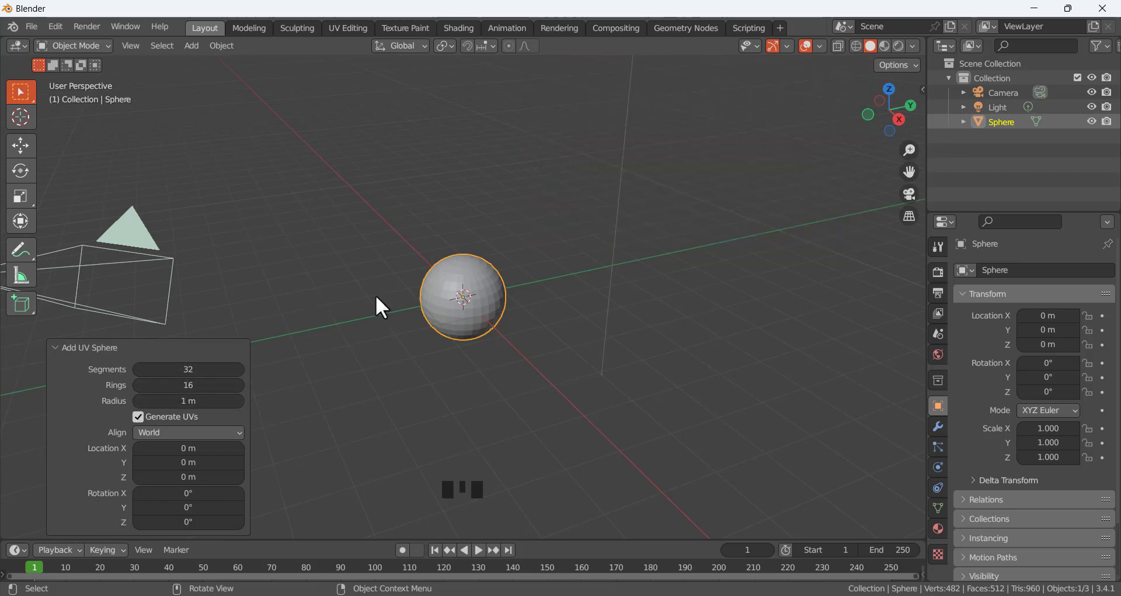
left_click(532, 259)
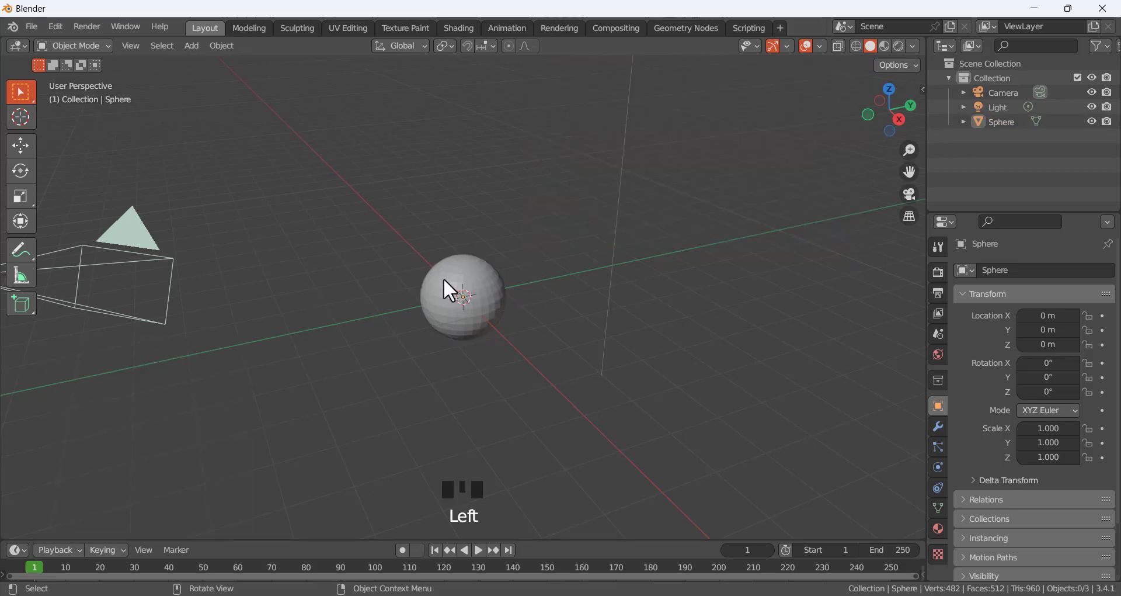
Apply smooth shading to the sphere
scroll(461, 268, "up", 5)
left_click(555, 280)
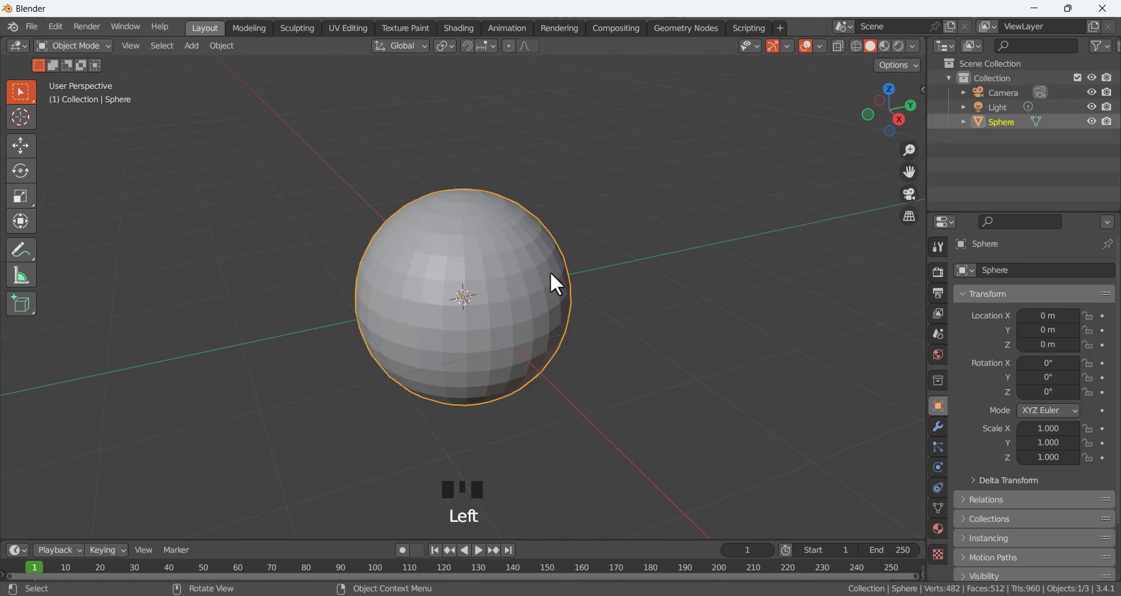
right_click(511, 252)
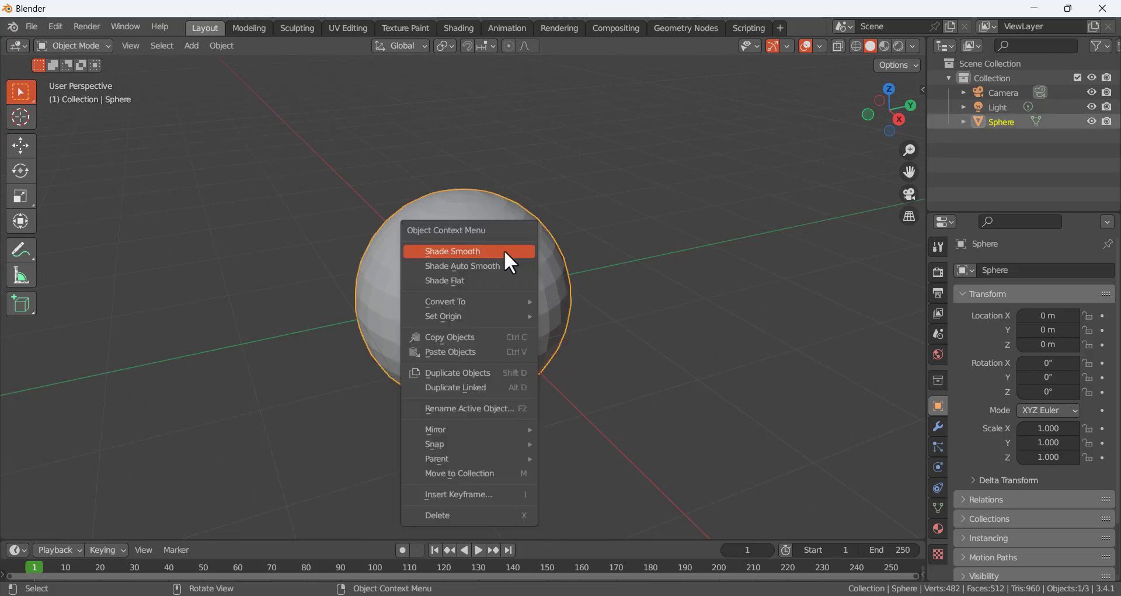
left_click(509, 252)
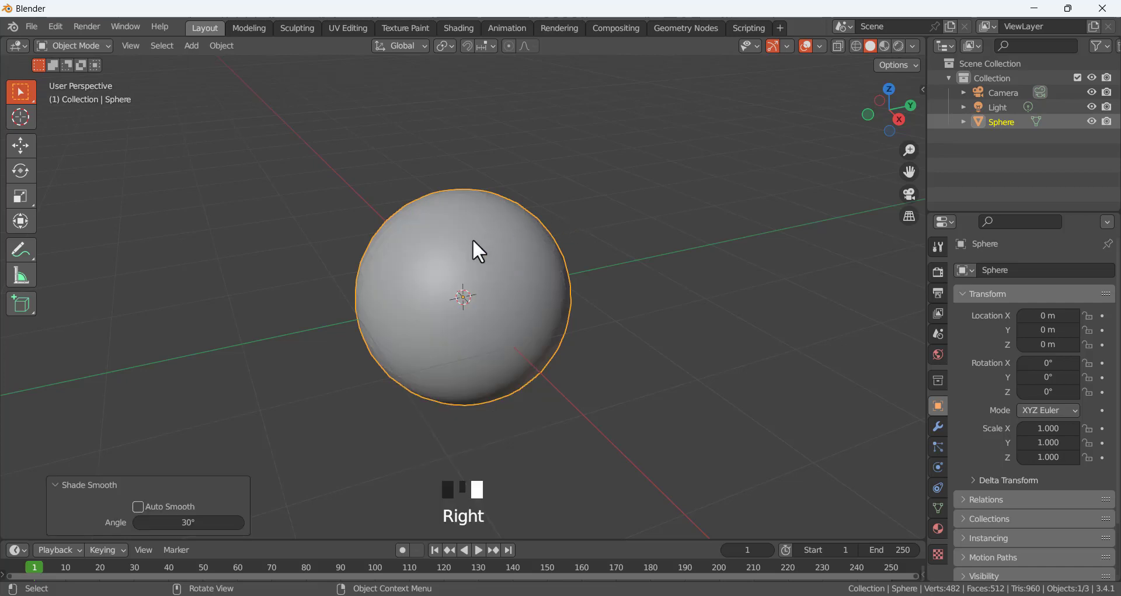
In Edit Mode, raise the sphere's top vertex about 0.4 m along Z using smooth proportional editing with a size of about 1.21 m
key("Tab")
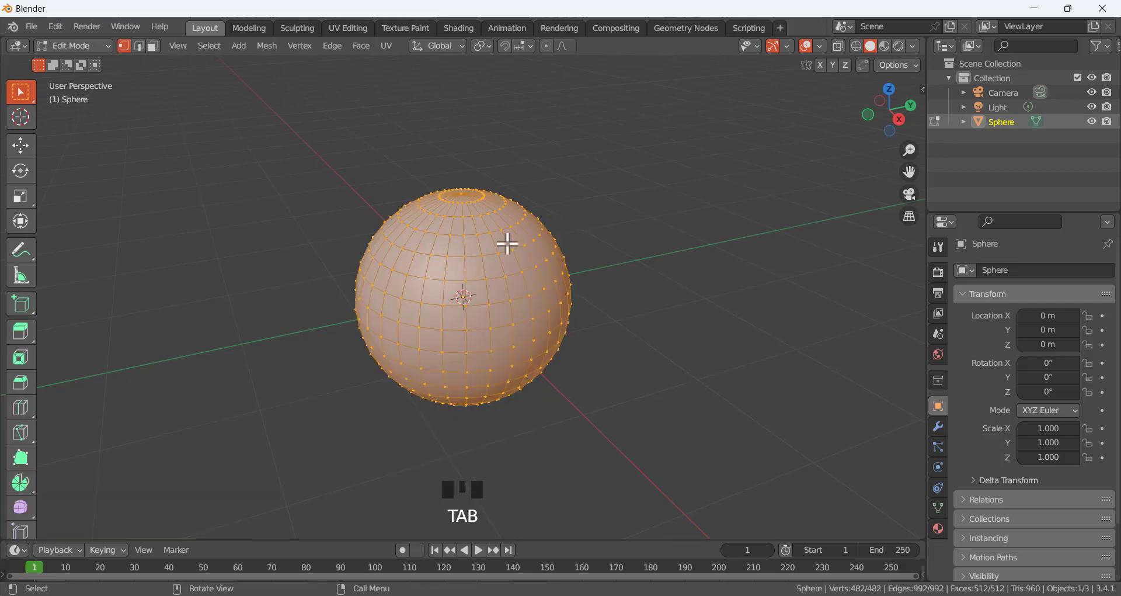
left_click(339, 193)
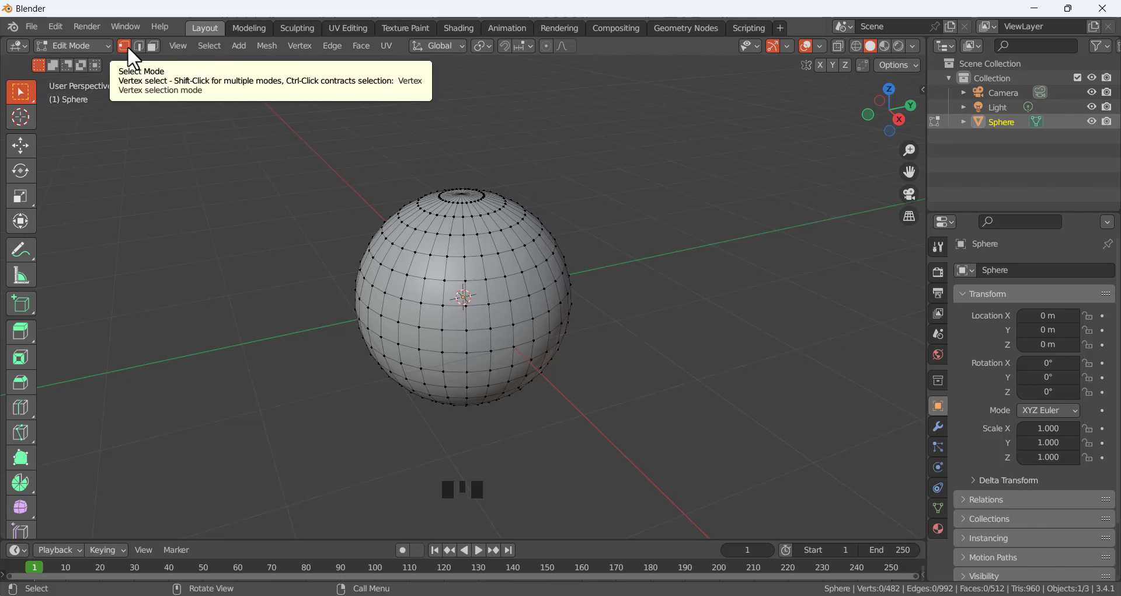
left_click(465, 188)
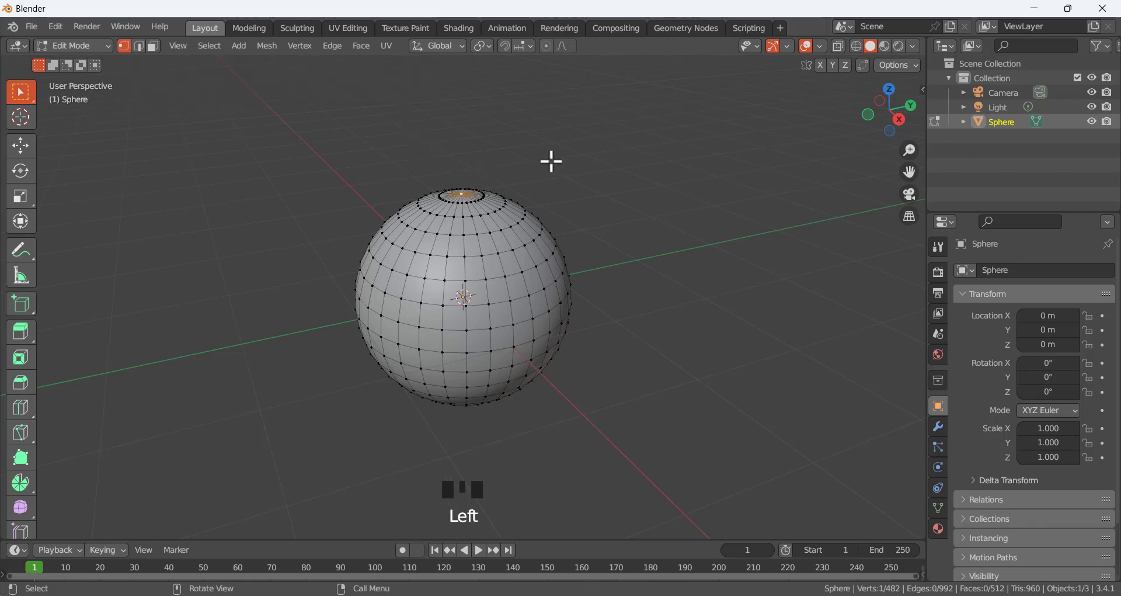
key("KP_1")
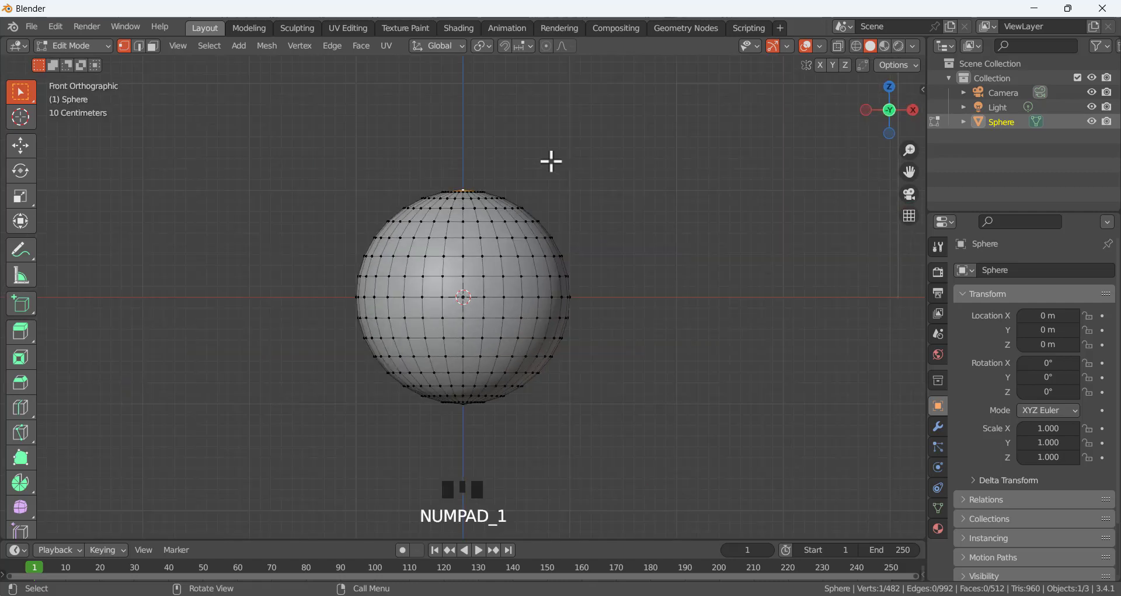
left_click(547, 46)
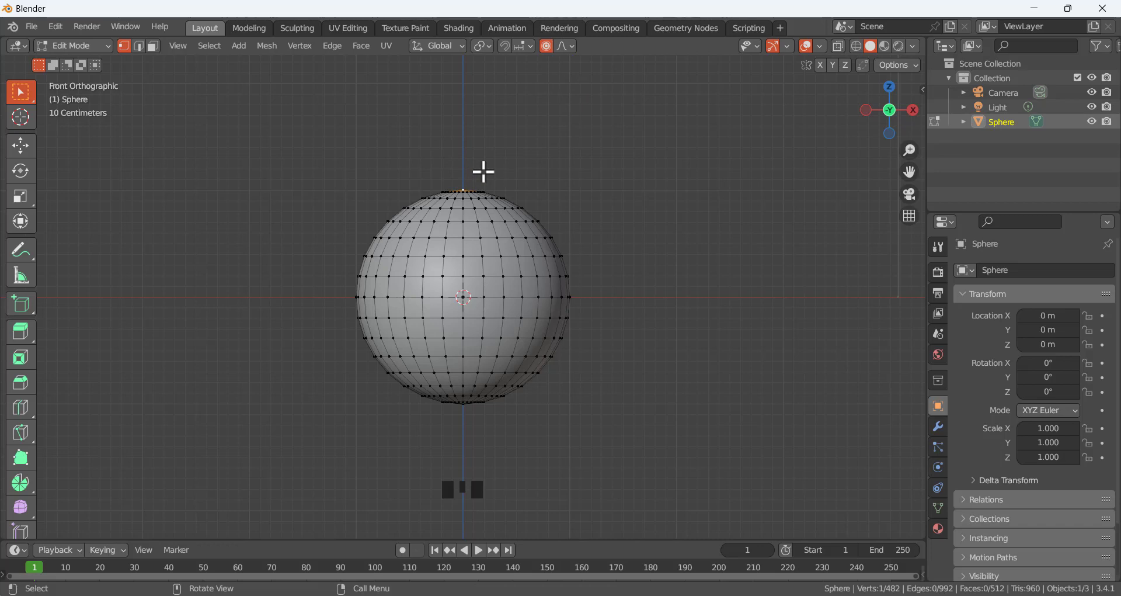
key("g")
key("z")
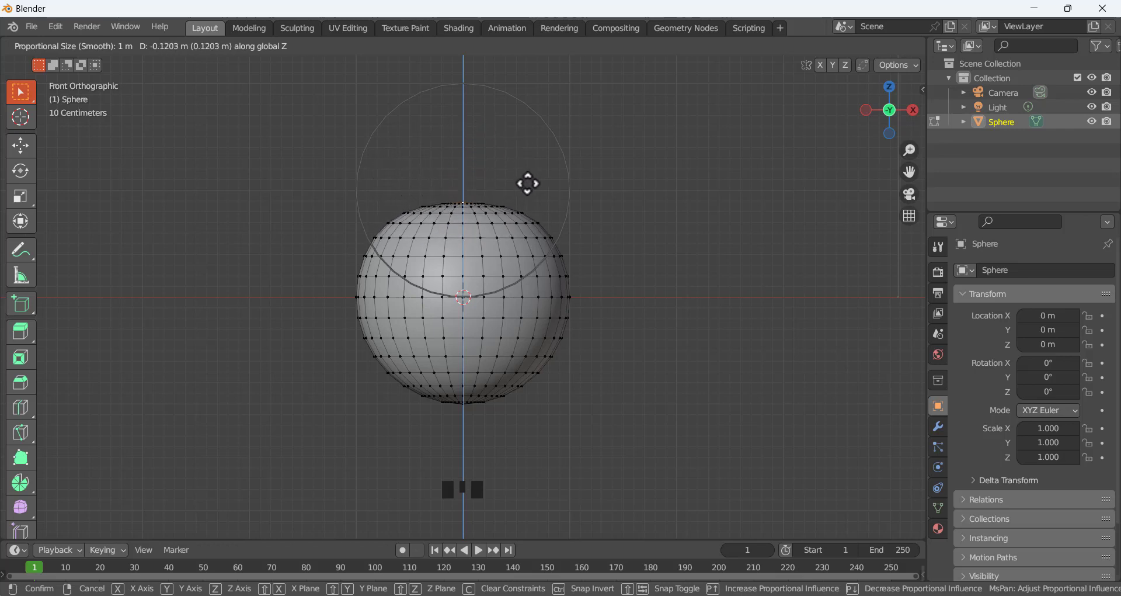
scroll(501, 130, "down", 3)
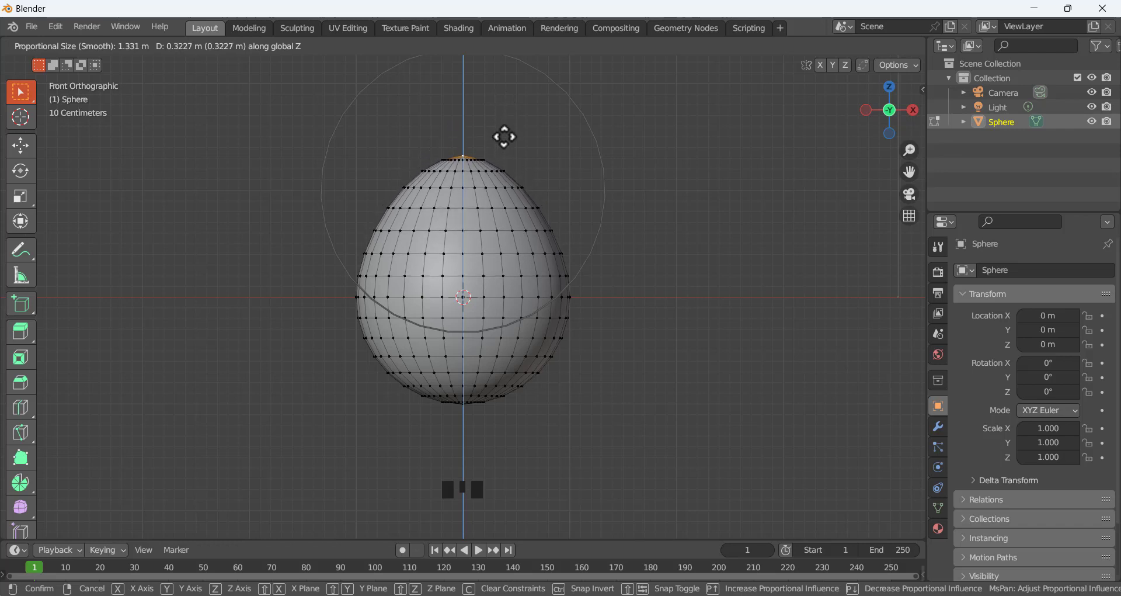
scroll(504, 137, "up", 1)
left_click(512, 129)
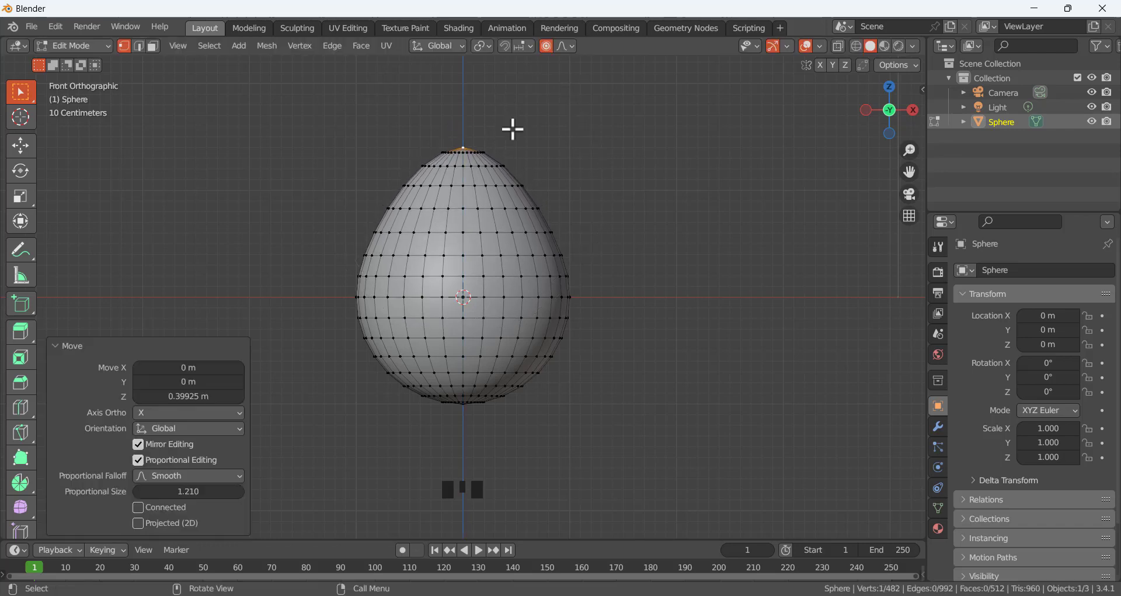
Move the bottom vertex up about 0.38 m along Z with a proportional size of about 0.83 m to indent the underside
left_click(465, 405)
middle_click_drag(498, 423, 500, 335)
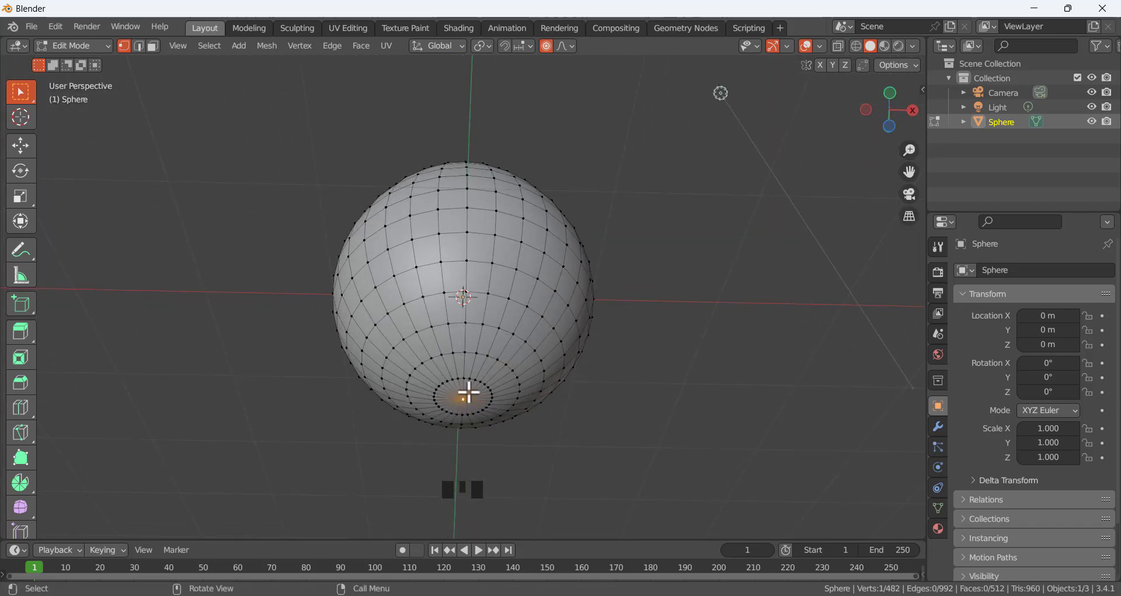
middle_click_drag(468, 395, 466, 363)
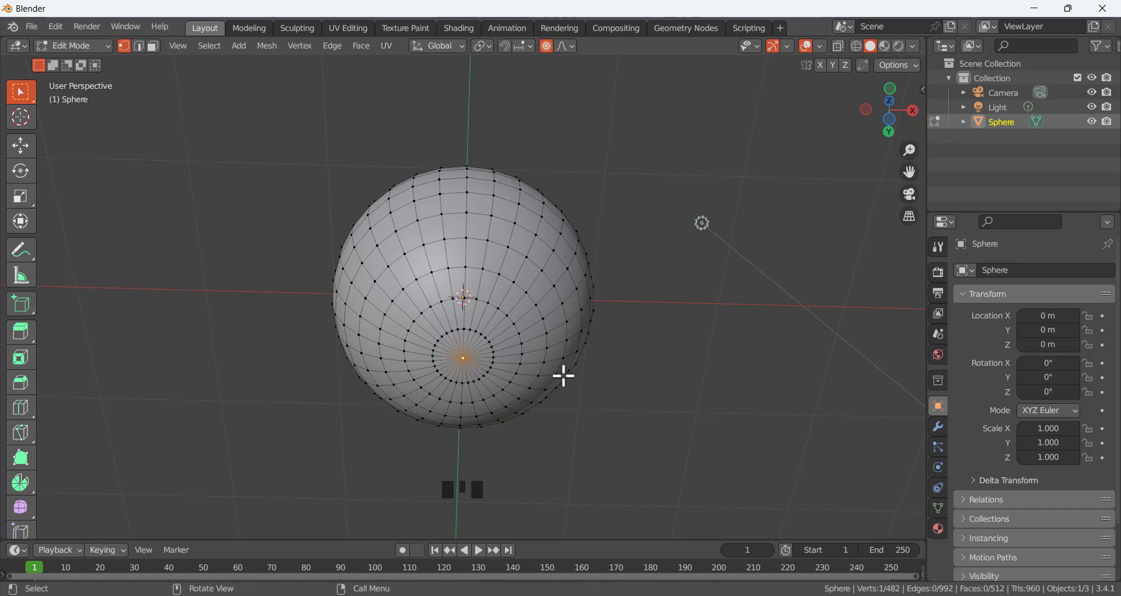
key("KP_1")
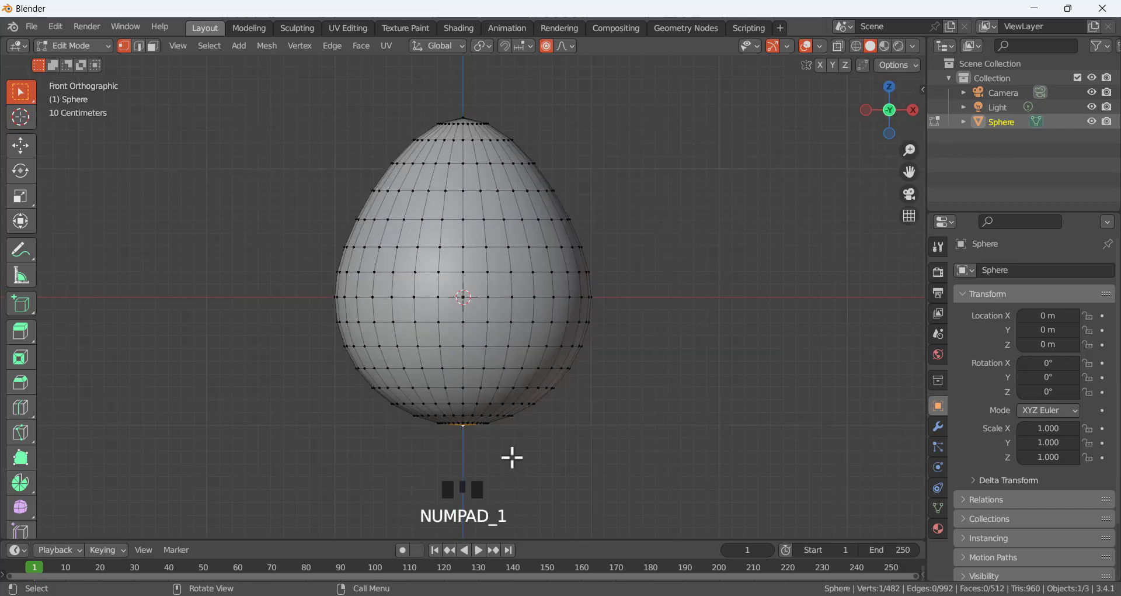
key("g")
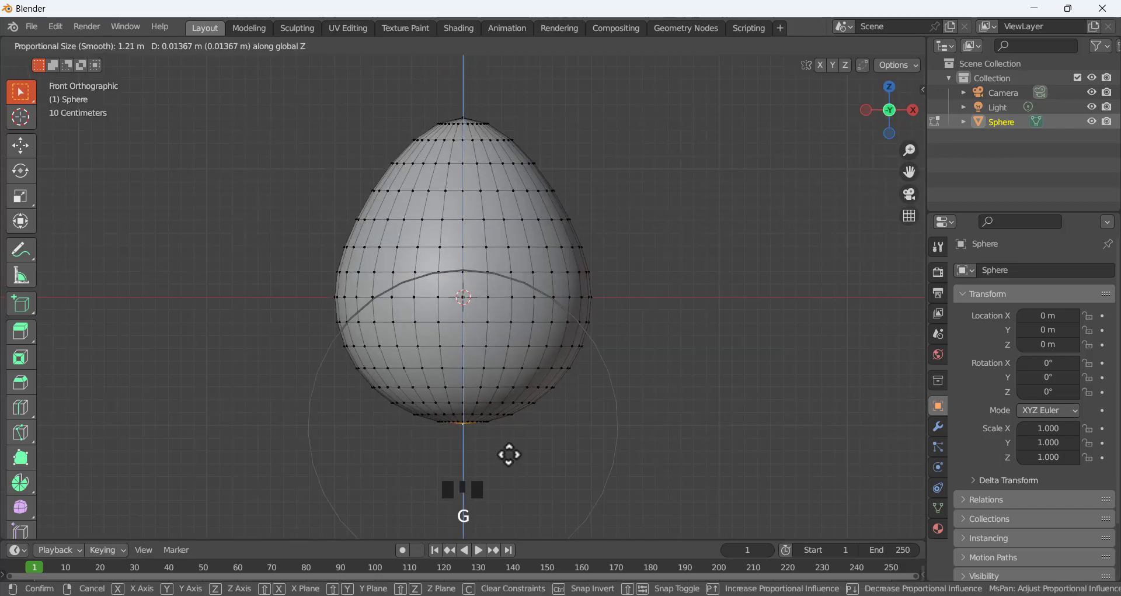
scroll(509, 448, "up", 4)
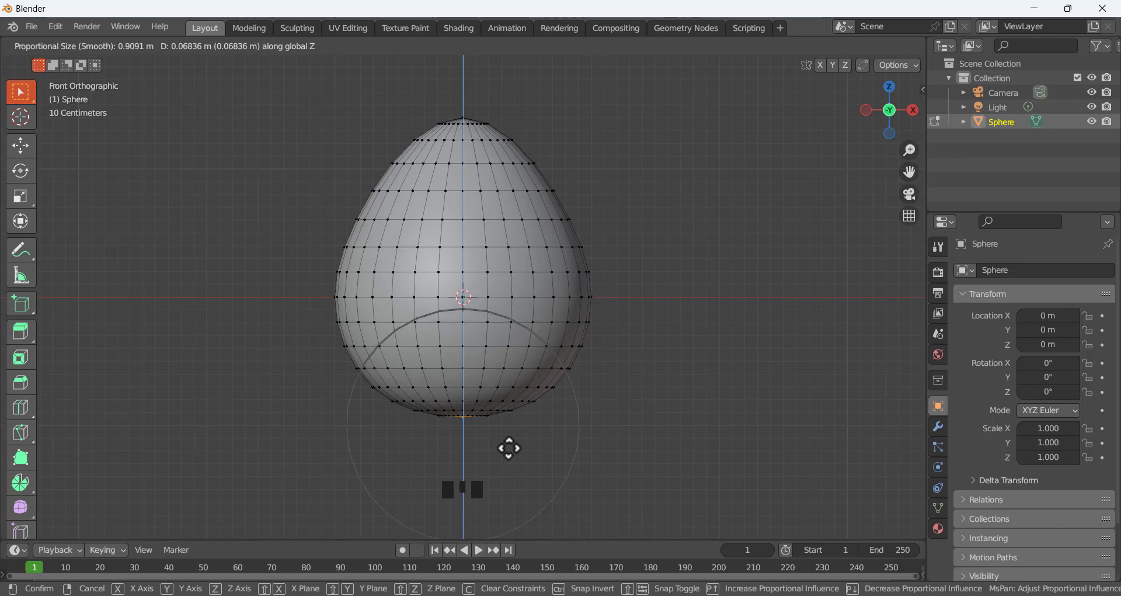
scroll(507, 439, "down", 2)
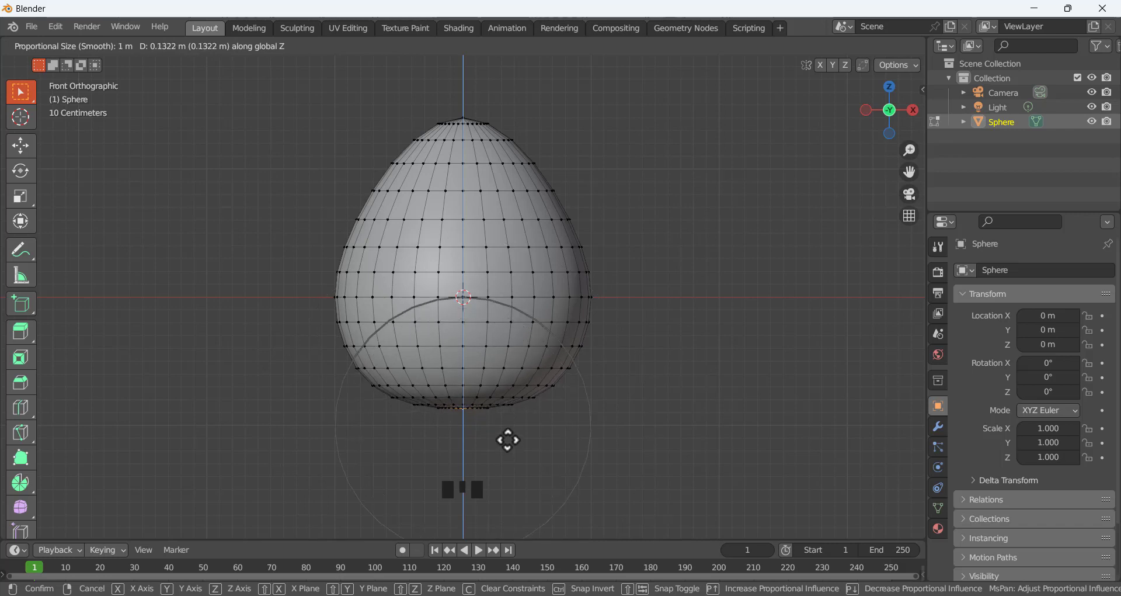
scroll(506, 423, "up", 2)
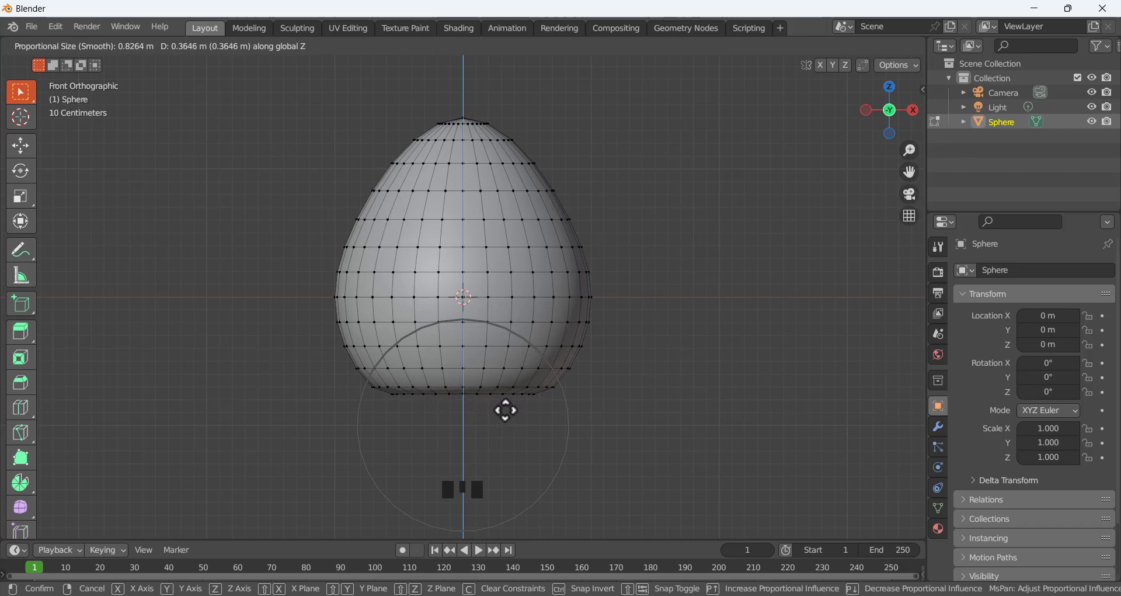
left_click(506, 408)
Push the top vertex down about 0.34 m along Z with a proportional size of about 0.56 m to form a dimple
middle_click_drag(485, 421, 480, 503)
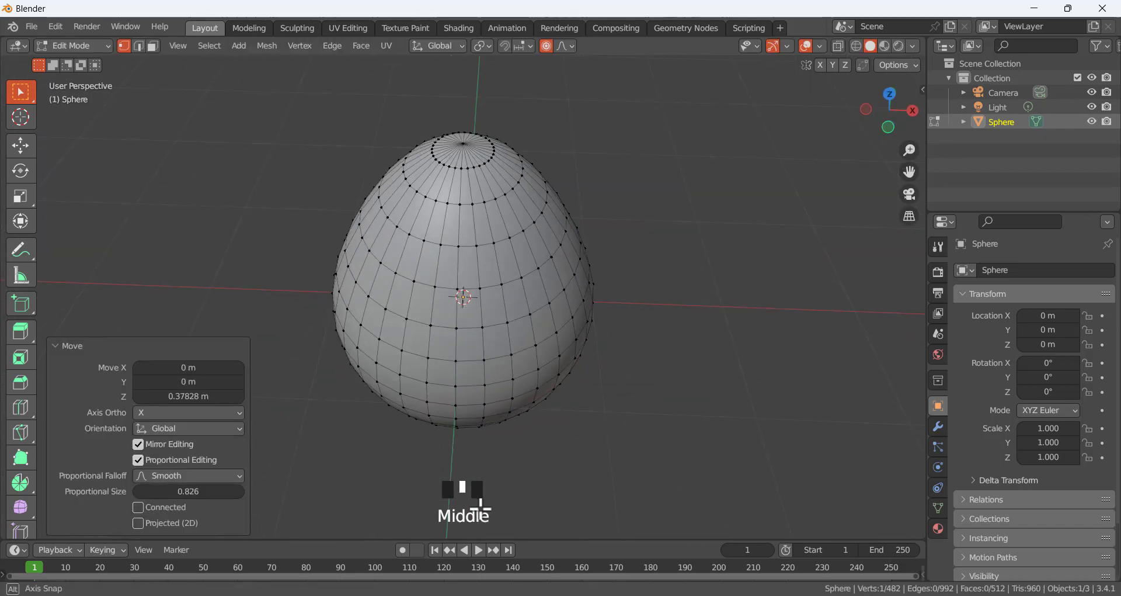
left_click(463, 140)
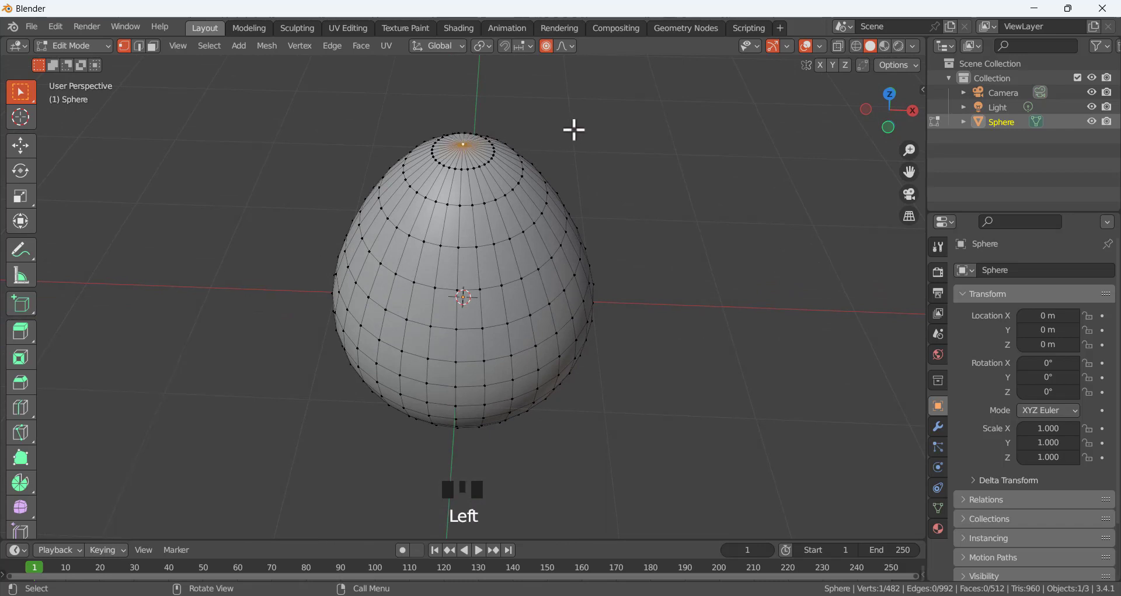
key("KP_1")
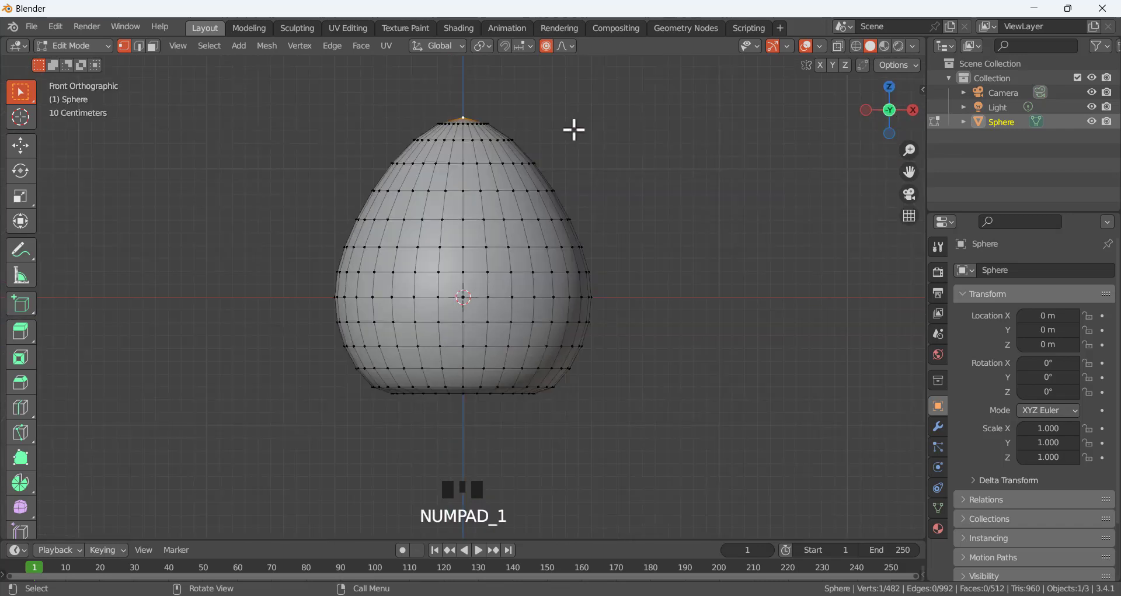
key("g")
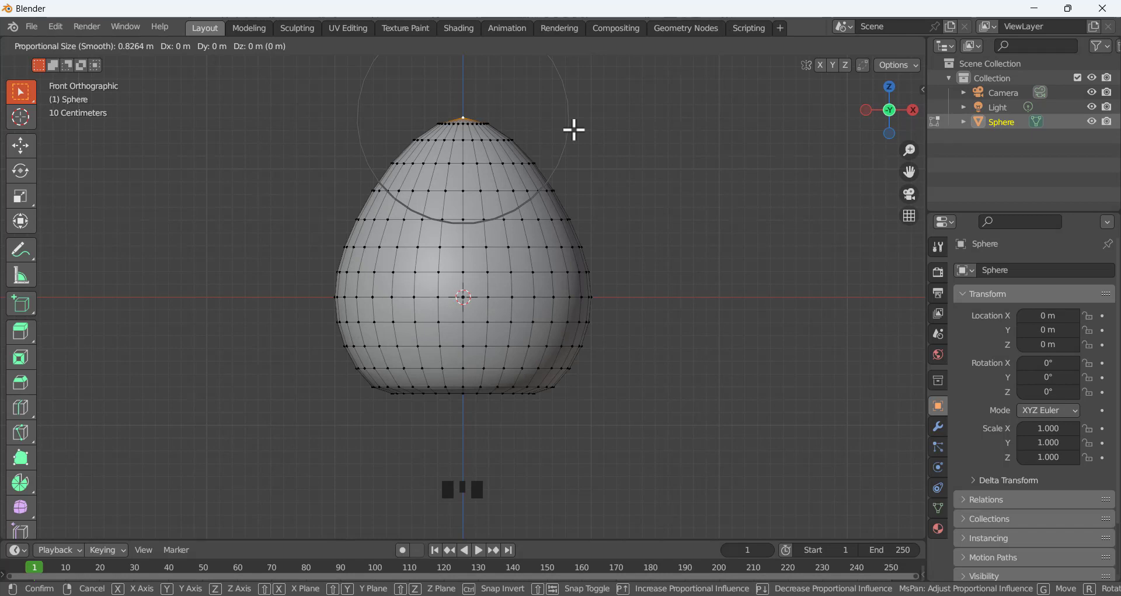
key("z")
scroll(574, 130, "up", 3)
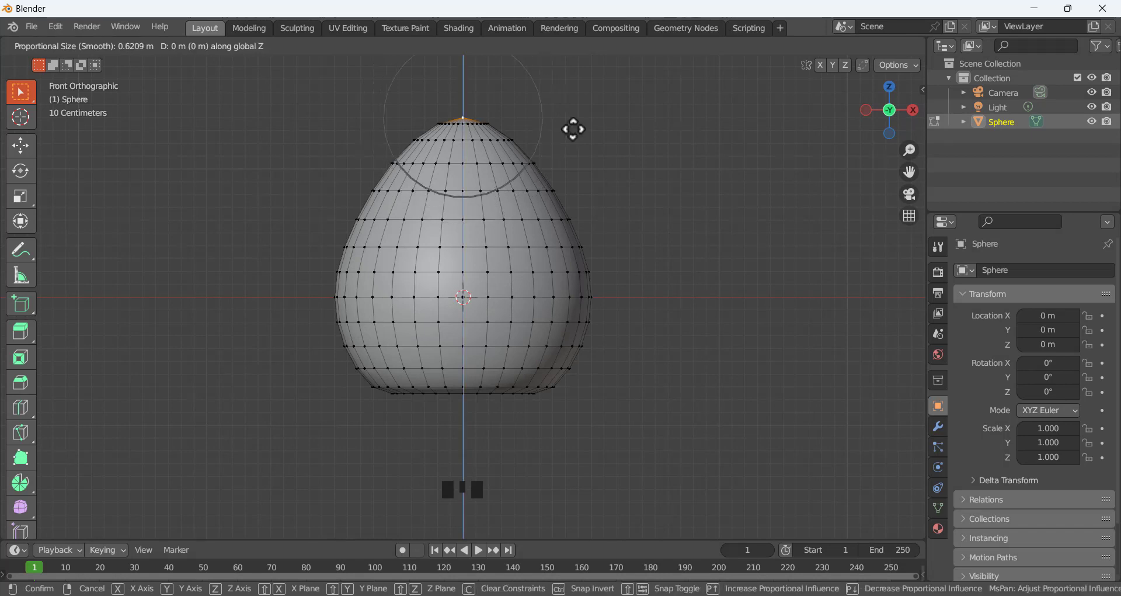
scroll(574, 130, "up", 1)
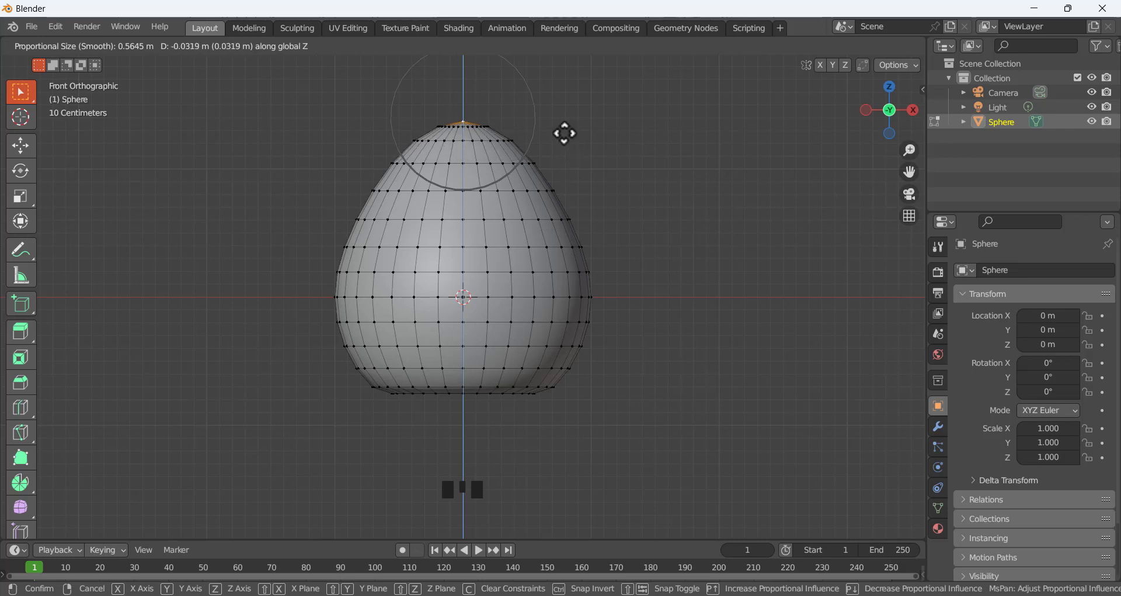
left_click(572, 173)
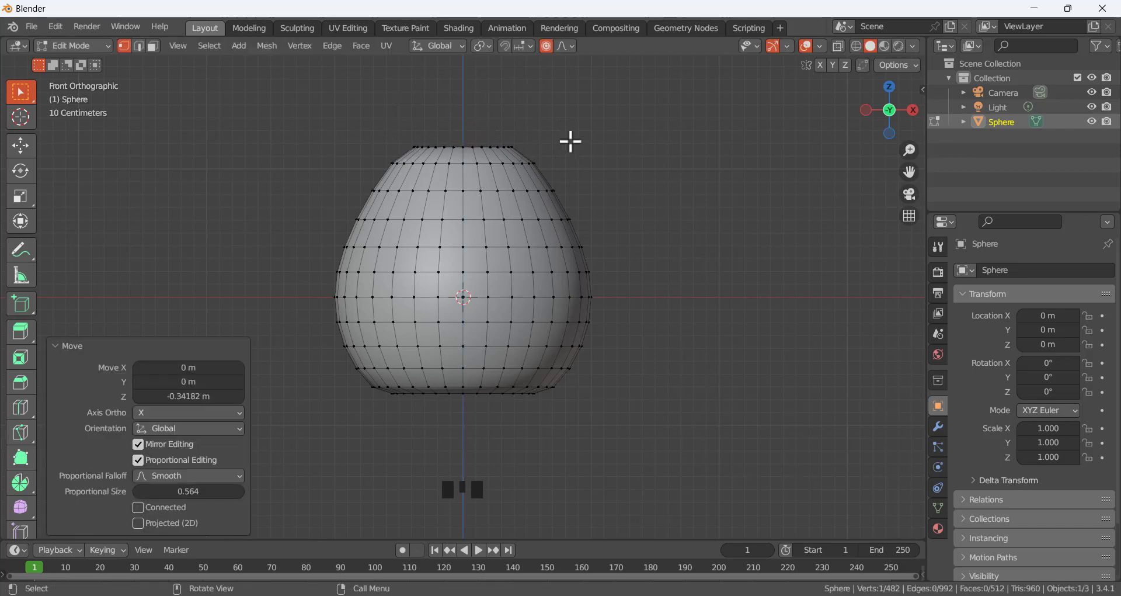
Enable snapping with Vertex as the snap target and turn off proportional editing
middle_click_drag(571, 140, 449, 145)
scroll(449, 145, "up", 2)
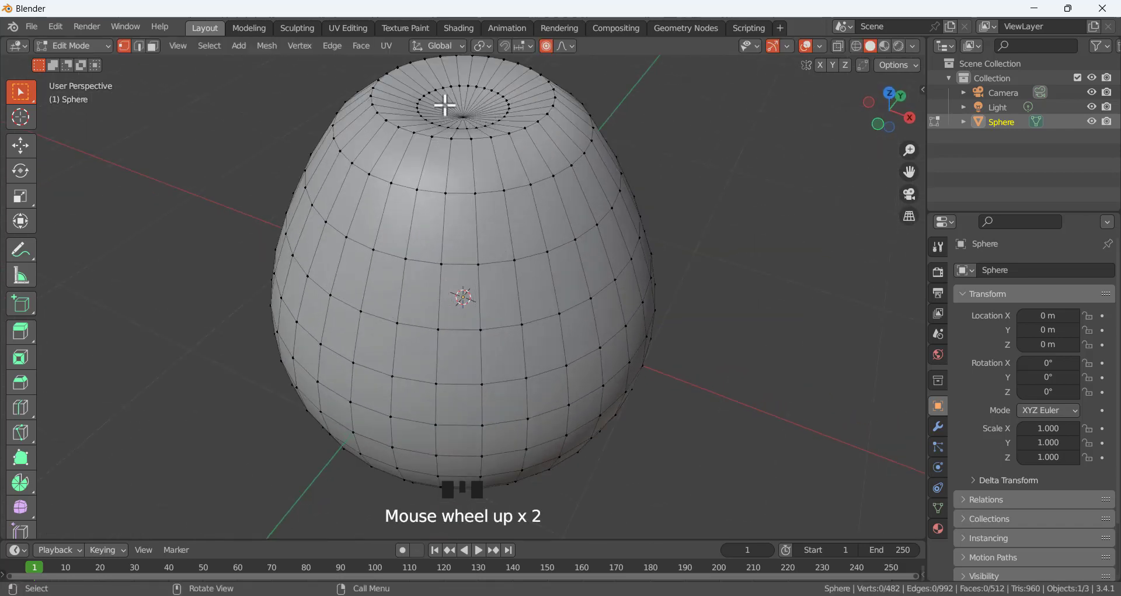
scroll(431, 170, "up", 1)
scroll(432, 171, "down", 5)
scroll(501, 129, "up", 1)
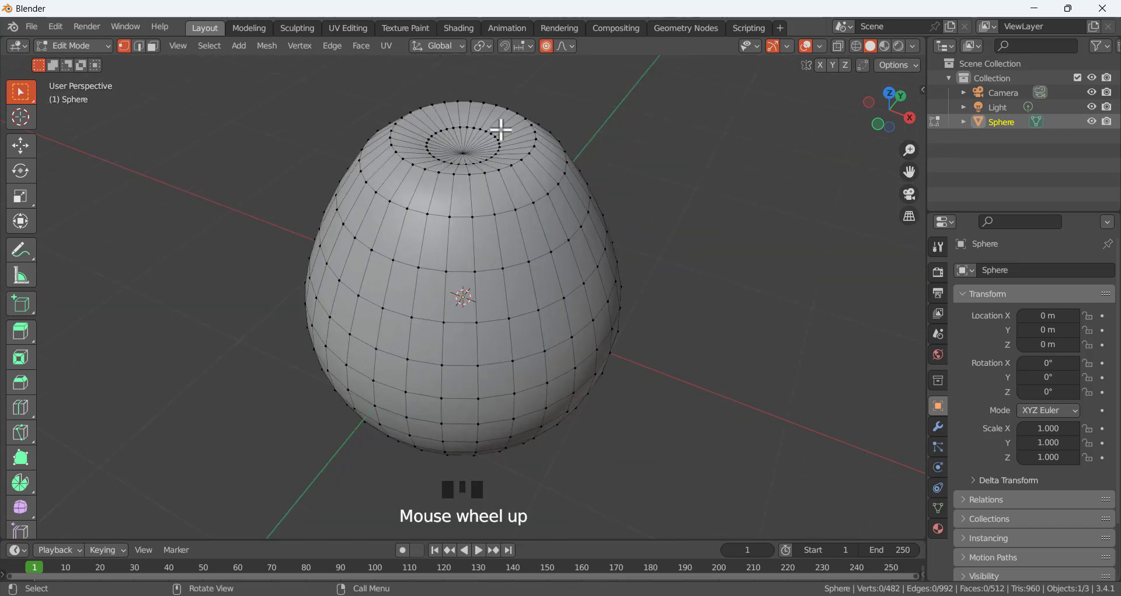
scroll(496, 132, "down", 1)
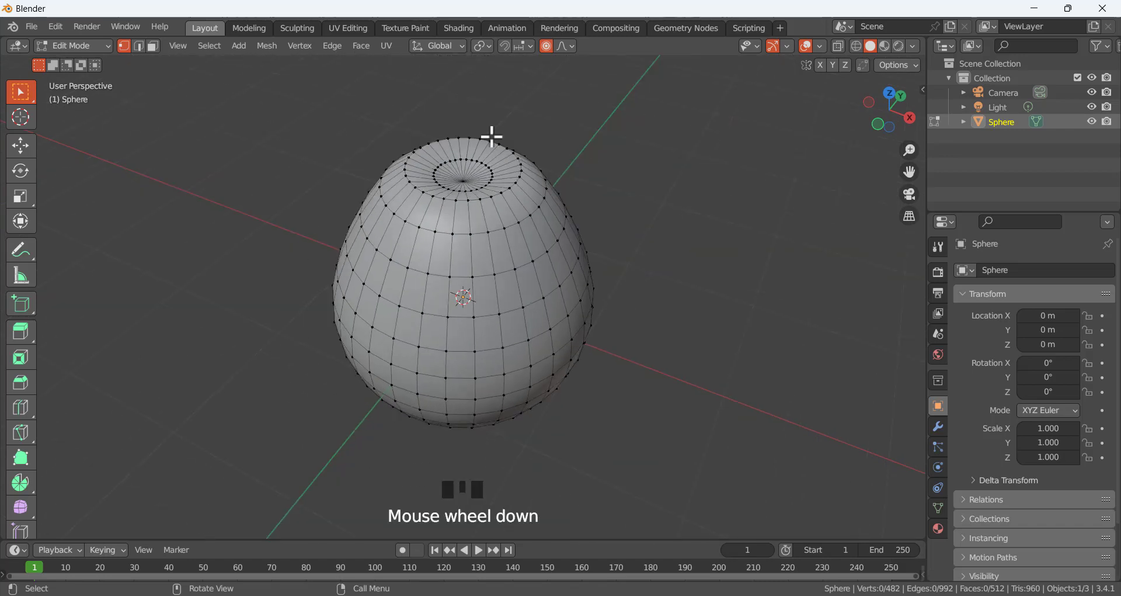
left_click(504, 47)
left_click(524, 48)
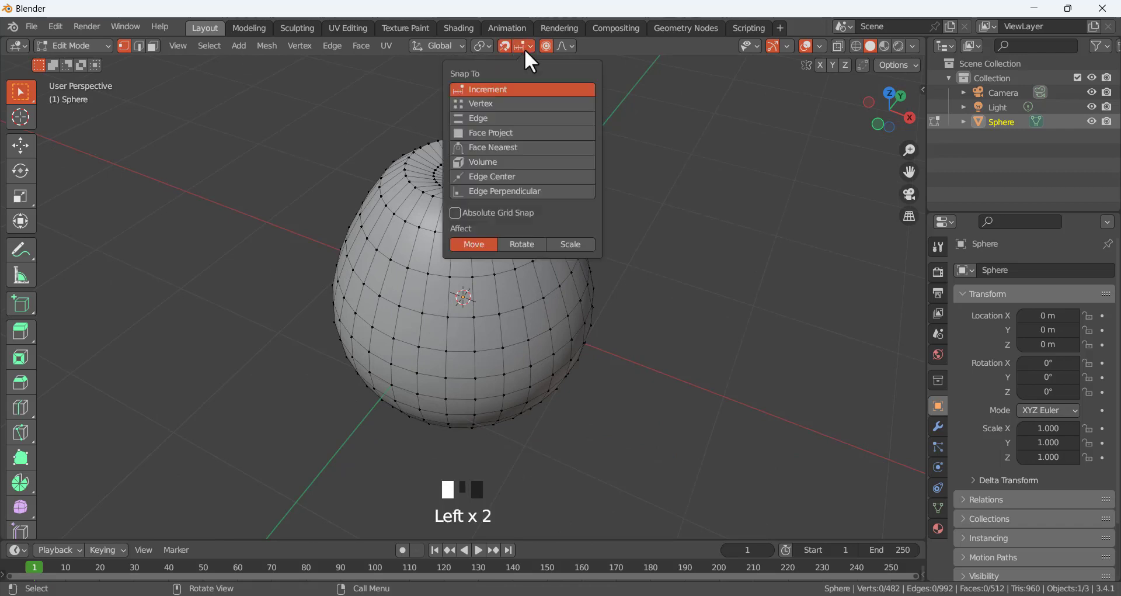
left_click(492, 104)
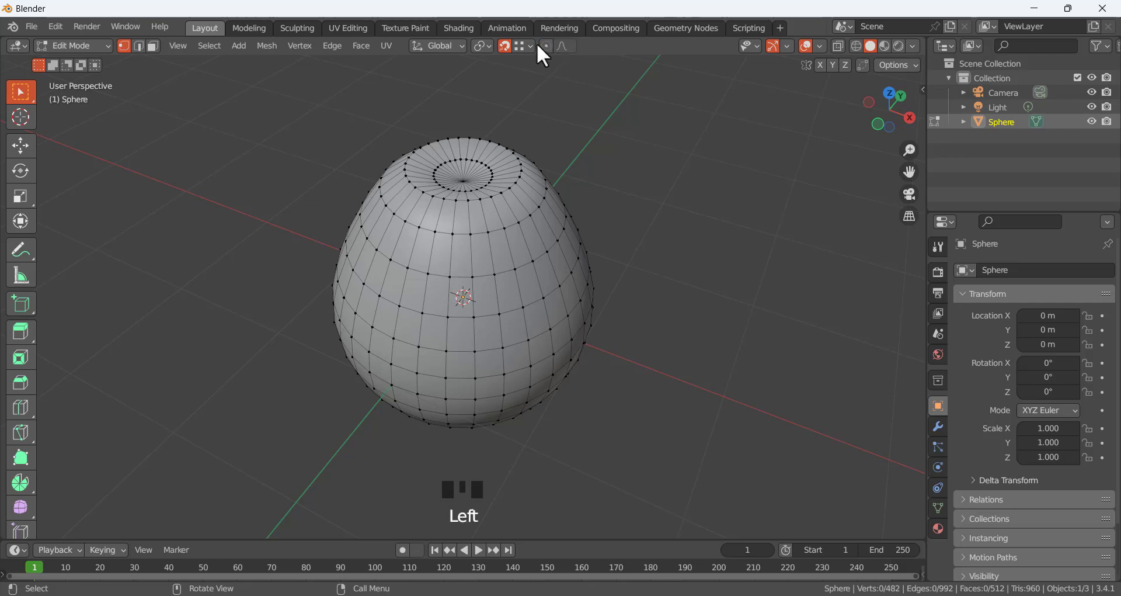
Raise the center vertex of the top dimple about 0.05 m along Z
left_click(462, 178)
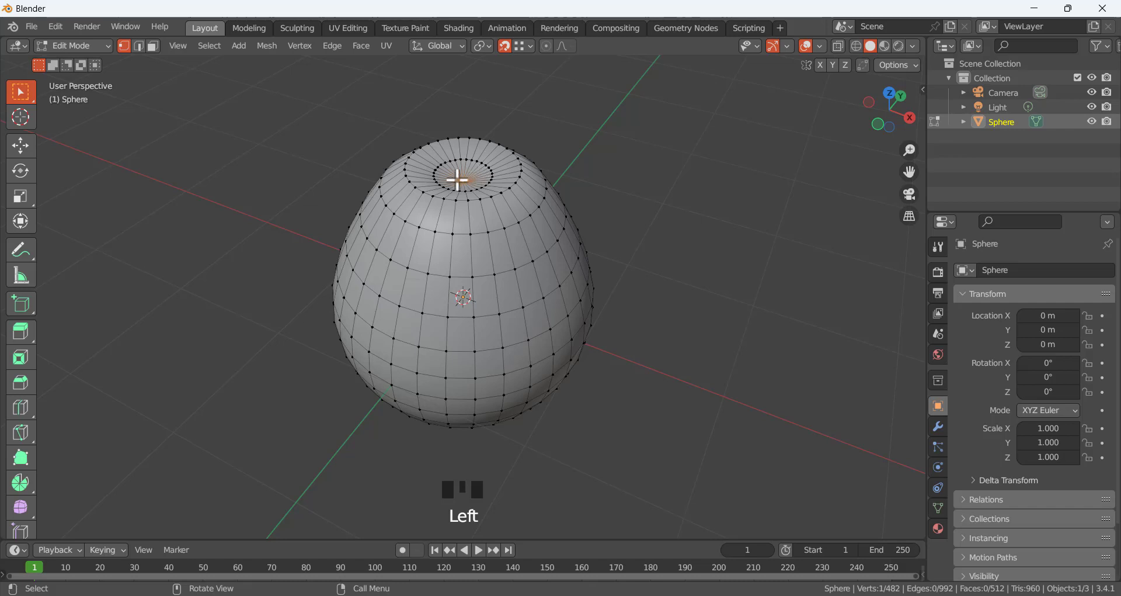
key("g")
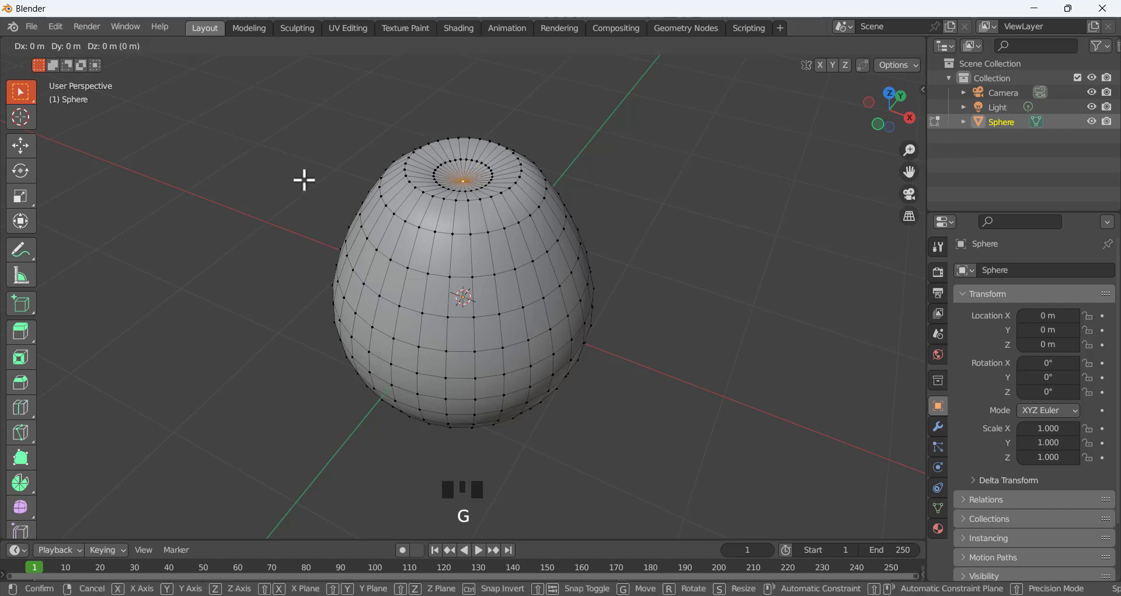
key("z")
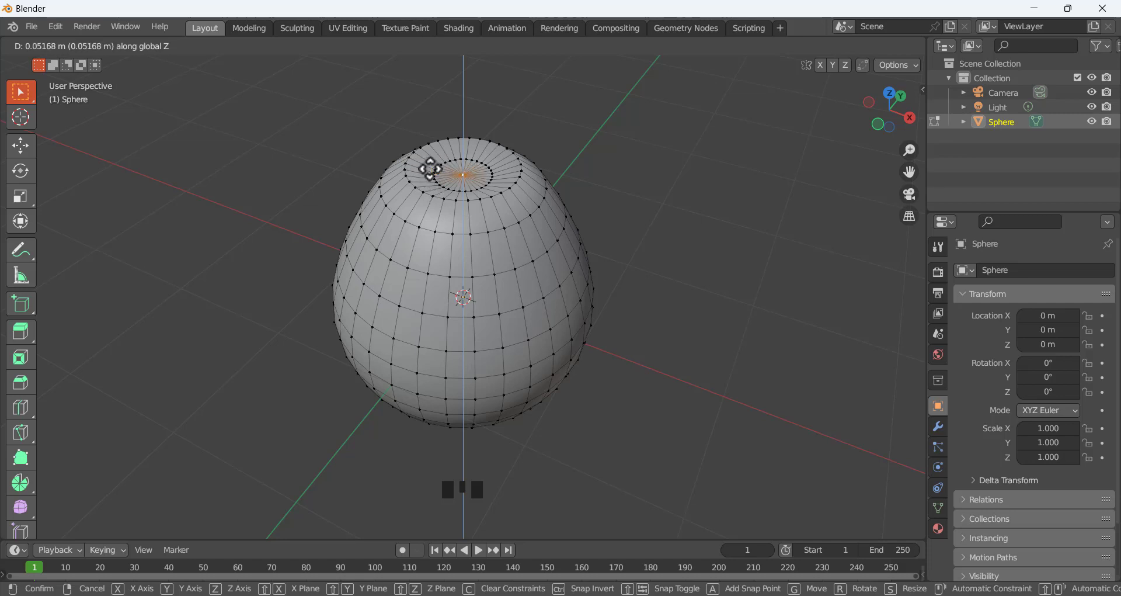
left_click(435, 170)
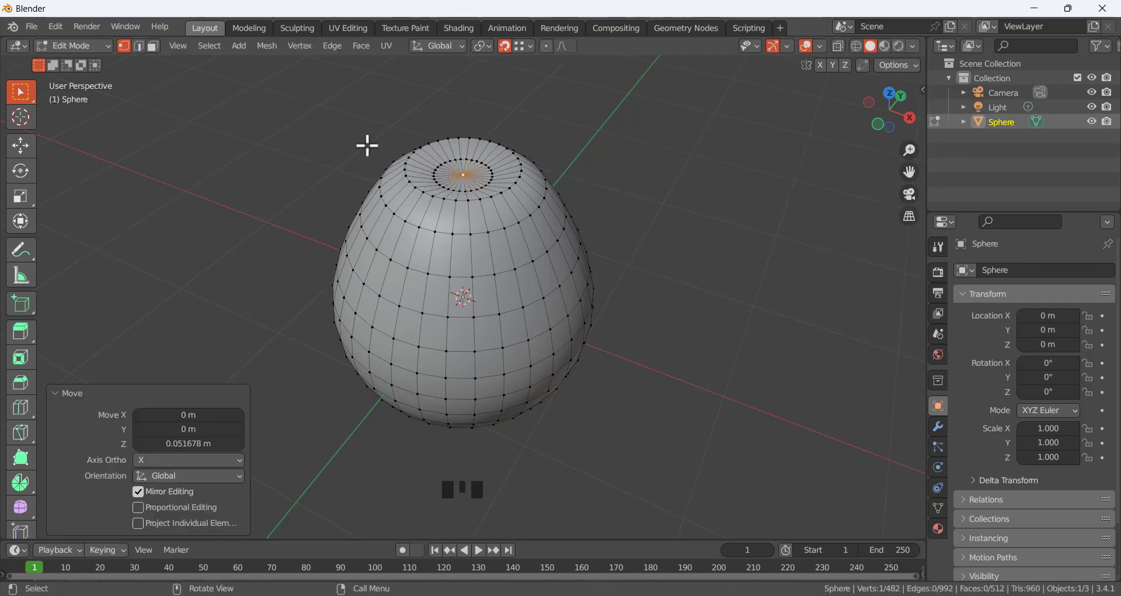
Deselect the vertex, turn off snapping and turn proportional editing back on
middle_click_drag(368, 146, 459, 154)
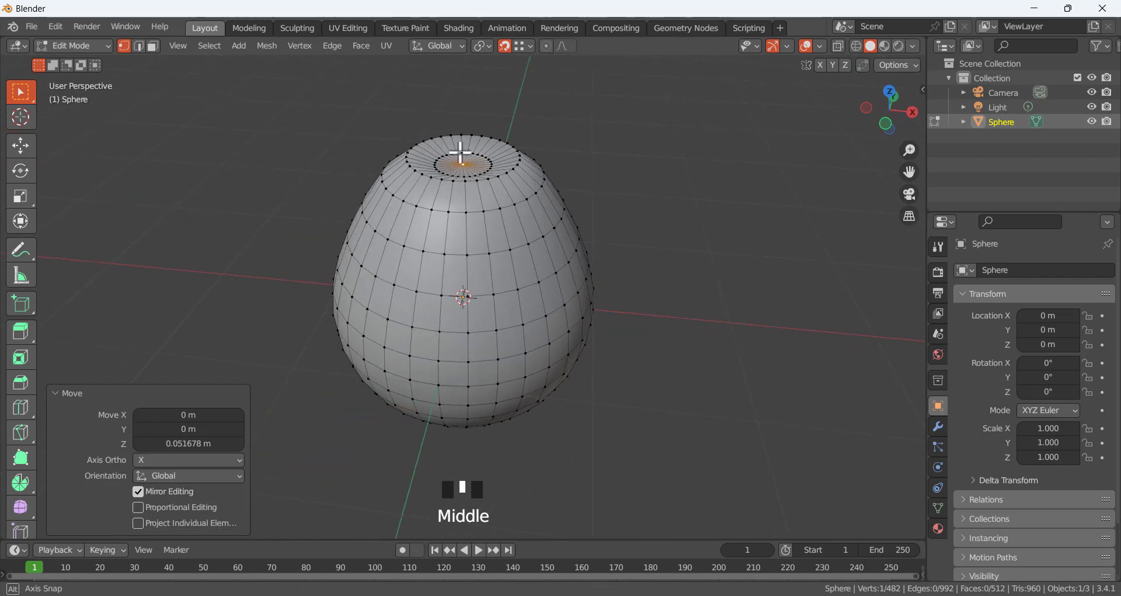
left_click(525, 110)
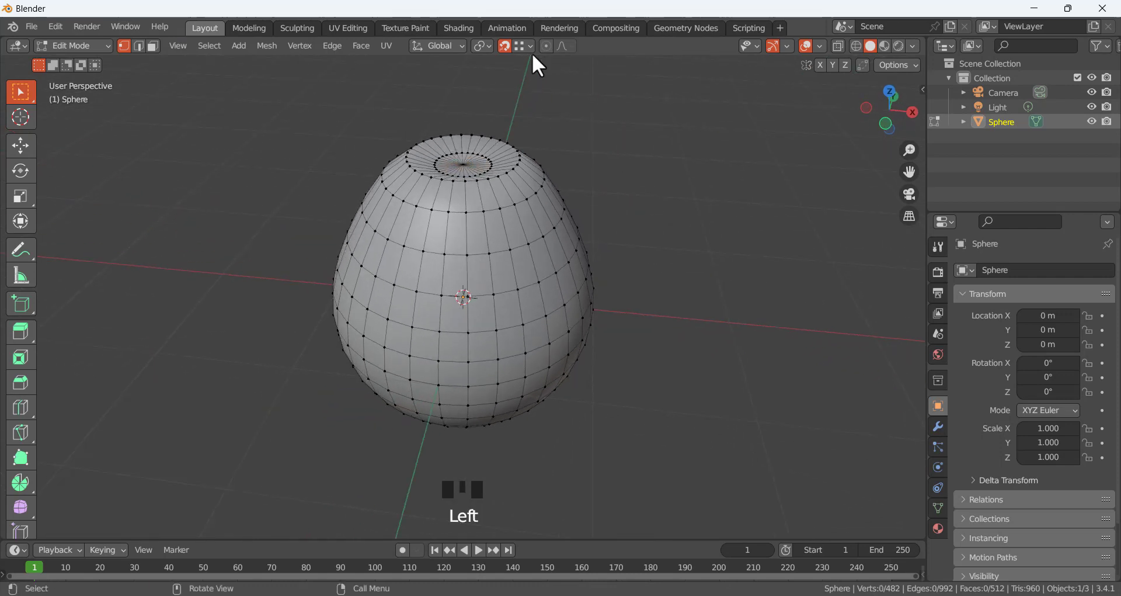
left_click(504, 46)
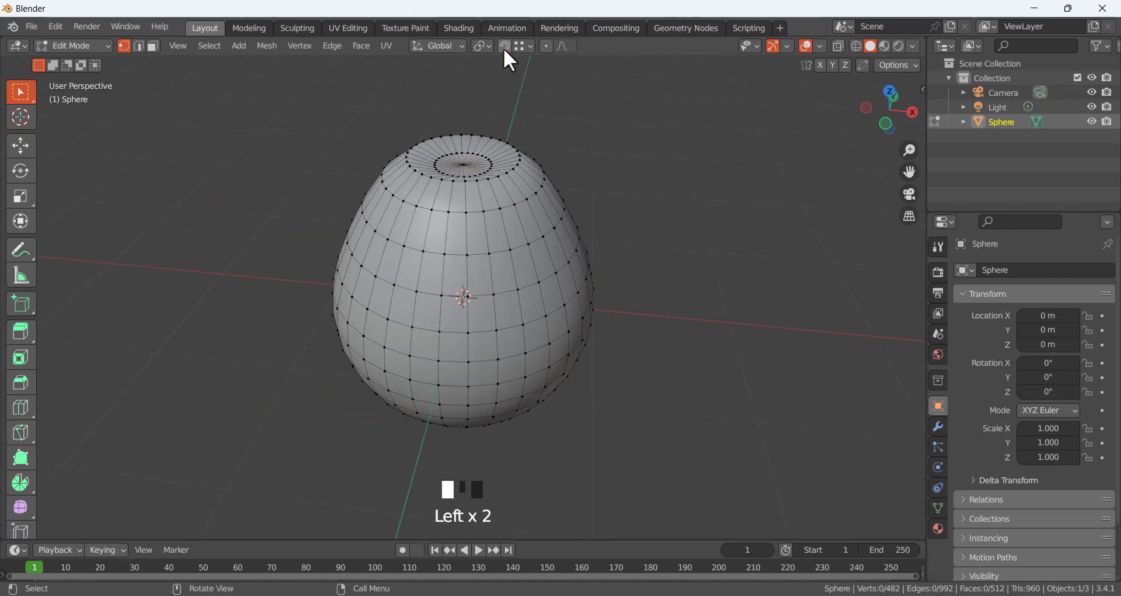
left_click(545, 48)
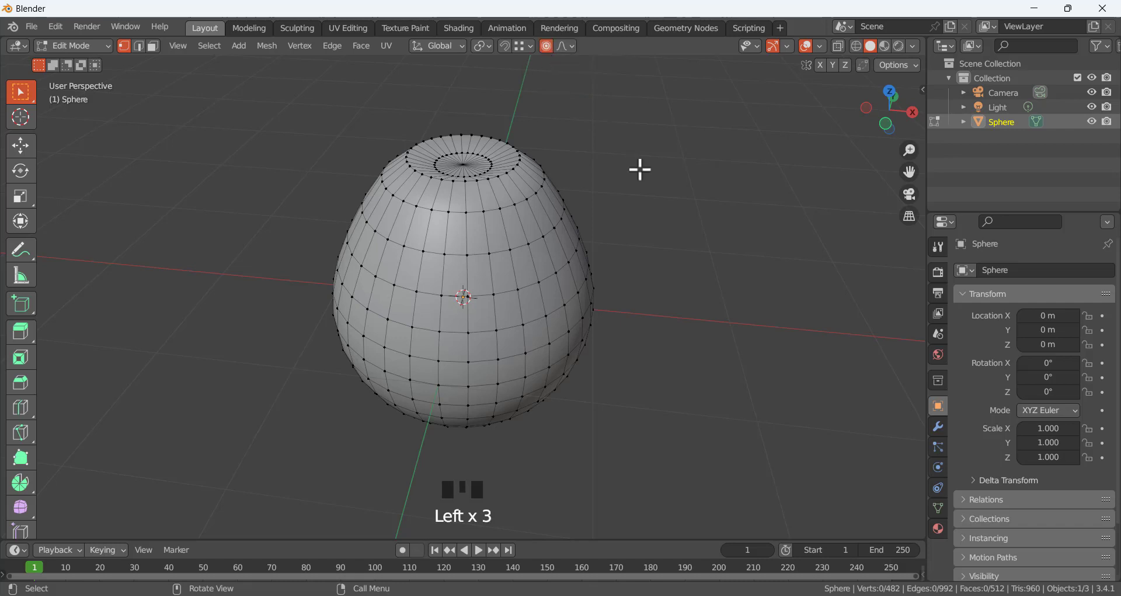
From the front view, scale up the horizontal edge loop two rows above the middle with a proportional size of about 1.46 m
key("KP_1")
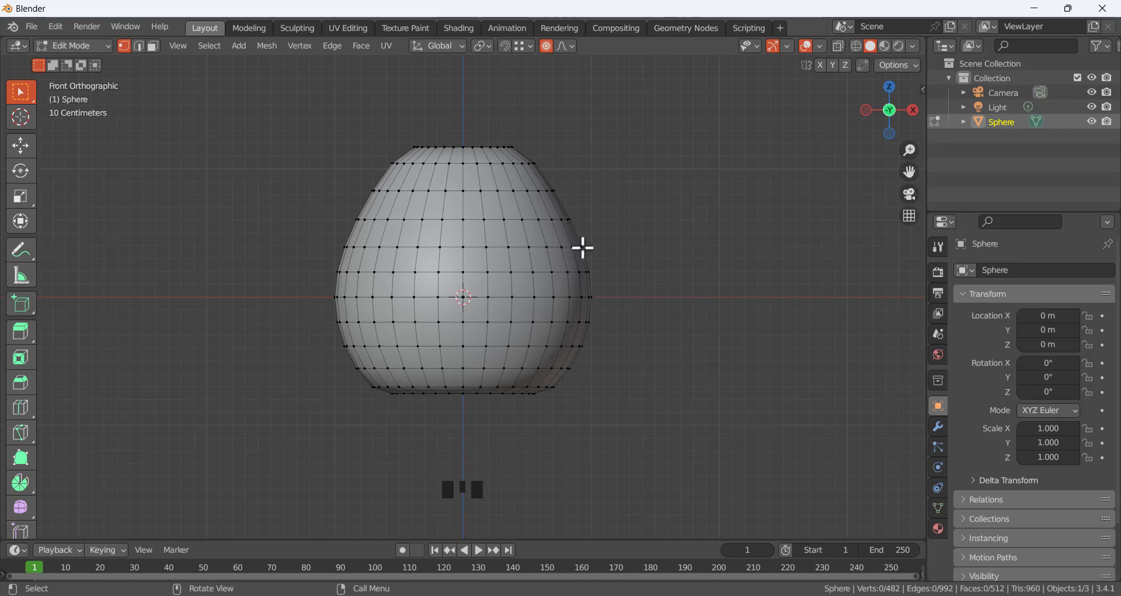
left_click(508, 251, "alt")
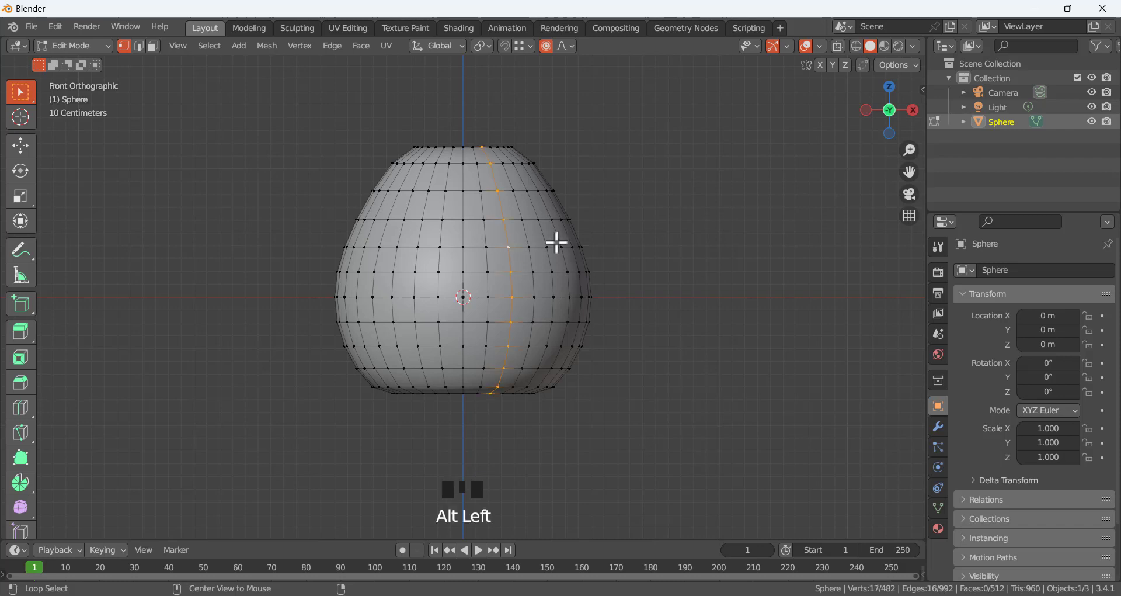
left_click(523, 247)
left_click(518, 249, "alt")
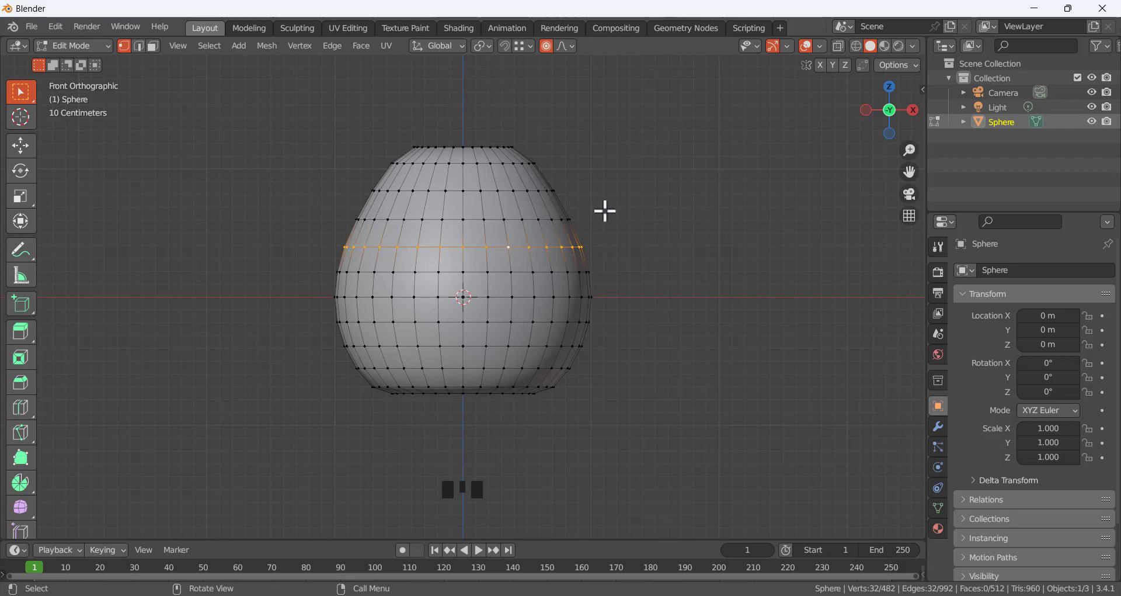
key("s")
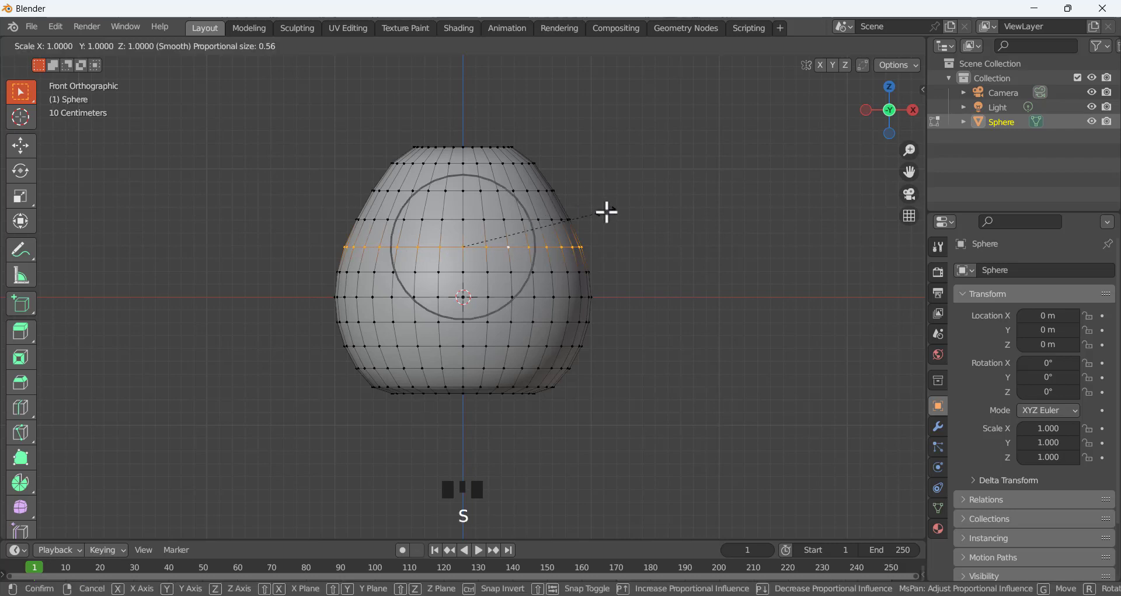
scroll(608, 212, "down", 10)
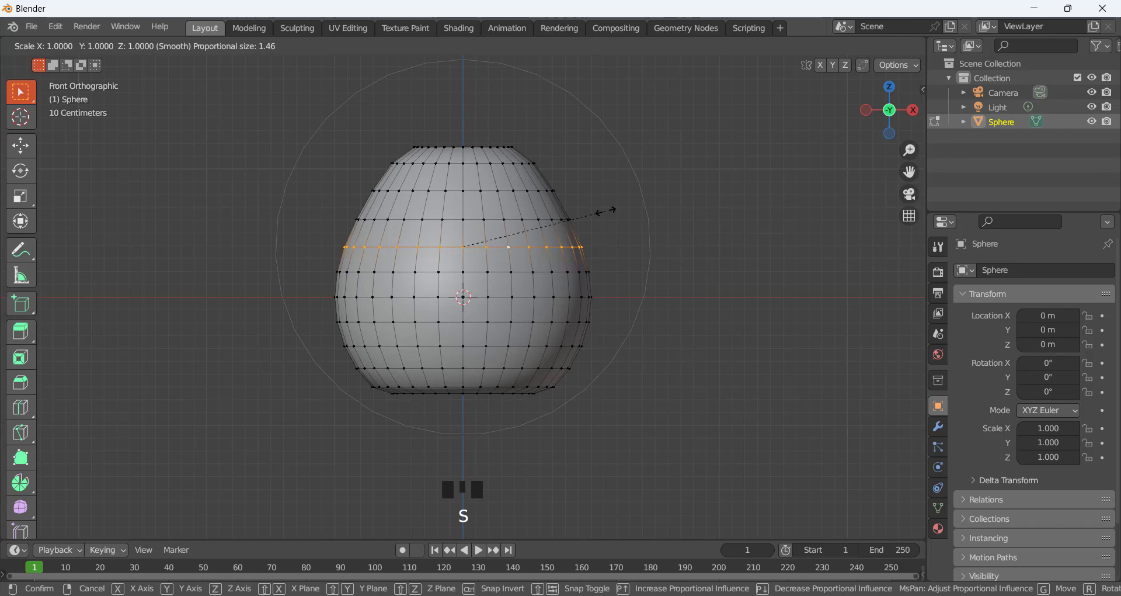
left_click(643, 206)
left_click(638, 157)
middle_click_drag(589, 150, 555, 197)
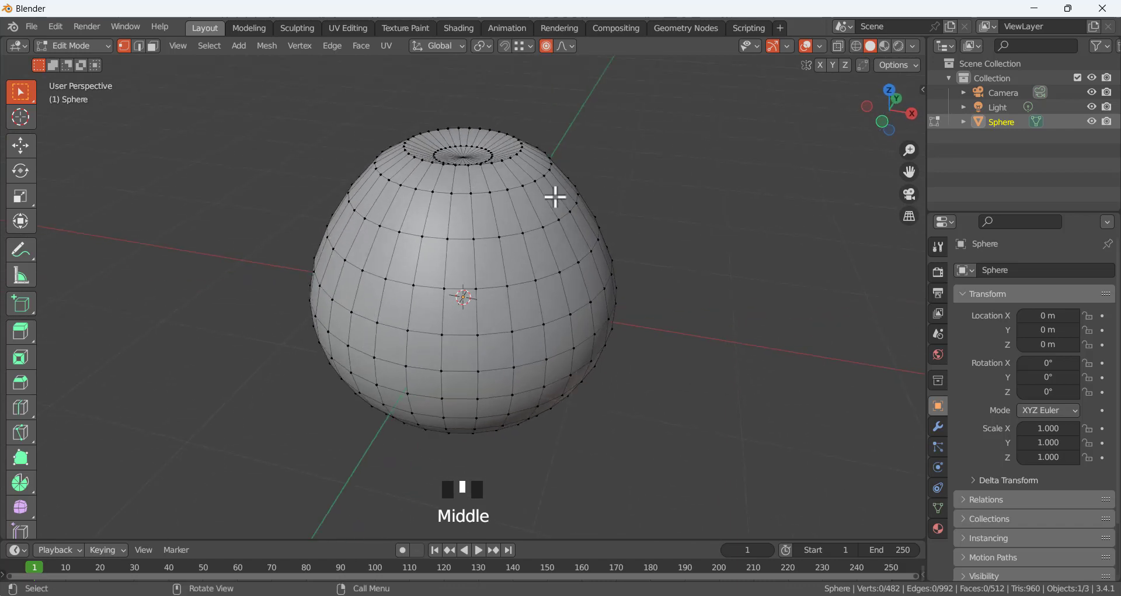
Turn off proportional editing and switch to face selection
left_click(546, 47)
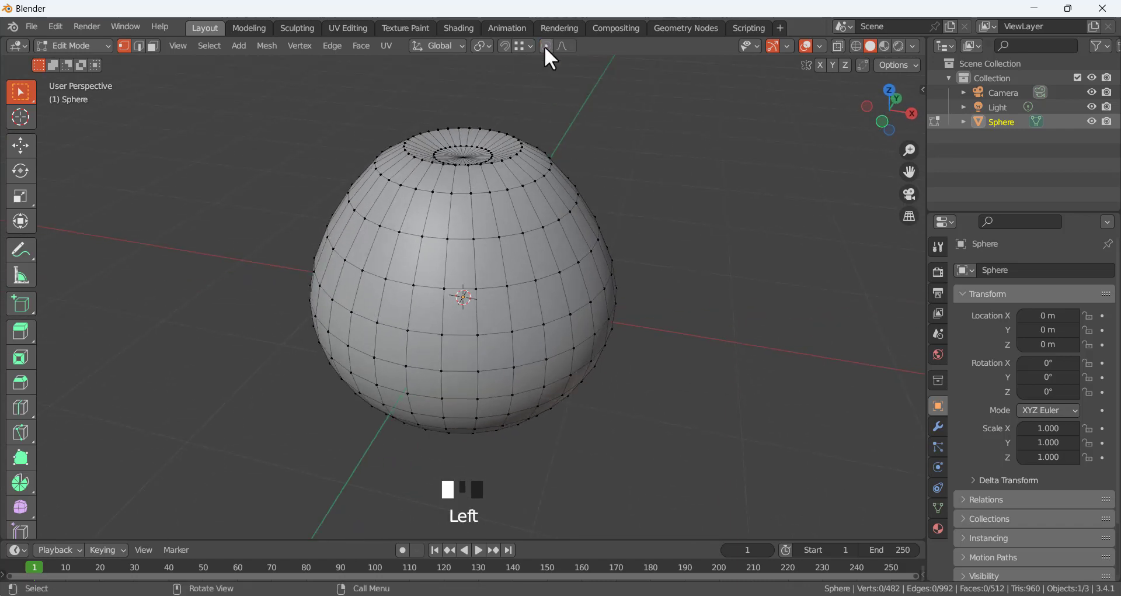
left_click(154, 47)
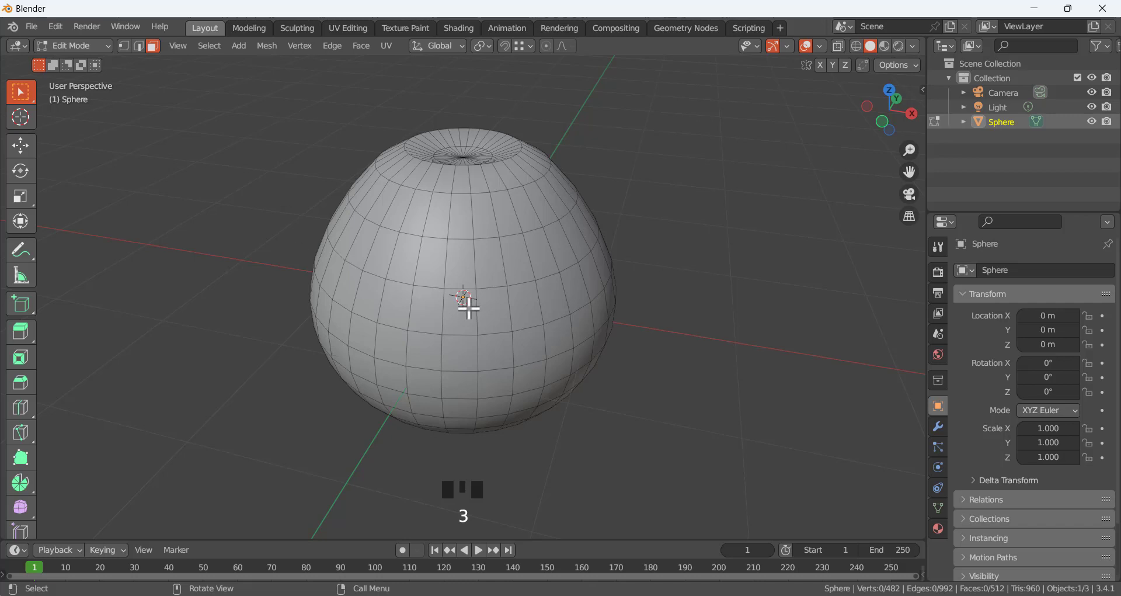
middle_click_drag(469, 308, 454, 270)
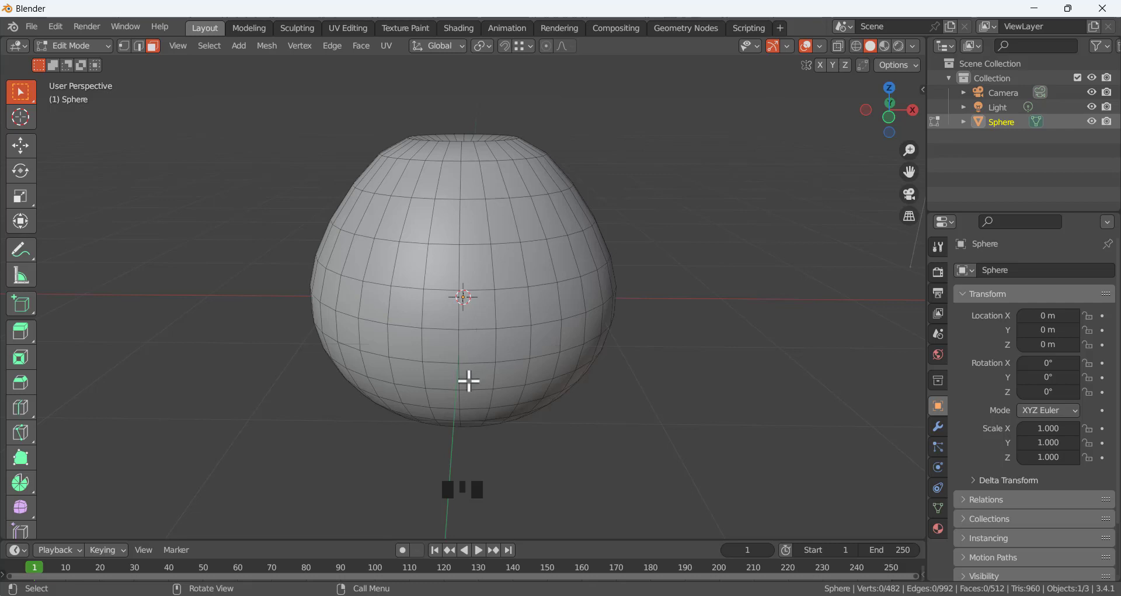
Select four pairs of adjacent vertical face loops around one side of the body, leaving two loops unselected between pairs
left_click(444, 290, "alt")
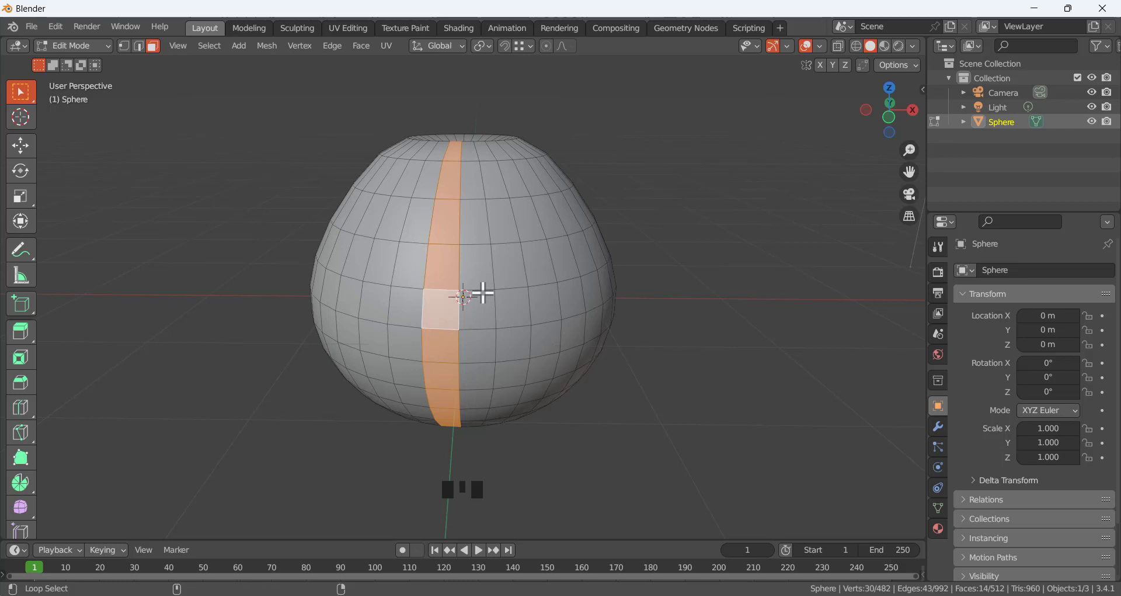
left_click(475, 292, "alt+shift")
middle_click_drag(457, 292, 525, 284)
left_click(471, 289, "alt+shift")
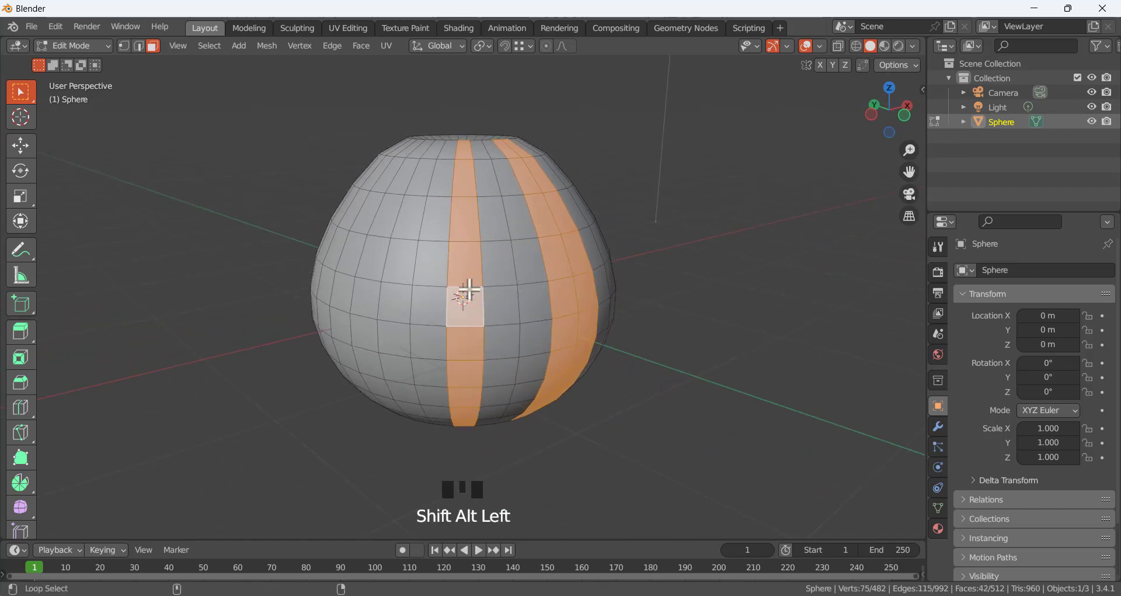
left_click(432, 289, "alt+shift")
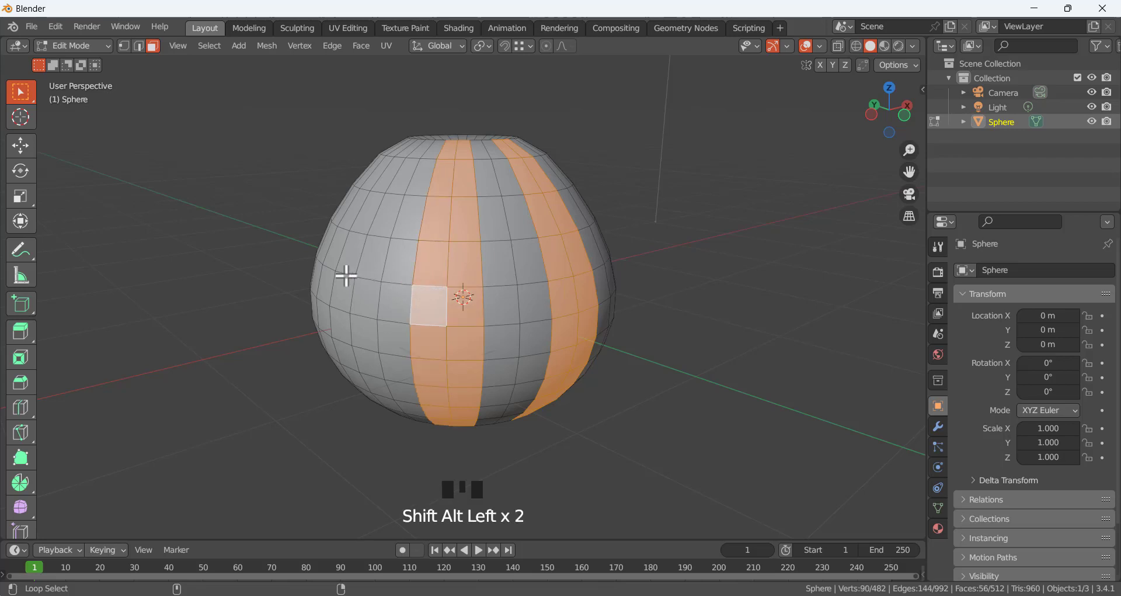
left_click(327, 263, "alt+shift")
left_click(333, 253, "alt+shift")
middle_click_drag(333, 252, 495, 257)
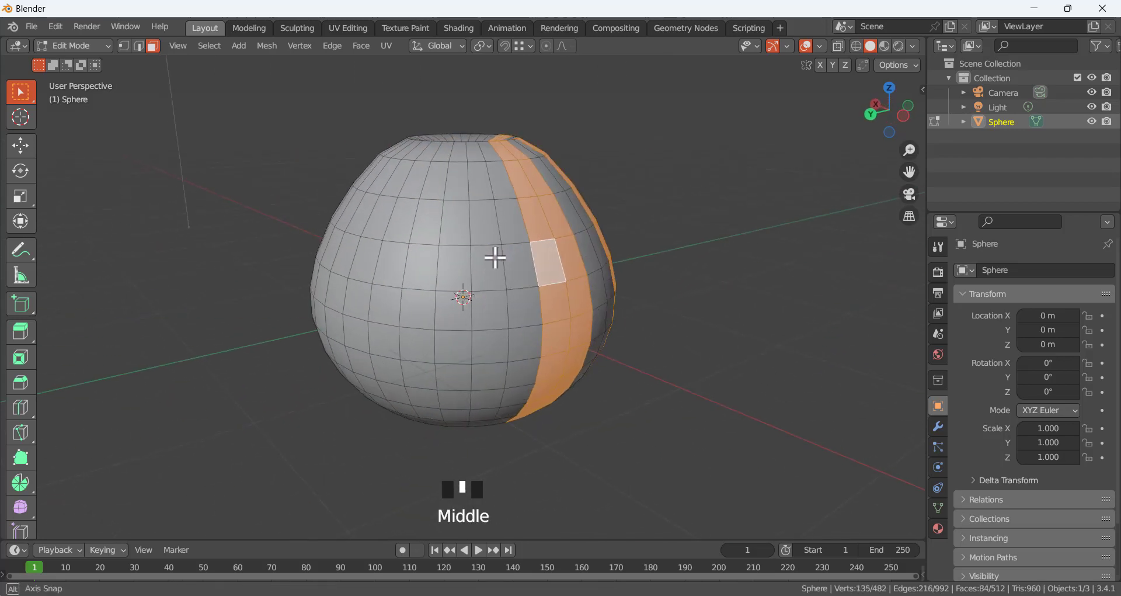
left_click(447, 293, "alt+shift")
left_click(426, 293, "alt+shift")
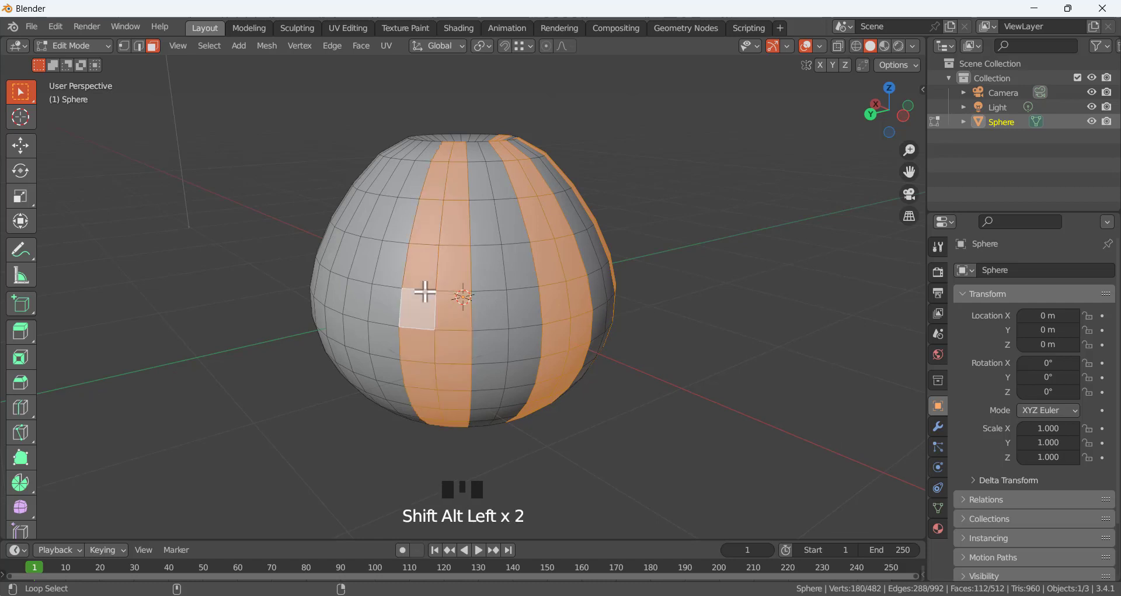
Add four more pairs of vertical face loops to the selection, continuing the alternating stripes around the rest of the body
middle_click_drag(426, 292, 490, 273)
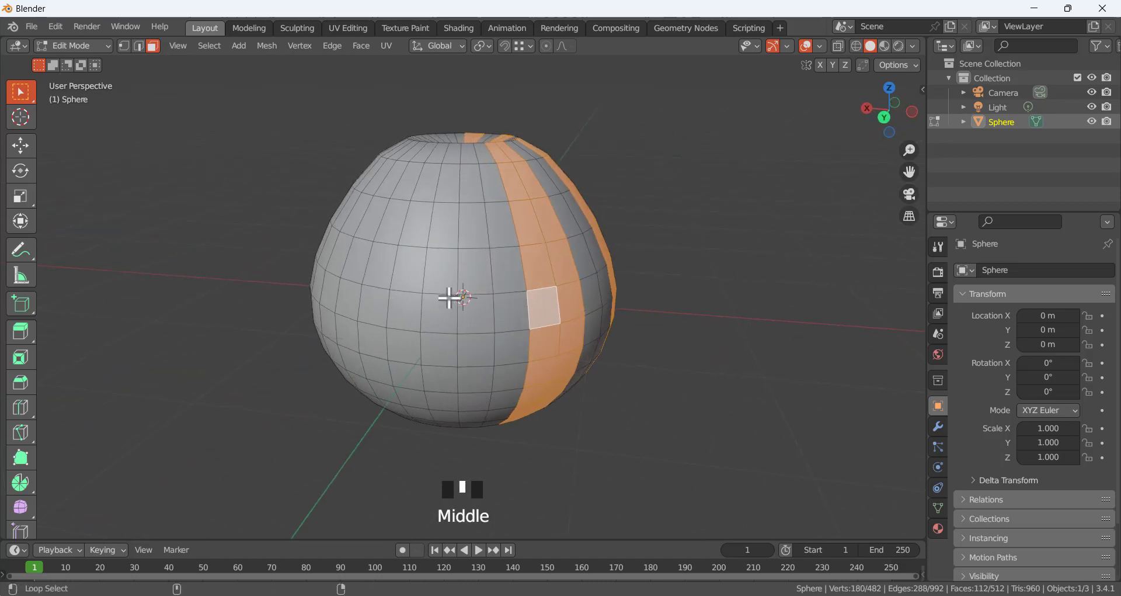
left_click(419, 293, "alt+shift")
left_click(405, 265, "alt+shift")
middle_click_drag(405, 265, 483, 266)
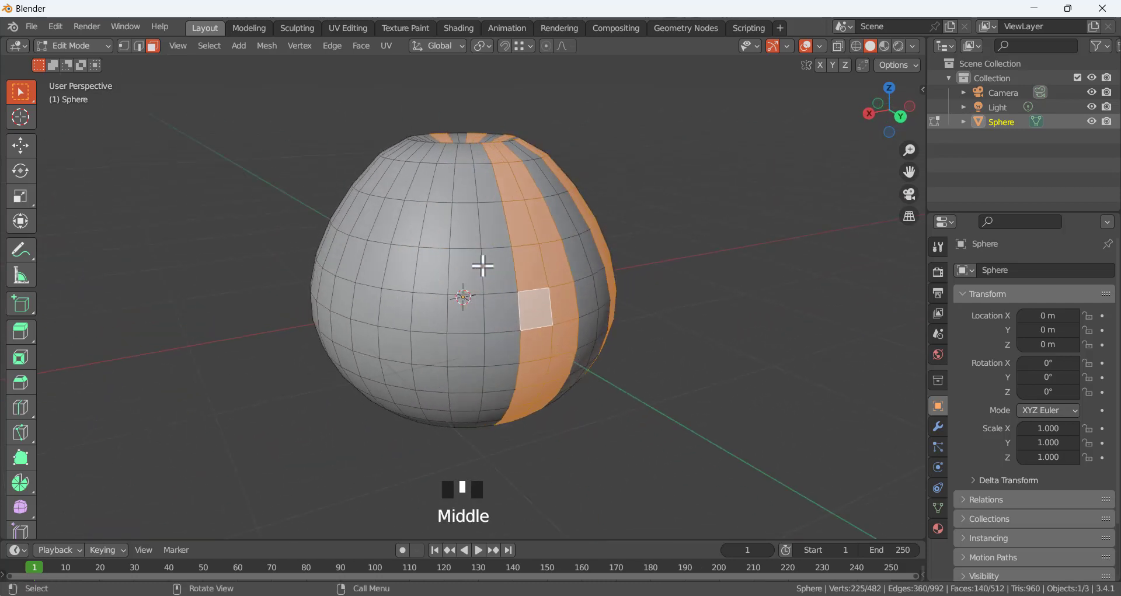
left_click(425, 297, "alt+shift")
left_click(398, 292, "alt+shift")
middle_click_drag(396, 271, 477, 274)
left_click(444, 289, "alt+shift")
left_click(409, 260, "alt+shift")
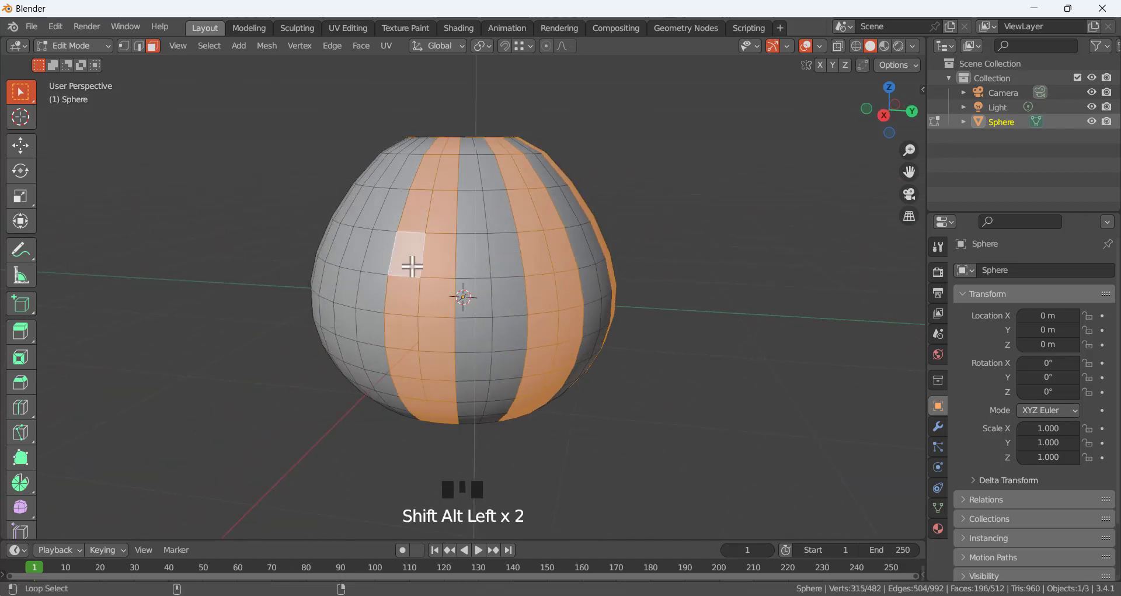
middle_click_drag(409, 260, 841, 260)
left_click(452, 286, "alt+shift")
left_click(430, 302, "alt+shift")
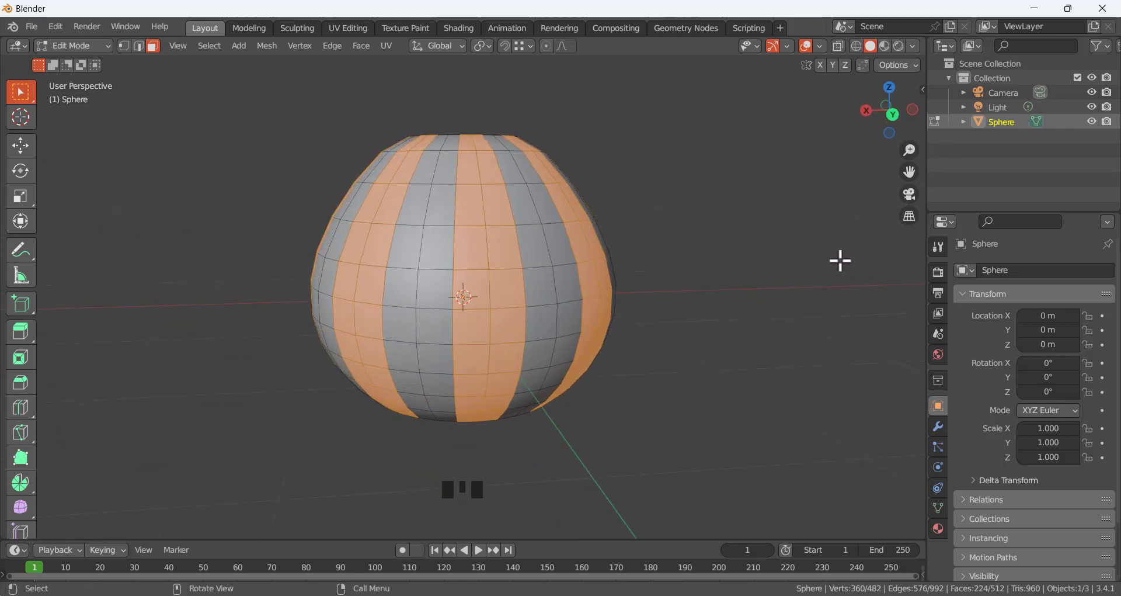
Shift the misplaced stripe by one column, swapping one of its face loops for the neighboring loop, and check the selection all around
middle_click_drag(474, 243, 706, 245)
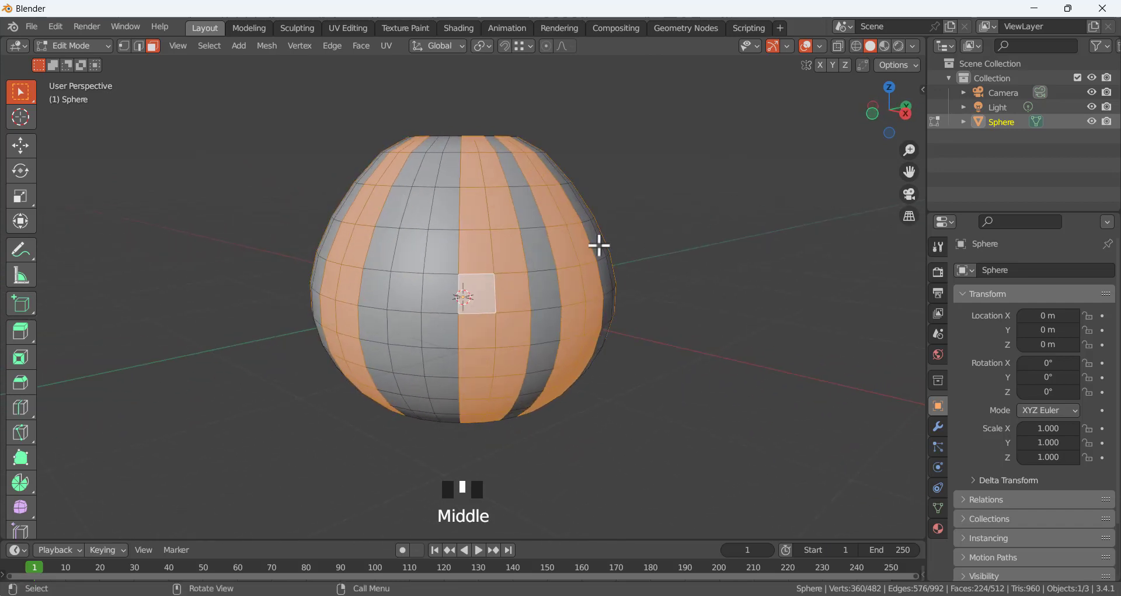
left_click(504, 275, "alt+shift")
left_click(433, 268, "alt+shift")
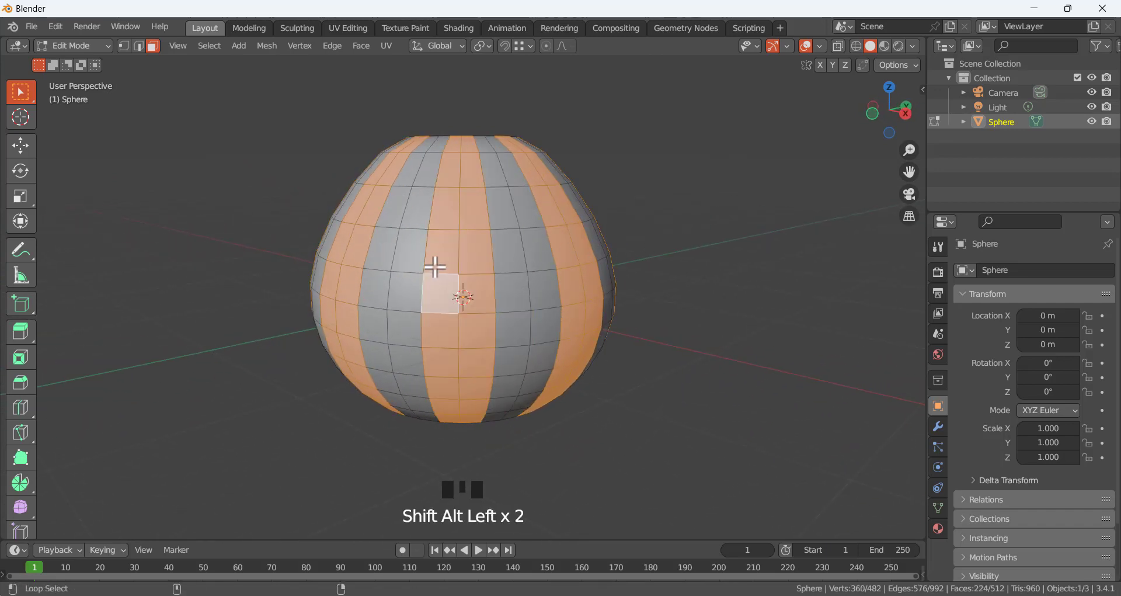
middle_click_drag(433, 268, 459, 283)
left_click(463, 282, "alt+shift")
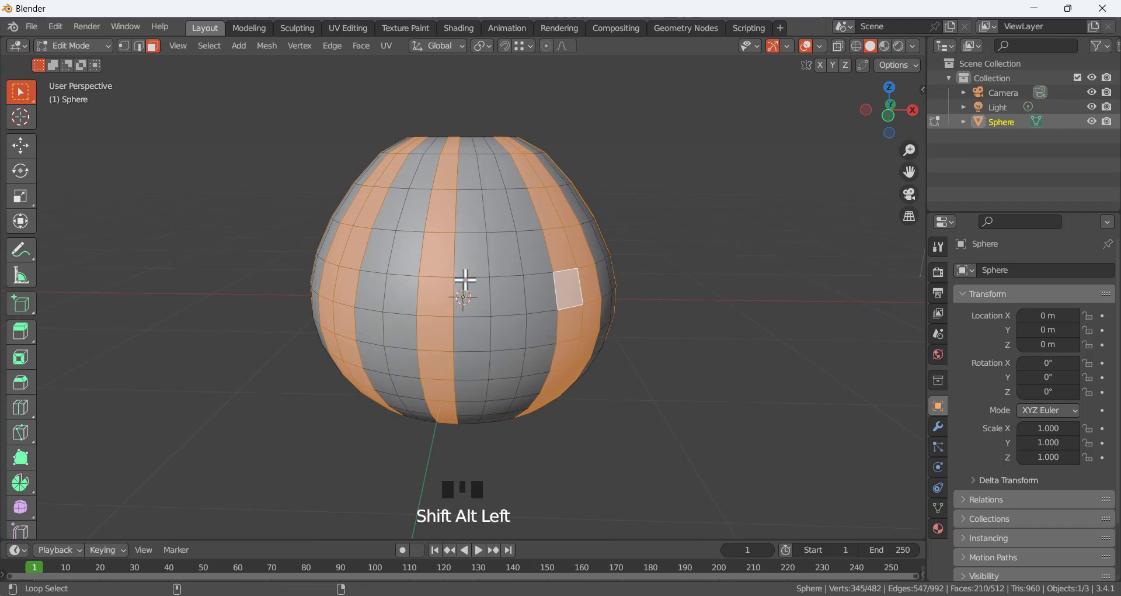
left_click(465, 283, "alt+shift")
middle_click_drag(518, 263, 673, 268)
middle_click_drag(475, 266, 595, 253)
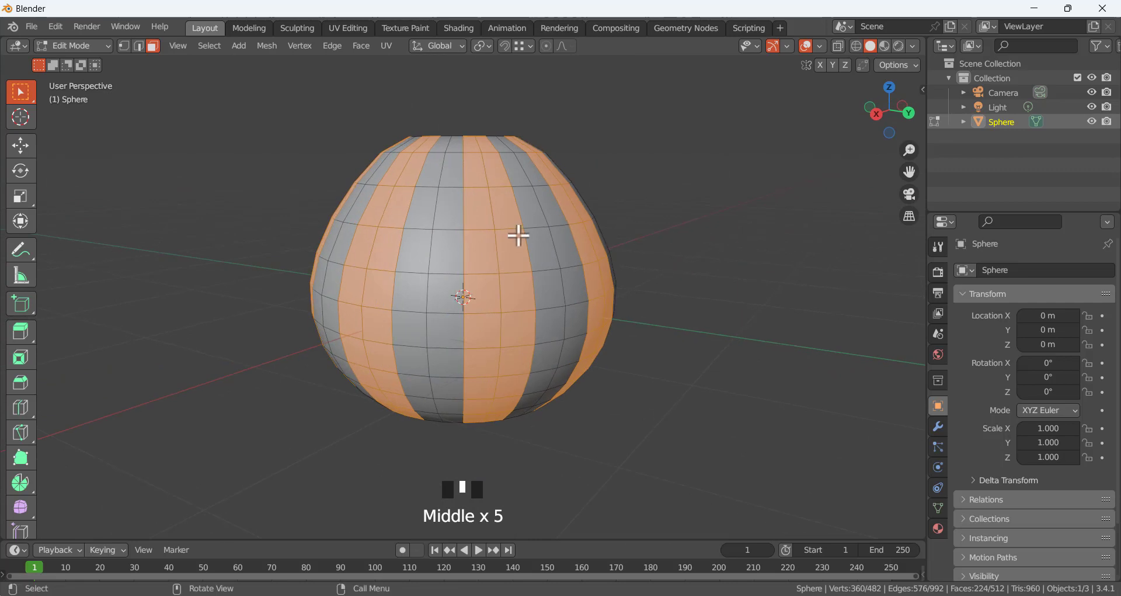
Extrude the selected stripes along their normals with an offset of 0.05 m, and clear the selection
key("alt+e")
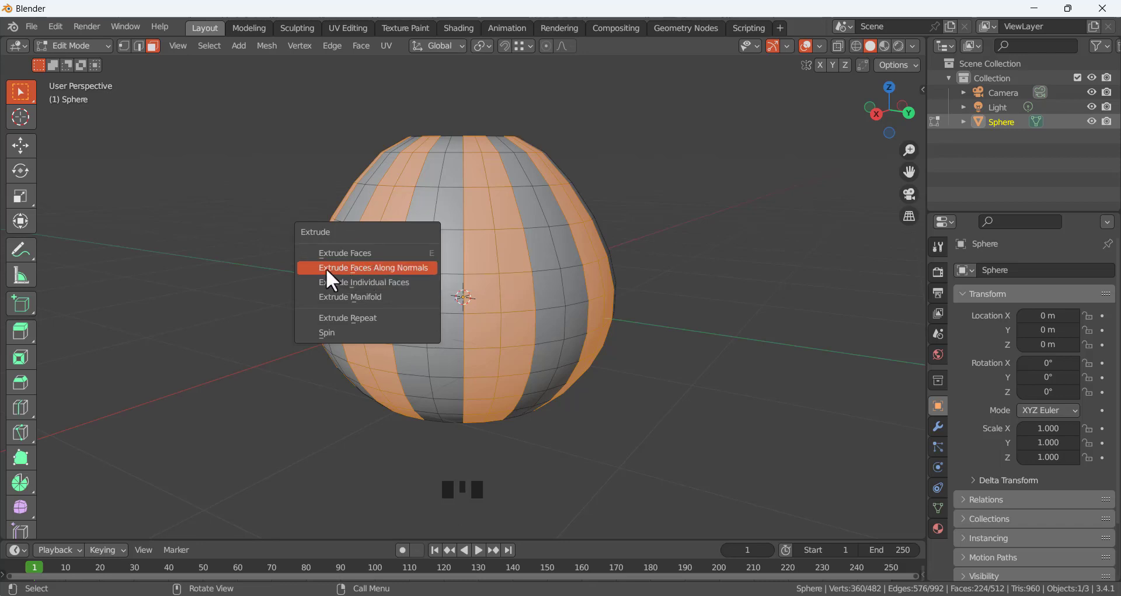
left_click(362, 268)
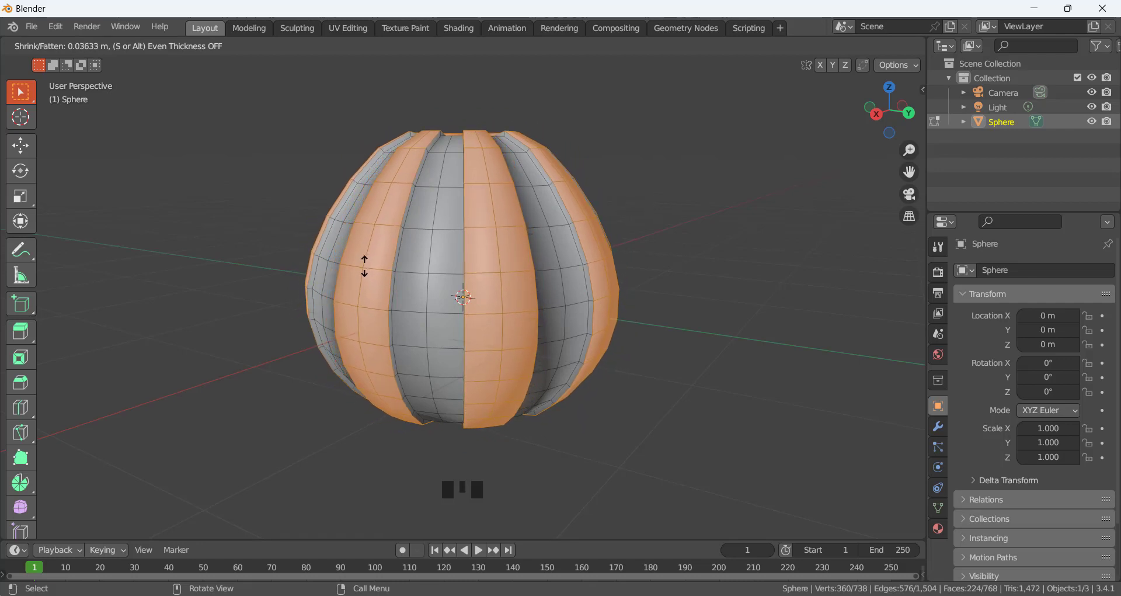
left_click(362, 257)
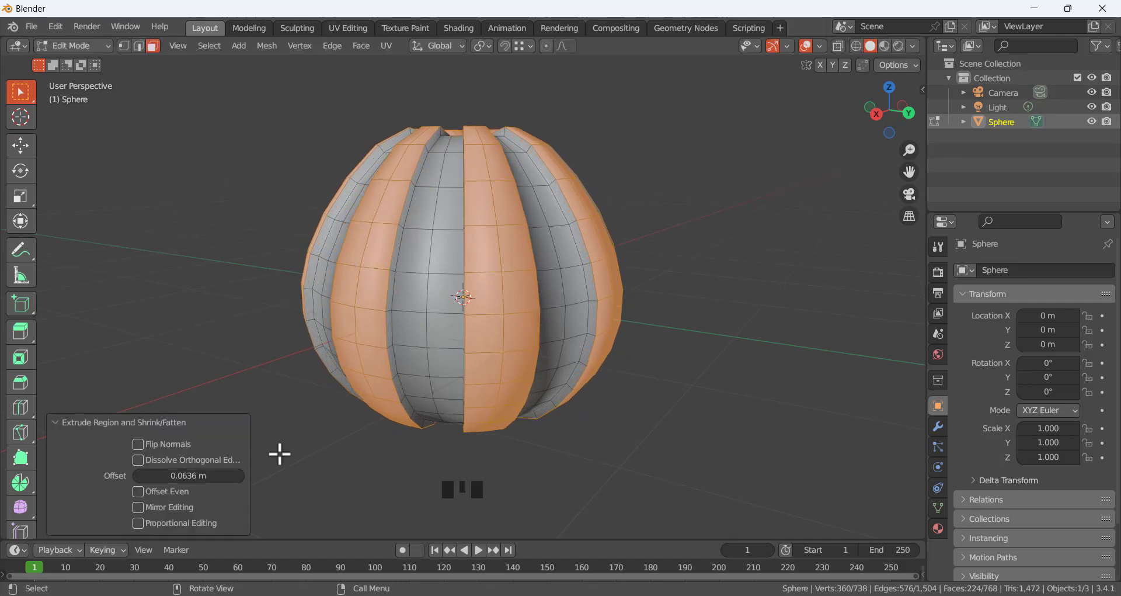
middle_click_drag(353, 243, 366, 219)
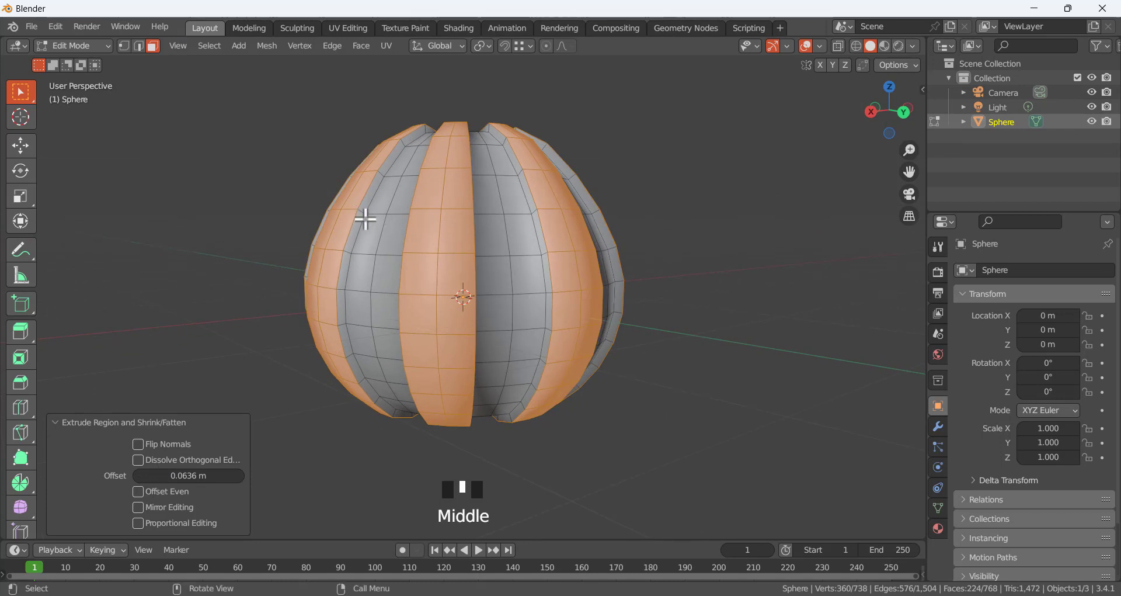
left_click(184, 476)
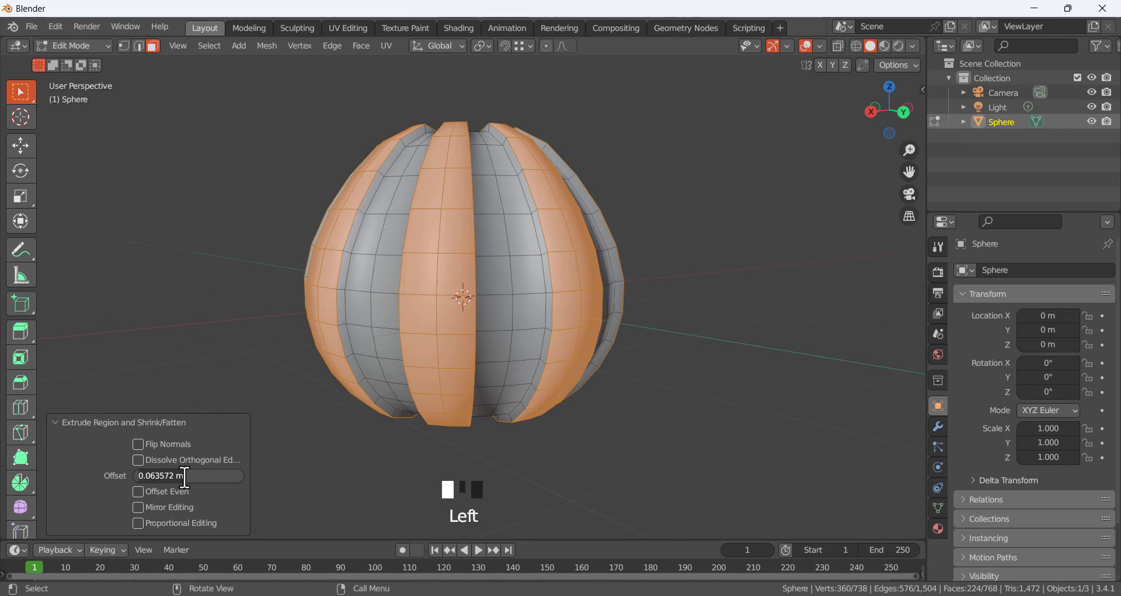
type("0.05")
key("Return")
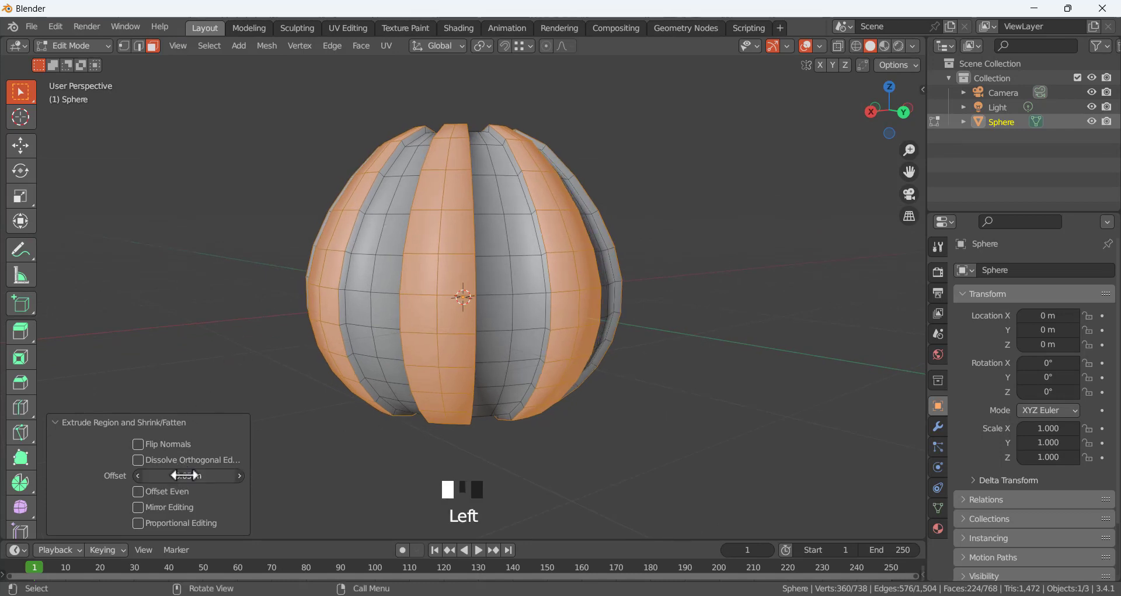
left_click(253, 320)
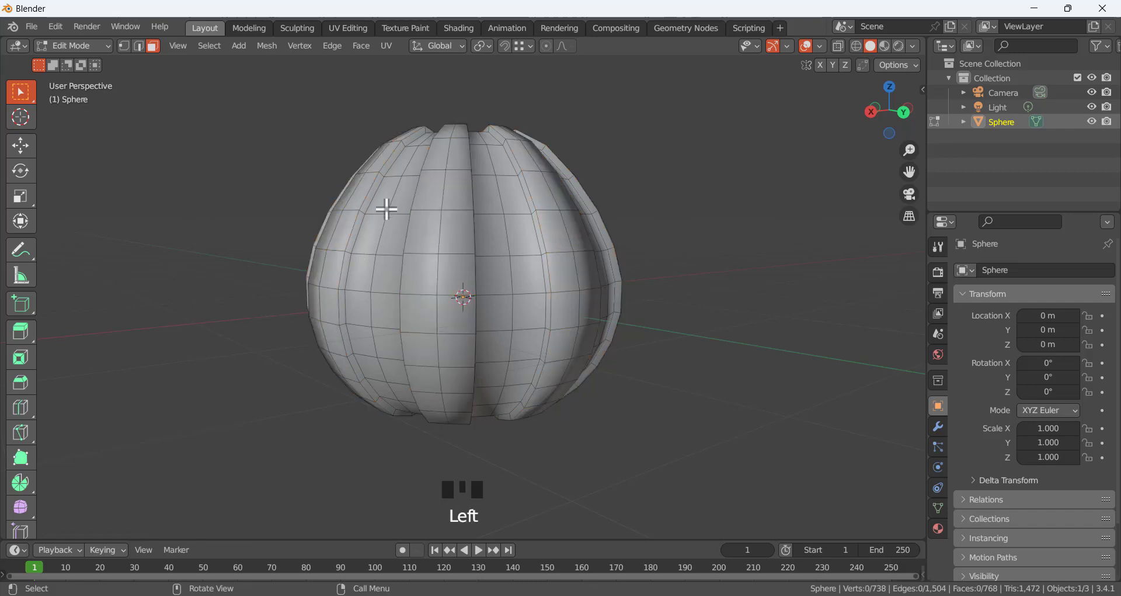
Select five of the recessed stripes between the raised ribs, each as a pair of adjacent vertical face loops
middle_click_drag(387, 208, 419, 238)
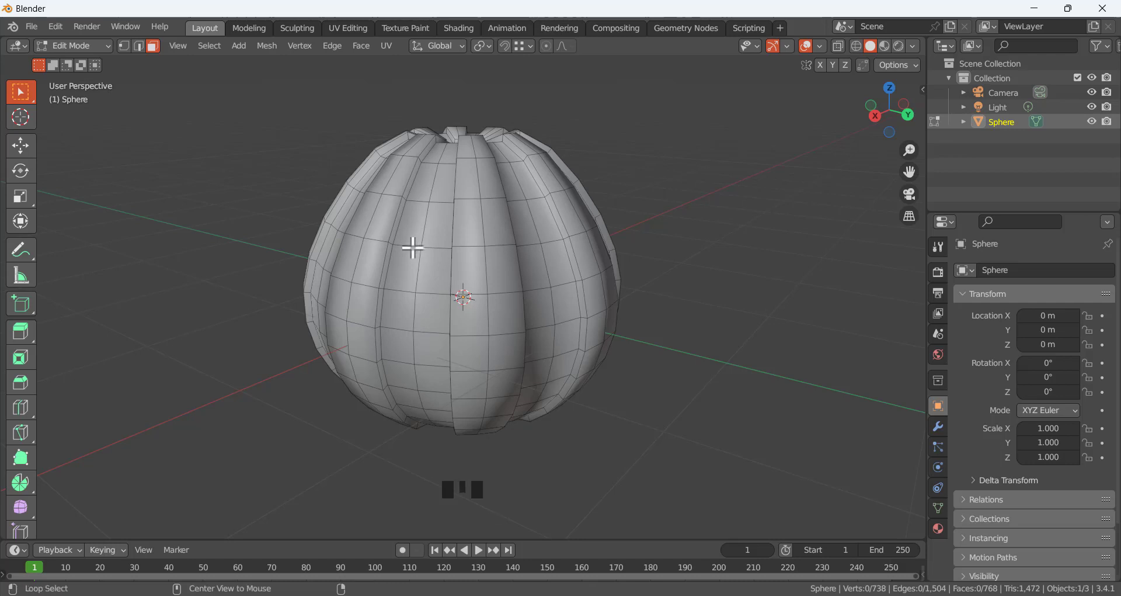
left_click(409, 248, "alt")
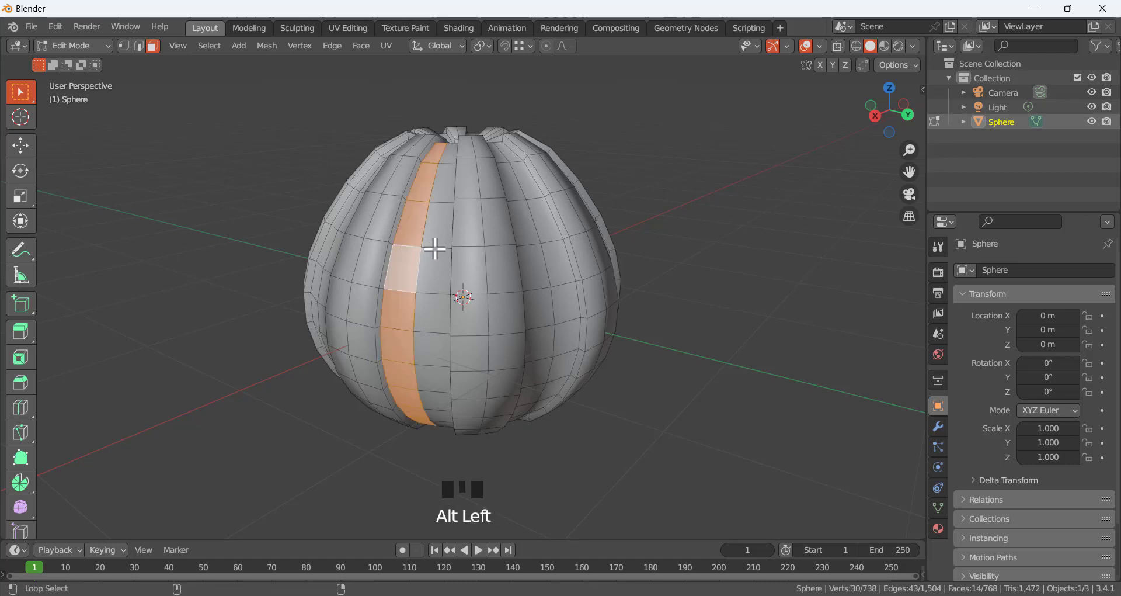
left_click(429, 248, "alt+shift")
middle_click(421, 247, "alt+shift")
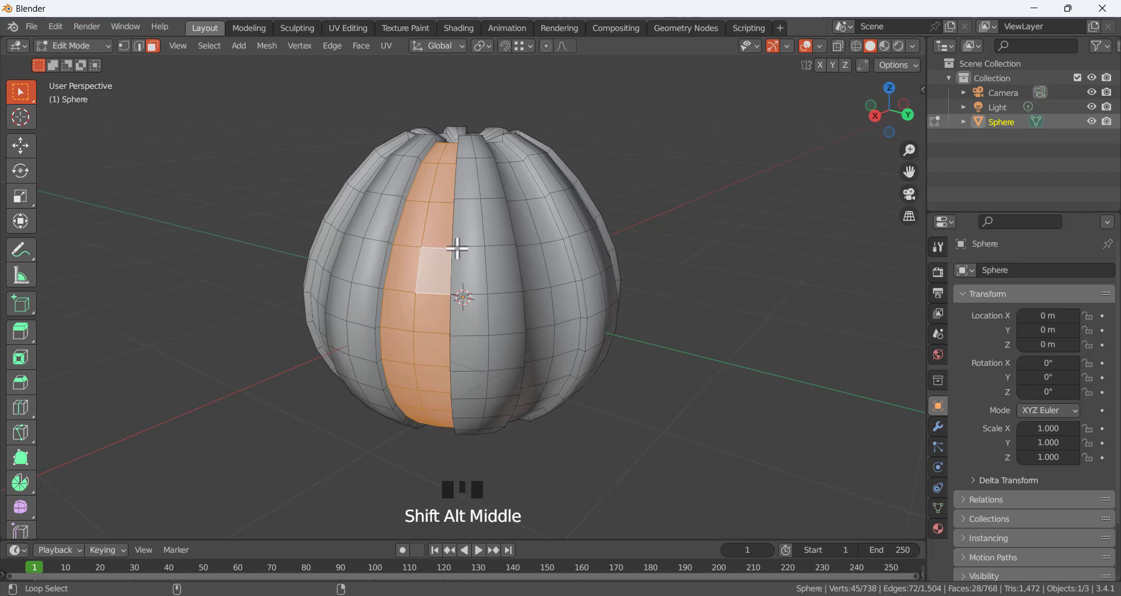
middle_click_drag(420, 248, 538, 236)
left_click(485, 233, "alt+shift")
left_click(468, 233, "alt+shift")
left_click(450, 241, "alt+shift")
left_click(446, 240, "alt+shift")
left_click(461, 251, "alt+shift")
left_click(440, 250, "alt+shift")
left_click(467, 250, "alt+shift")
left_click(446, 250, "alt+shift")
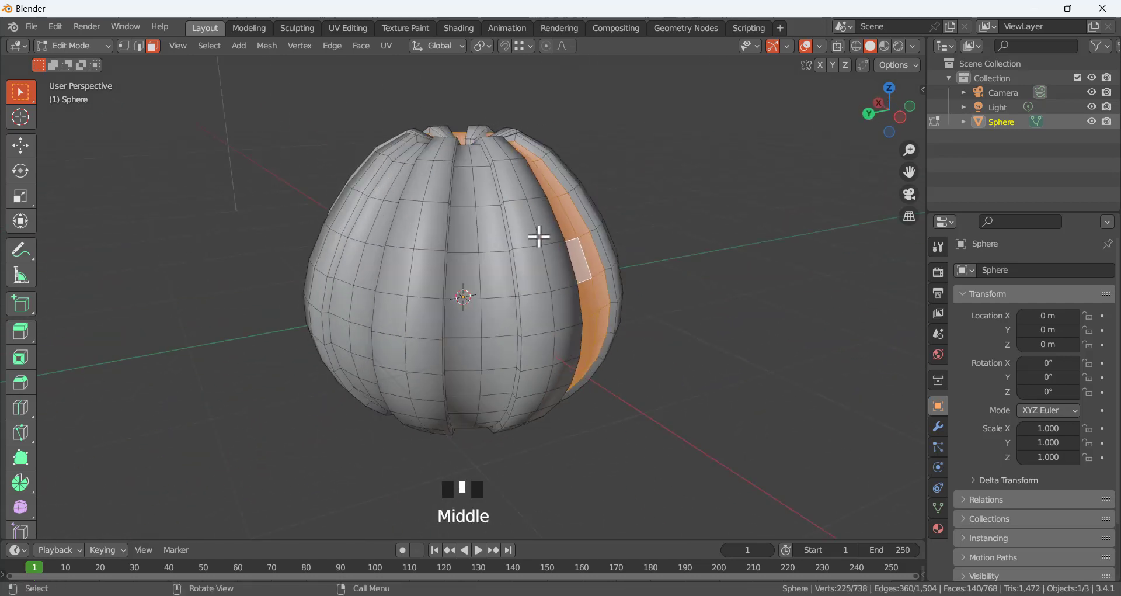
Add the three remaining recessed stripes to the selection, taking both vertical face loops of each
left_click(494, 253, "alt+shift")
left_click(475, 251, "alt+shift")
middle_click_drag(476, 250, 520, 230)
left_click(445, 239, "alt+shift")
left_click(439, 233, "alt+shift")
left_click(458, 232, "alt+shift")
left_click(453, 245, "alt+shift")
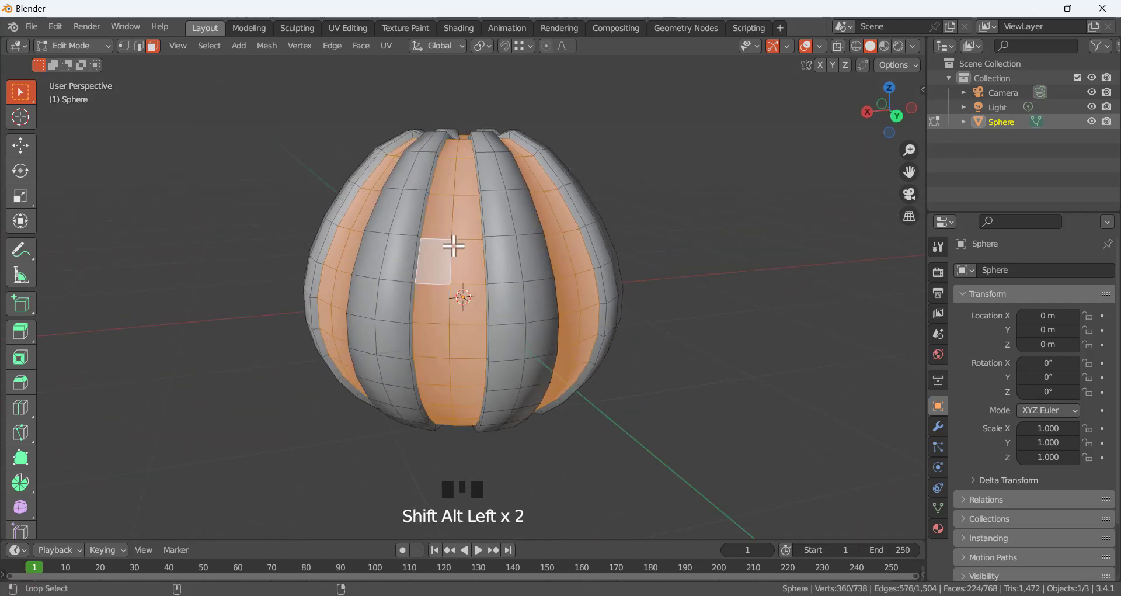
Extrude the recessed stripes along their normals with an offset of 0.05 m, and clear the selection
middle_click_drag(454, 245, 435, 260)
key("alt+e")
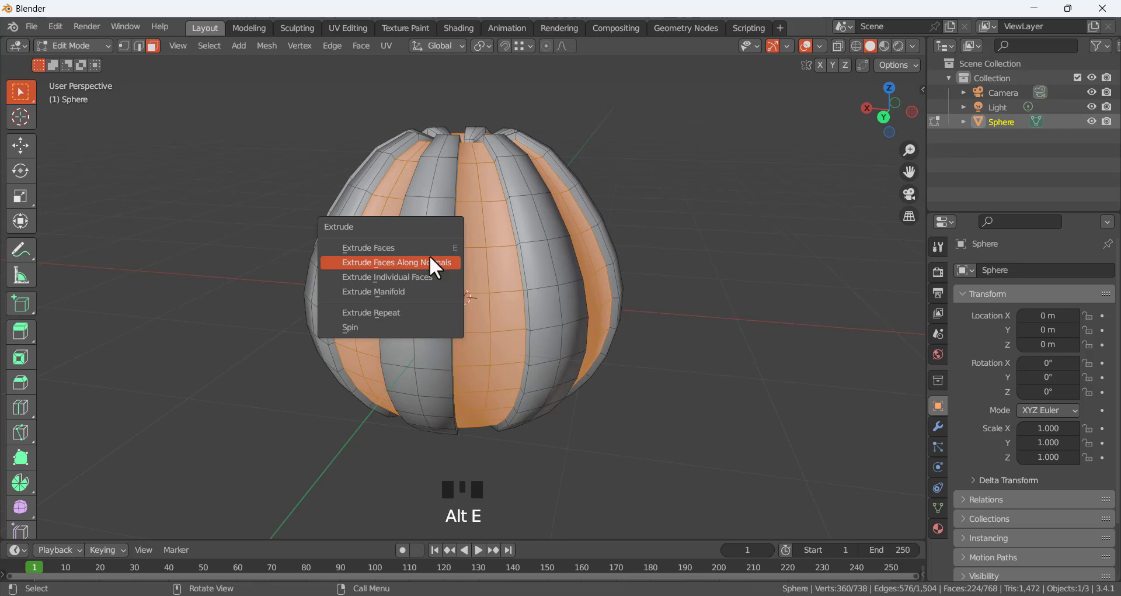
left_click(415, 261)
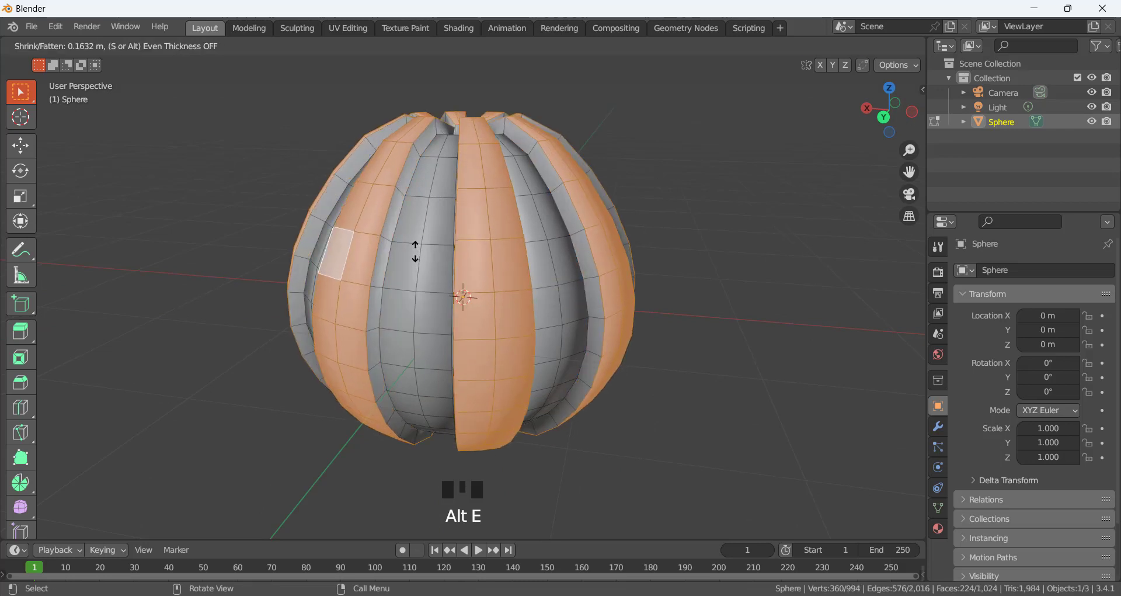
left_click(415, 251)
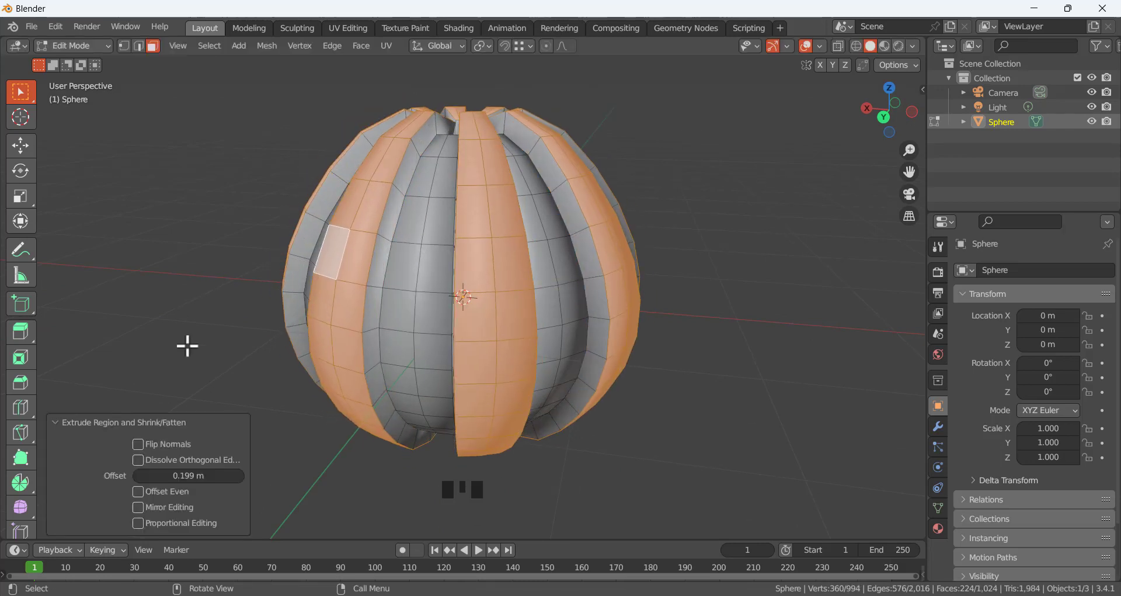
left_click(183, 475)
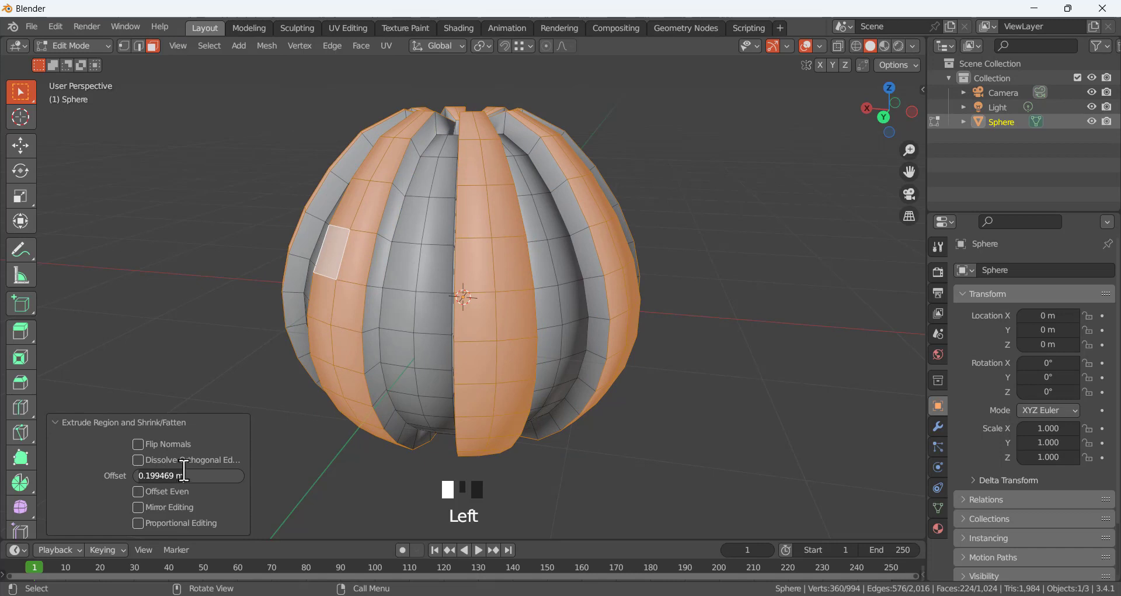
type("0.05")
key("Return")
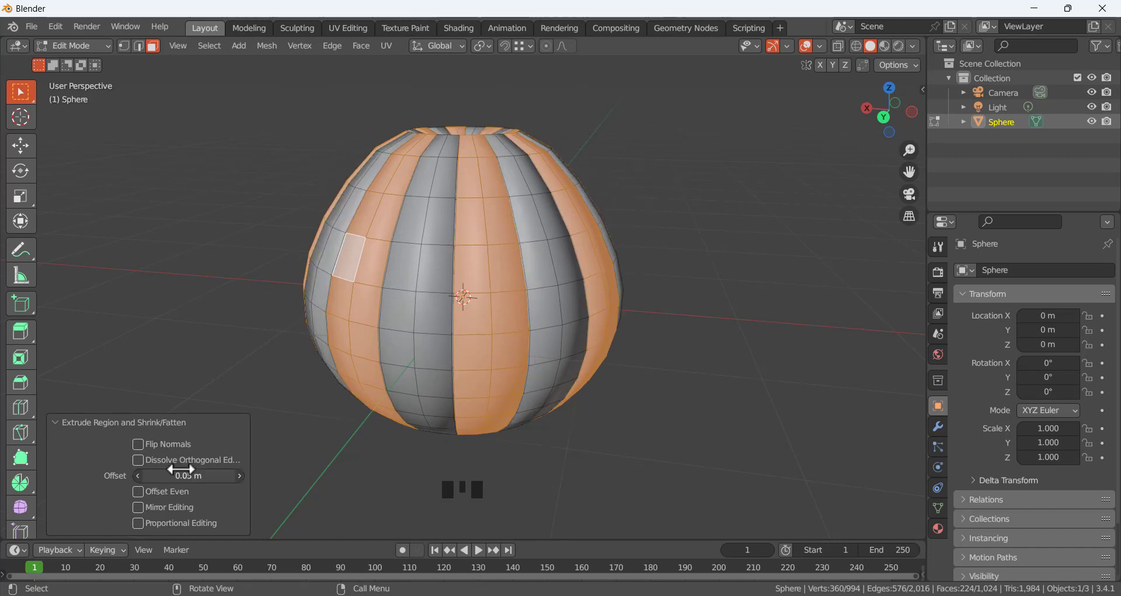
left_click(207, 335)
In vertex selection, apply Smooth Vertices to the whole mesh with Smoothing at 1.000, and clear the selection
middle_click_drag(269, 336, 305, 345)
scroll(345, 272, "up", 2)
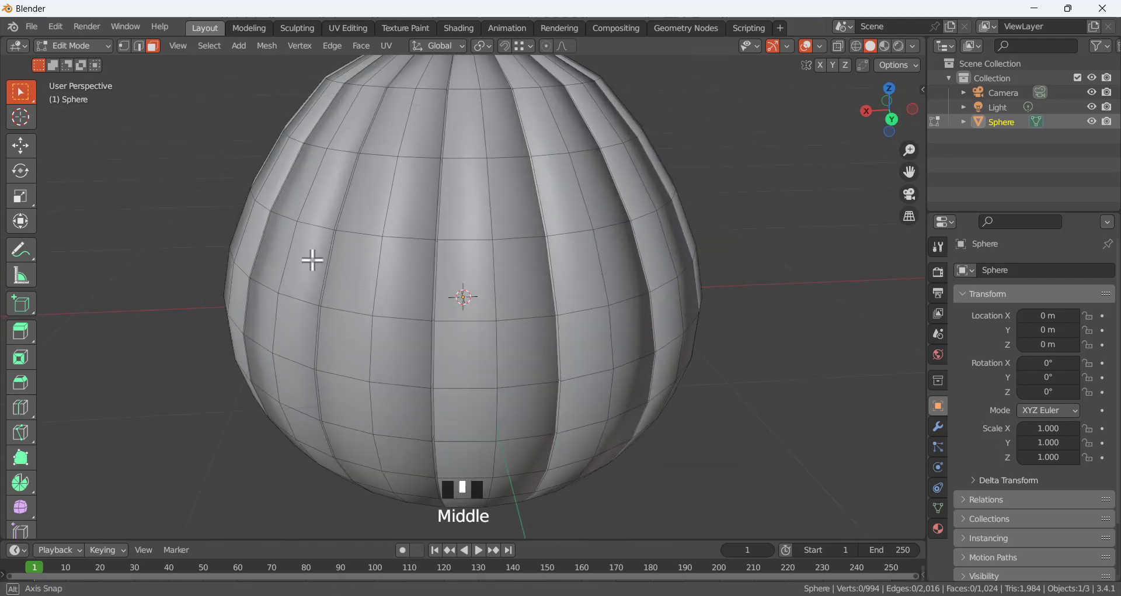
mouse_move(310, 257)
middle_mouse_down()
mouse_move(376, 266)
mouse_move(331, 263)
middle_mouse_up()
scroll(299, 278, "down", 4)
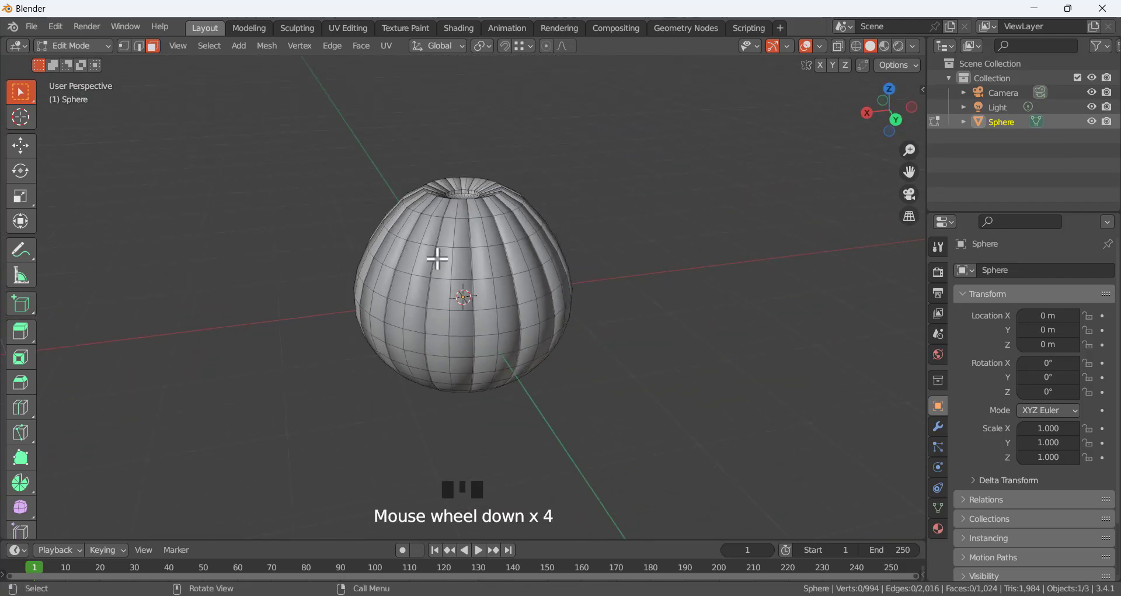
scroll(453, 208, "up", 3)
scroll(457, 209, "down", 2)
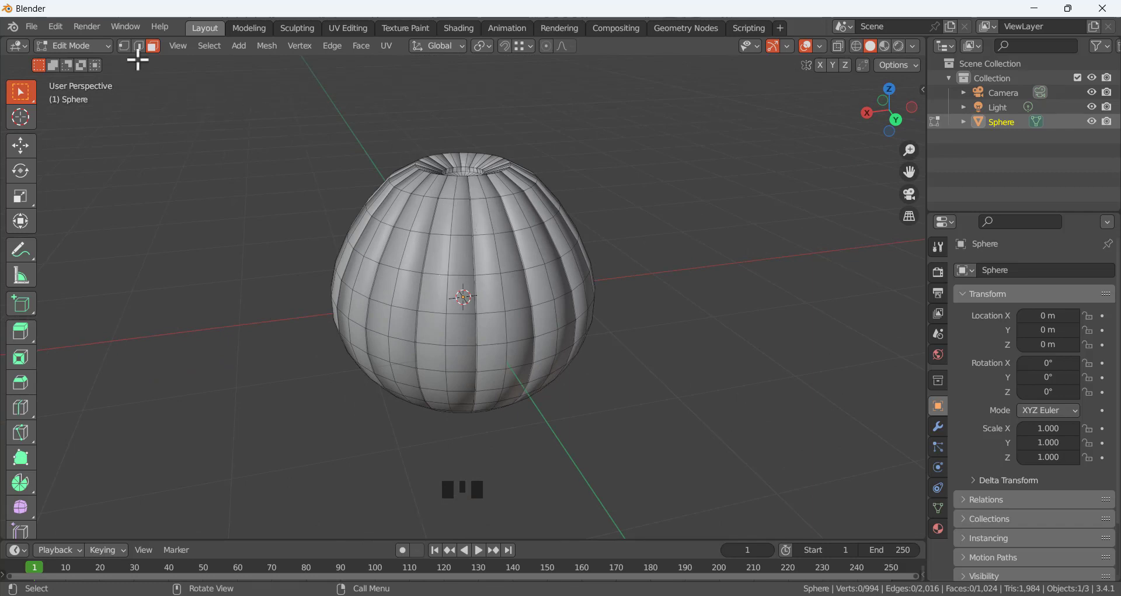
left_click(123, 46)
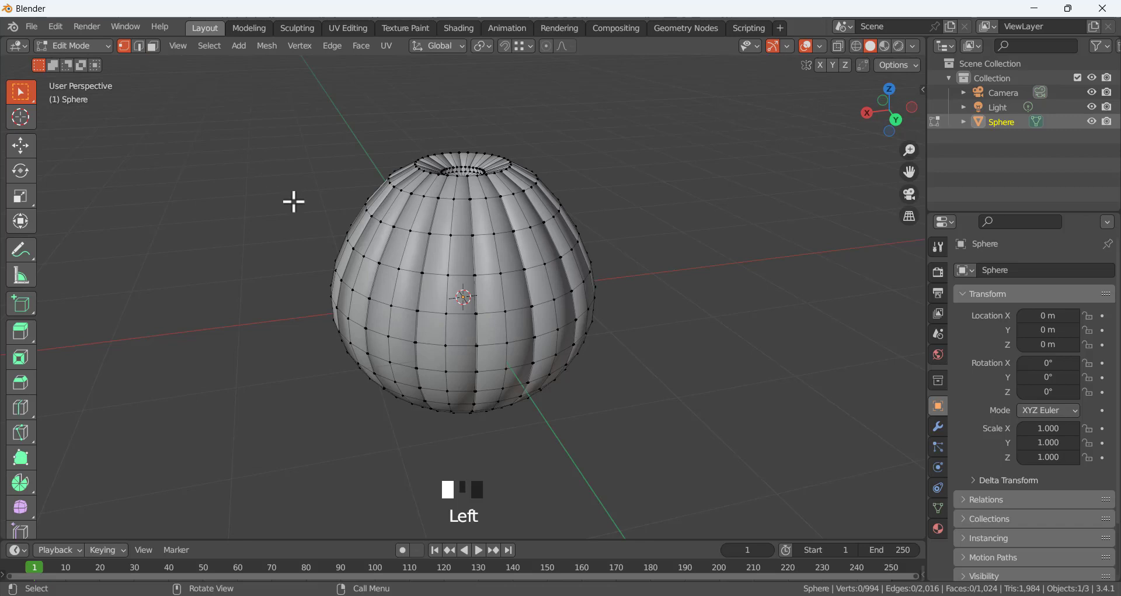
key("a")
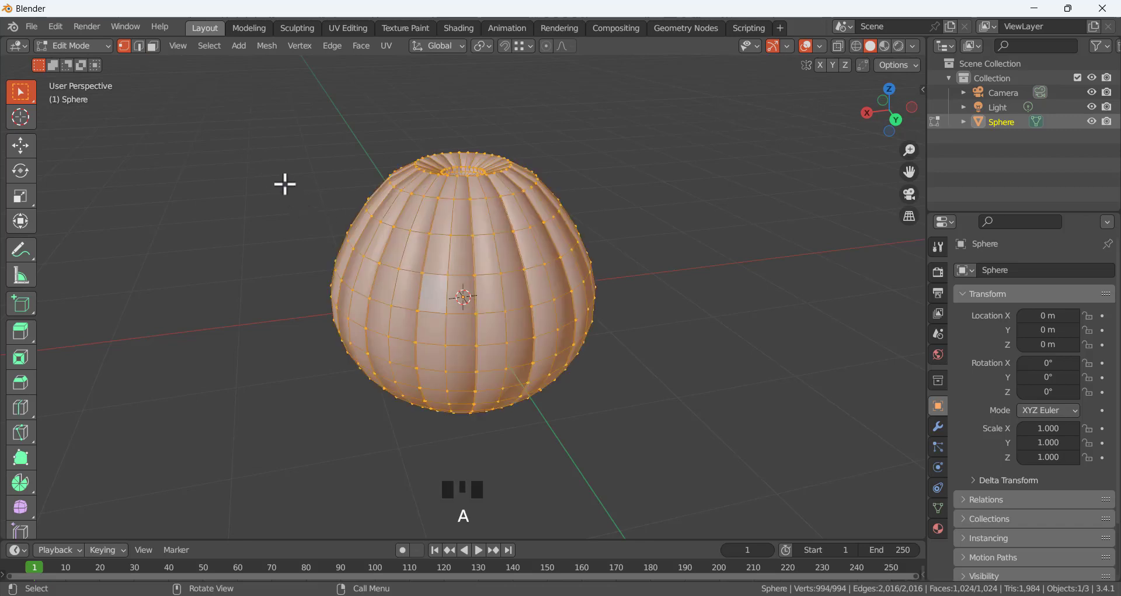
right_click(285, 184)
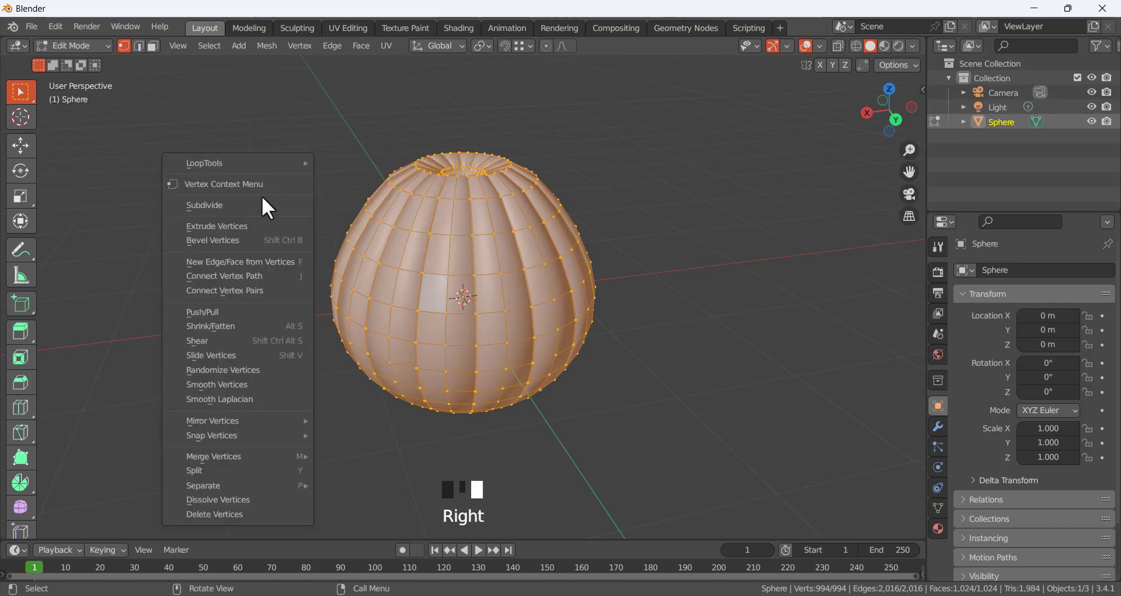
left_click(239, 386)
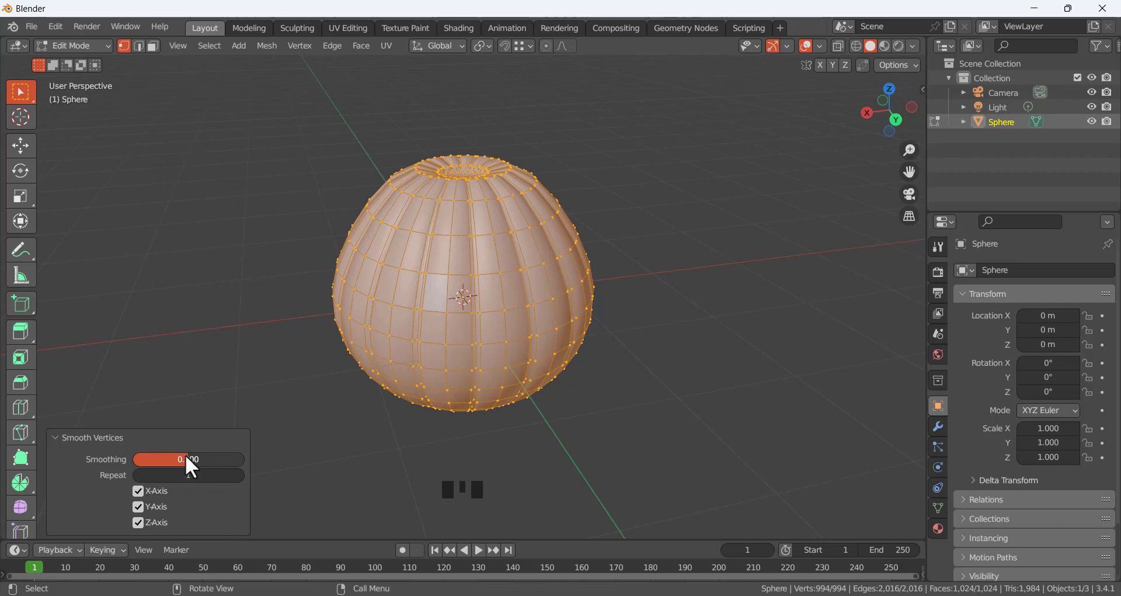
left_click_drag(197, 459, 246, 459)
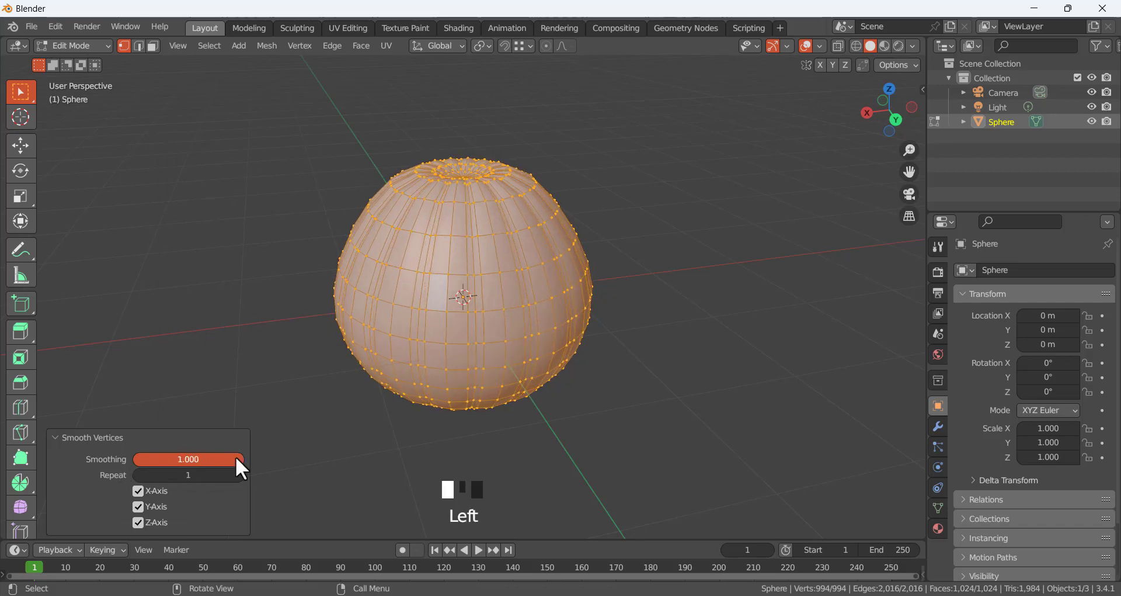
left_click(325, 306)
Return to Object Mode and inspect the smoothed pumpkin ribs from different sides
middle_click_drag(446, 250, 407, 291)
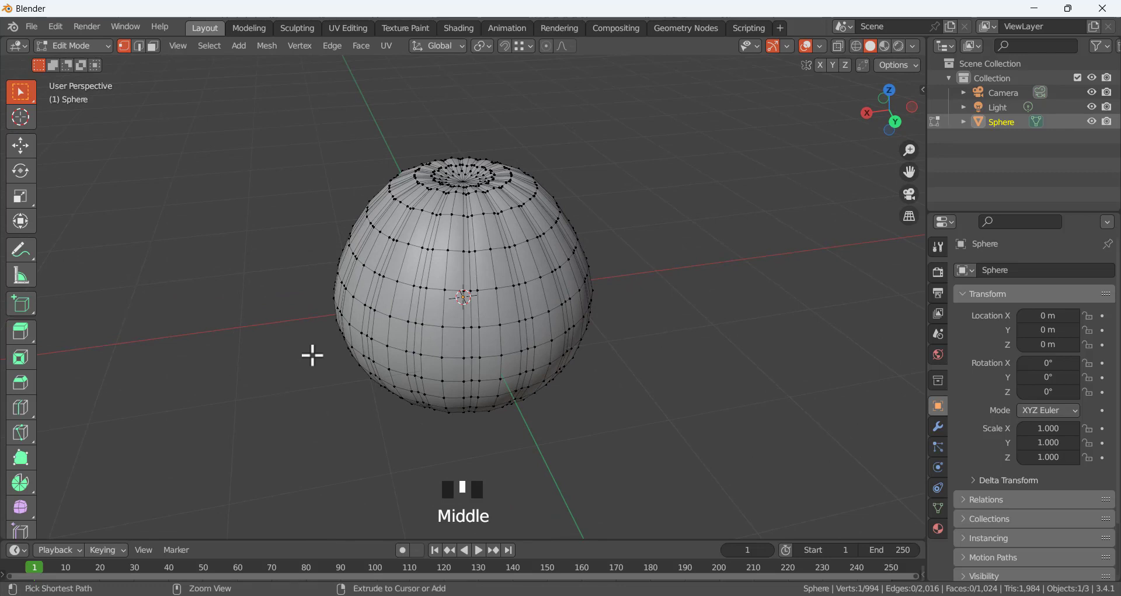
left_click(71, 44)
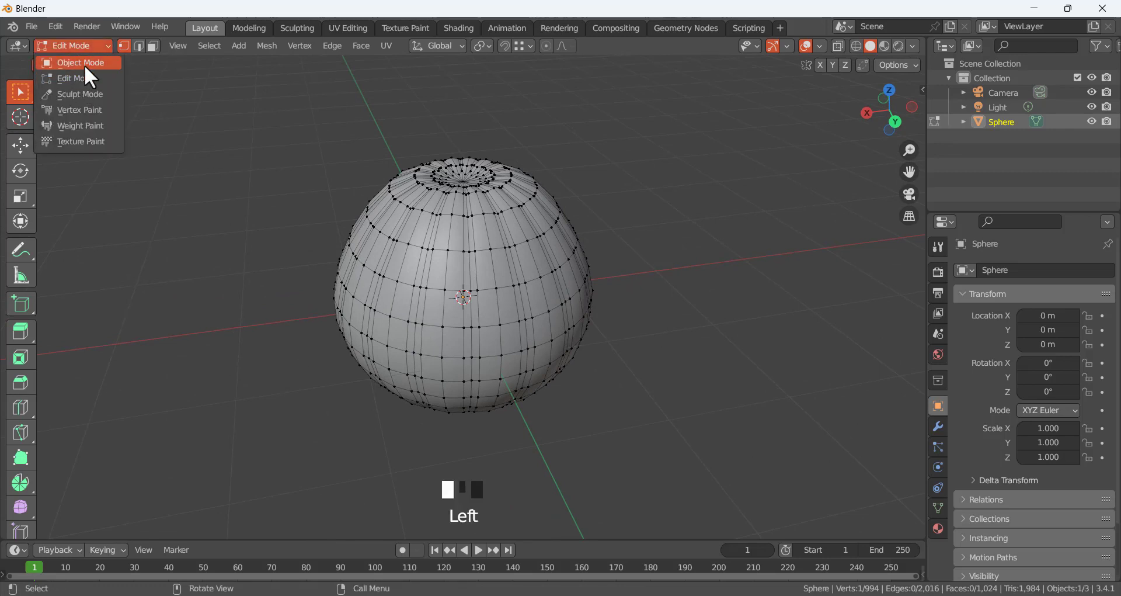
left_click(84, 65)
middle_click_drag(282, 184, 393, 261)
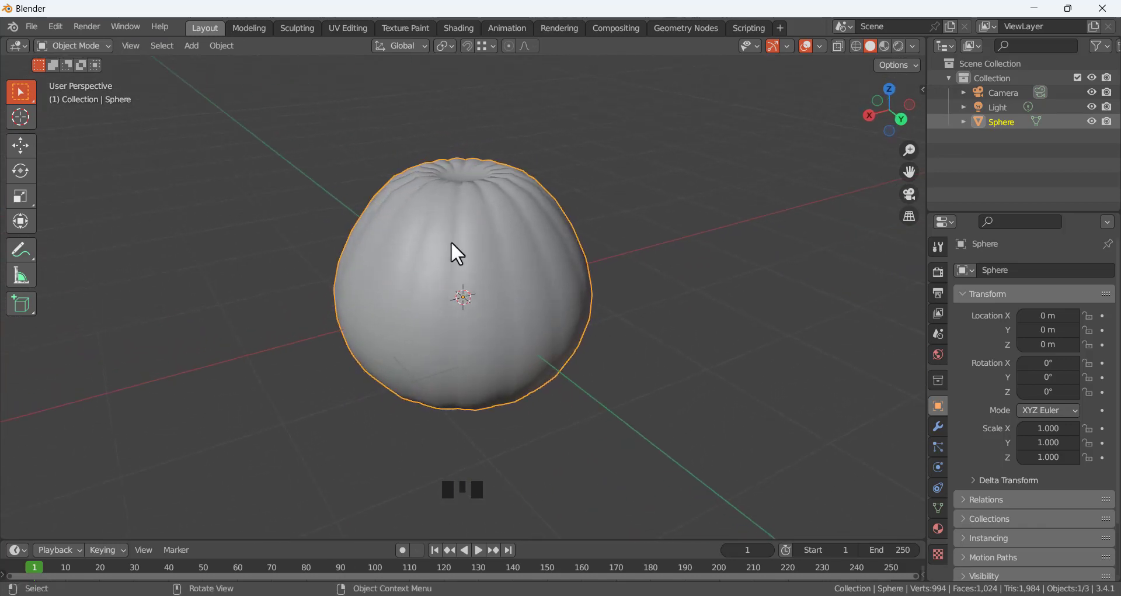
middle_click_drag(451, 243, 748, 263)
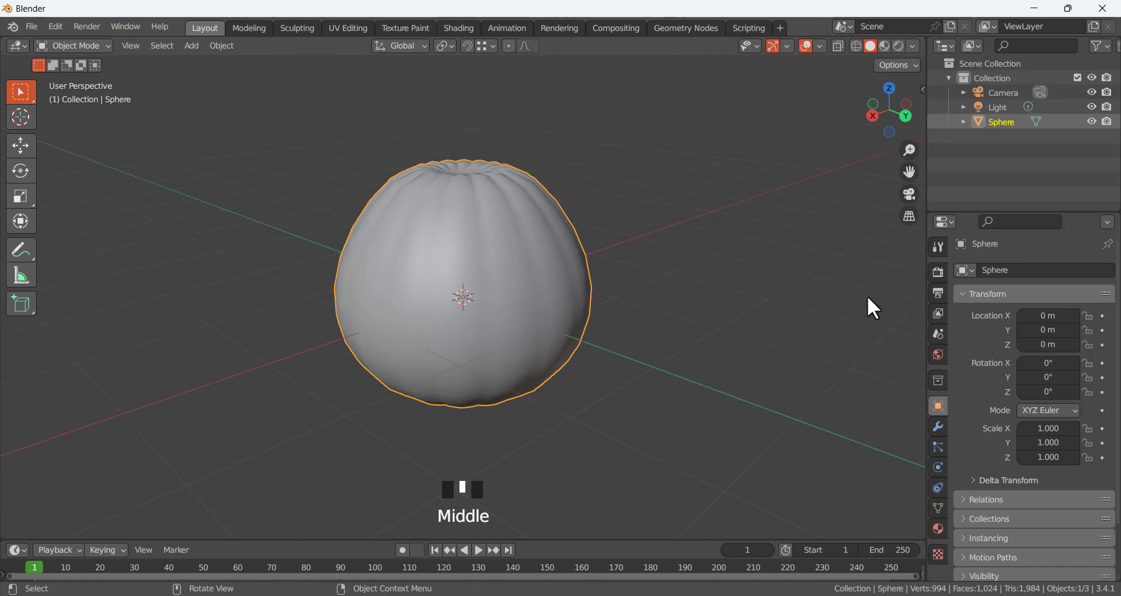
Add a Subdivision Surface modifier to the pumpkin body, deselect the body and check the ribs around its top
left_click(936, 428)
left_click(1003, 269)
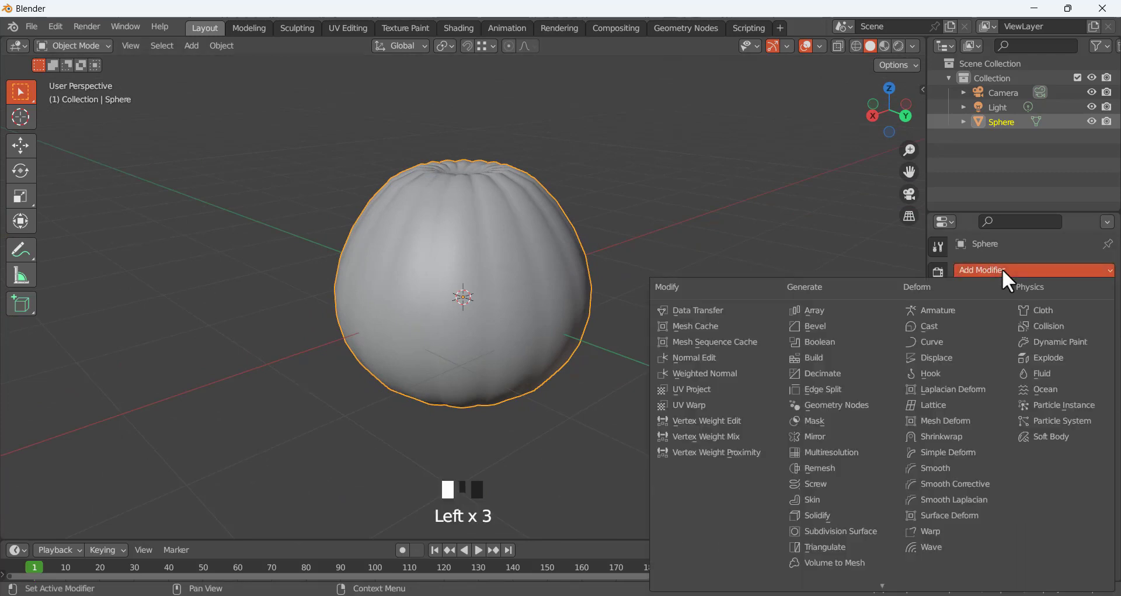
left_click(841, 531)
mouse_move(590, 278)
middle_mouse_down()
mouse_move(555, 280)
mouse_move(572, 282)
middle_mouse_up()
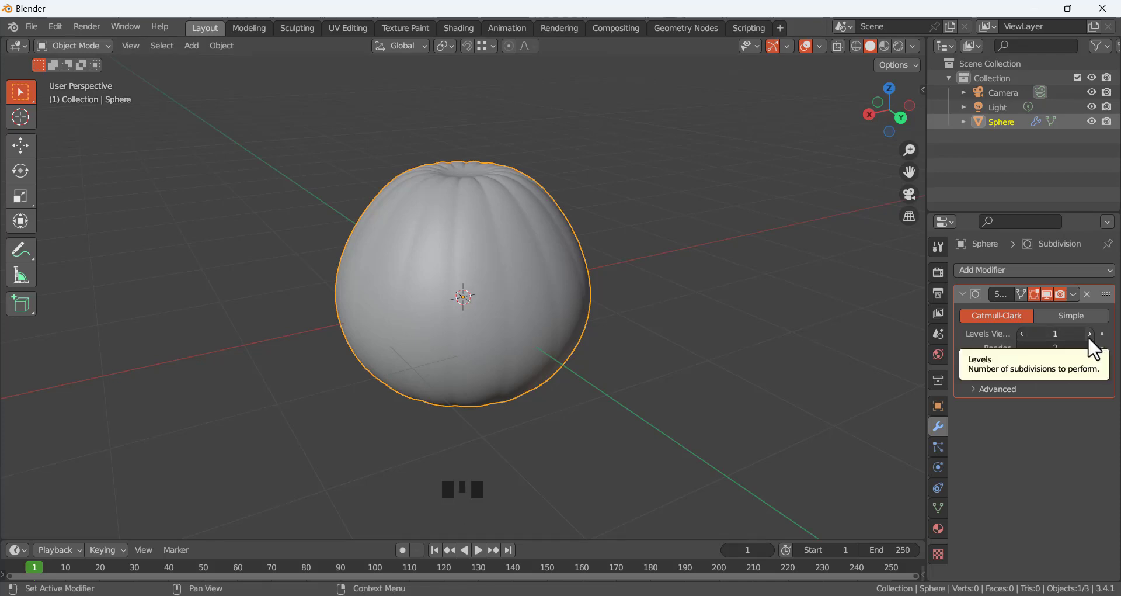
left_click(686, 202)
middle_click_drag(686, 201, 470, 170)
scroll(461, 219, "up", 2)
scroll(461, 219, "down", 1)
middle_click_drag(492, 75, 485, 158)
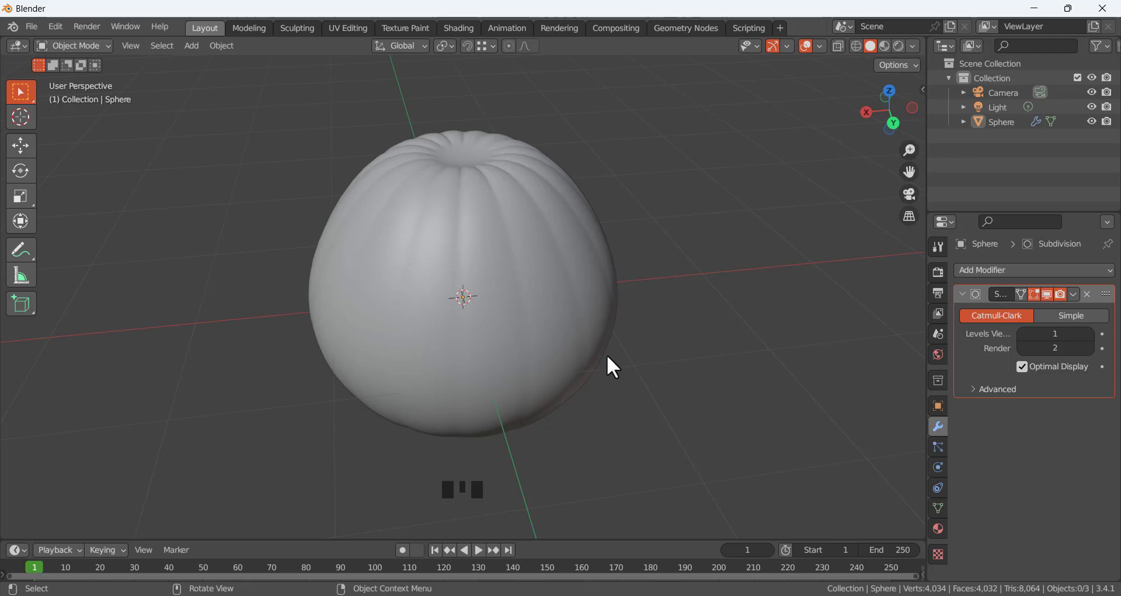
Add a cylinder mesh and scale it down uniformly to about 0.119
key("shift+a")
mouse_move(588, 301)
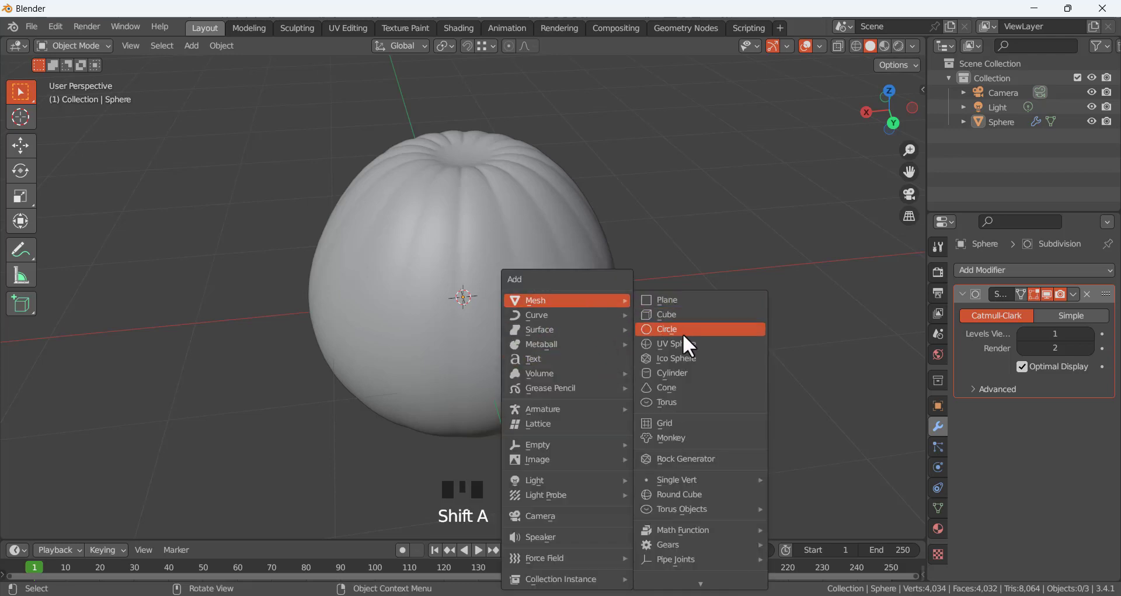
left_click(688, 369)
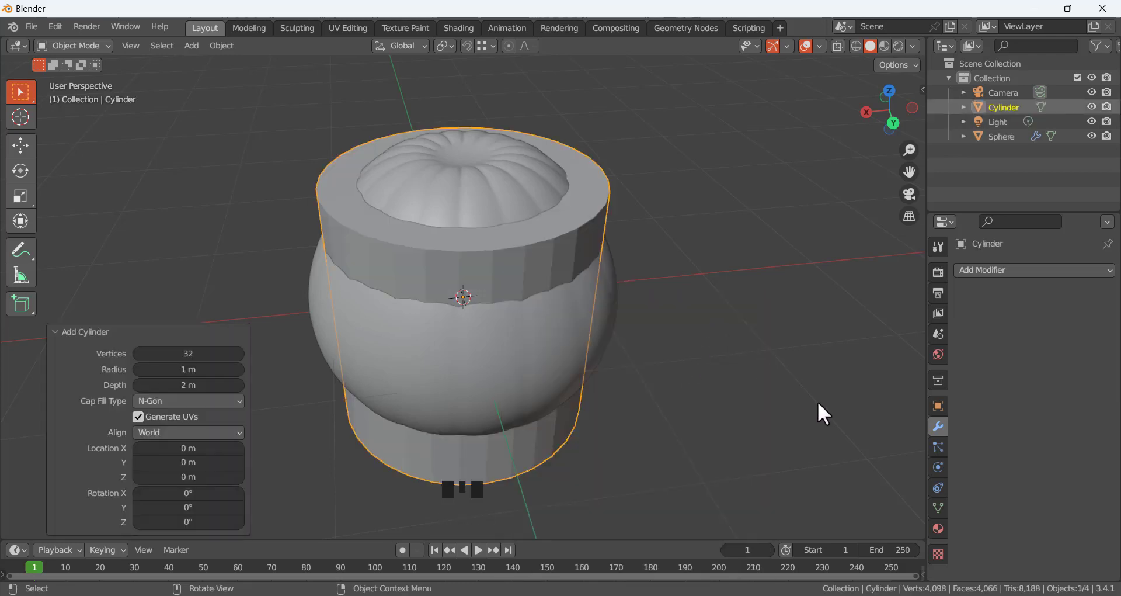
key("s")
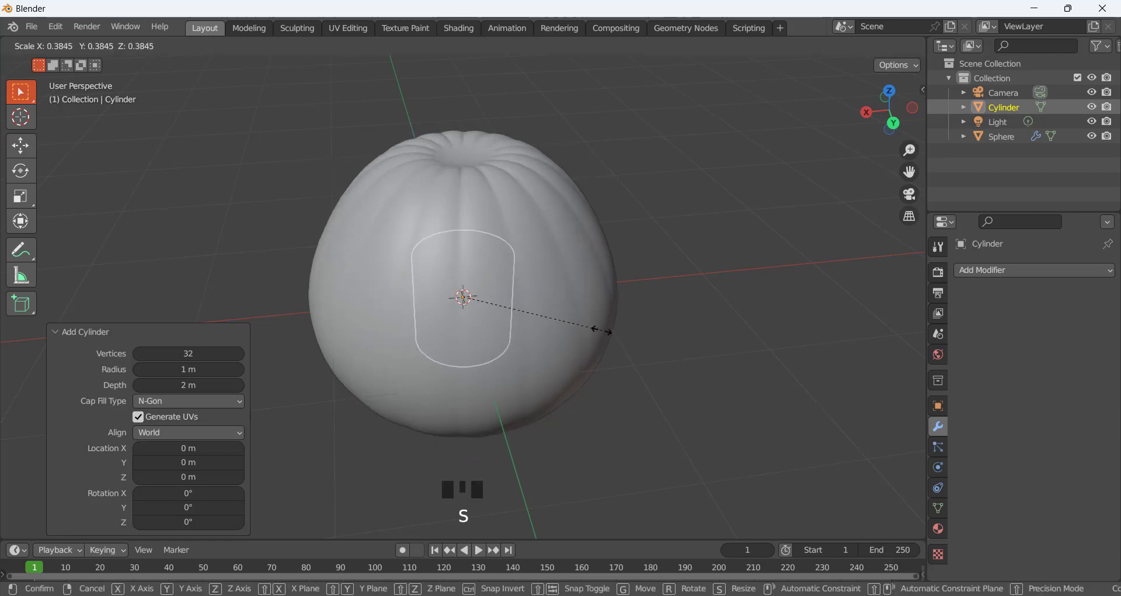
left_click(507, 304)
Move the small cylinder about 1.24 m up along Z to the pumpkin's top as a stem
key("g")
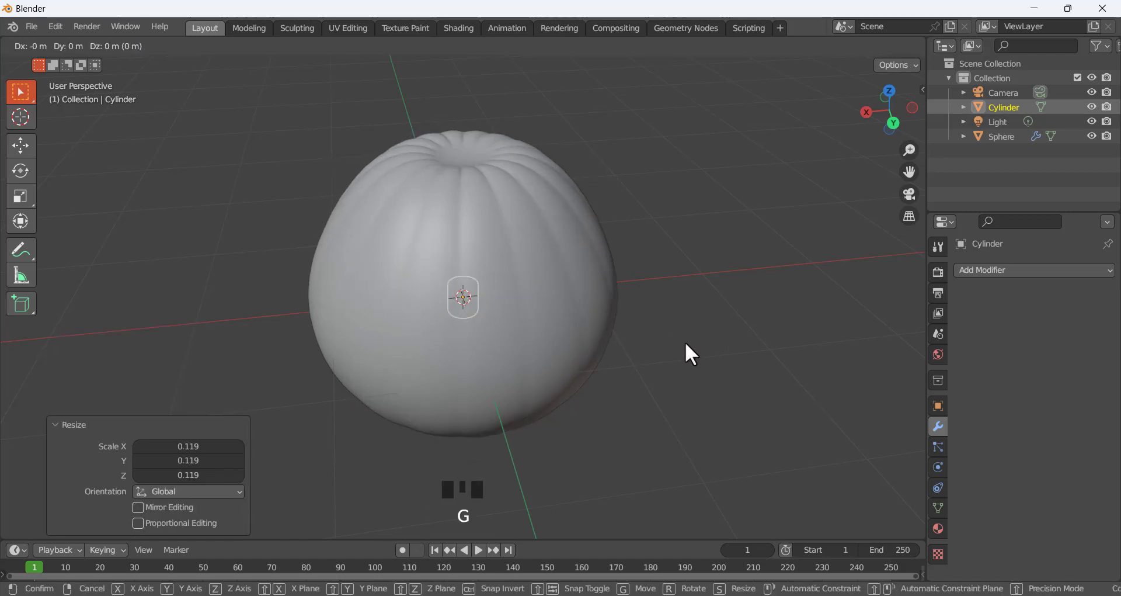
key("z")
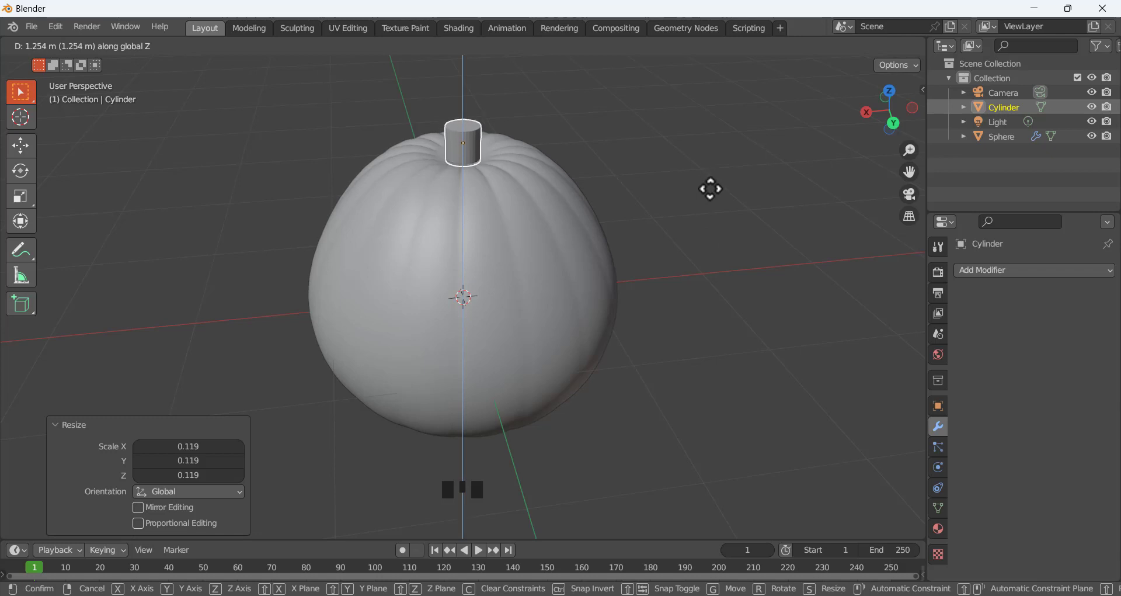
left_click(711, 189)
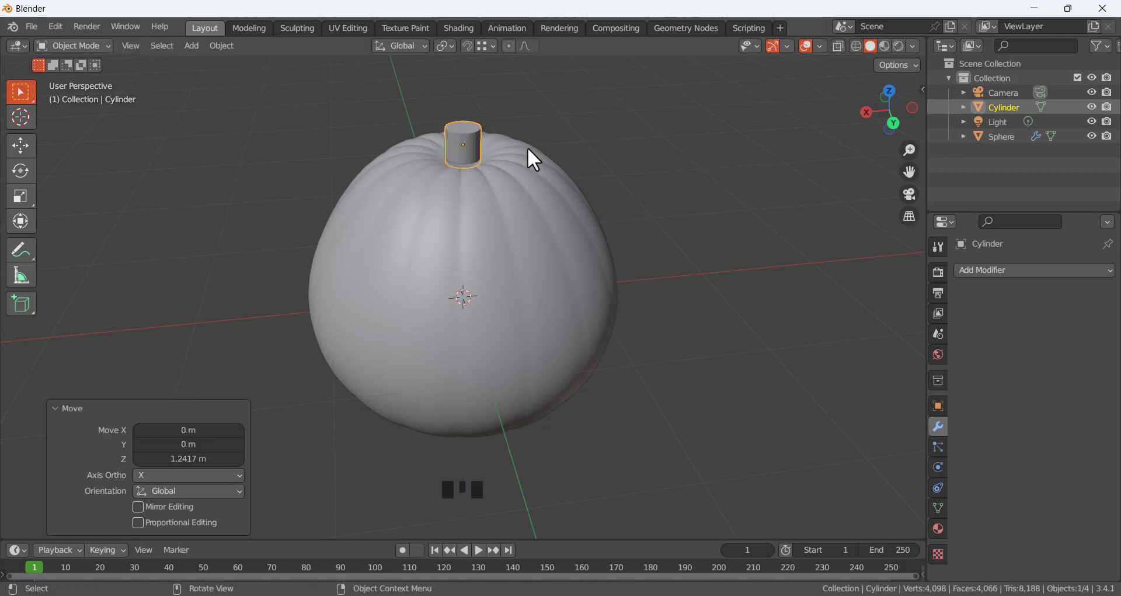
Scale the stem cylinder down uniformly to about 0.884 so it fits the hollow at the pumpkin's top
middle_click_drag(527, 148, 502, 215, "shift")
scroll(475, 352, "up", 5)
left_click(518, 218)
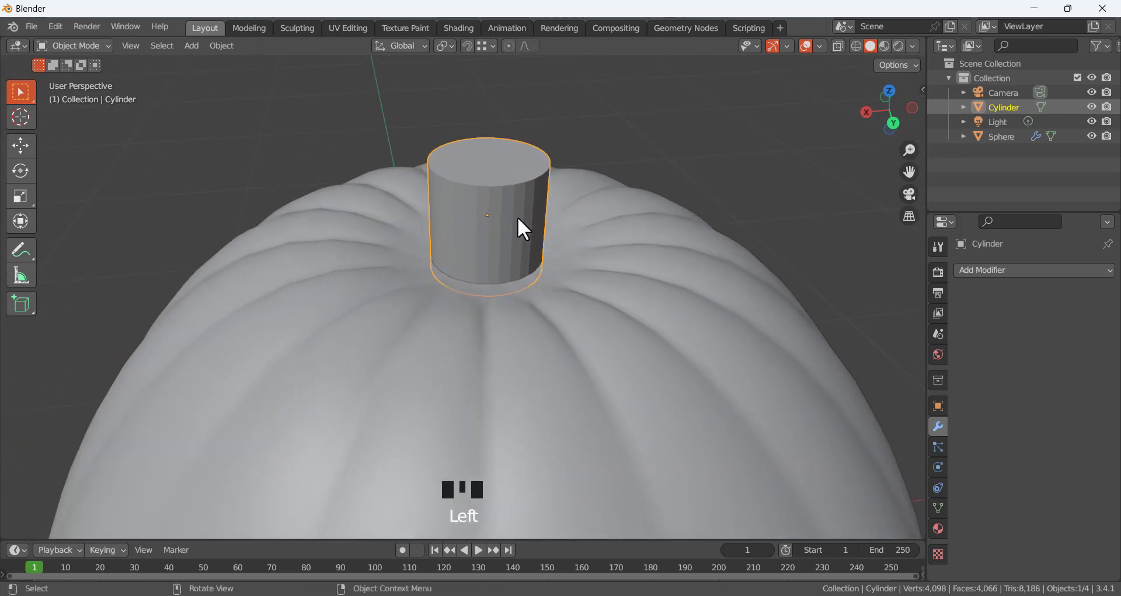
key("s")
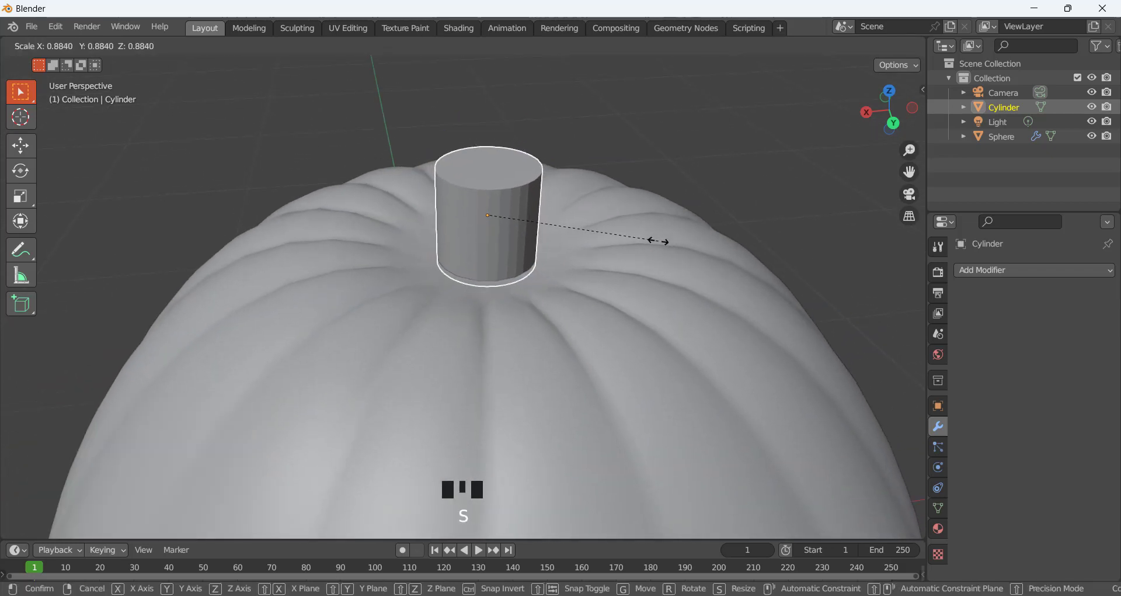
left_click(601, 191)
left_click(633, 135)
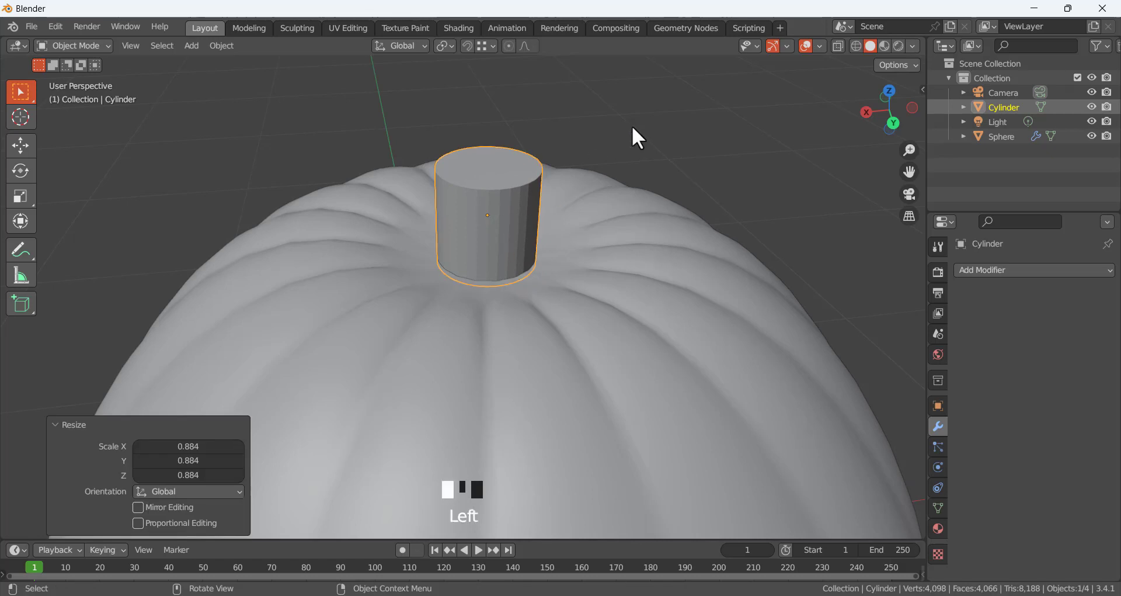
Apply Shade Smooth to the stem cylinder with Auto Smooth enabled at 30°
left_click(495, 224)
right_click(498, 217)
left_click(497, 215)
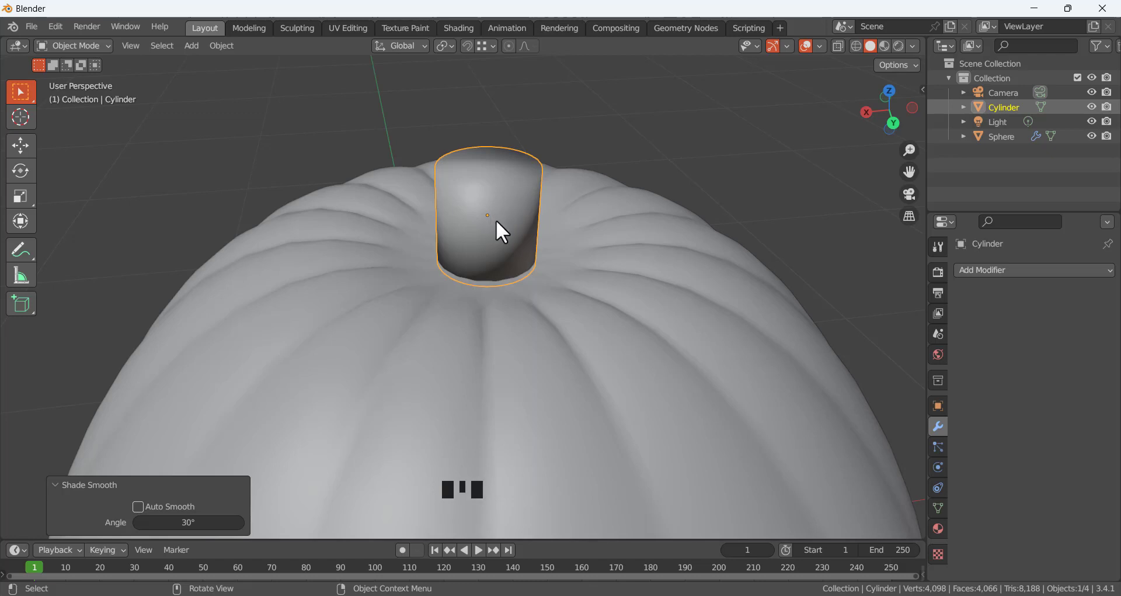
left_click(138, 506)
left_click(745, 123)
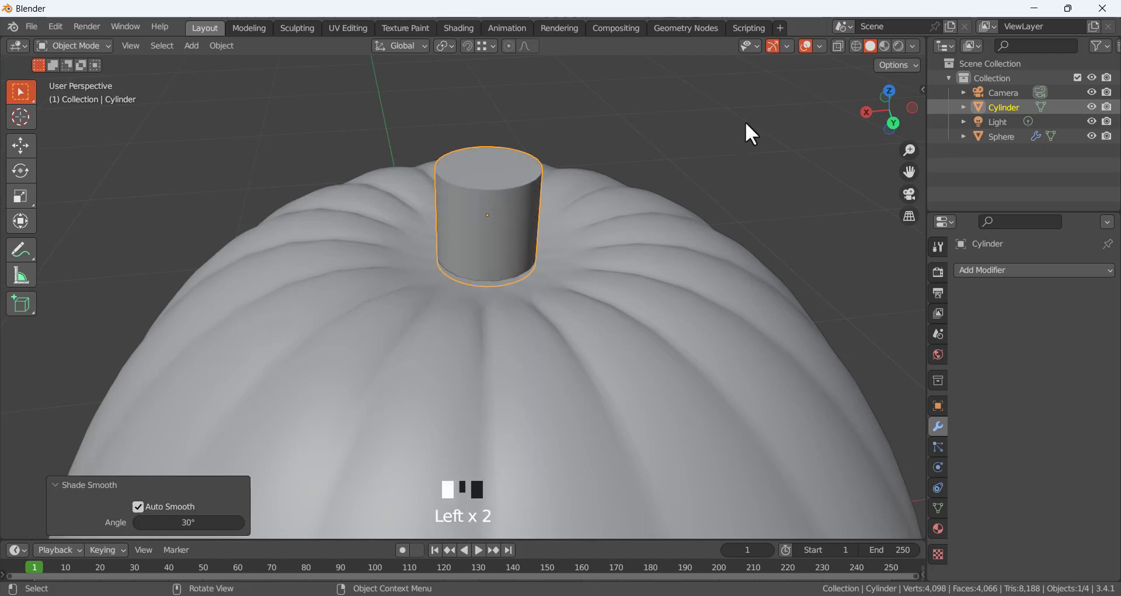
left_click(473, 231)
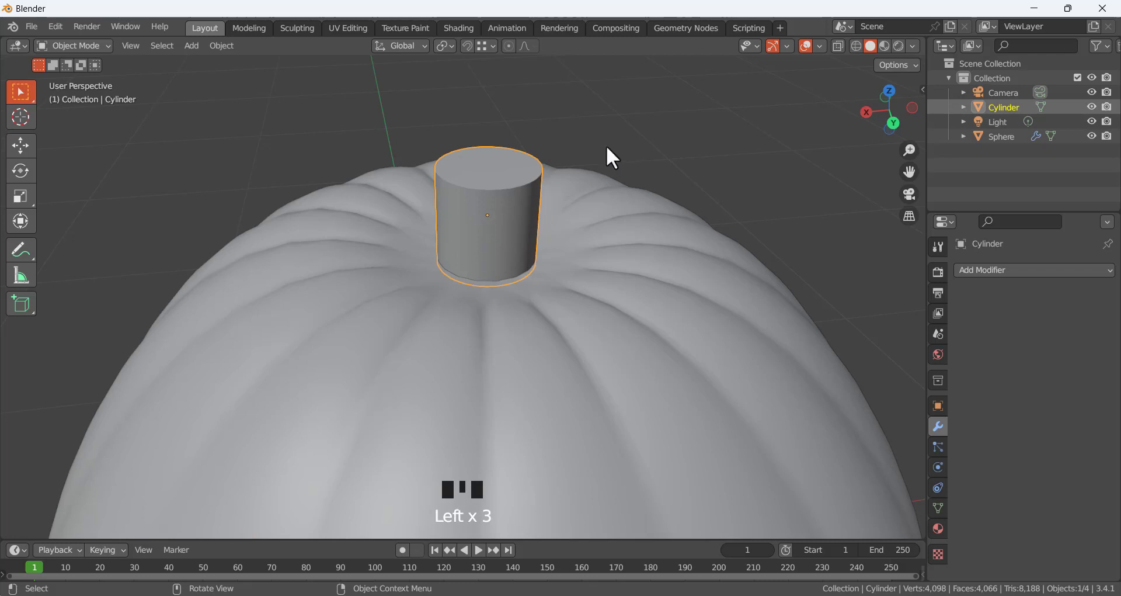
mouse_move(691, 123)
middle_mouse_down()
mouse_move(668, 146)
mouse_move(719, 118)
mouse_move(703, 117)
middle_mouse_up()
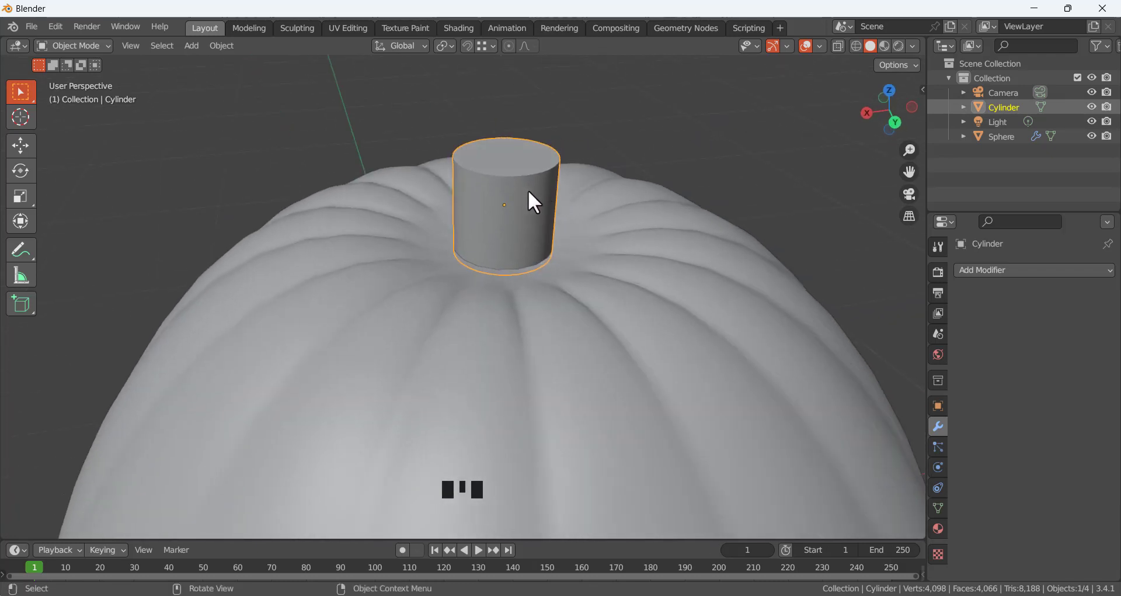
Apply the stem cylinder's scale, enter Edit Mode on it and clear the selection
key("ctrl")
key("ctrl+a")
left_click(555, 178)
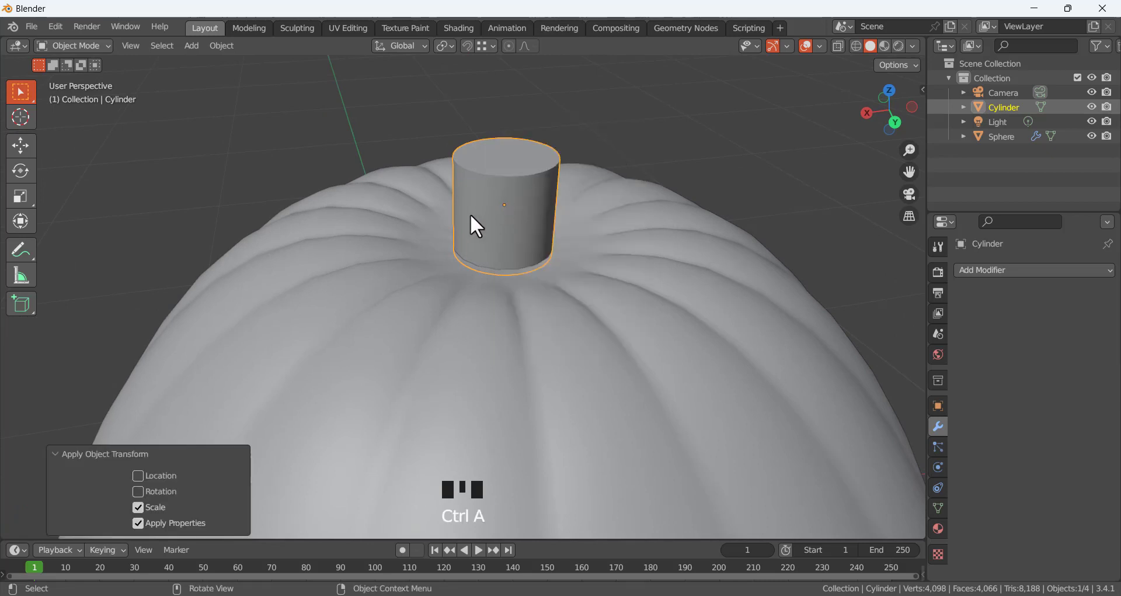
left_click(531, 181)
key("Tab")
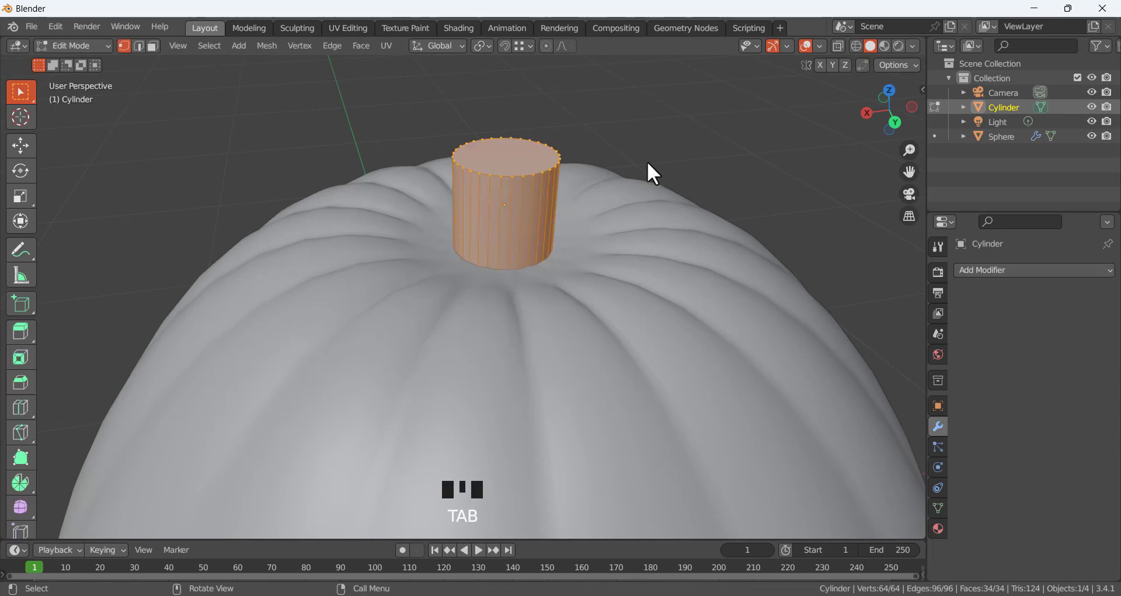
left_click(598, 121)
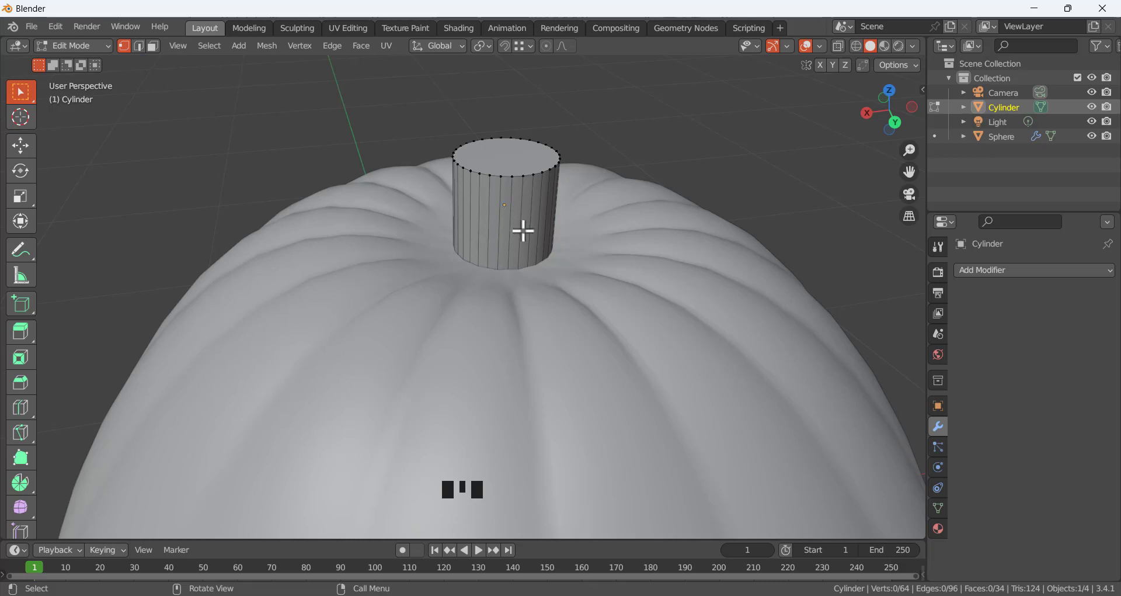
Add one horizontal loop cut around the stem, slid down near its base, and clear the selection
key("ctrl+r")
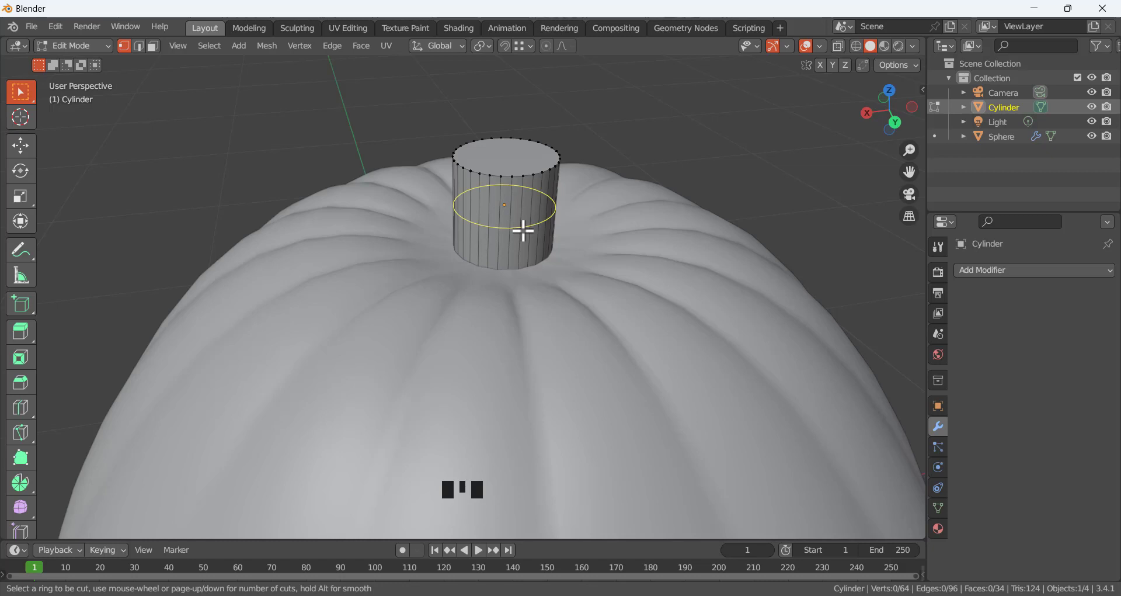
left_click(523, 230)
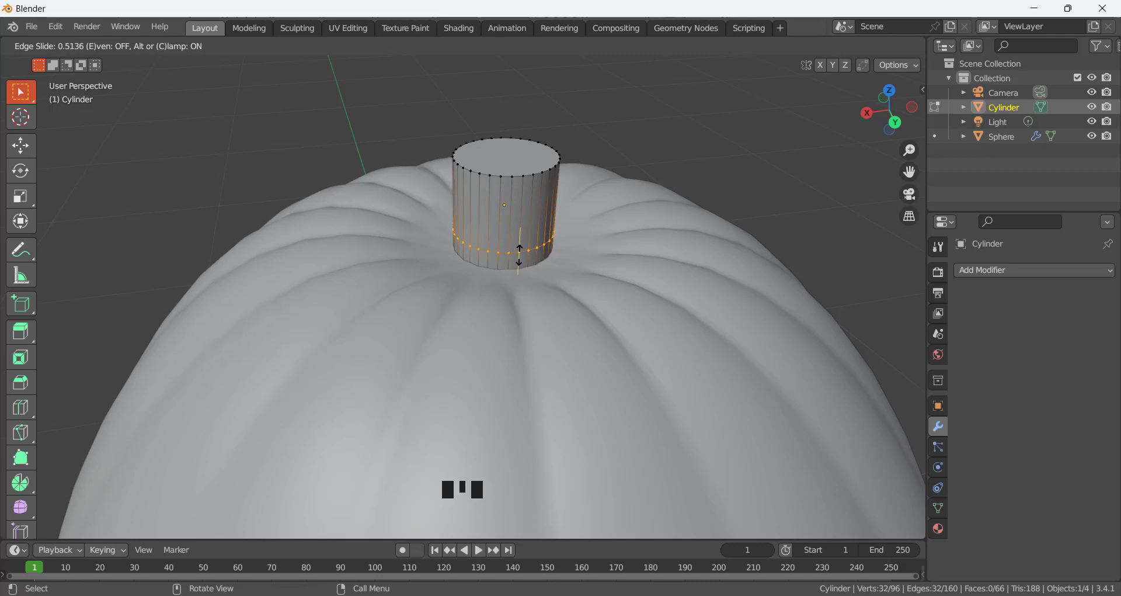
left_click(521, 250)
left_click(622, 140)
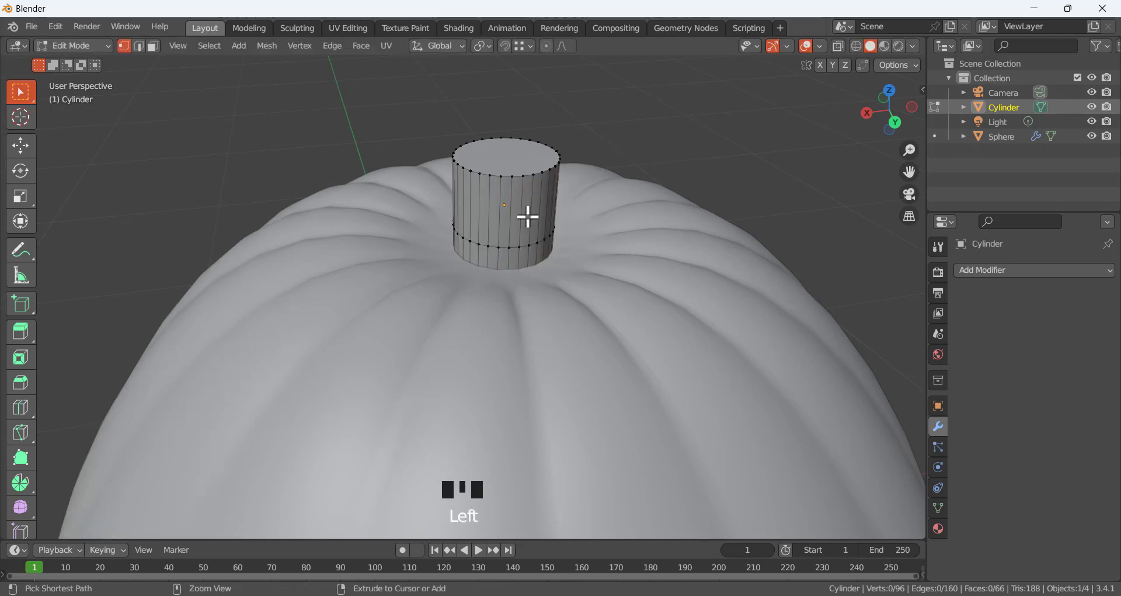
Add a second loop cut just above the first one, with a slide factor of about 0.629, and clear the selection
key("ctrl+r")
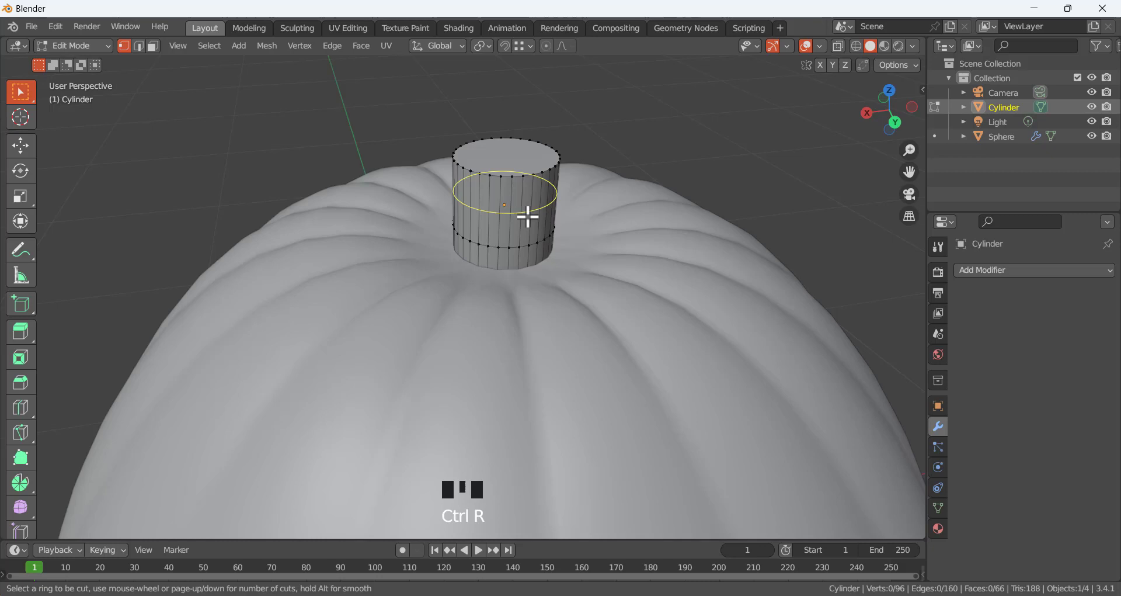
left_click(527, 217)
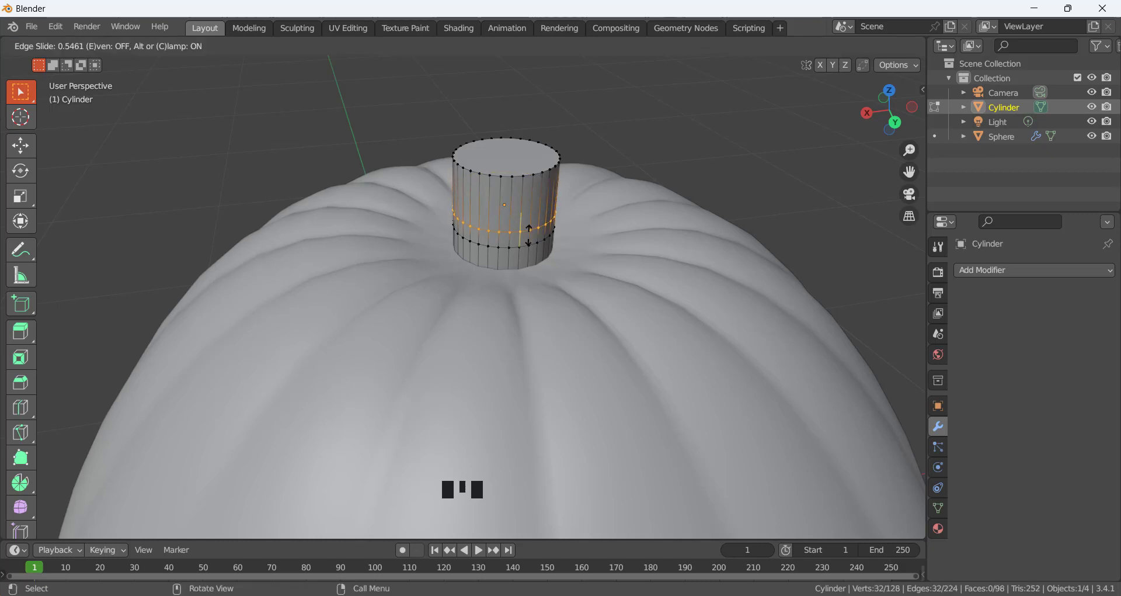
left_click(529, 237)
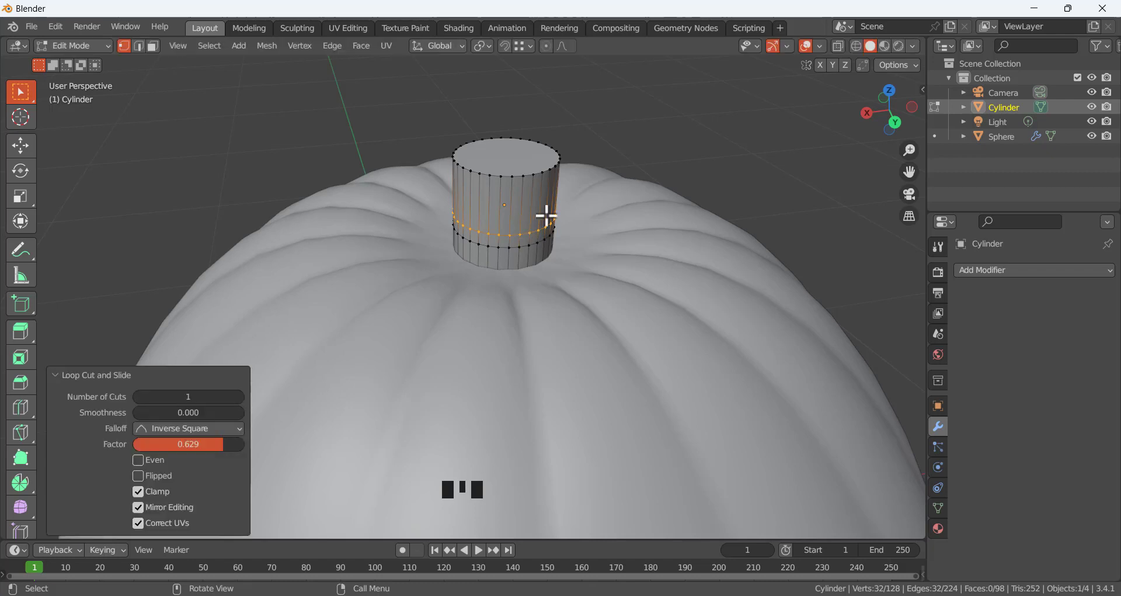
left_click(615, 117)
mouse_move(522, 205)
middle_mouse_down()
mouse_move(549, 173)
mouse_move(515, 223)
middle_mouse_up()
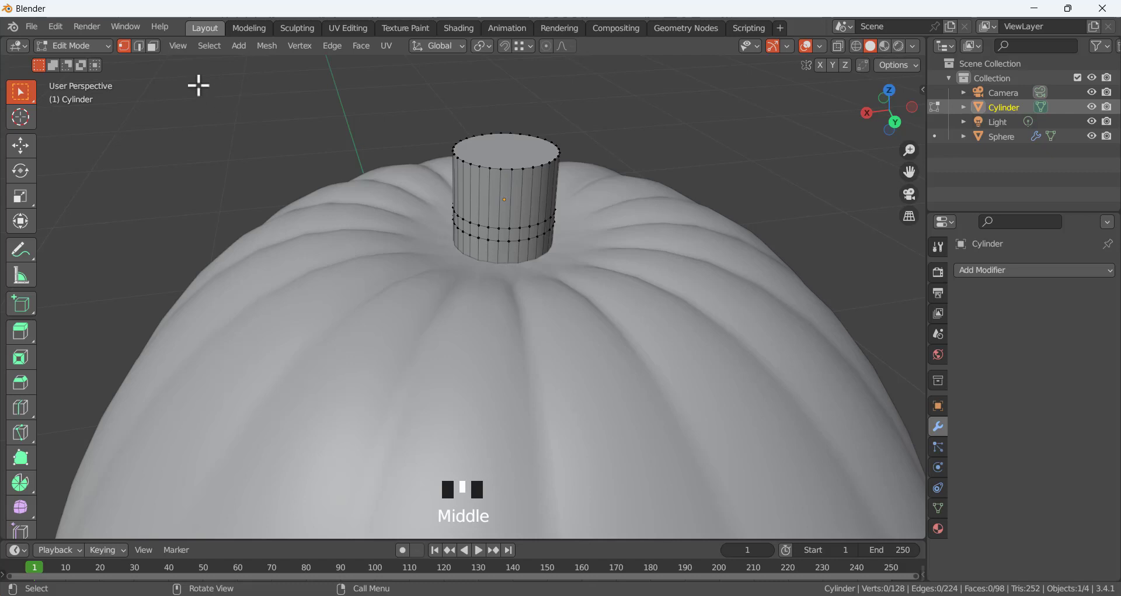
Select the bottom ring of faces on the stem in face selection, scale it up to about 2.165, and deselect it
left_click(153, 46)
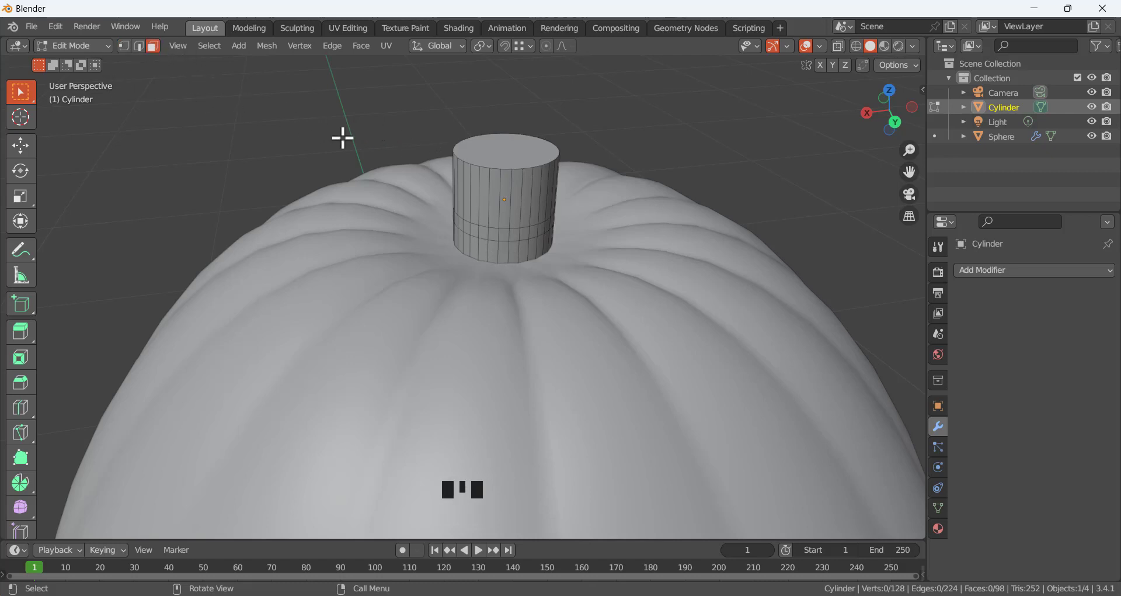
key("3")
left_click(490, 253, "alt")
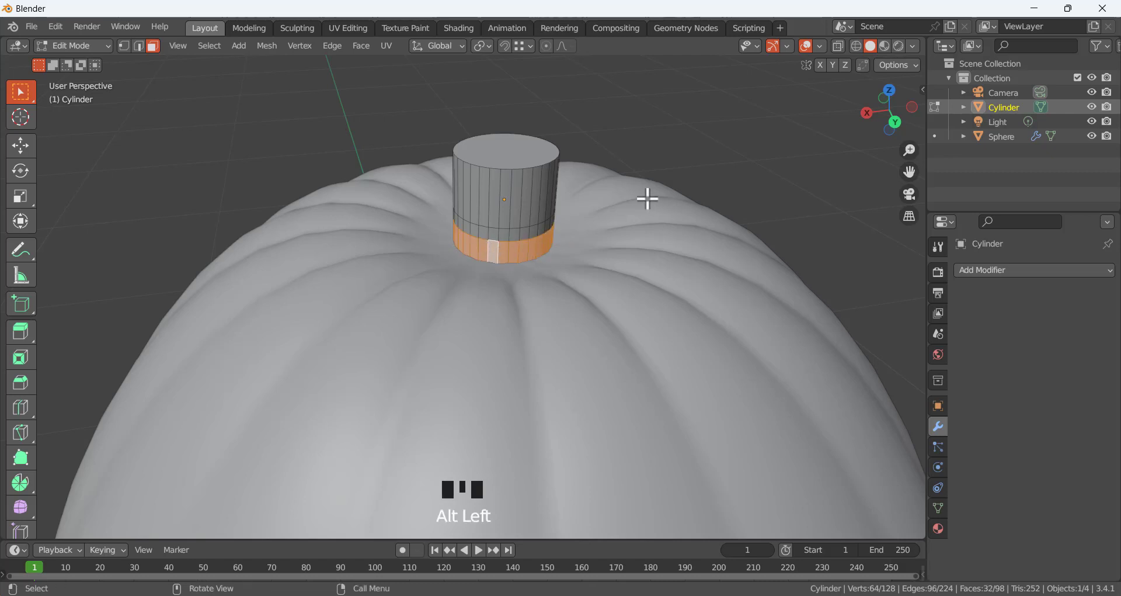
key("s")
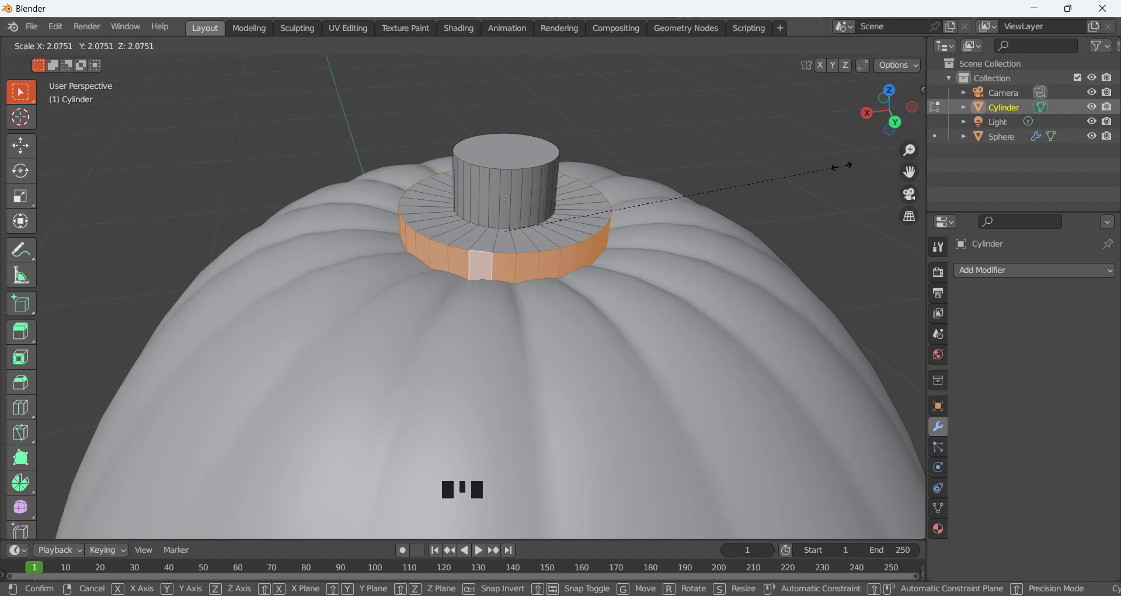
left_click(868, 170)
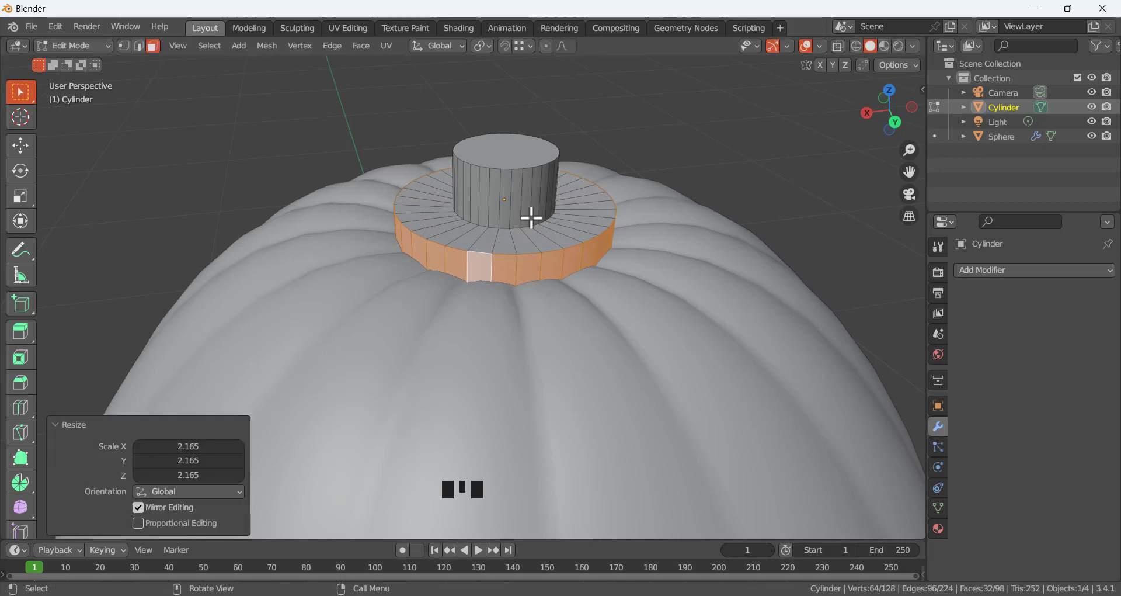
left_click(208, 101)
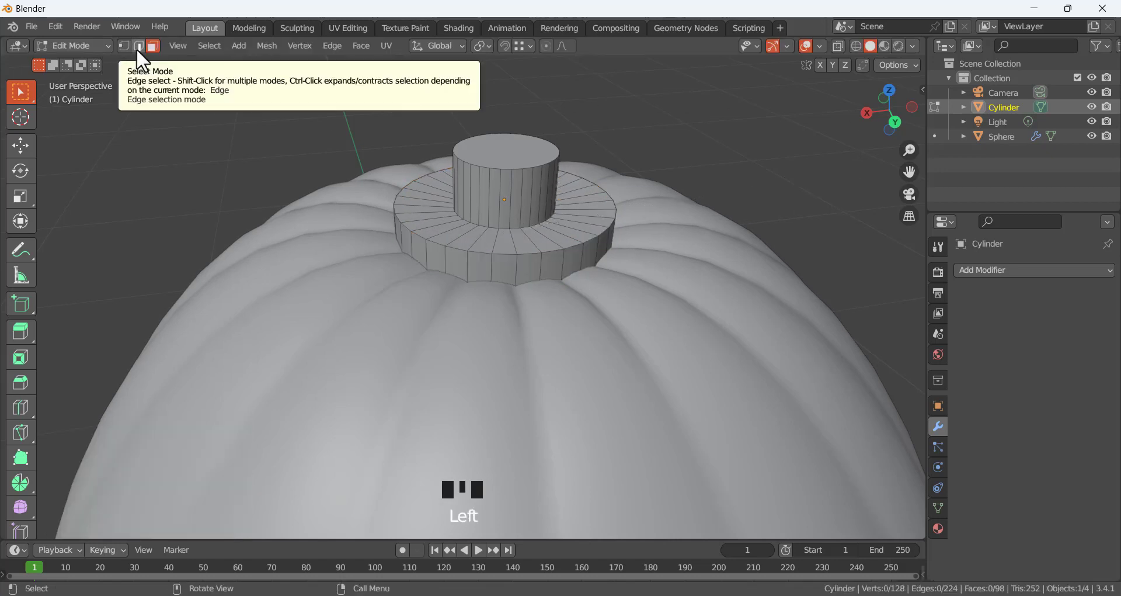
In edge selection, move the edge loop where the stem meets the flared base about 0.03 m up along Z
left_click(137, 49)
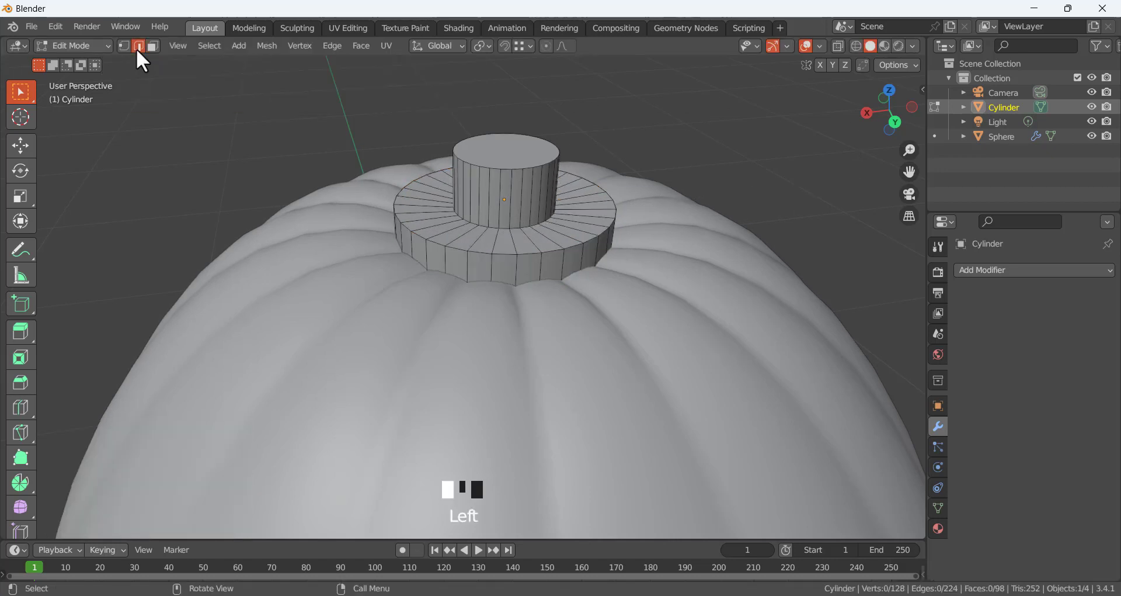
left_click(494, 229, "alt")
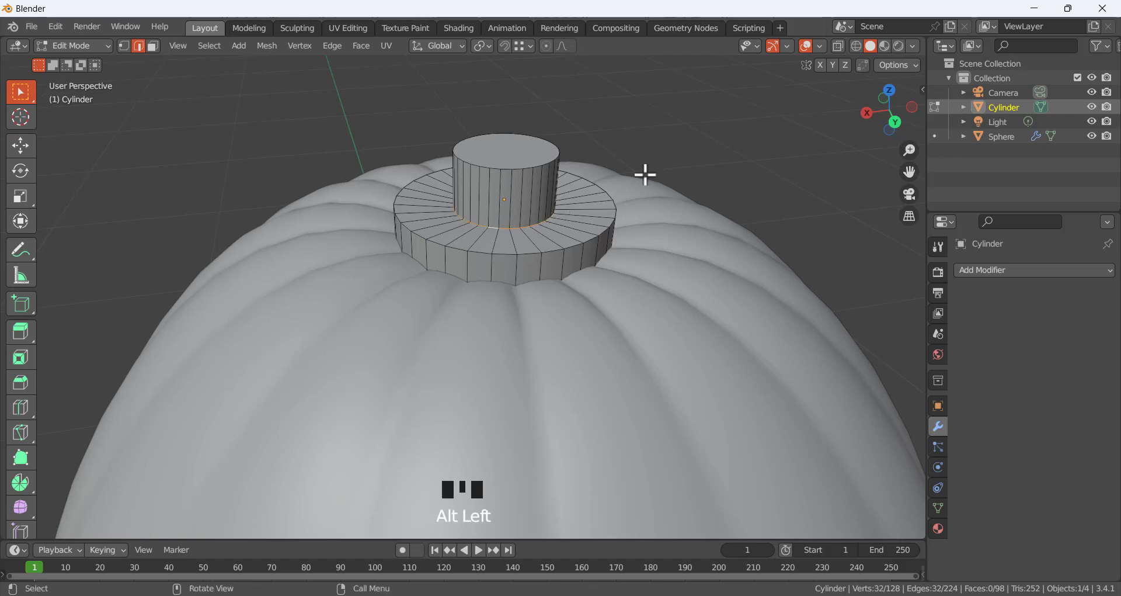
key("g")
key("z")
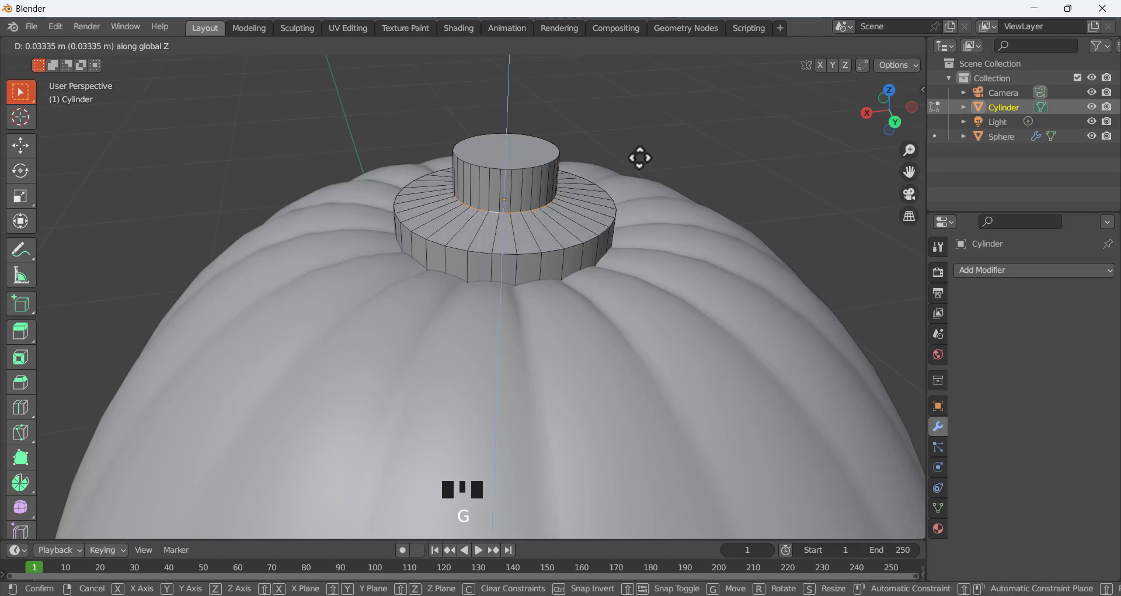
left_click(640, 153)
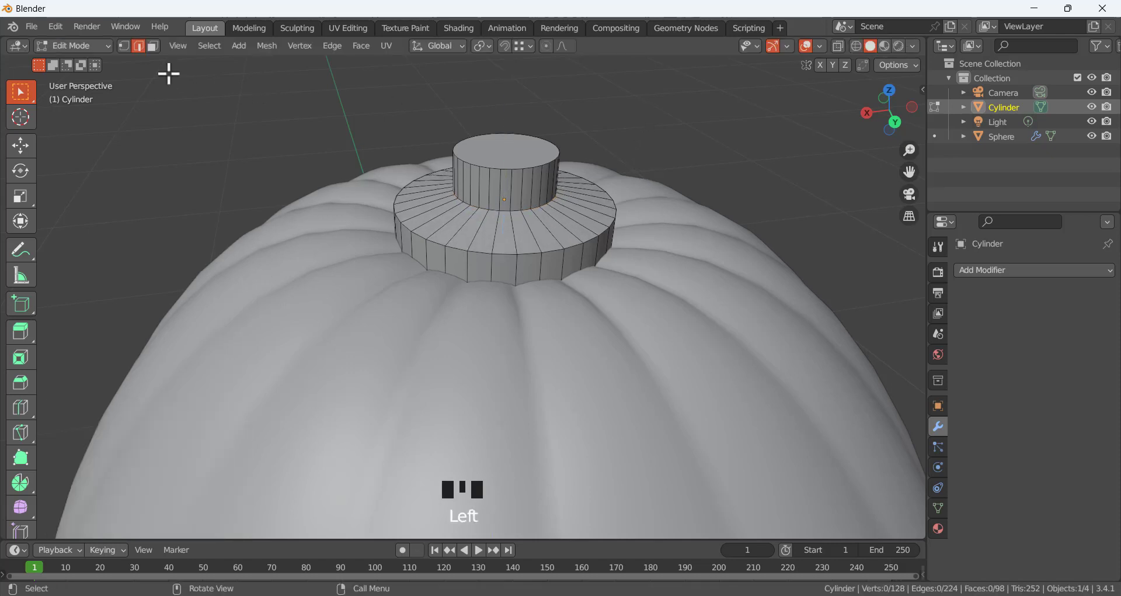
Select the stem's top face in face selection and move it about 0.298 m up along Z to lengthen the stem
left_click(153, 46)
left_click(528, 150)
scroll(554, 191, "down", 3)
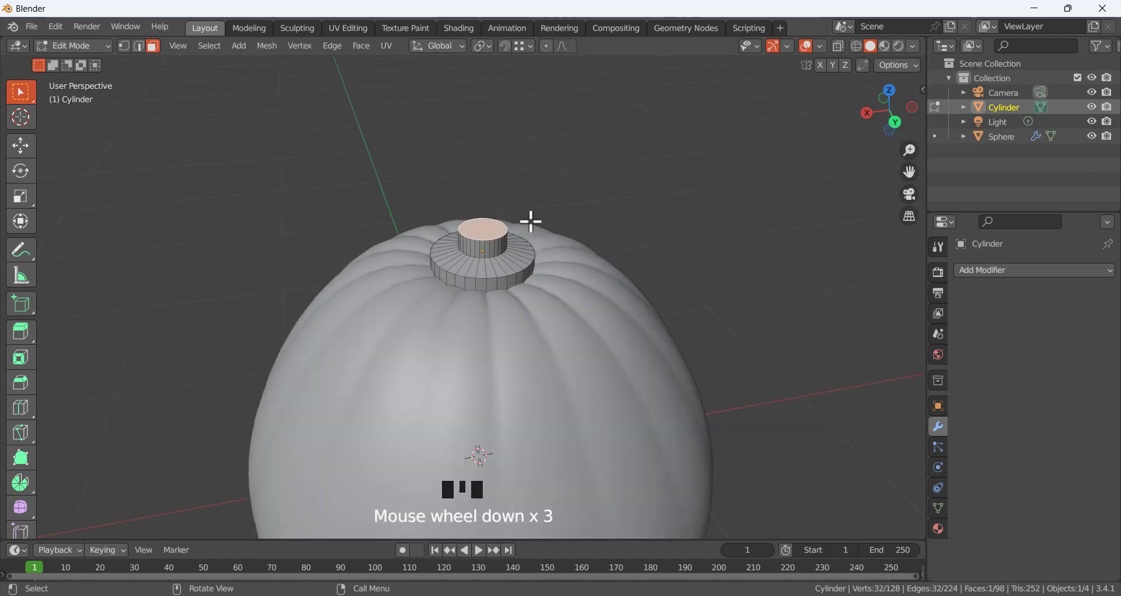
key("g")
key("z")
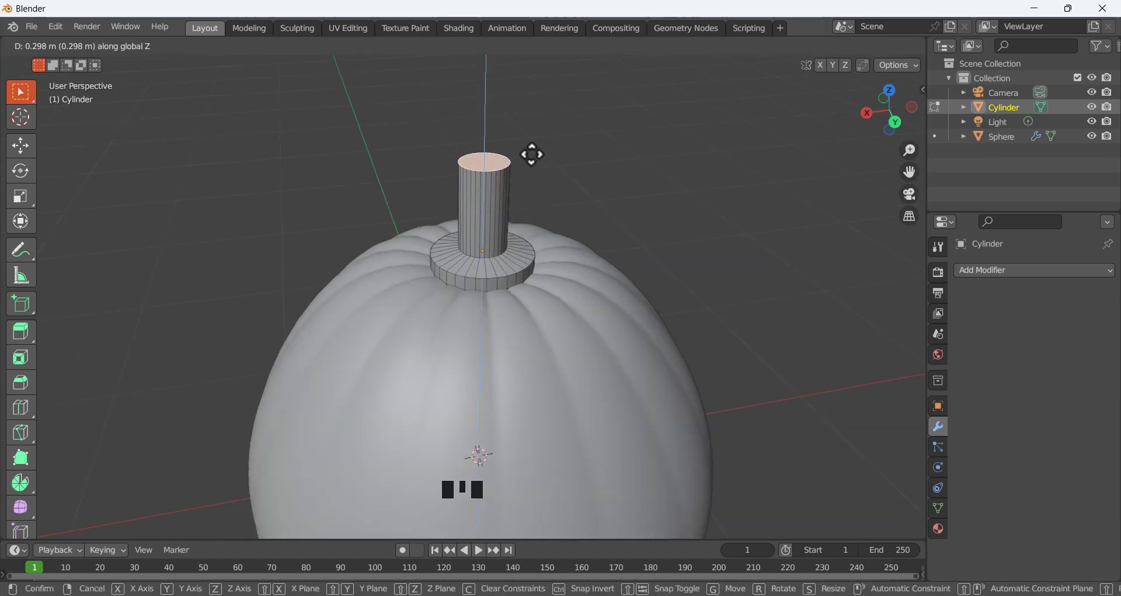
left_click(533, 154)
middle_click_drag(544, 197, 516, 190)
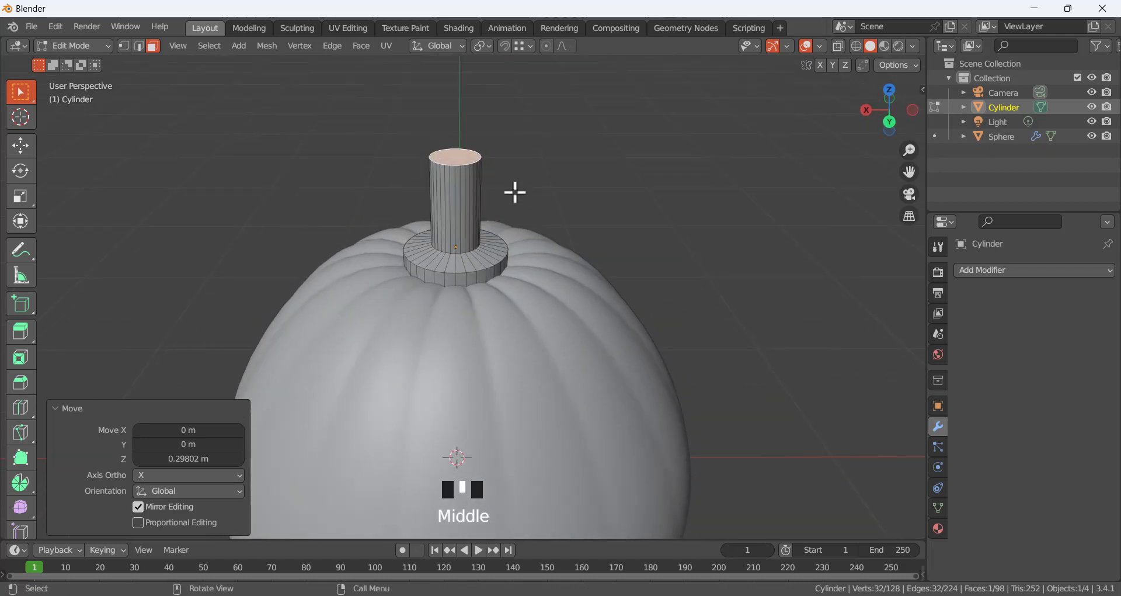
Move the stem's top face about 0.114 m down along Z to shorten the stem, and deselect it
key("g")
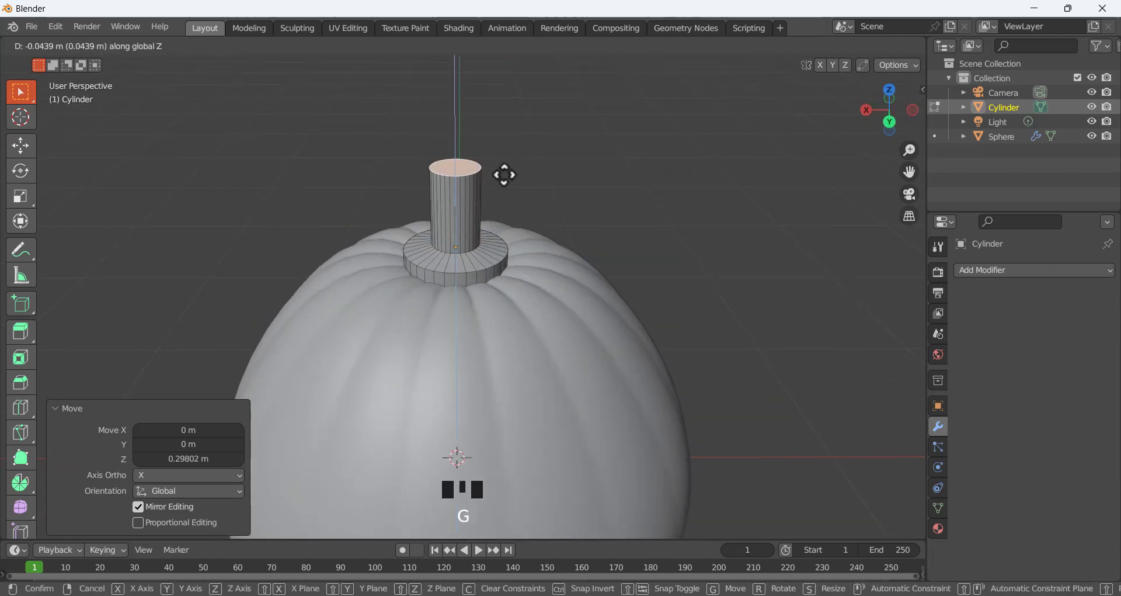
left_click(509, 186)
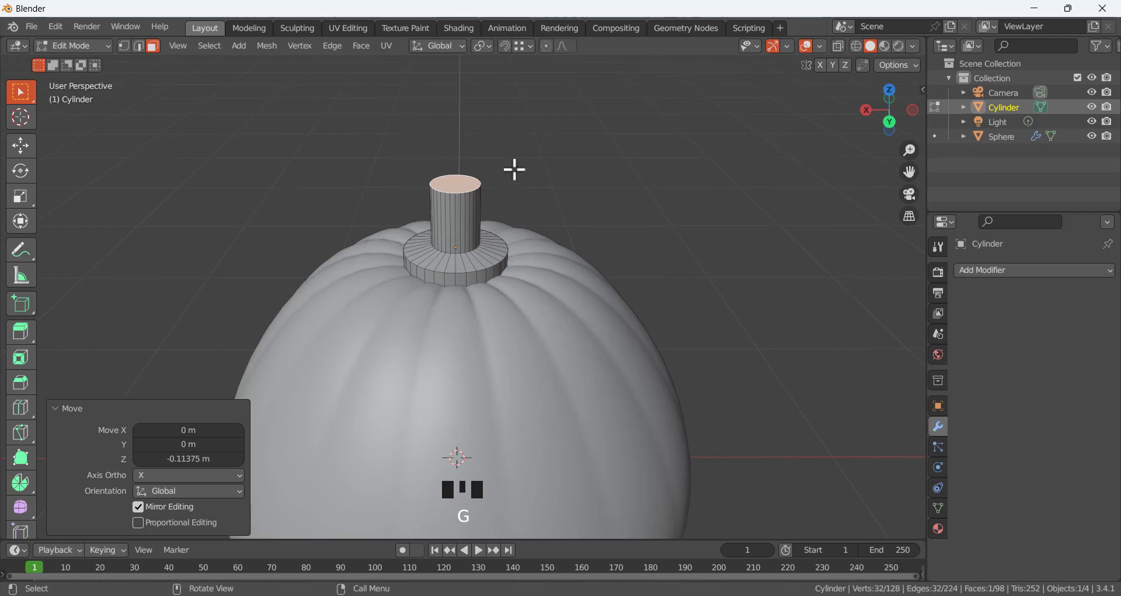
middle_click_drag(526, 175, 484, 283, "shift")
scroll(428, 311, "down", 2)
scroll(479, 280, "up", 1)
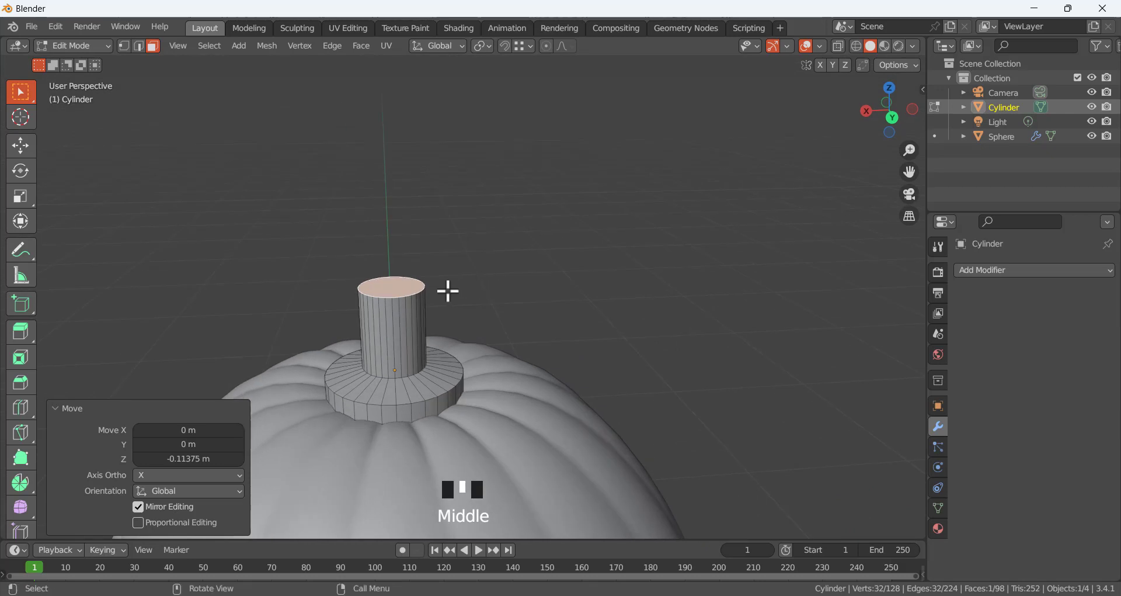
left_click(468, 288)
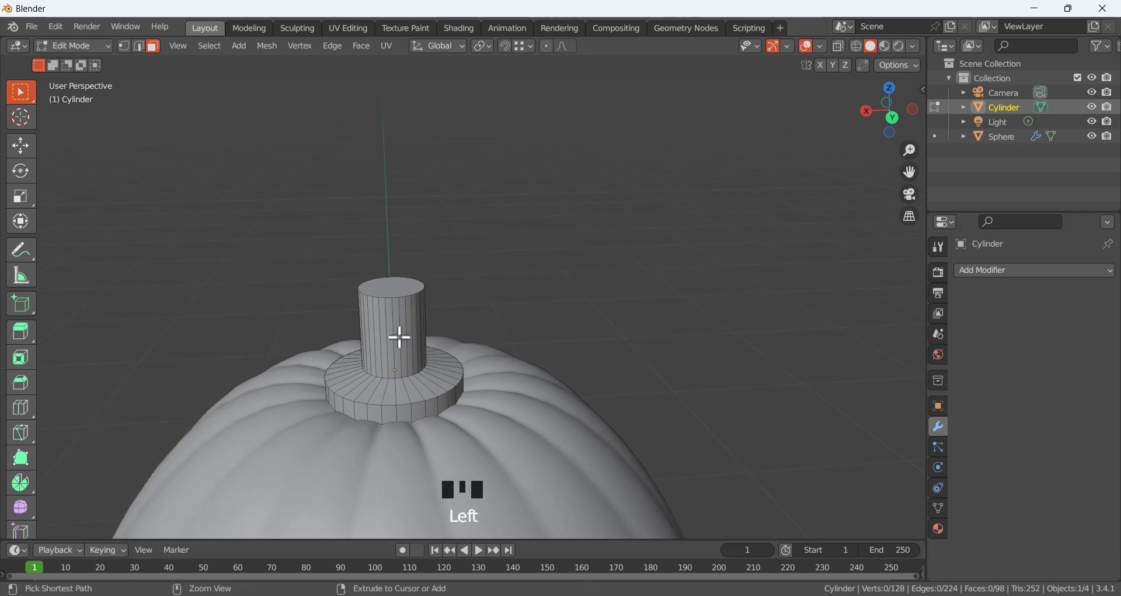
Add one centred loop cut around the upright part of the stem with a slide factor of 0, and clear the selection
key("ctrl+r")
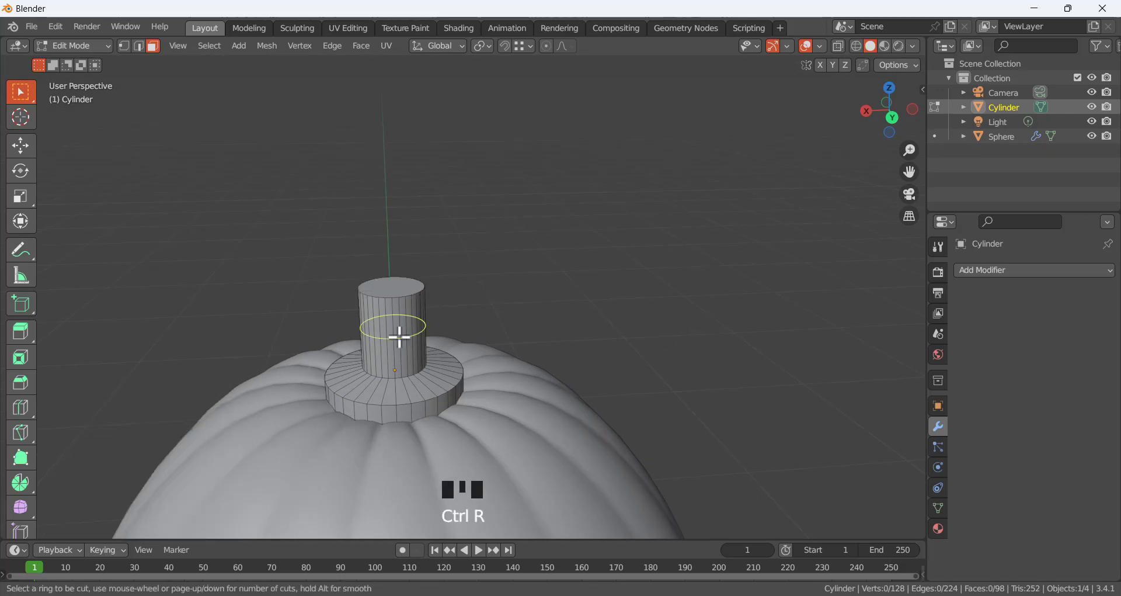
left_click(399, 337)
left_click(401, 332)
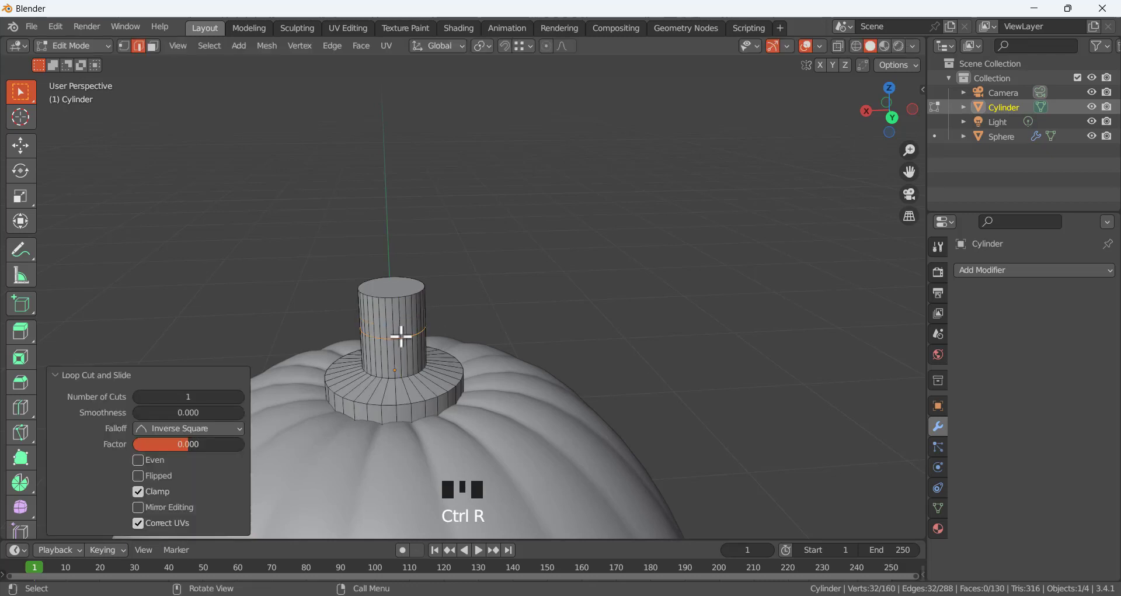
left_click(382, 286)
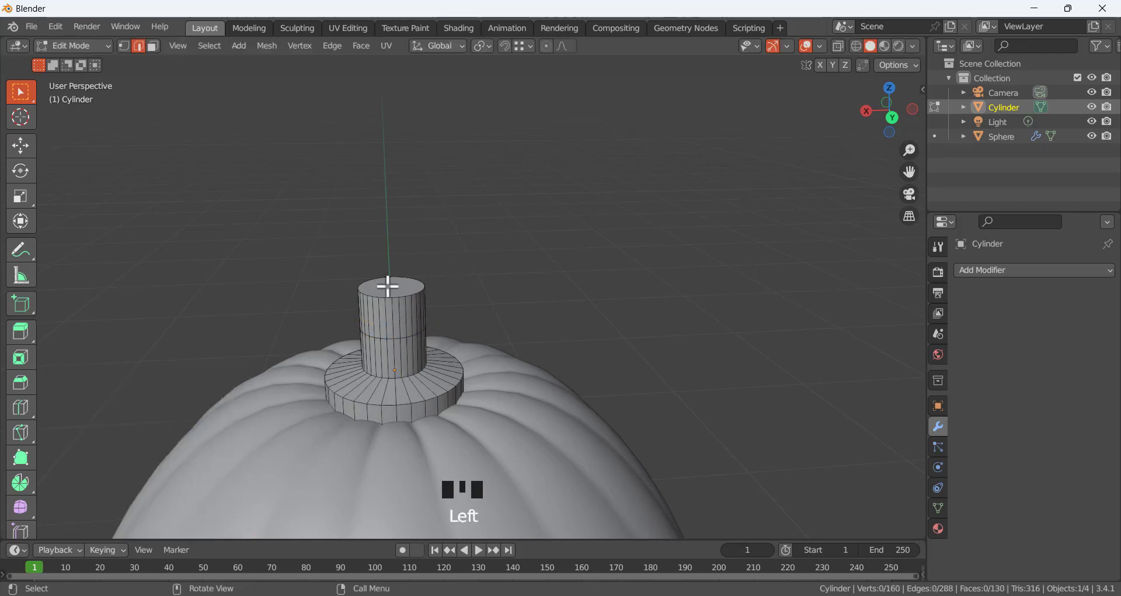
Select the stem's top face in face selection, rotate it clockwise to a steep slant, and deselect it
key("3")
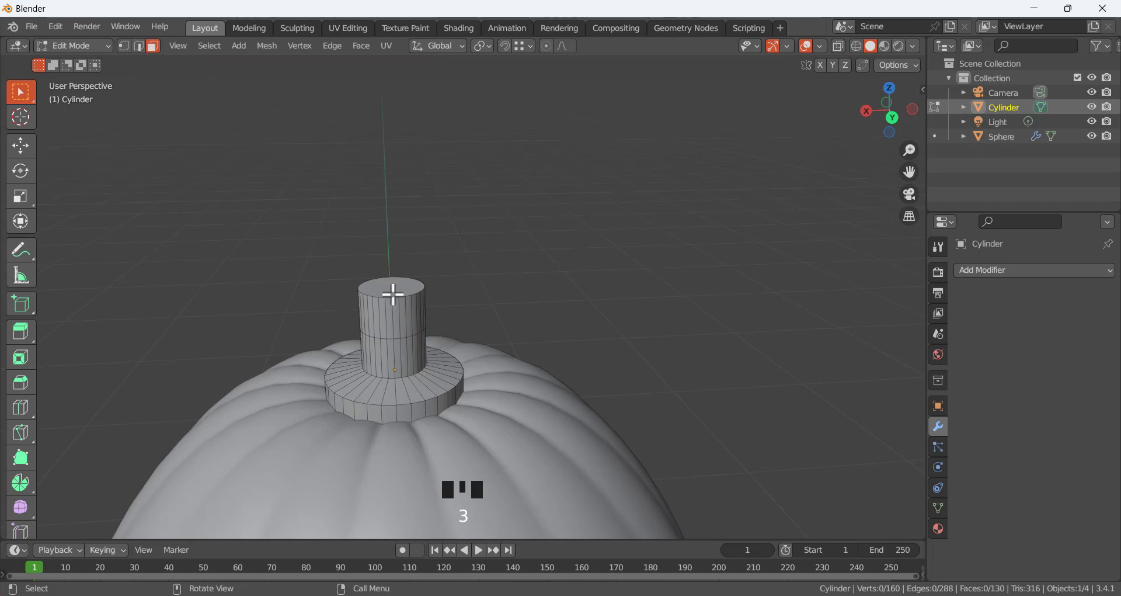
left_click(427, 286)
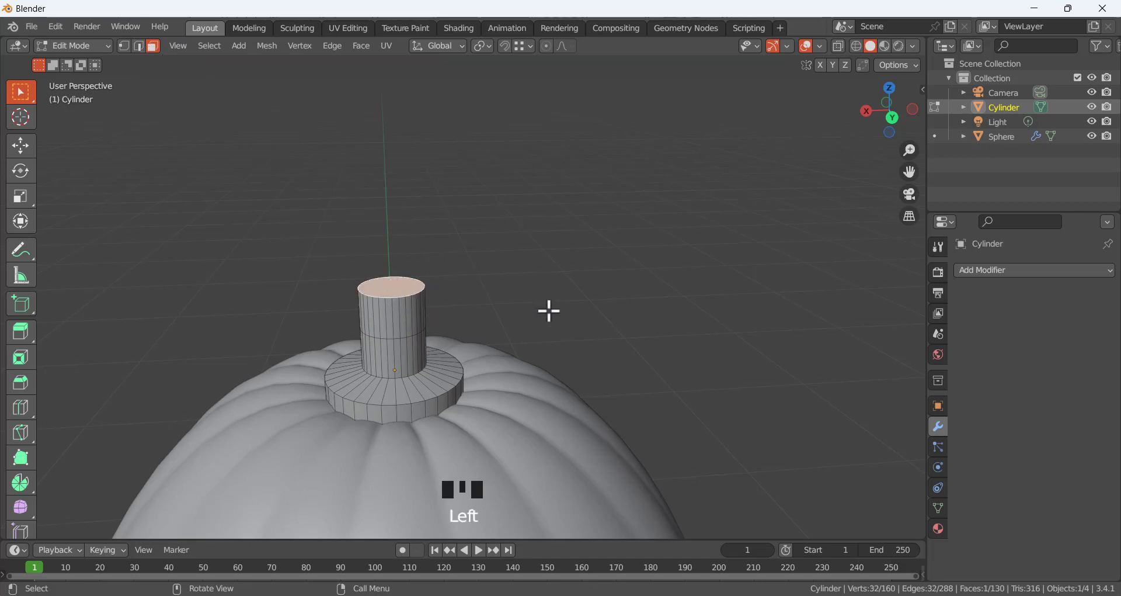
key("r")
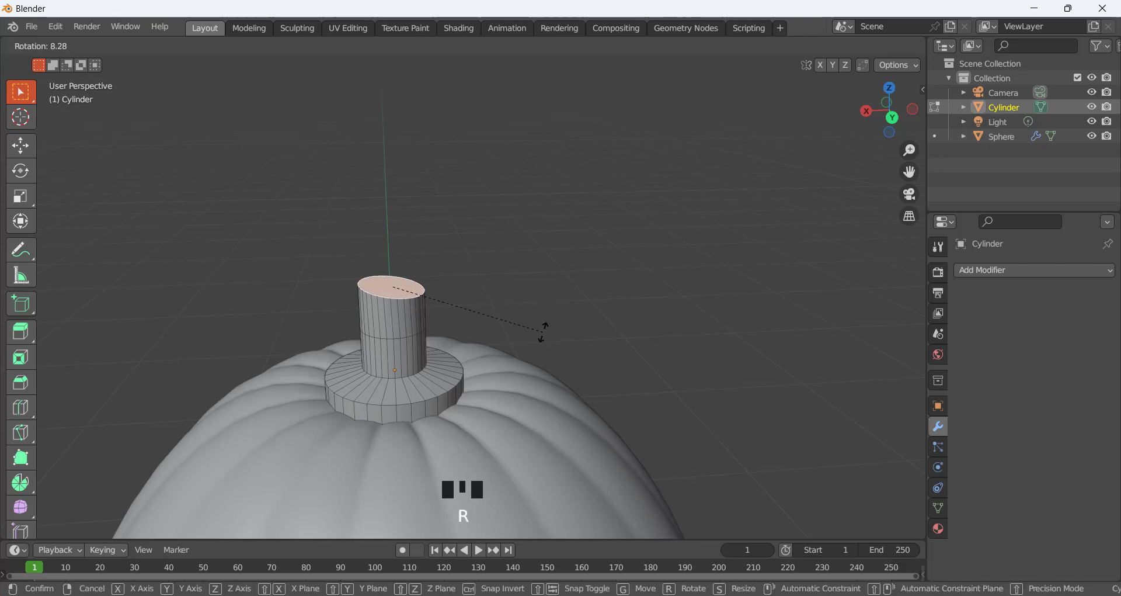
left_click(474, 360)
left_click(490, 286)
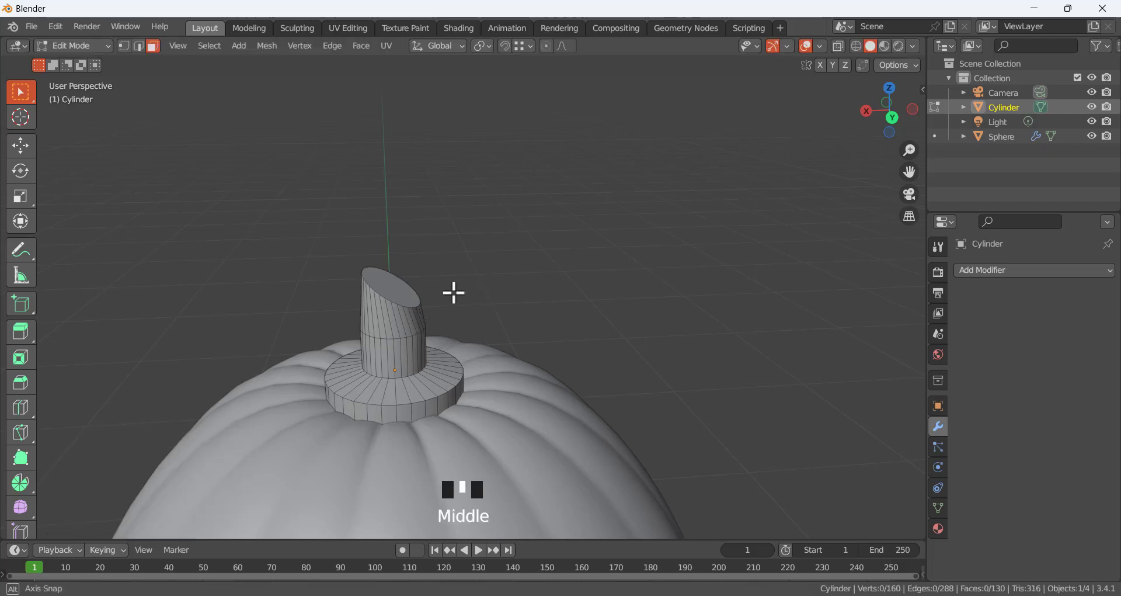
Select the edge loop around the middle of the stem in edge selection and rotate it slightly to follow the slanted top
mouse_move(454, 292)
middle_mouse_down()
mouse_move(493, 268)
mouse_move(466, 281)
middle_mouse_up()
scroll(466, 280, "up", 2)
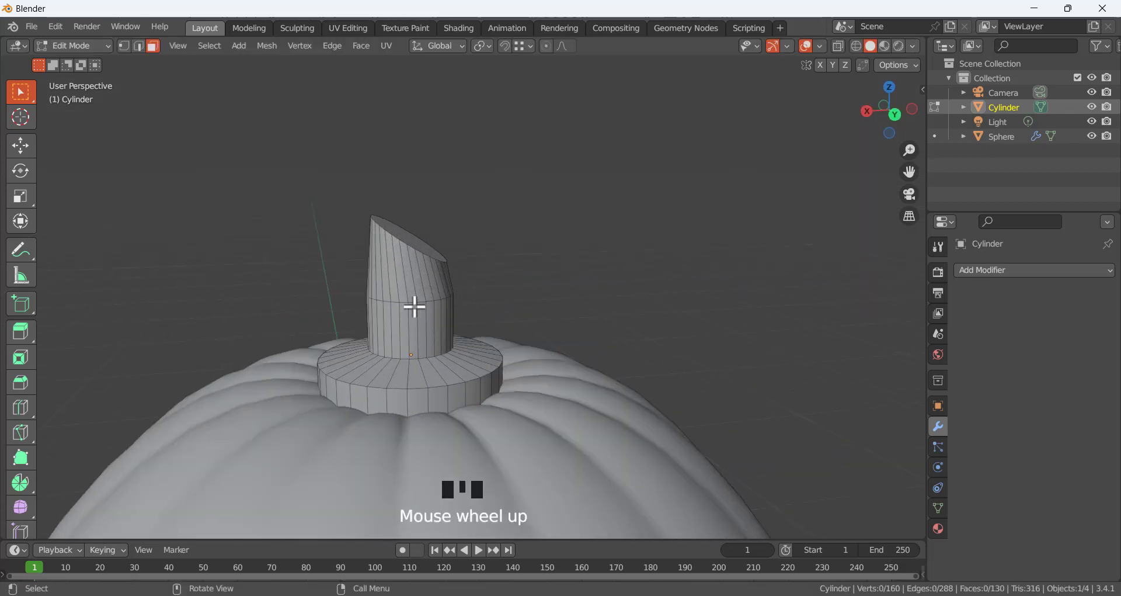
left_click(138, 45)
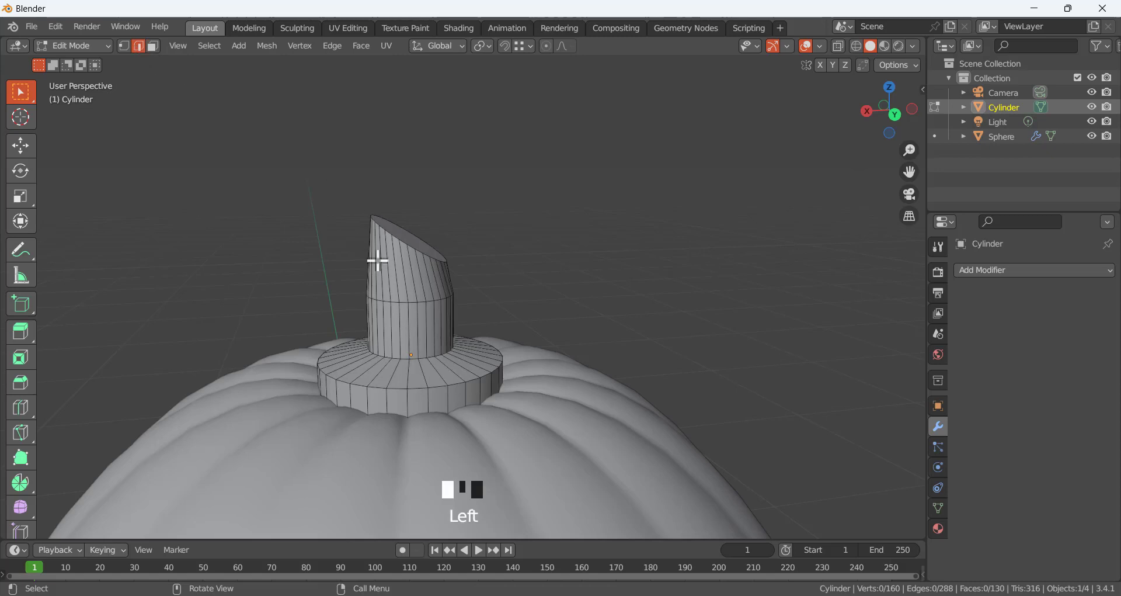
left_click(407, 304, "alt")
key("r")
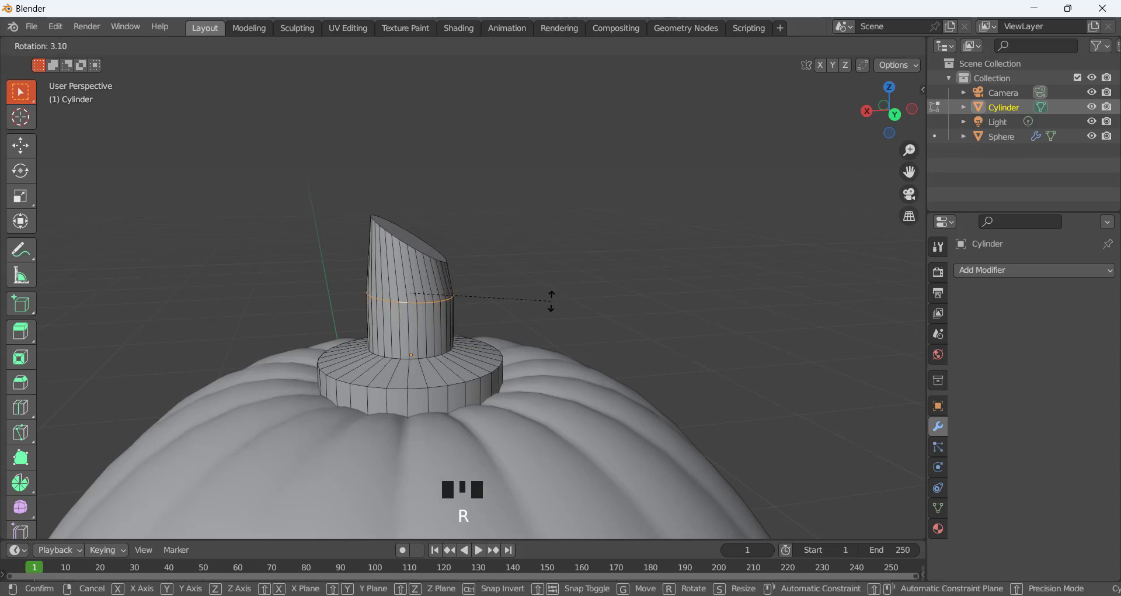
left_click(532, 330)
Bevel the outer upper edge loop of the flared base with 4 segments and a width of about 0.051 m, and deselect it
mouse_move(496, 270)
middle_mouse_down()
mouse_move(525, 268)
mouse_move(505, 273)
mouse_move(506, 260)
middle_mouse_up()
scroll(525, 292, "up", 2)
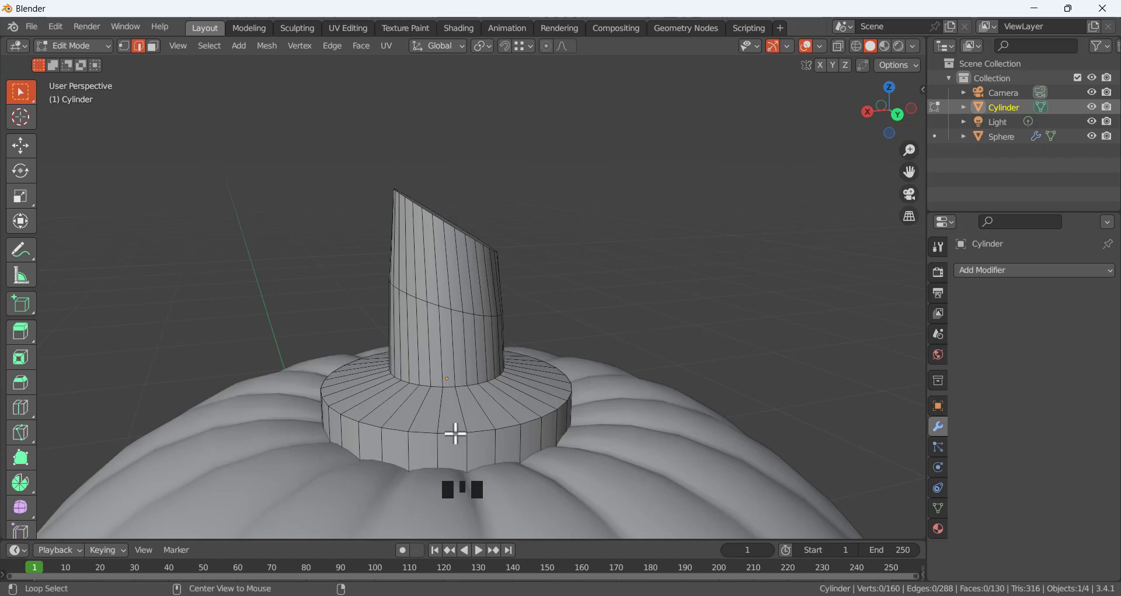
left_click(456, 433, "alt")
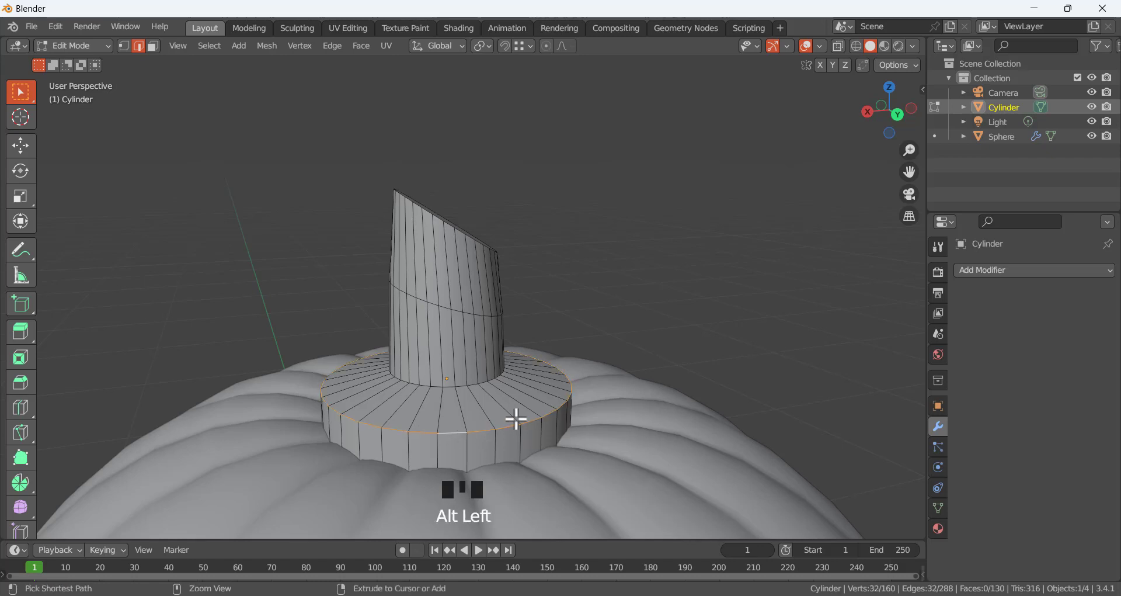
key("ctrl+b")
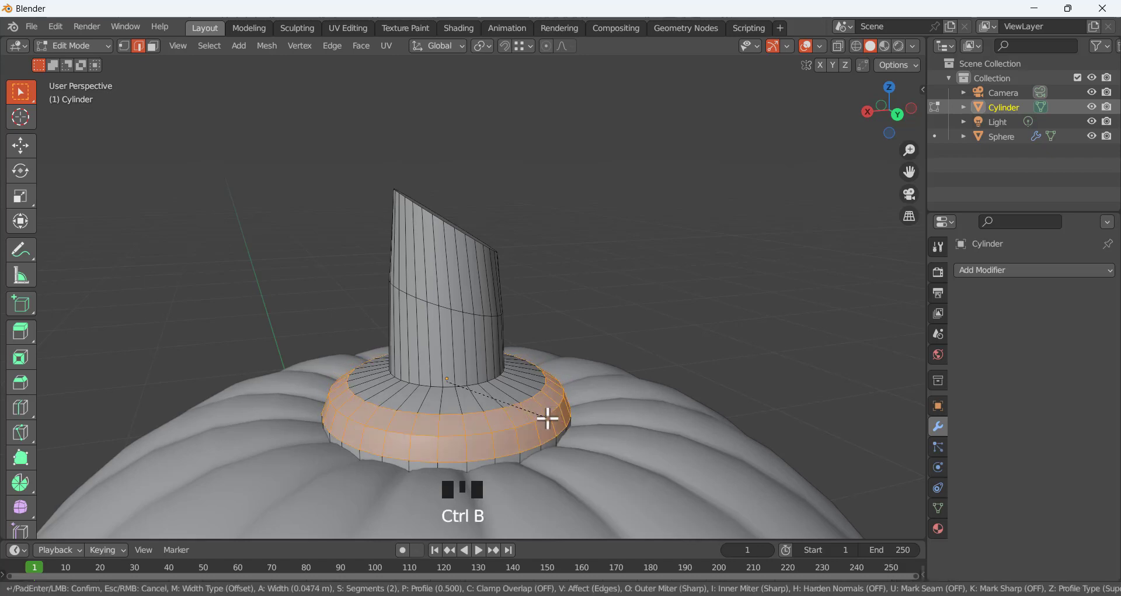
scroll(548, 418, "up", 1)
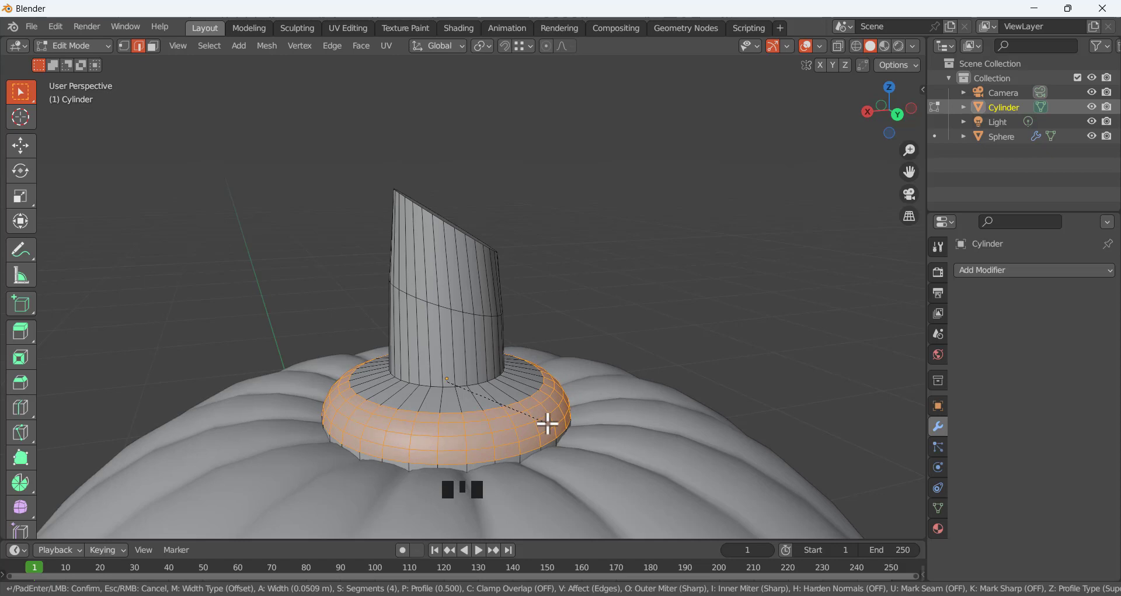
left_click(547, 424)
left_click(526, 344)
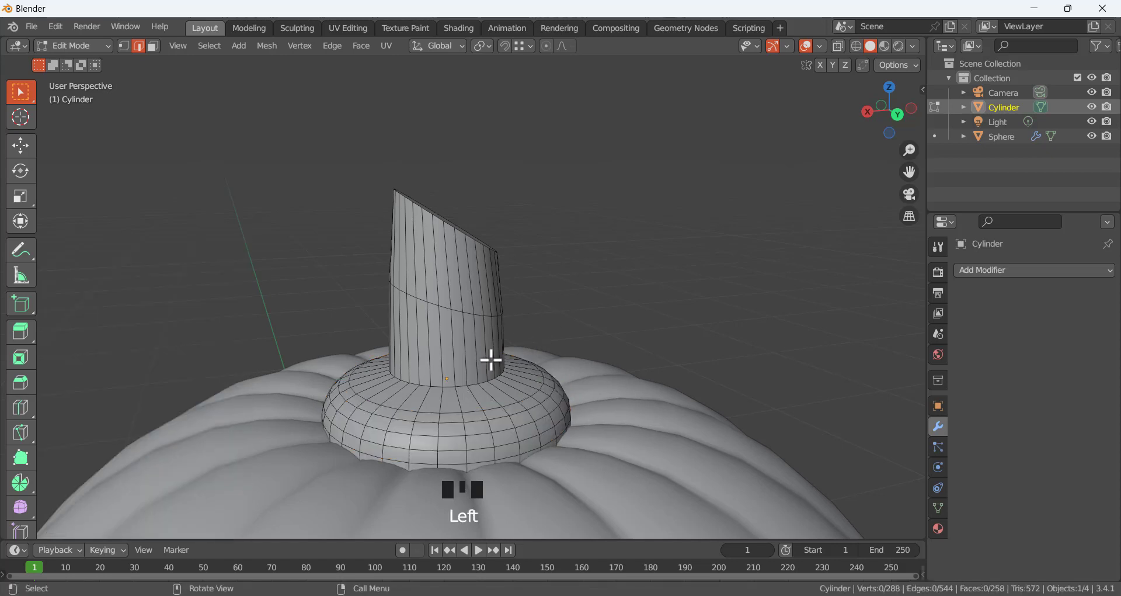
Bevel the edge loop where the stem meets the flared base with 4 segments and a width of about 0.045 m
left_click(463, 386, "alt")
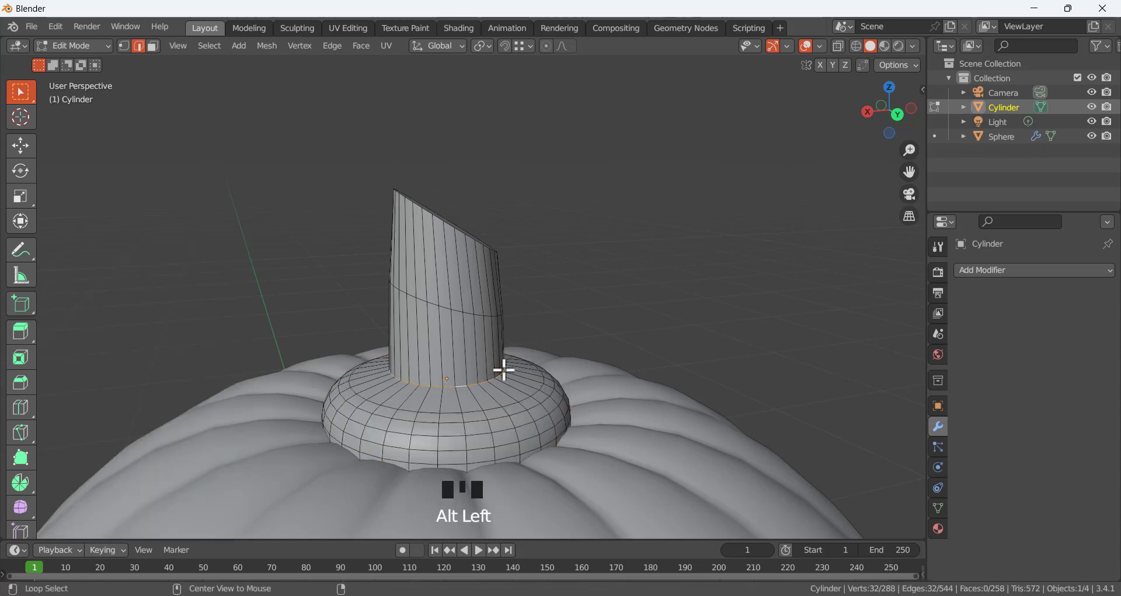
key("ctrl+b")
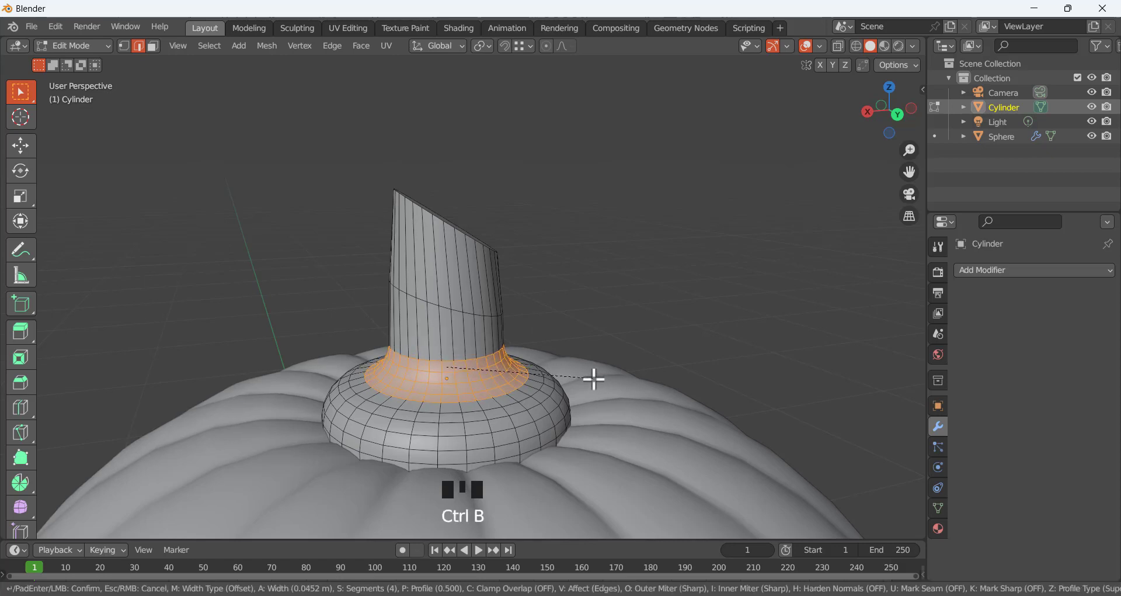
left_click(598, 380)
left_click(579, 331)
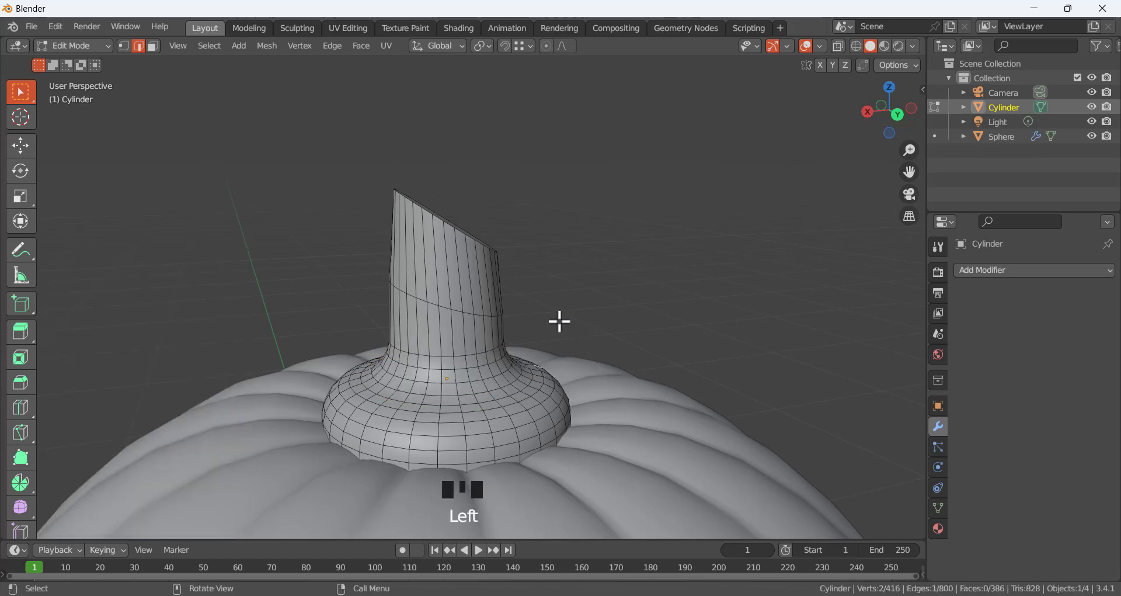
In face selection, select every other vertical strip of faces all the way around the stem and its flared base
middle_click_drag(559, 321, 546, 233)
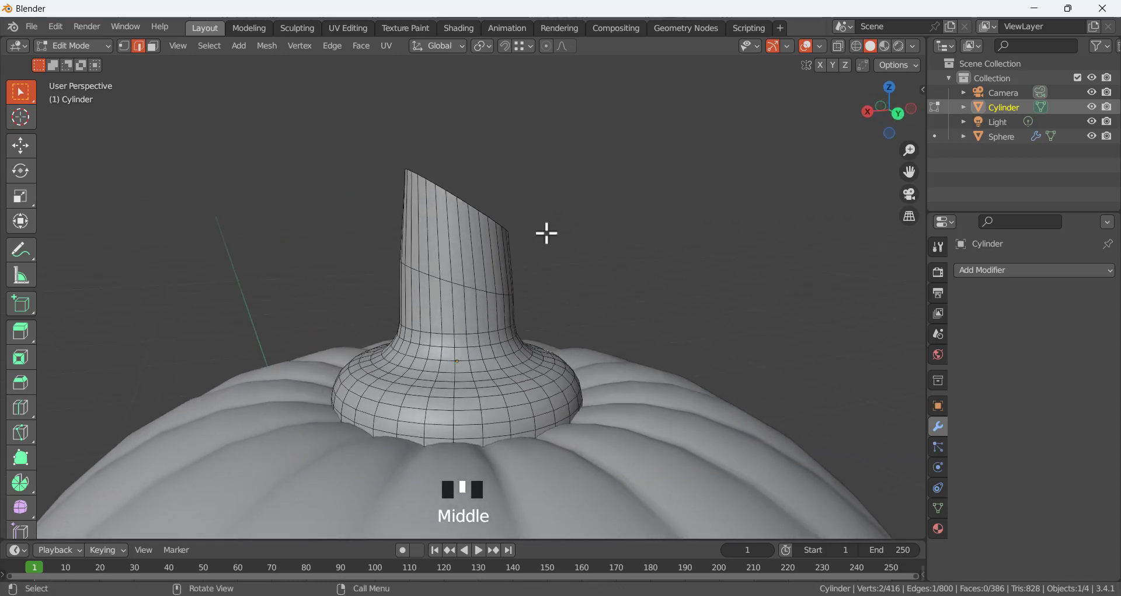
left_click(154, 46)
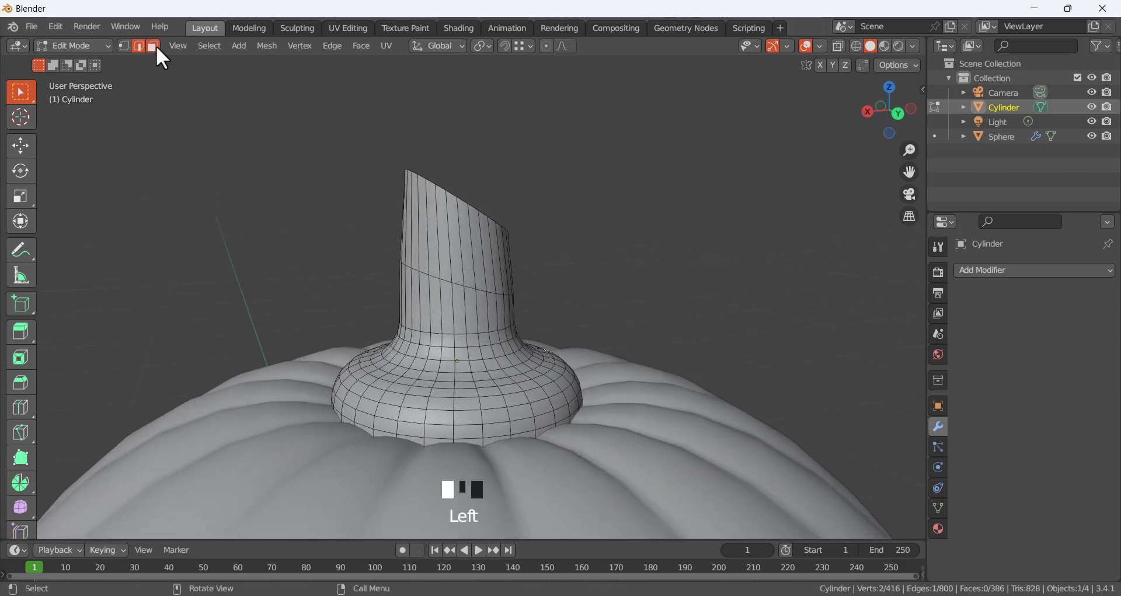
left_click(440, 410, "alt")
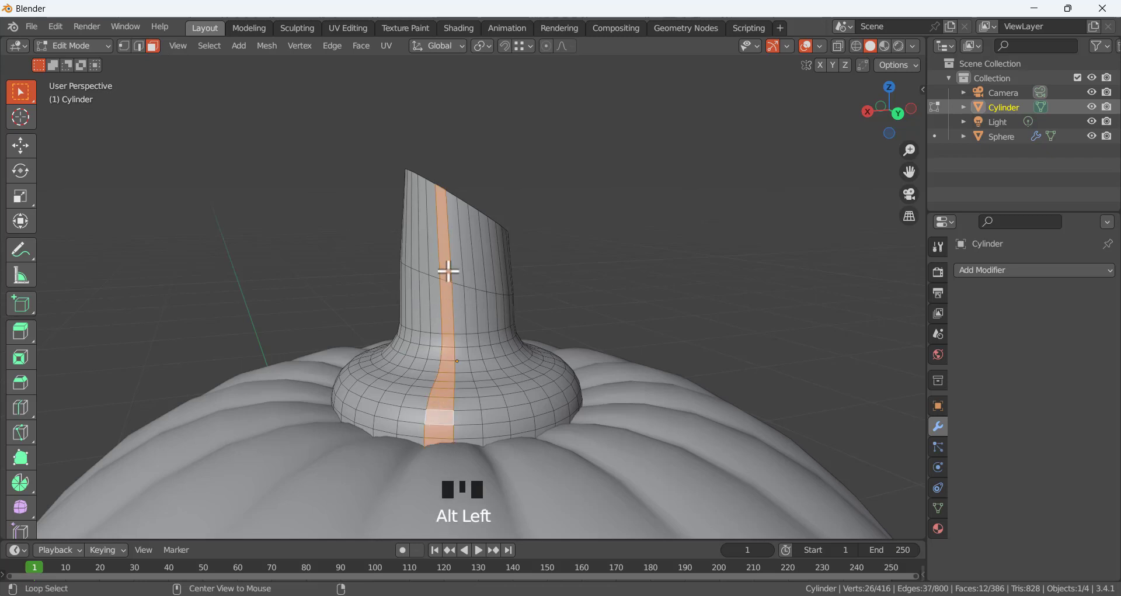
left_click(395, 391, "alt+shift")
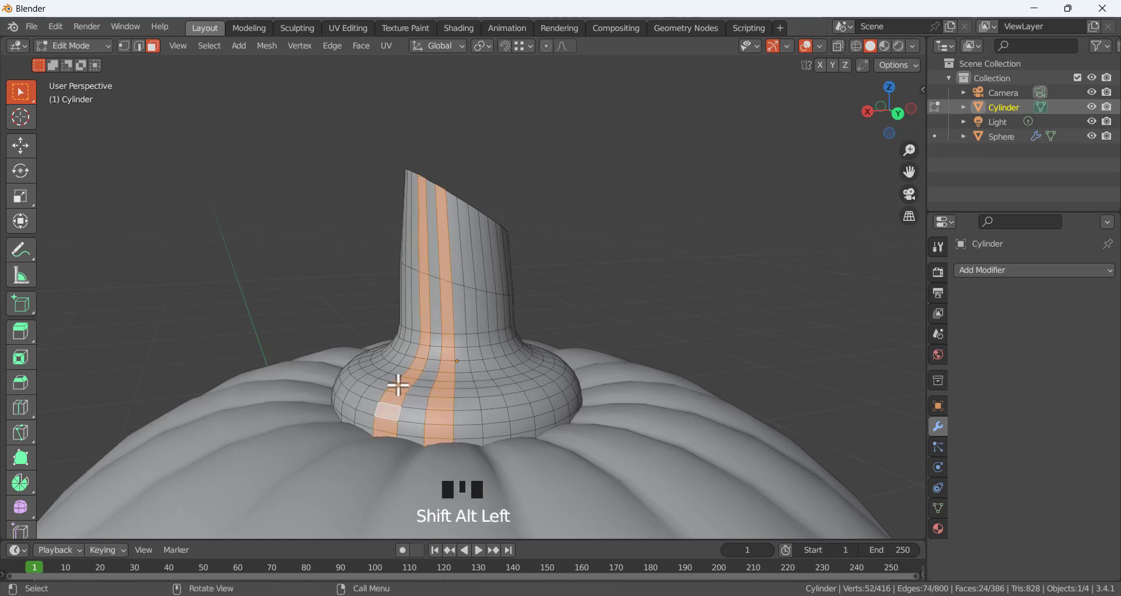
middle_click_drag(395, 383, 472, 383)
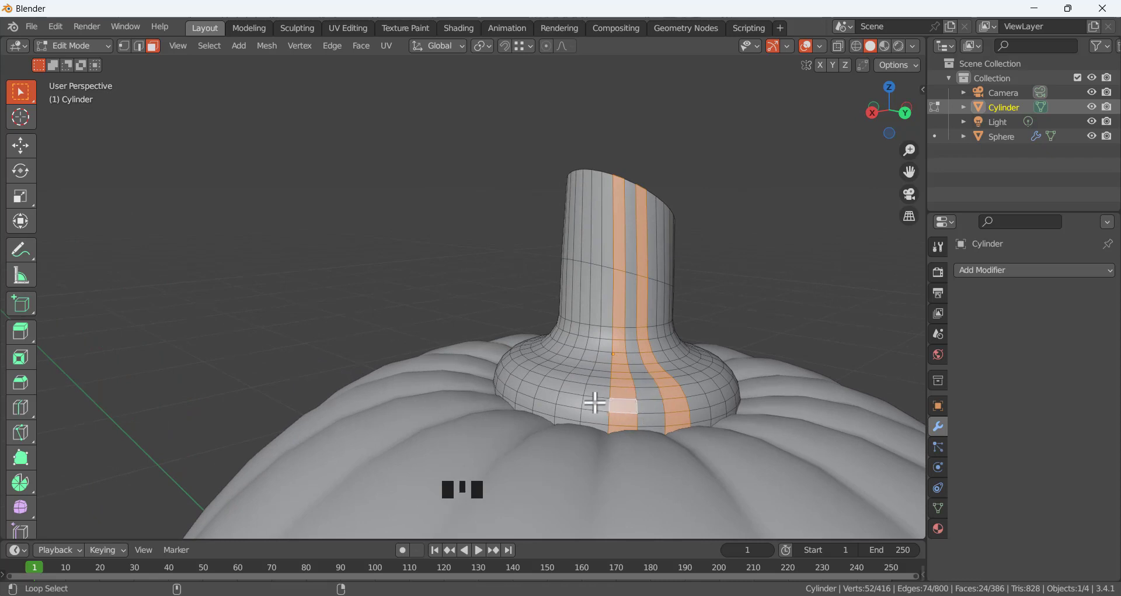
left_click(573, 392, "alt+shift")
middle_click_drag(571, 376, 716, 376)
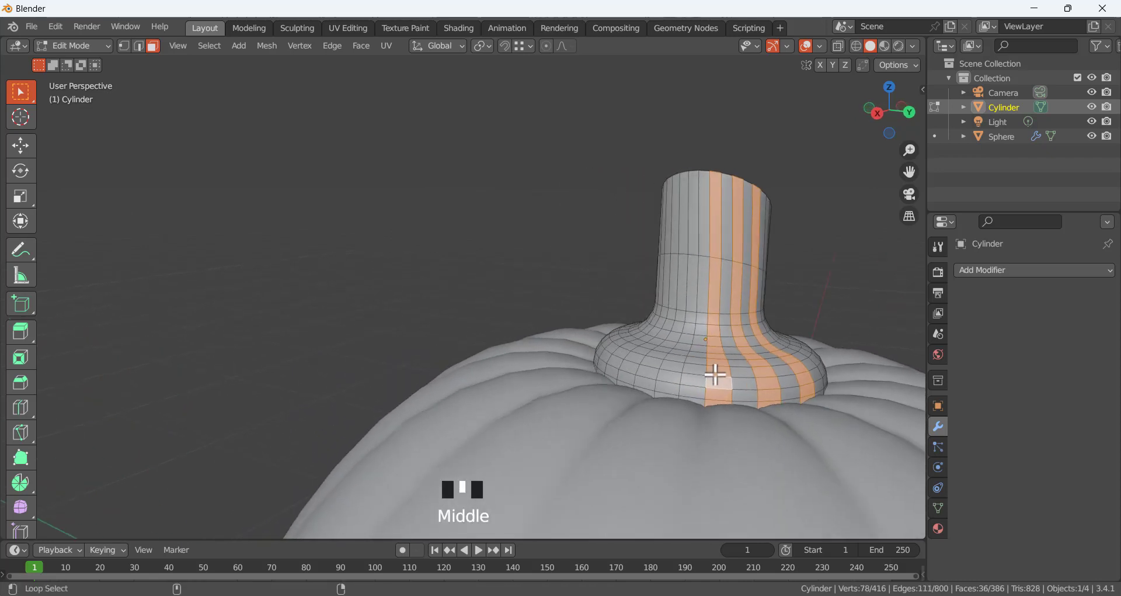
left_click(668, 371, "alt+shift")
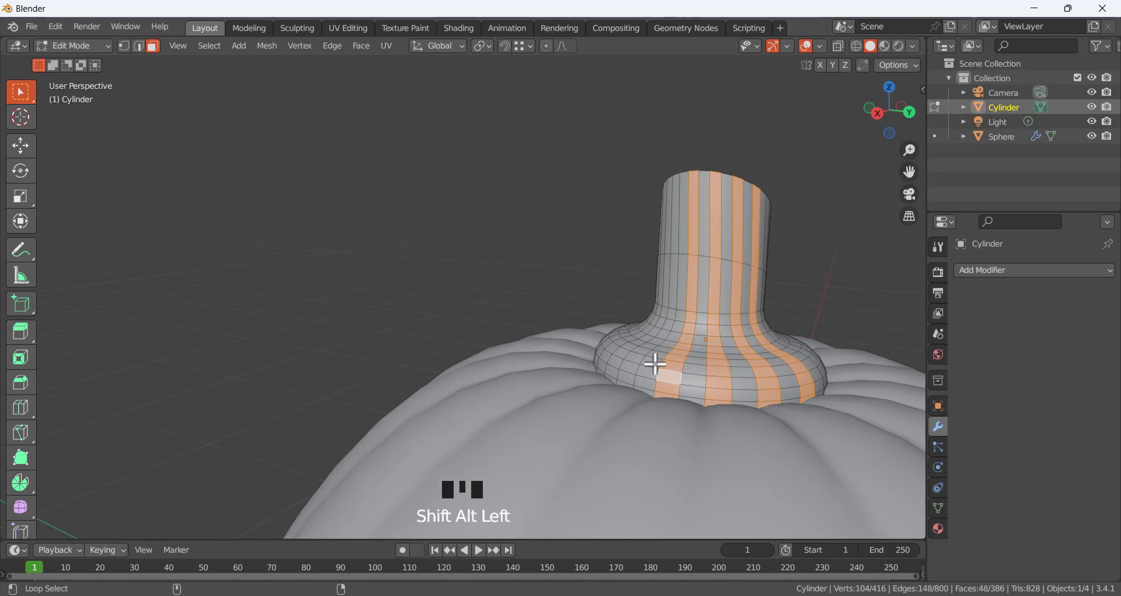
left_click(638, 345, "alt+shift")
middle_click_drag(639, 338, 719, 316)
left_click(713, 331, "alt+shift")
left_click(704, 304, "alt+shift")
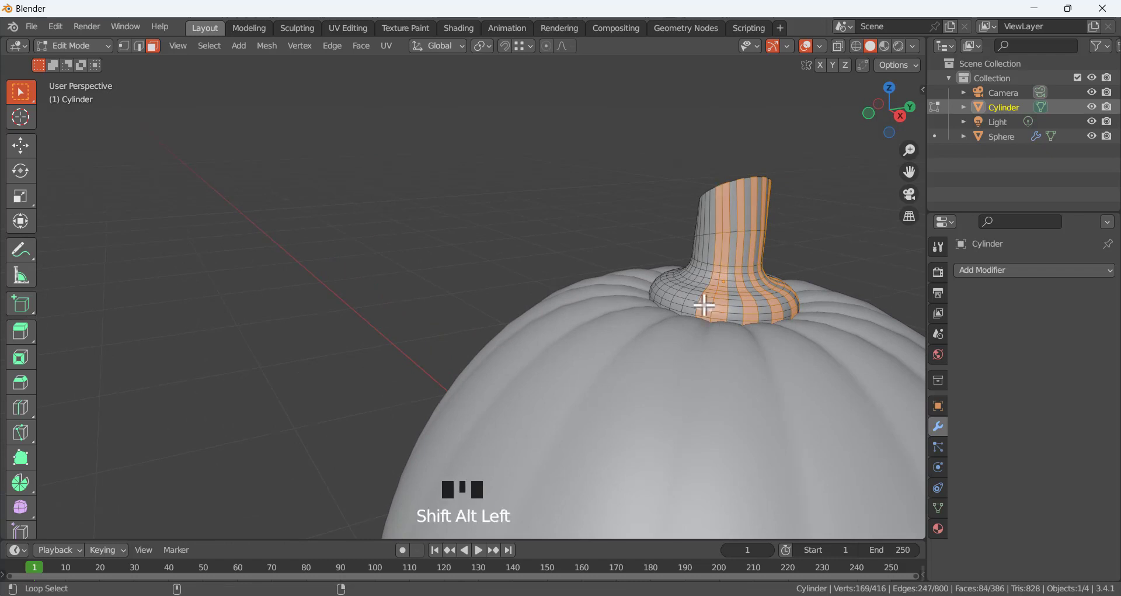
left_click(702, 305, "alt+shift")
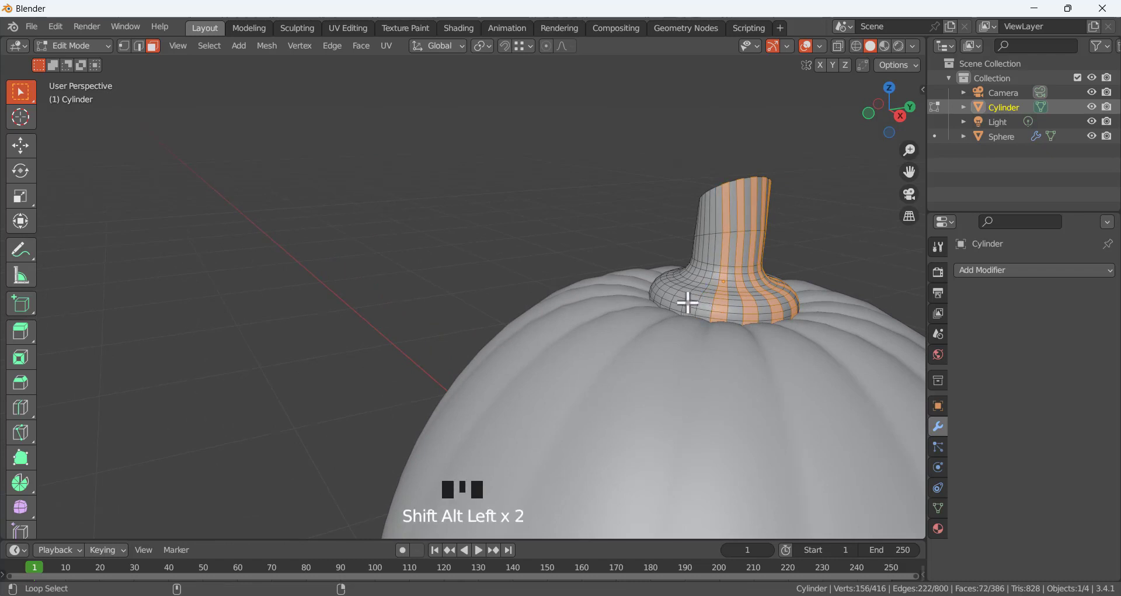
left_click(689, 302, "alt+shift")
left_click(672, 297, "alt+shift")
middle_click_drag(671, 296, 850, 302)
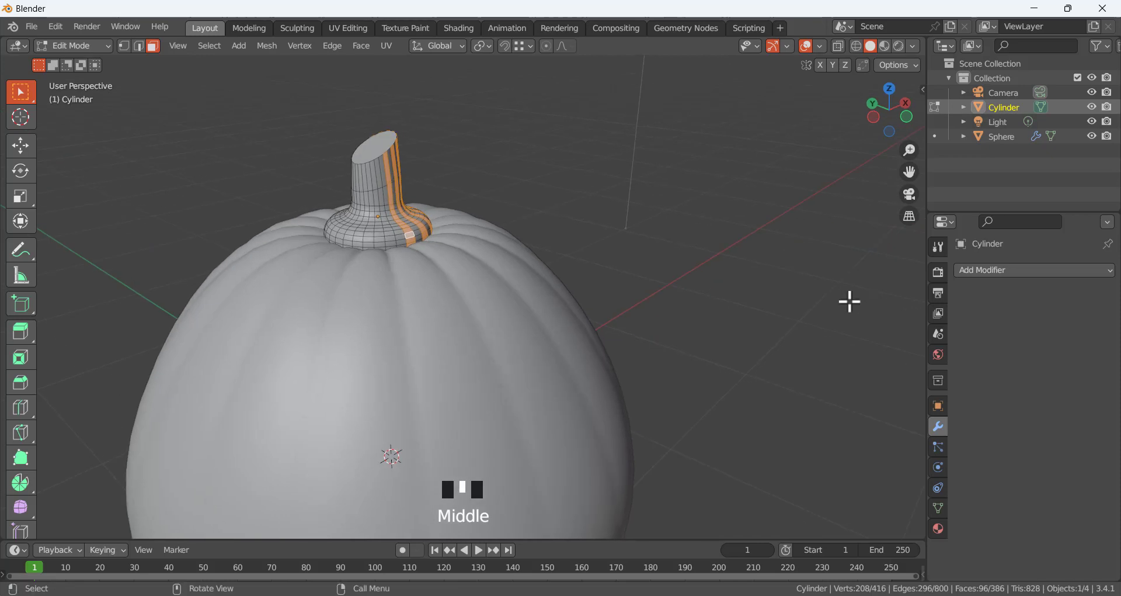
left_click(384, 239, "alt+shift")
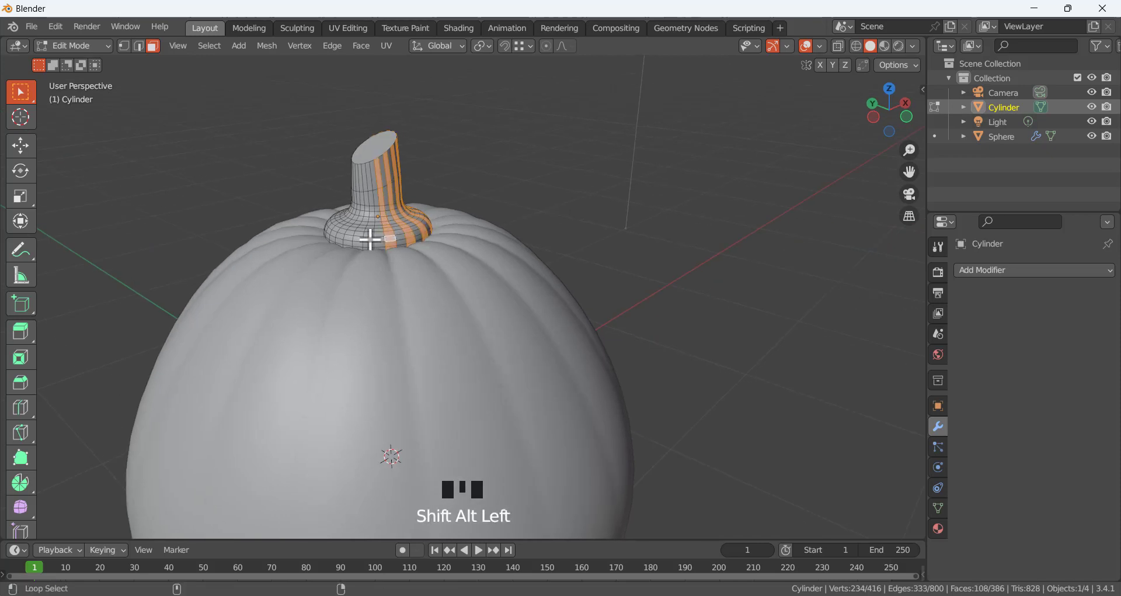
left_click(363, 239, "alt+shift")
middle_click_drag(321, 235, 431, 261)
middle_click_drag(358, 295, 590, 260, "shift")
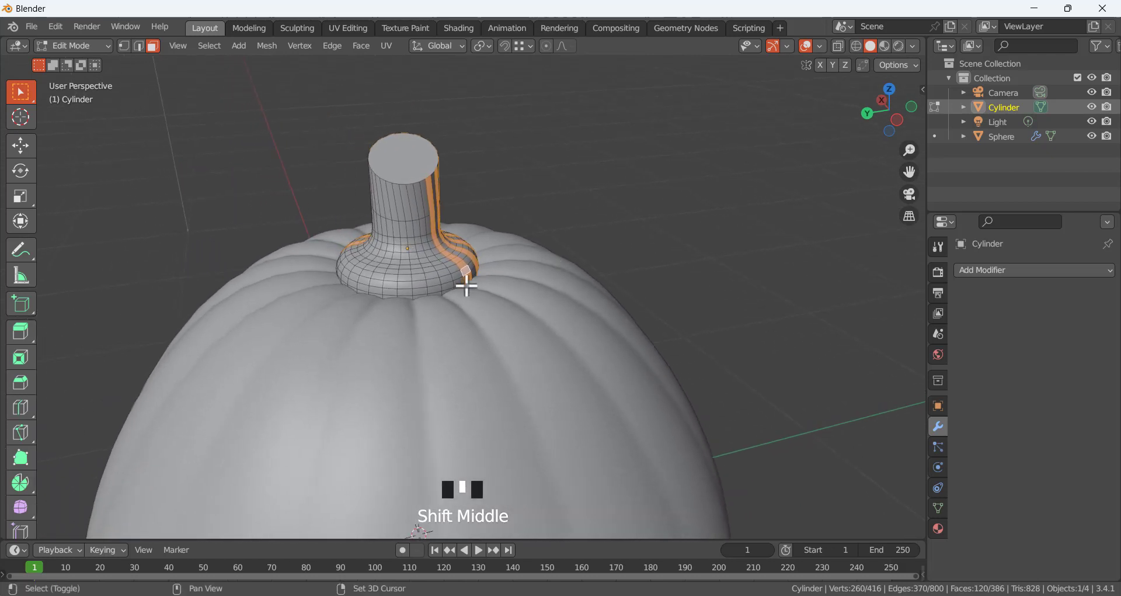
left_click(433, 278, "alt+shift")
left_click(419, 282, "alt+shift")
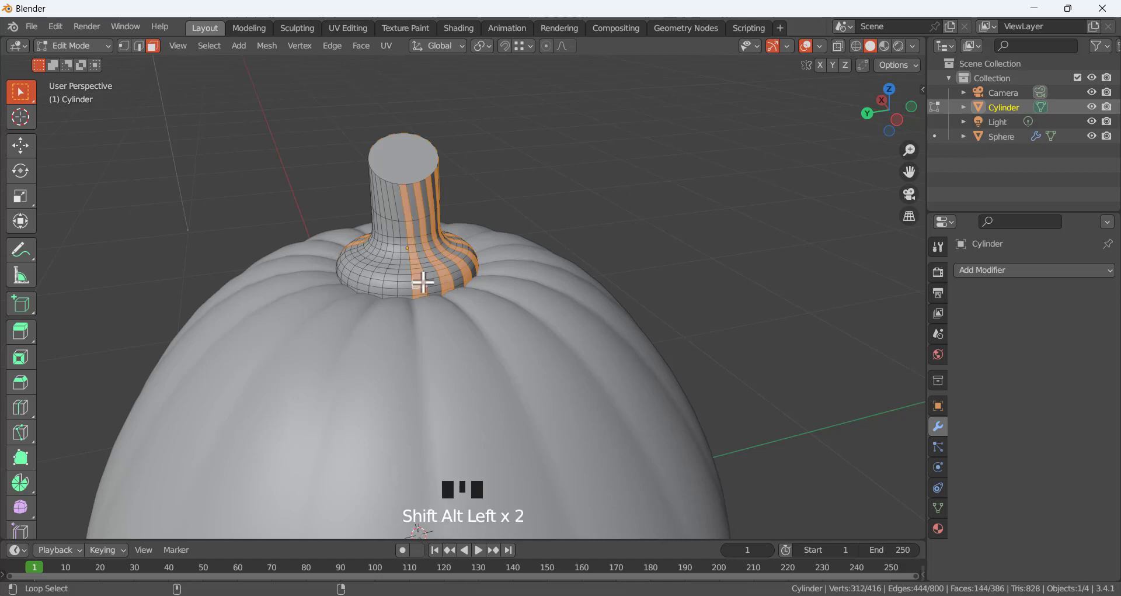
left_click(390, 283, "alt+shift")
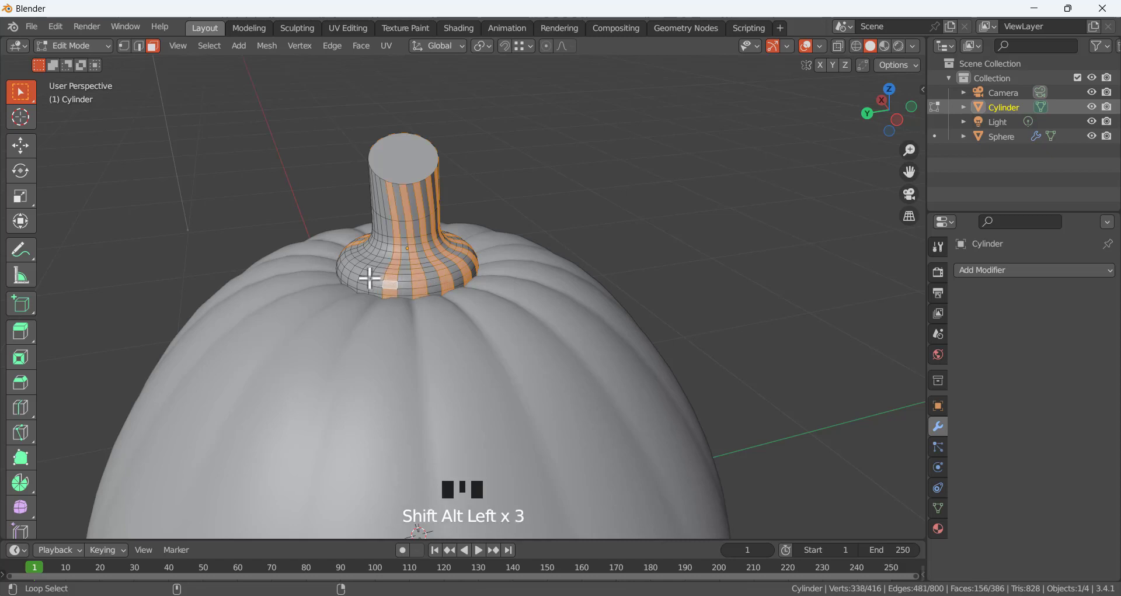
left_click(368, 280, "alt+shift")
middle_click_drag(347, 271, 488, 248)
left_click(386, 297, "alt+shift")
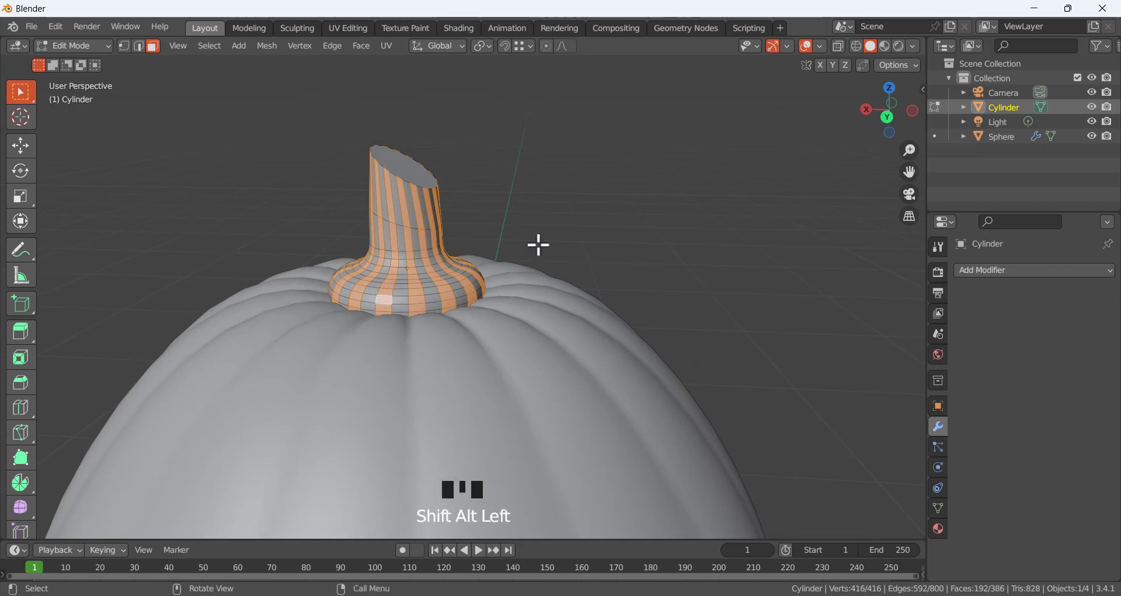
Extrude the alternating strips outward along their normals by about 0.01 m to form ridges, and deselect them
key("alt+e")
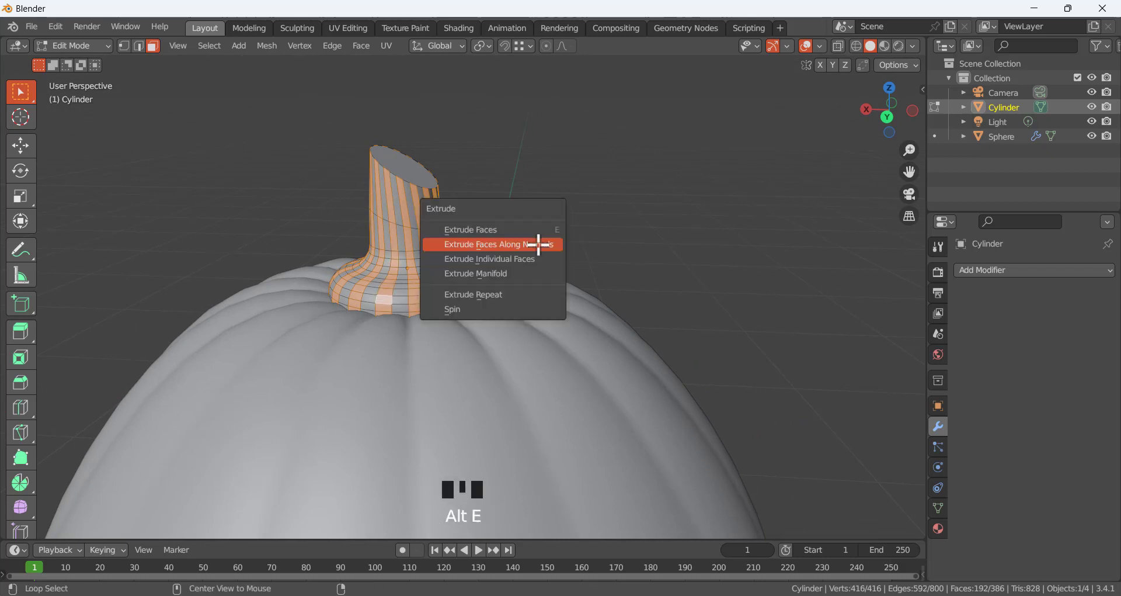
left_click(488, 248)
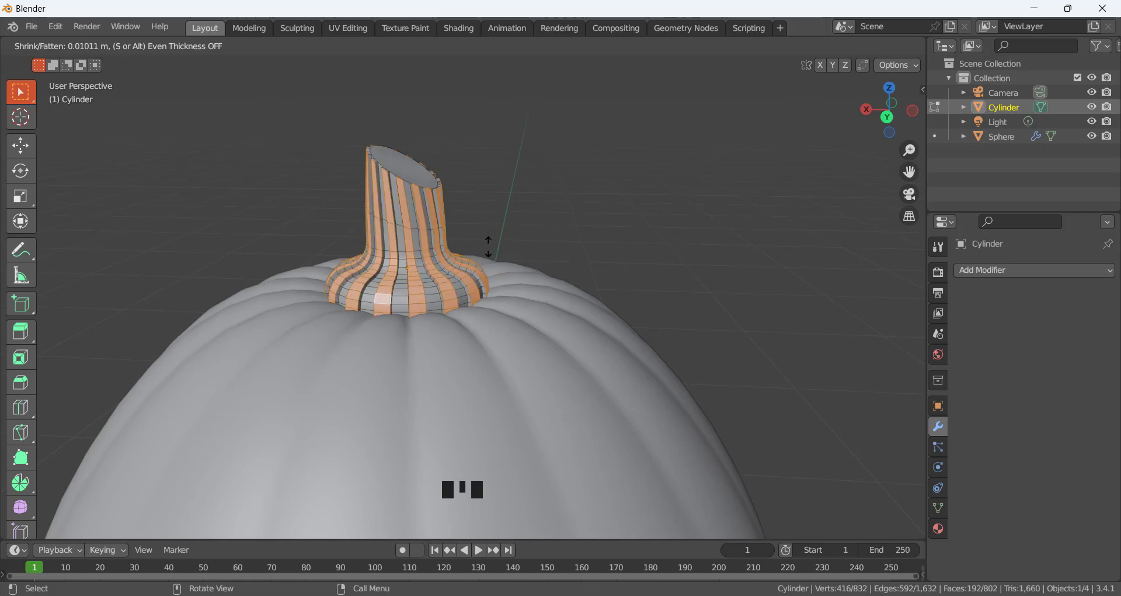
left_click(488, 246)
left_click(494, 212)
Select the whole stem mesh in vertex selection, apply Smooth Vertices with an increased smoothing factor, and deselect it
mouse_move(490, 213)
middle_mouse_down()
mouse_move(531, 236)
mouse_move(518, 243)
mouse_move(518, 203)
mouse_move(484, 196)
middle_mouse_up()
key("a")
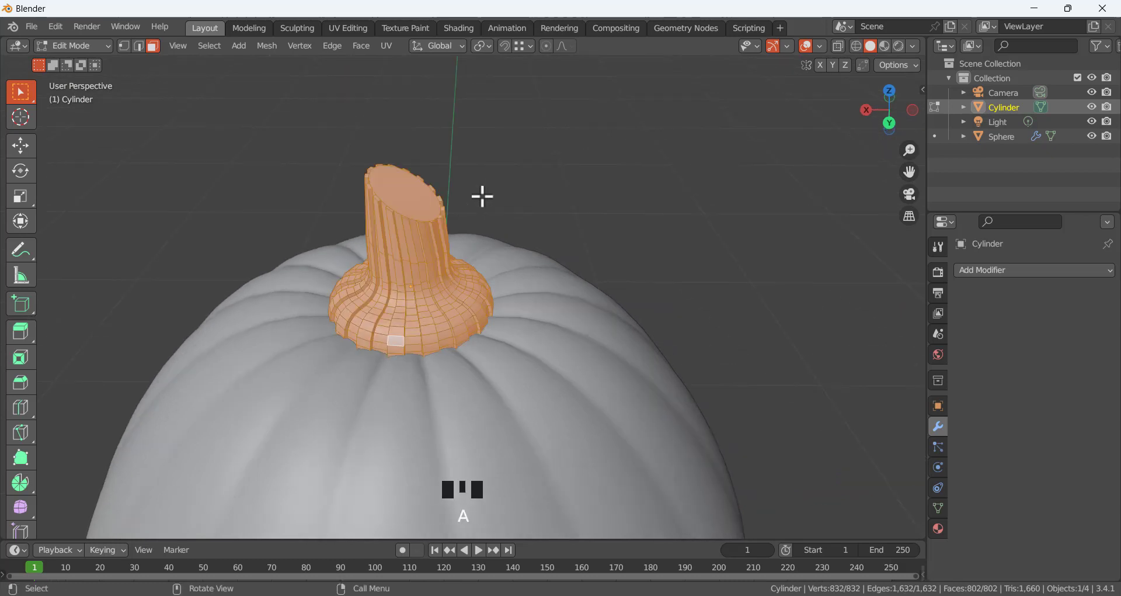
left_click(124, 46)
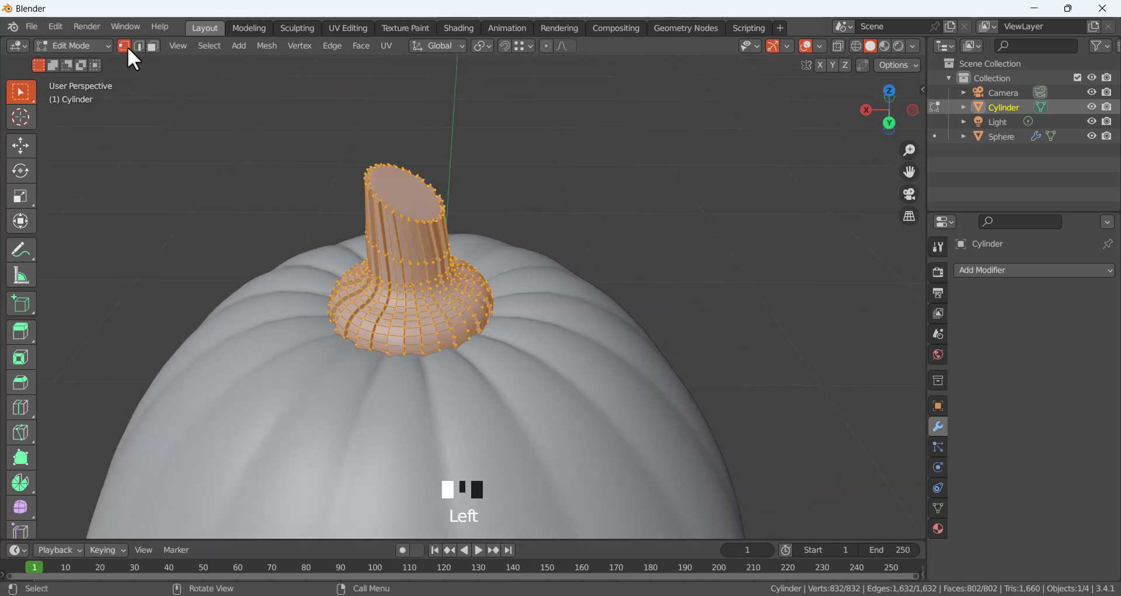
right_click(461, 143)
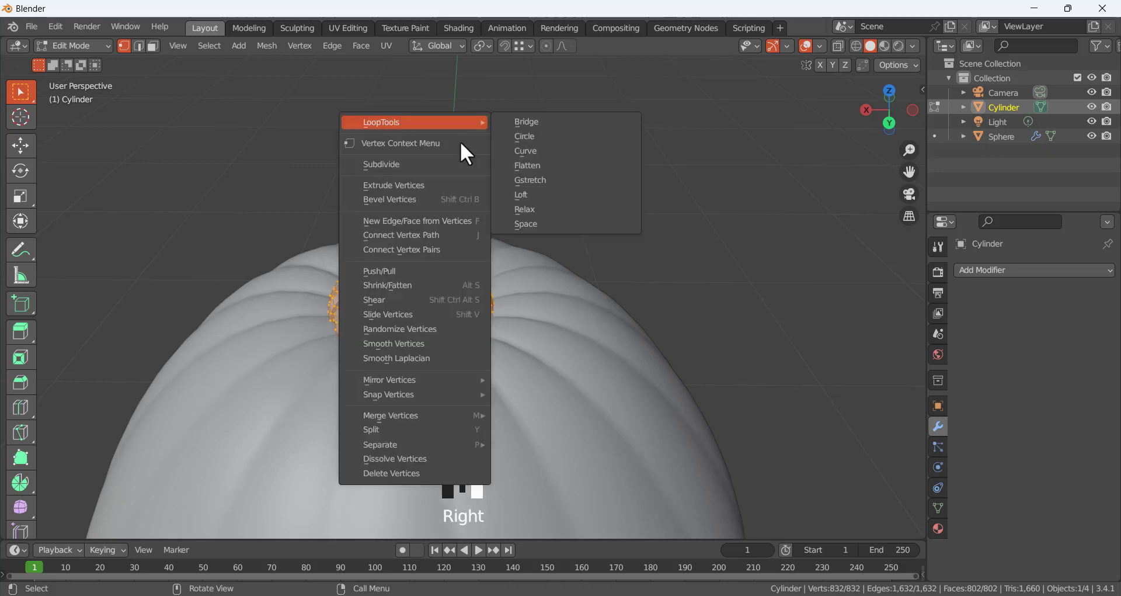
left_click(437, 343)
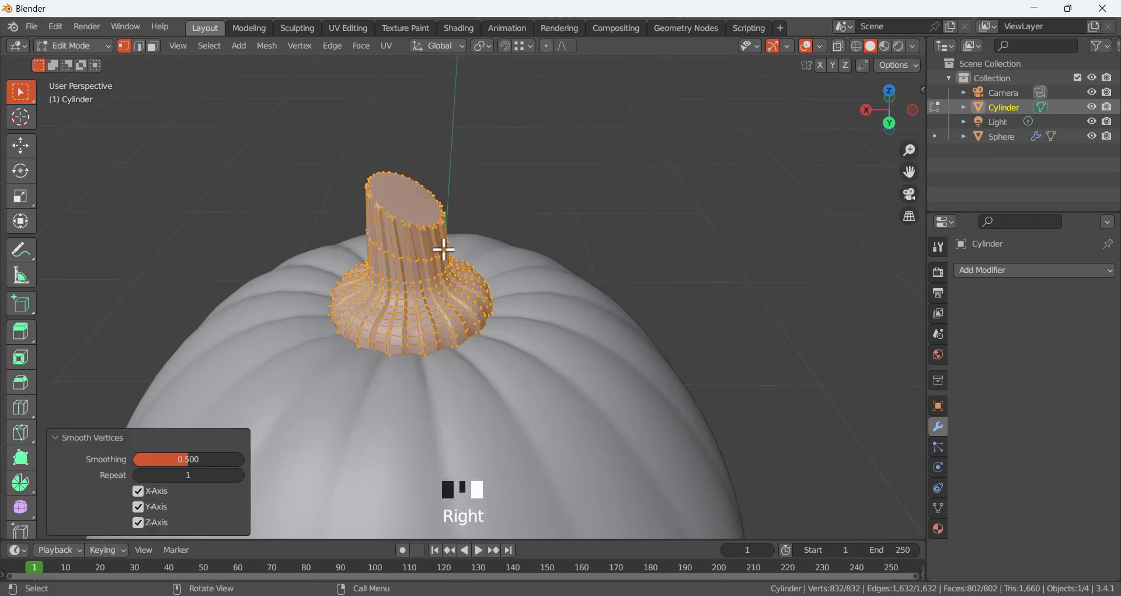
scroll(420, 203, "up", 3)
middle_click_drag(418, 203, 233, 395)
left_click_drag(193, 459, 223, 459)
left_click(531, 210)
left_click(542, 123)
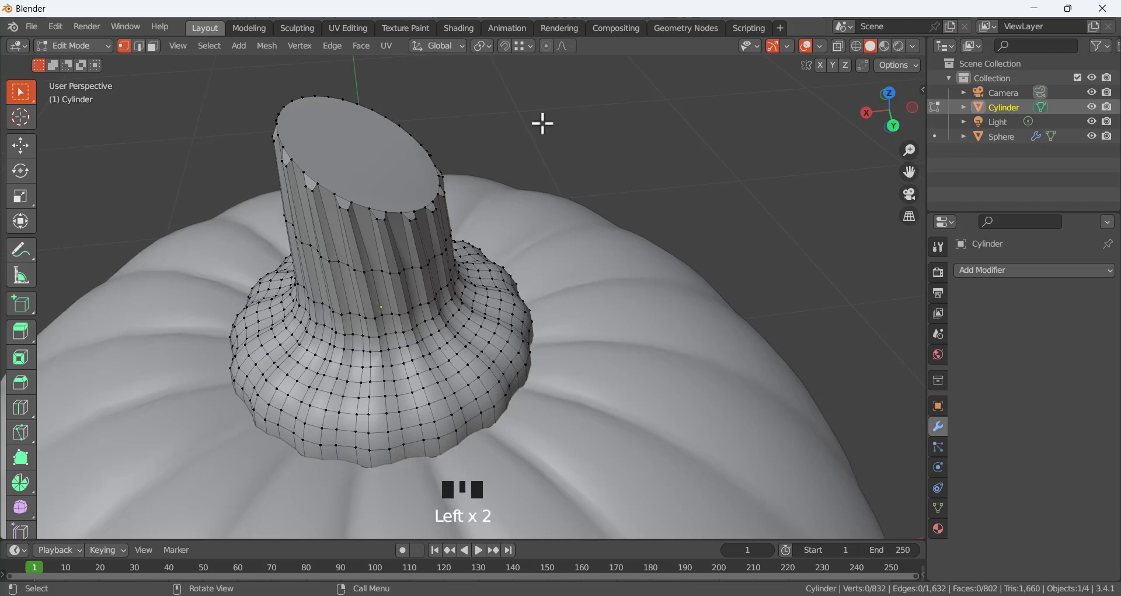
Inset the stem's slanted top face in face selection to form a smaller inner face, and deselect it
key("3")
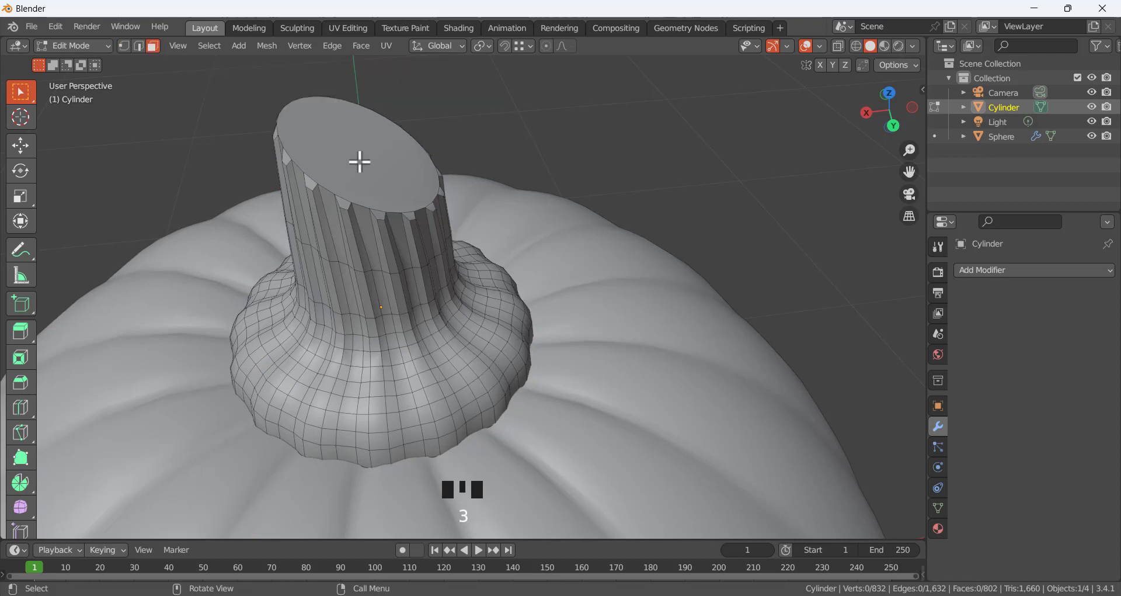
left_click(438, 166)
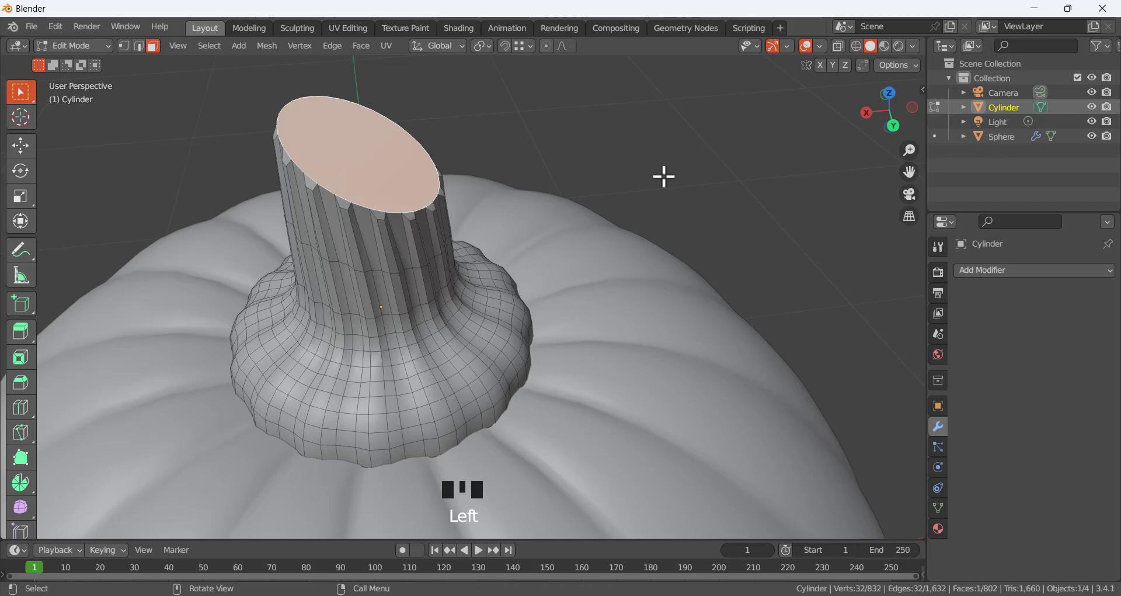
key("i")
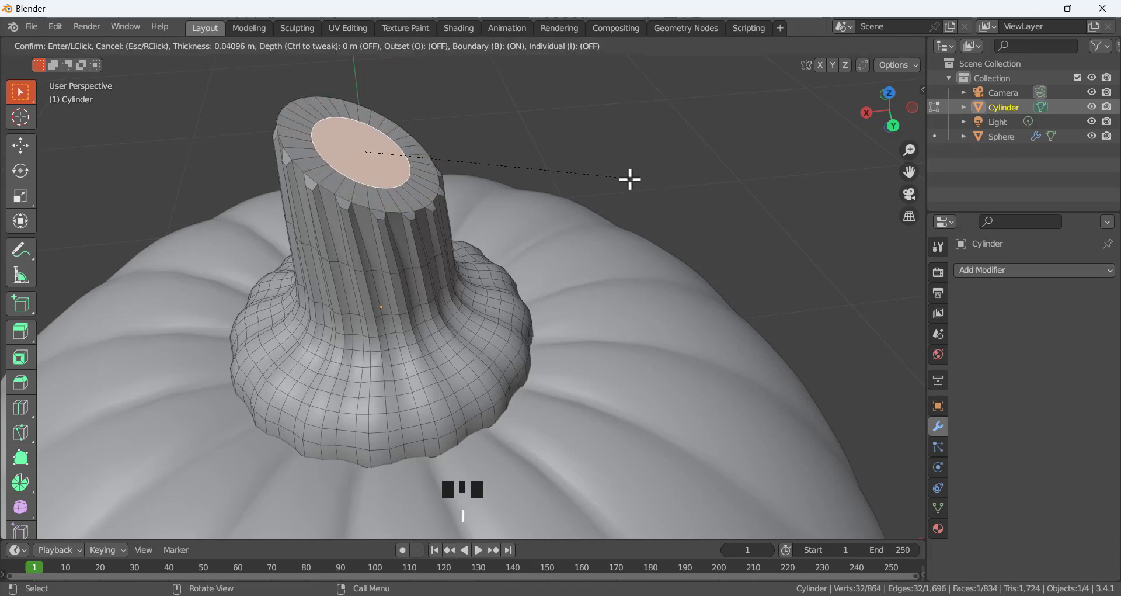
left_click(624, 179)
left_click(525, 121)
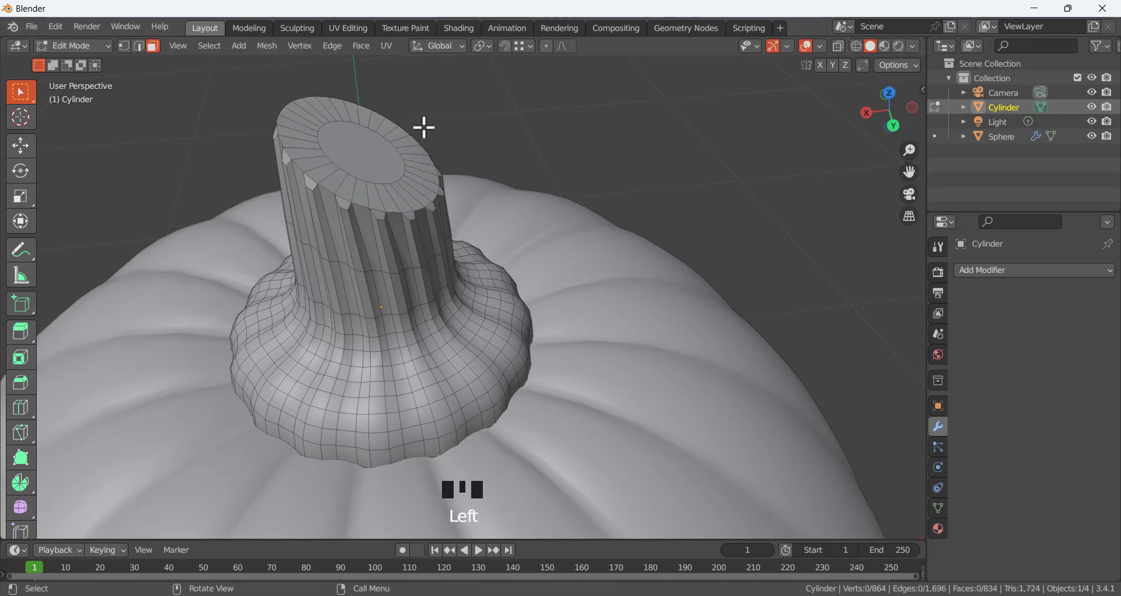
Select the inner face of the stem's top and scale it down to about 0.899
left_click(365, 149)
key("s")
left_click(592, 204)
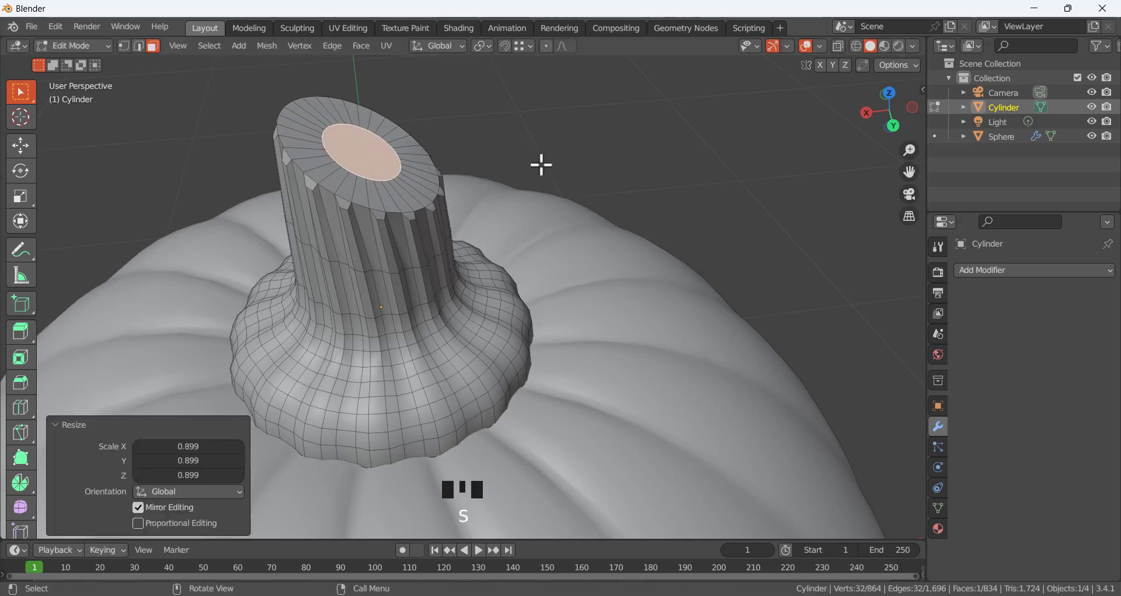
key("2")
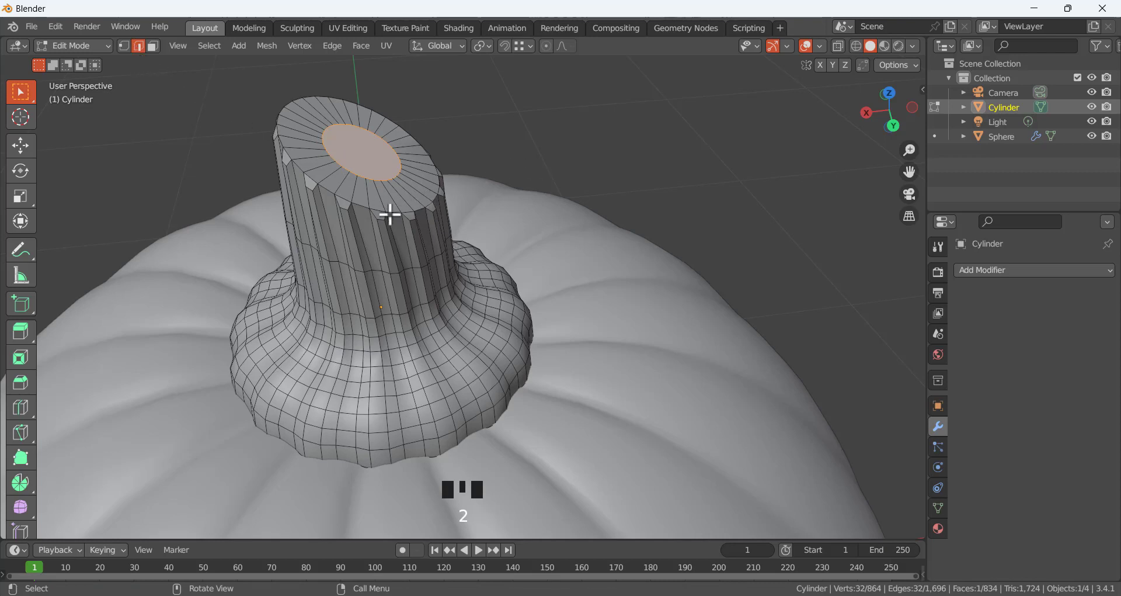
left_click(358, 205, "alt")
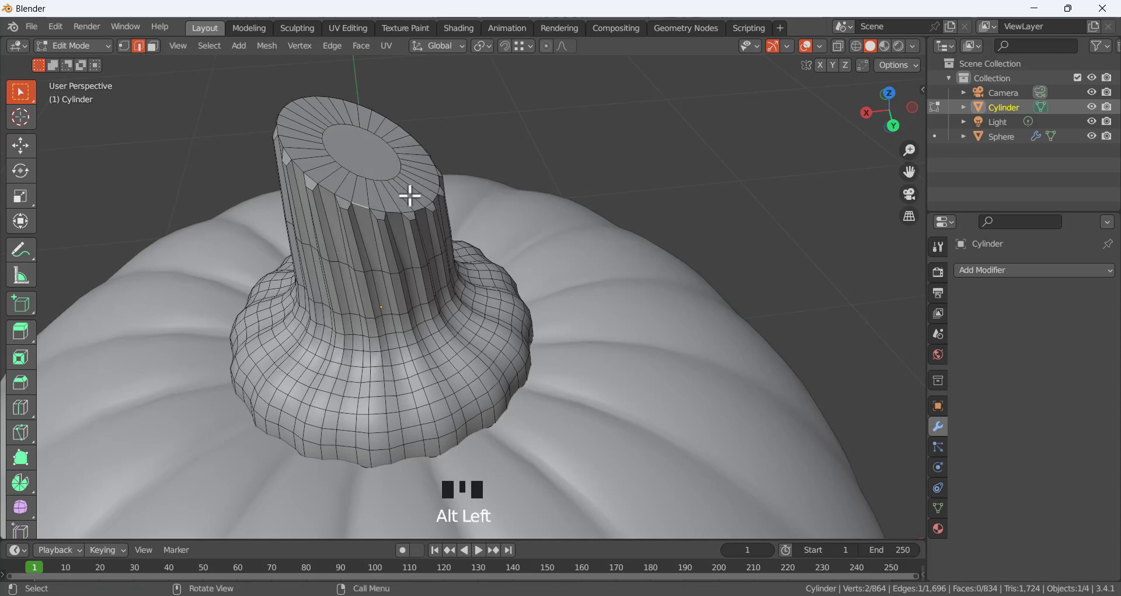
left_click(363, 206, "alt+shift")
left_click(506, 150)
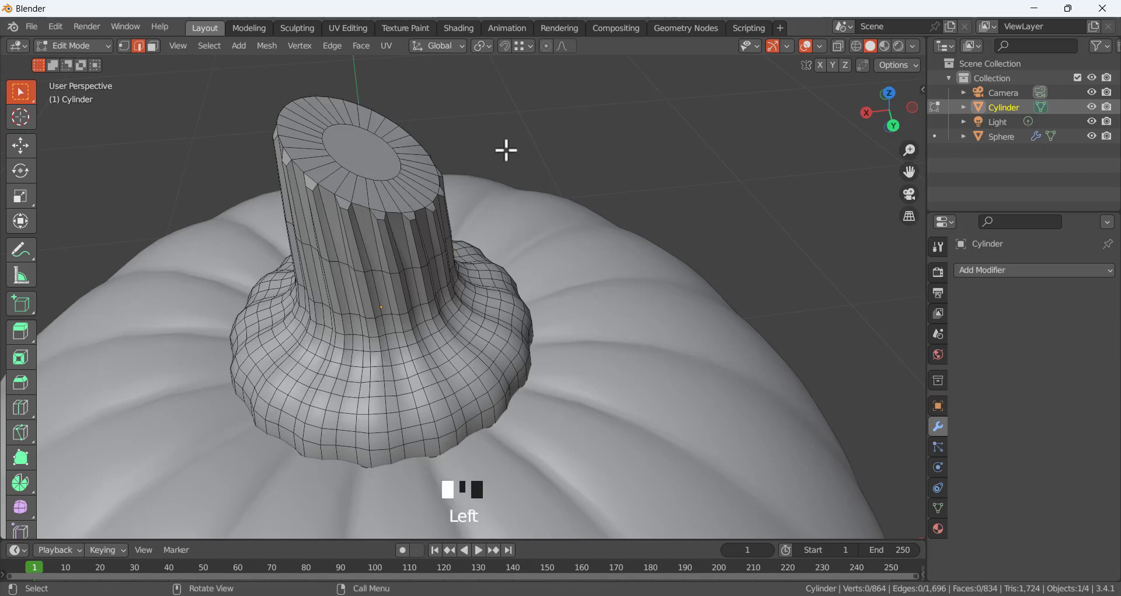
Select the stem top's outer ring of faces and its inner face, scale them down slightly, and return to Object Mode
mouse_move(403, 150)
middle_mouse_down()
mouse_move(435, 161)
mouse_move(476, 140)
mouse_move(413, 163)
middle_mouse_up()
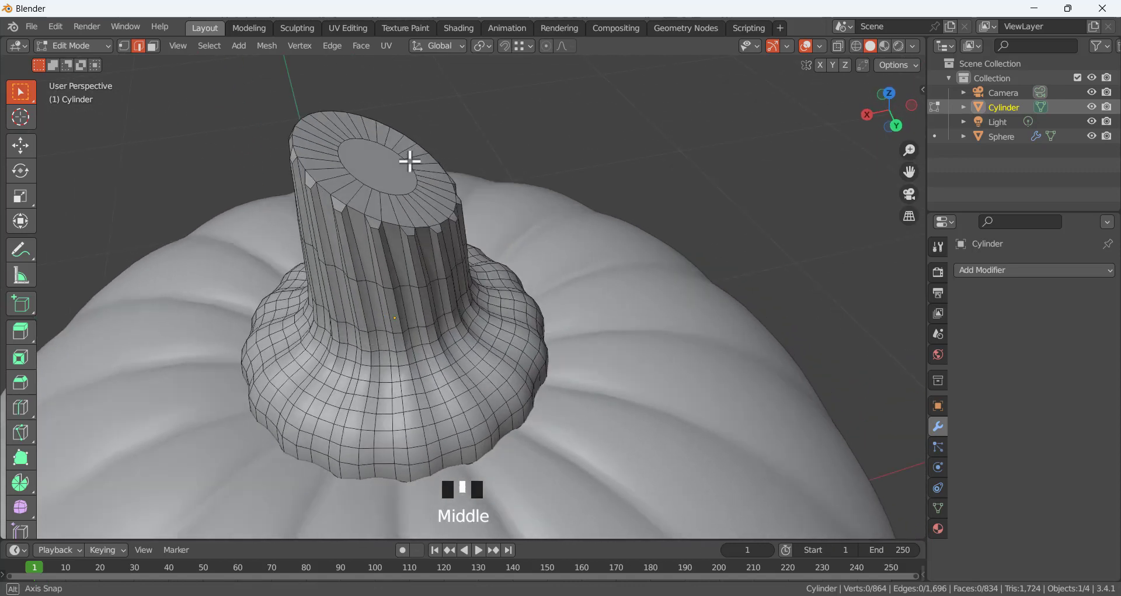
key("3")
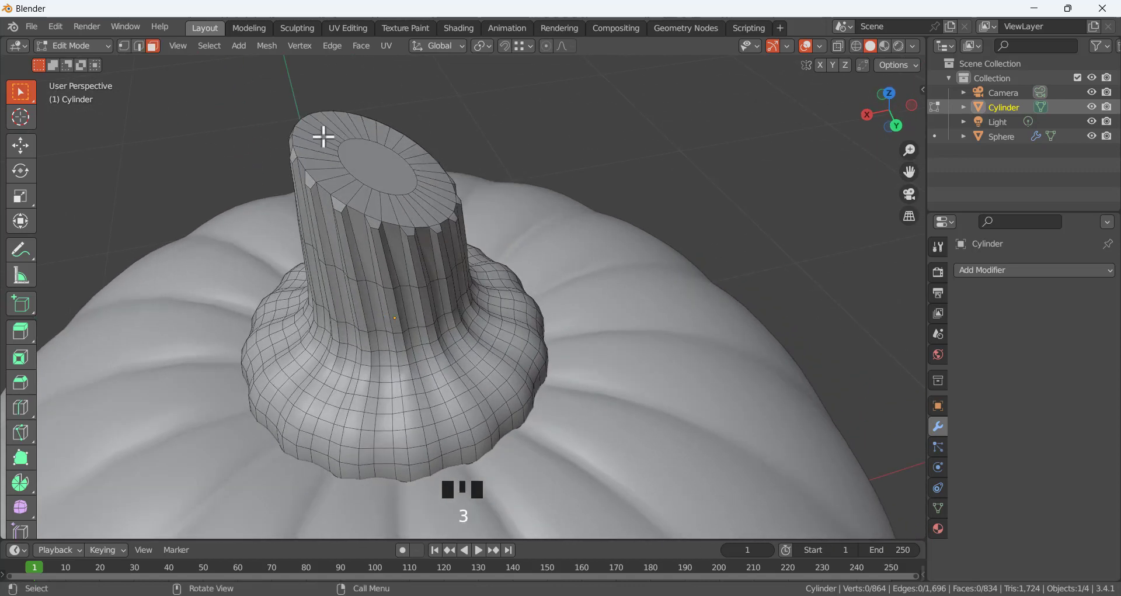
left_click(358, 164, "alt")
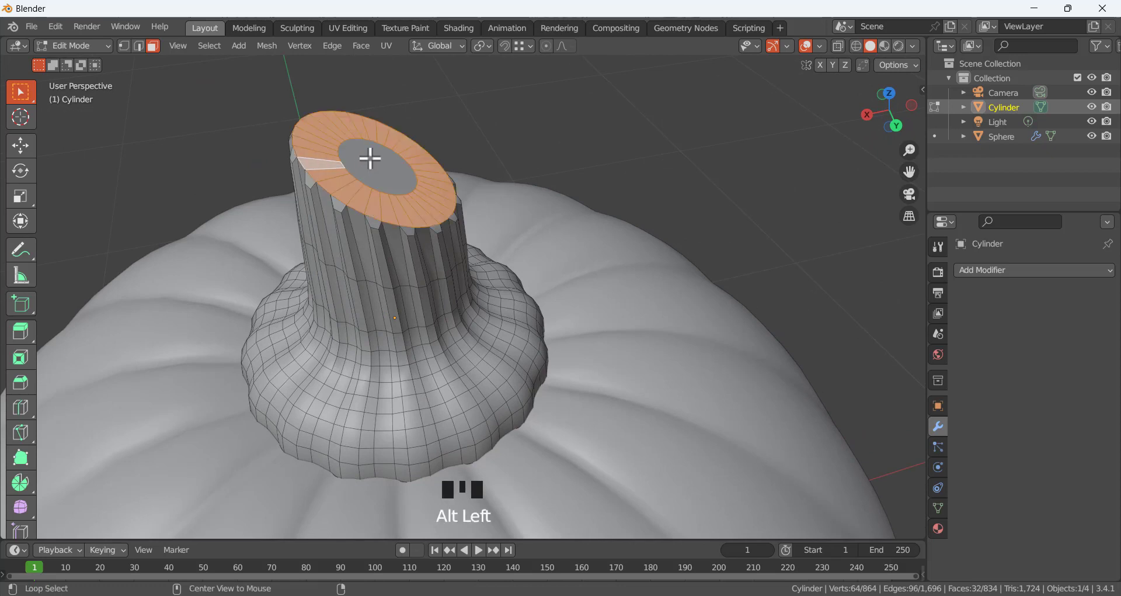
left_click(370, 157, "alt+shift")
left_click(380, 151, "alt+shift")
left_click(385, 128, "alt+shift")
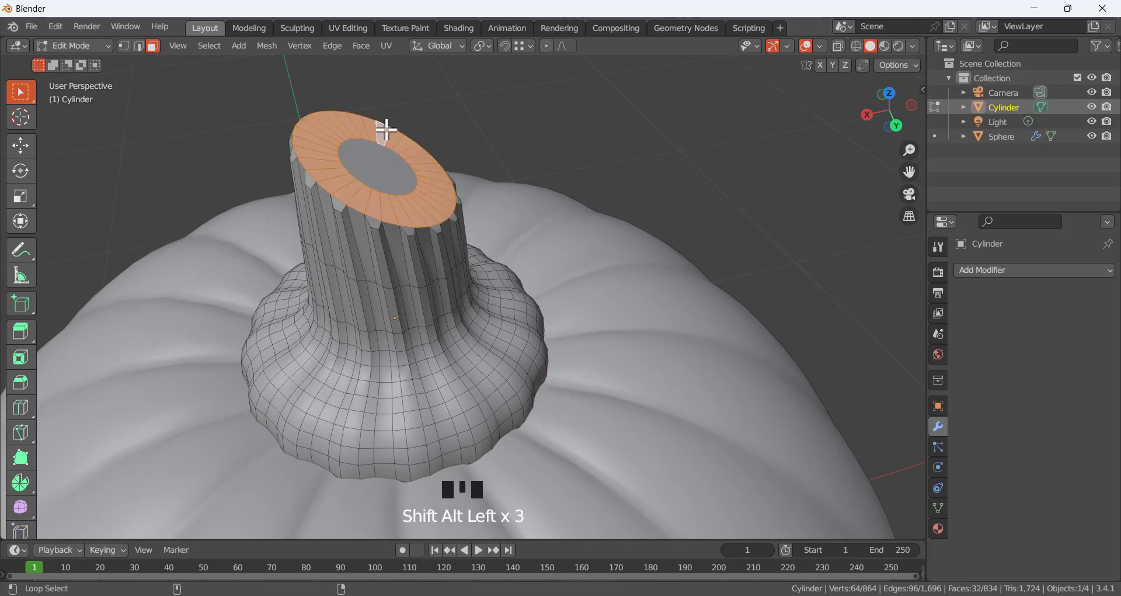
left_click(376, 169, "shift")
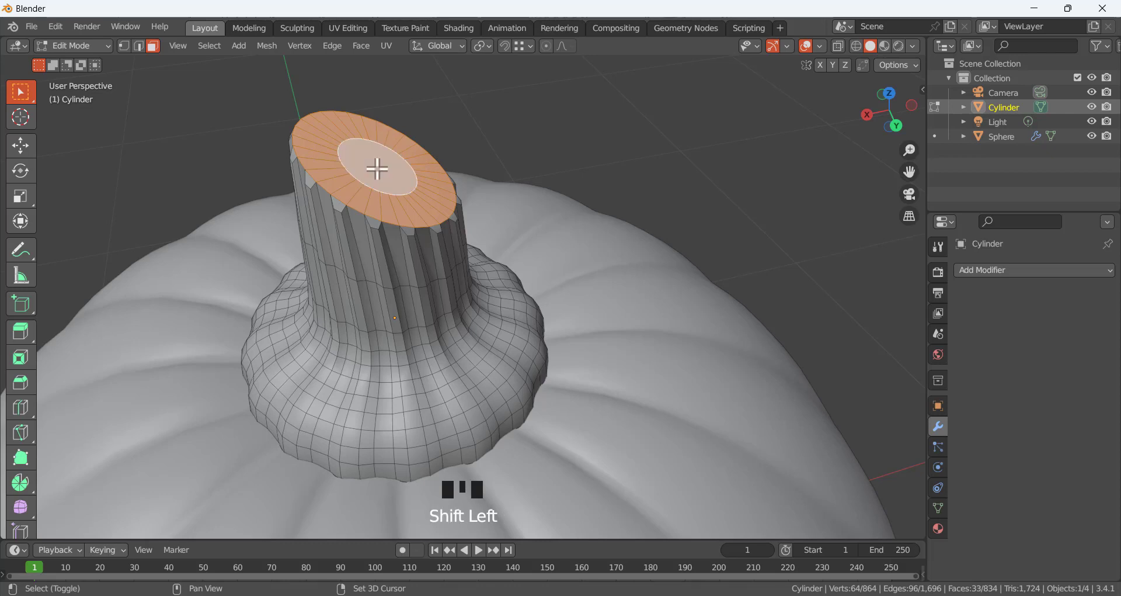
key("s")
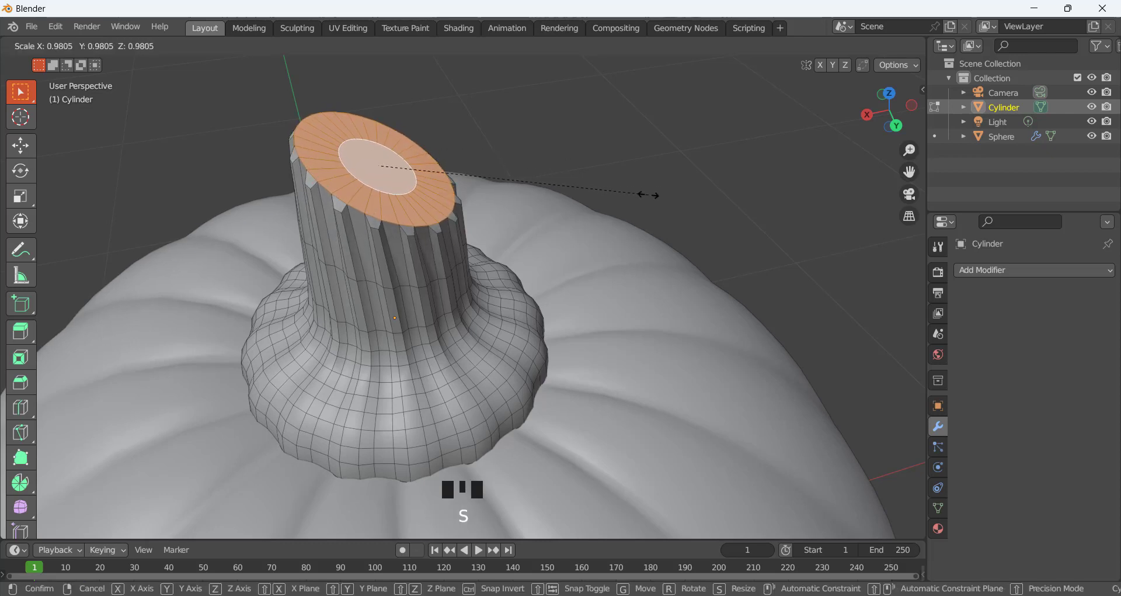
left_click(601, 125)
left_click(542, 138)
key("Tab")
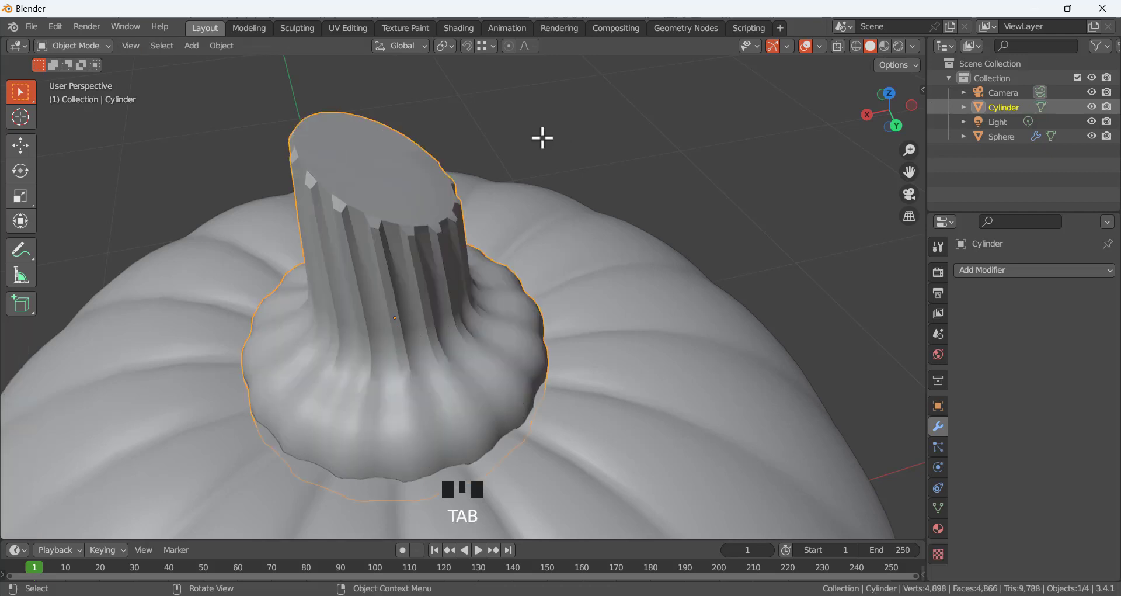
Add a Subdivision Surface modifier to the stem and set its render level to 3
scroll(499, 139, "down", 3)
middle_click_drag(454, 257, 487, 225)
left_click(973, 271)
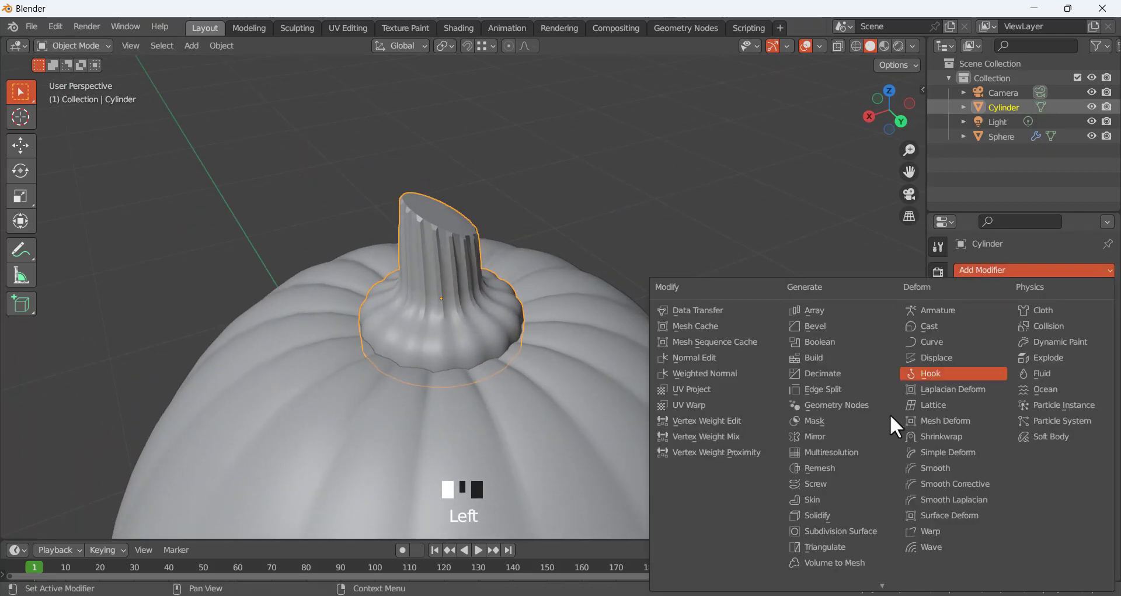
left_click(851, 530)
scroll(468, 228, "up", 3)
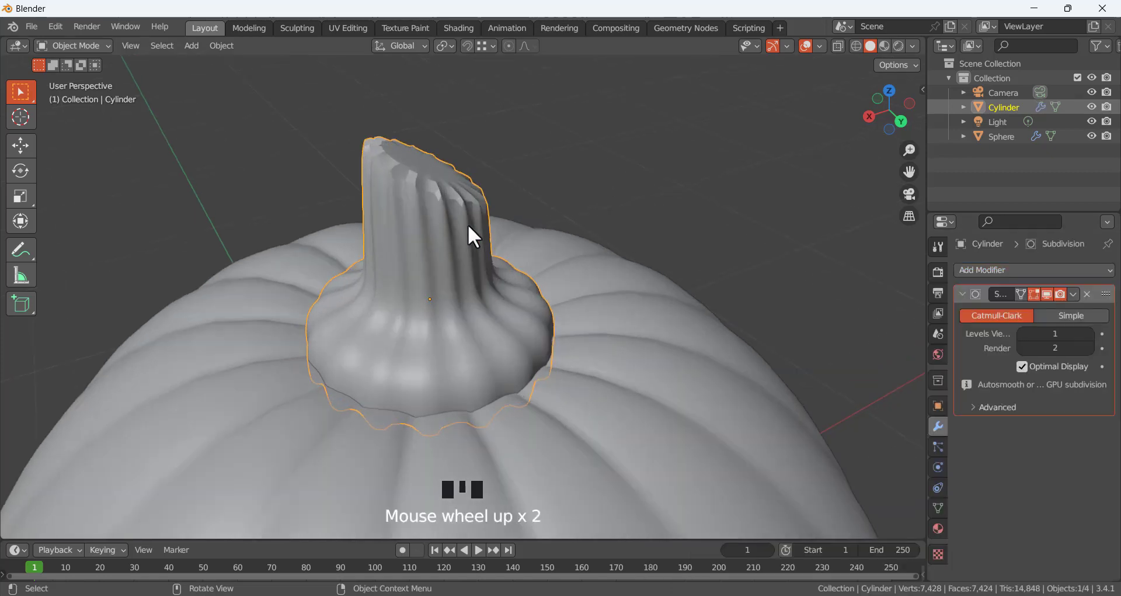
middle_click_drag(486, 200, 465, 211)
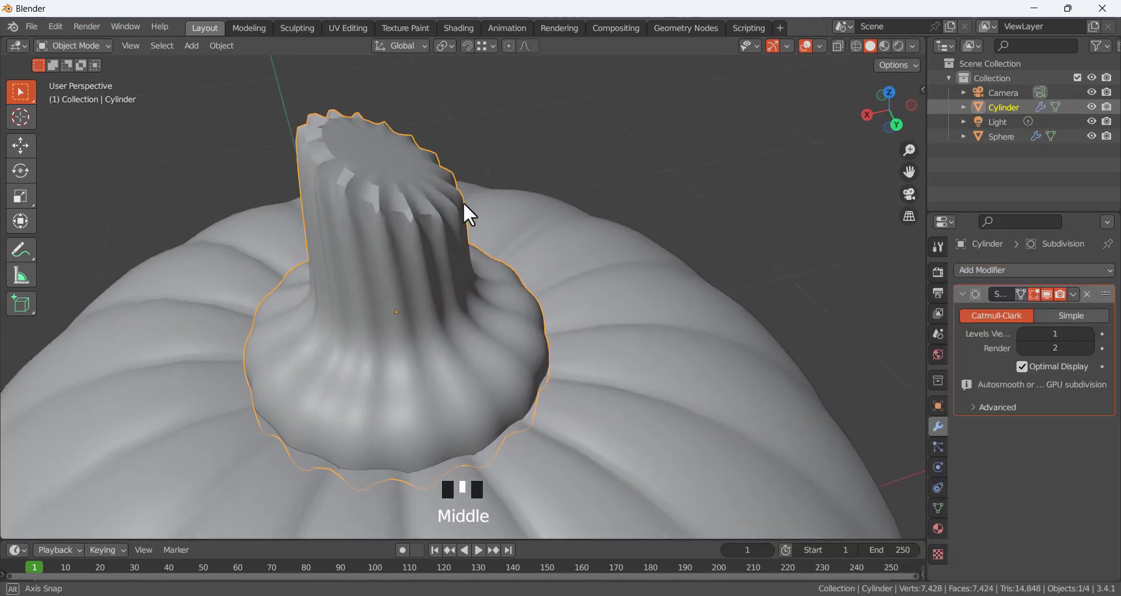
left_click(1089, 349)
middle_click_drag(529, 207, 464, 206)
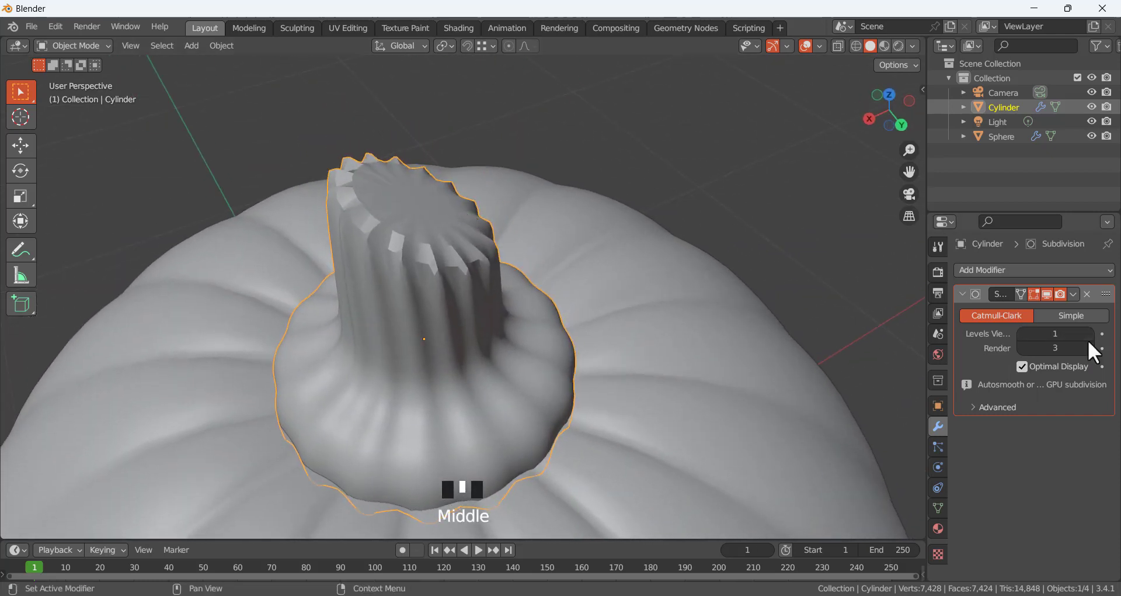
Apply Smooth Vertices with smoothing 1.000 to all of the stem's vertices, deselect them, and return to Object Mode
left_click(442, 170)
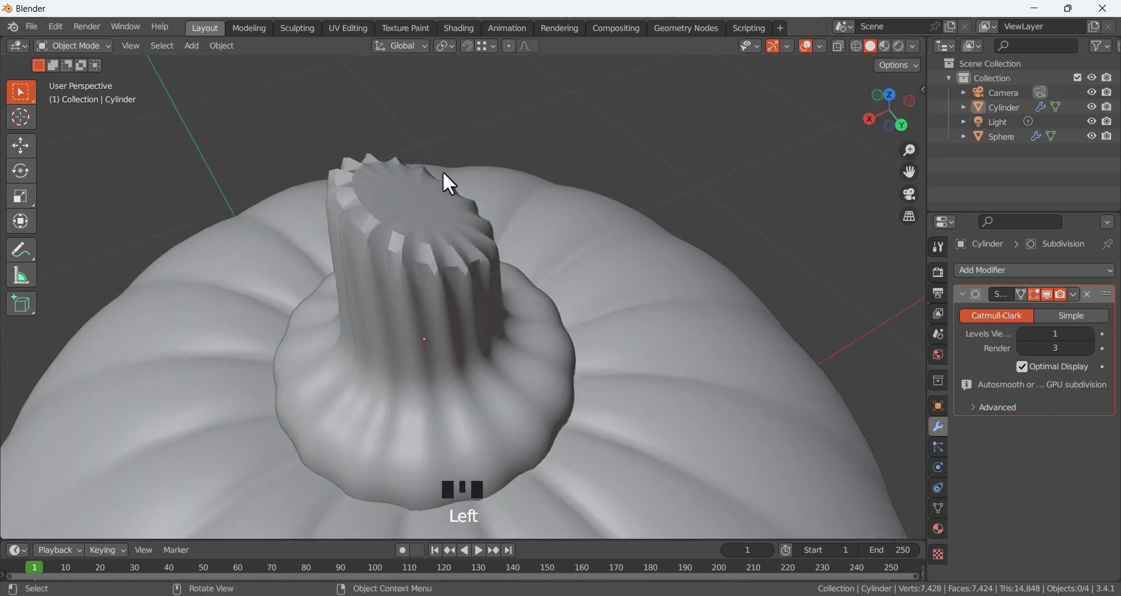
left_click(405, 234)
key("Tab")
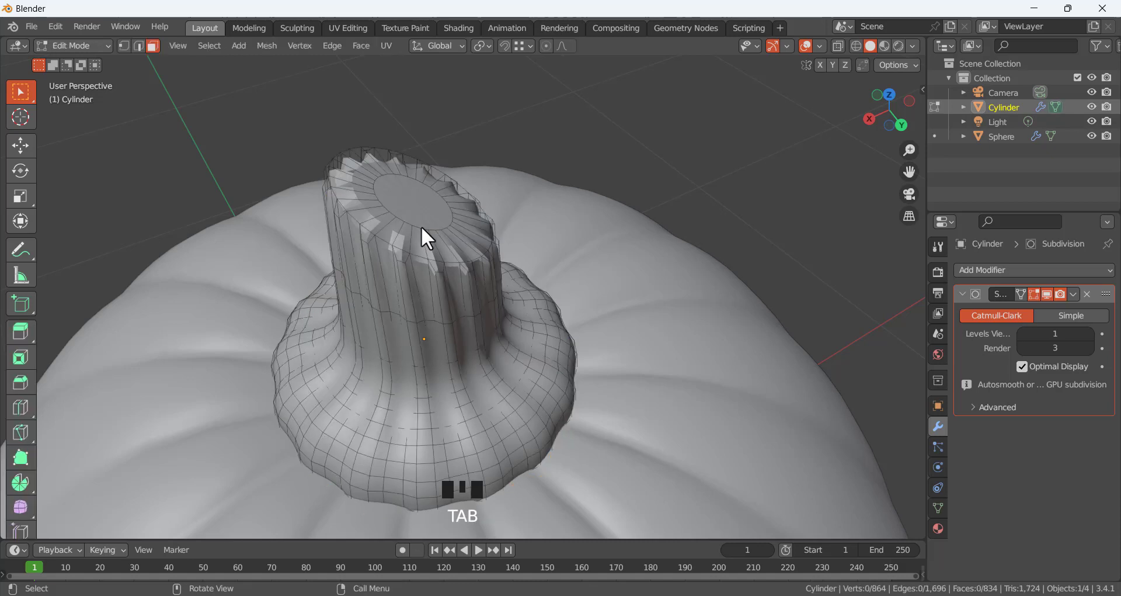
key("a")
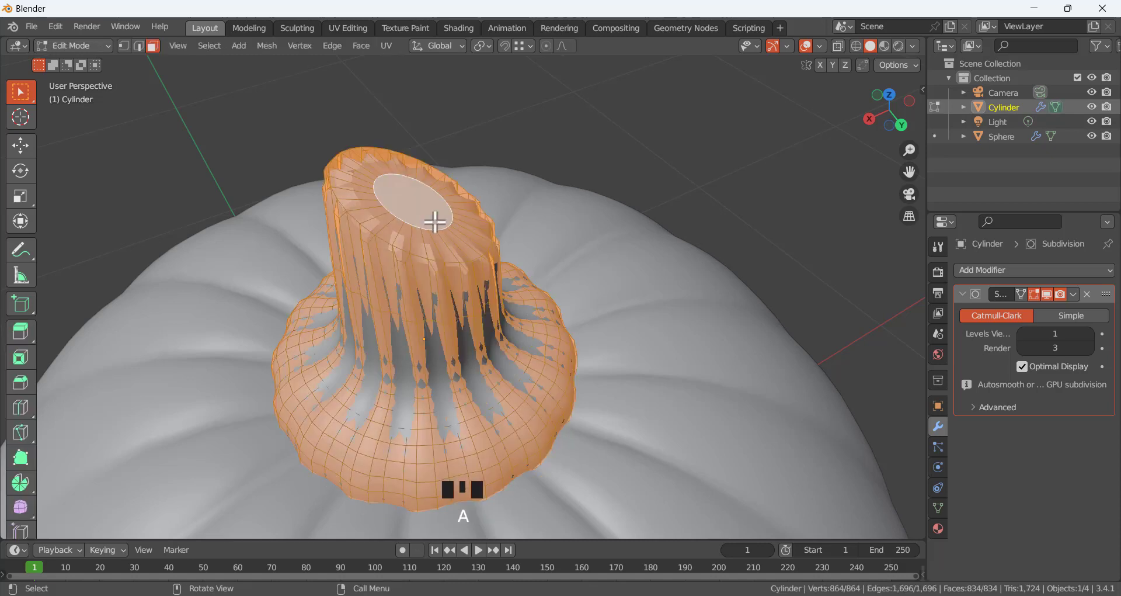
left_click(123, 46)
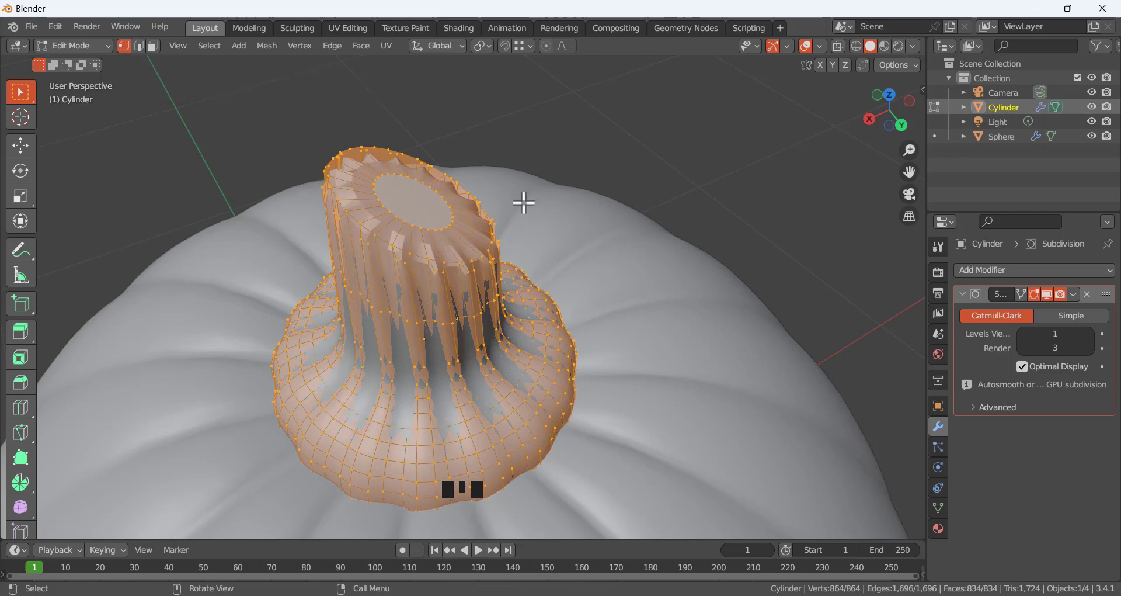
right_click(460, 105)
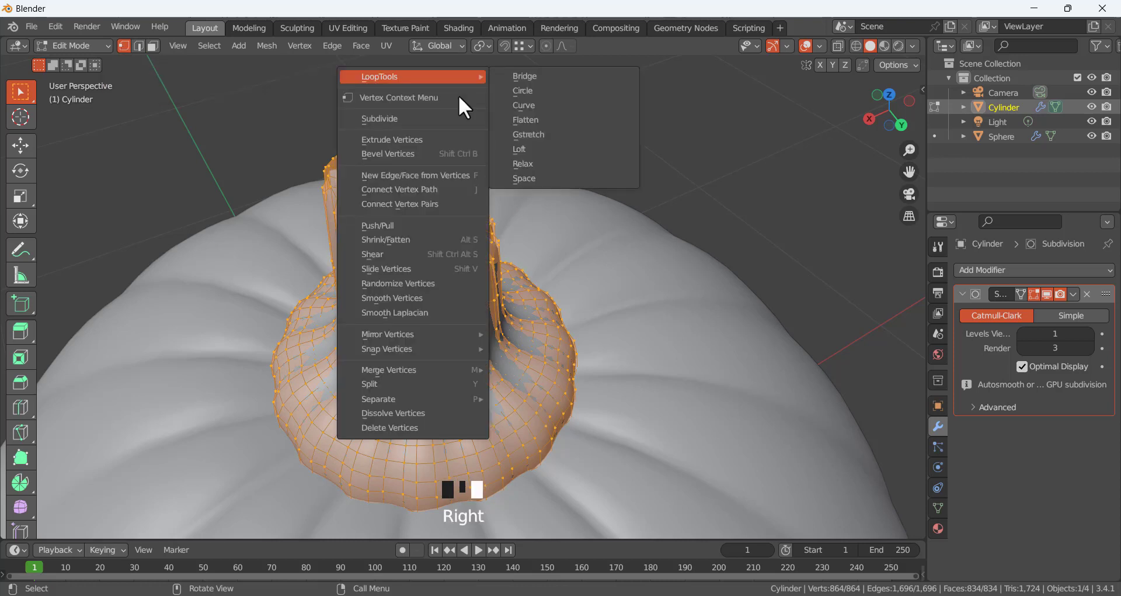
left_click(428, 297)
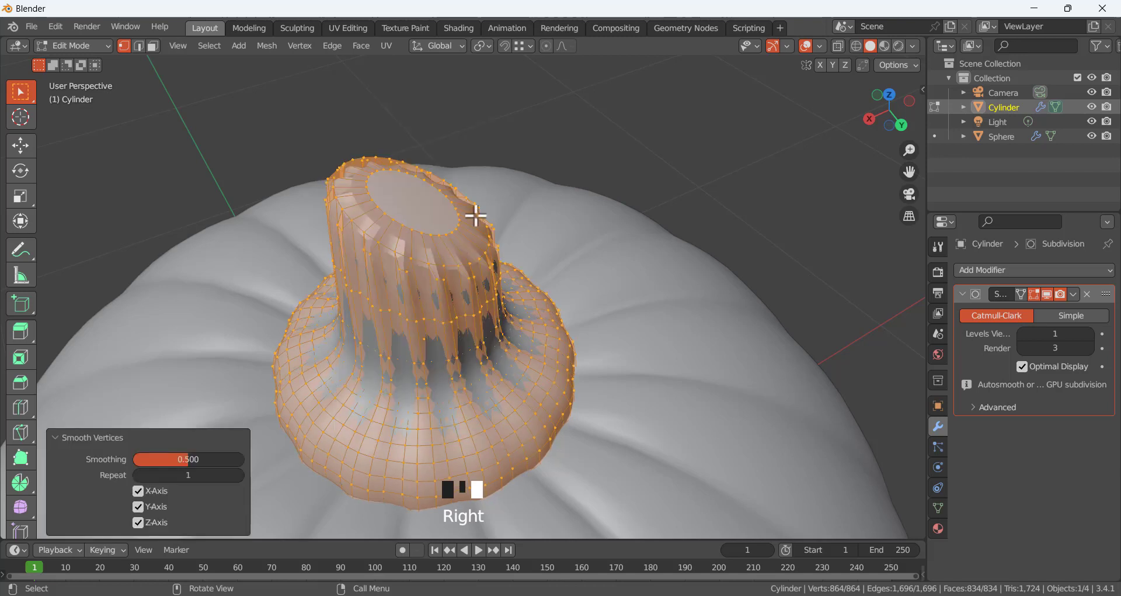
left_click_drag(187, 460, 239, 459)
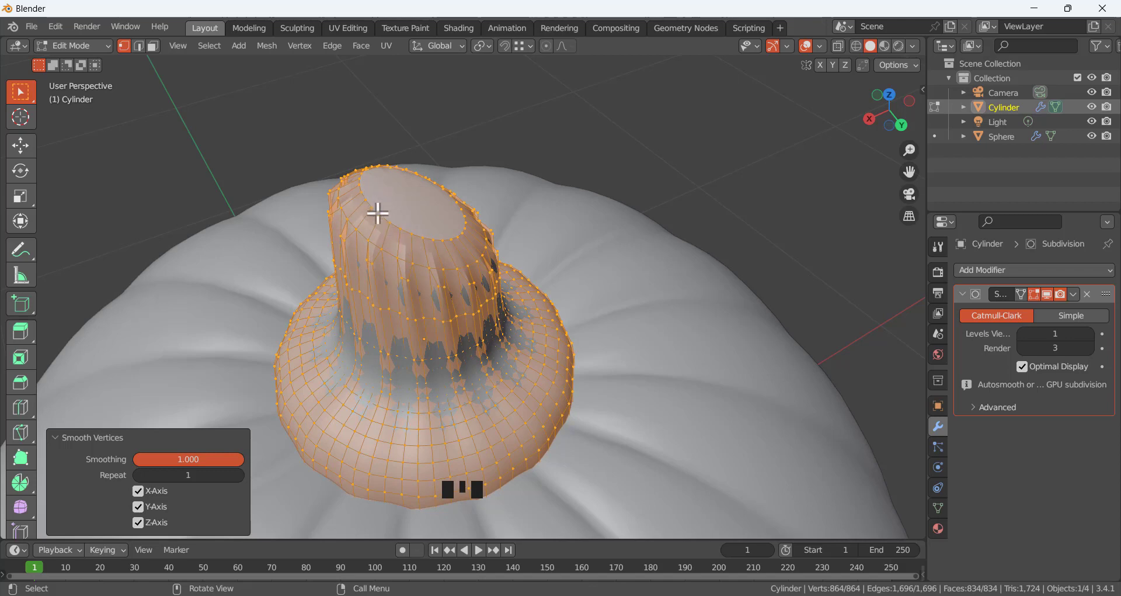
middle_click_drag(368, 213, 388, 195)
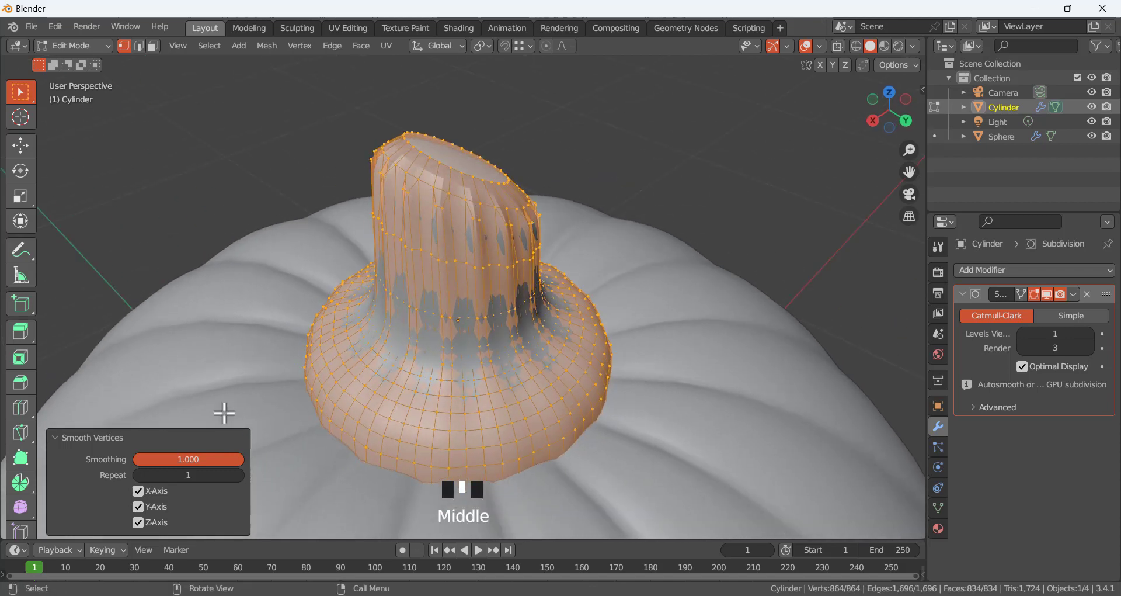
left_click(213, 169)
left_click(85, 45)
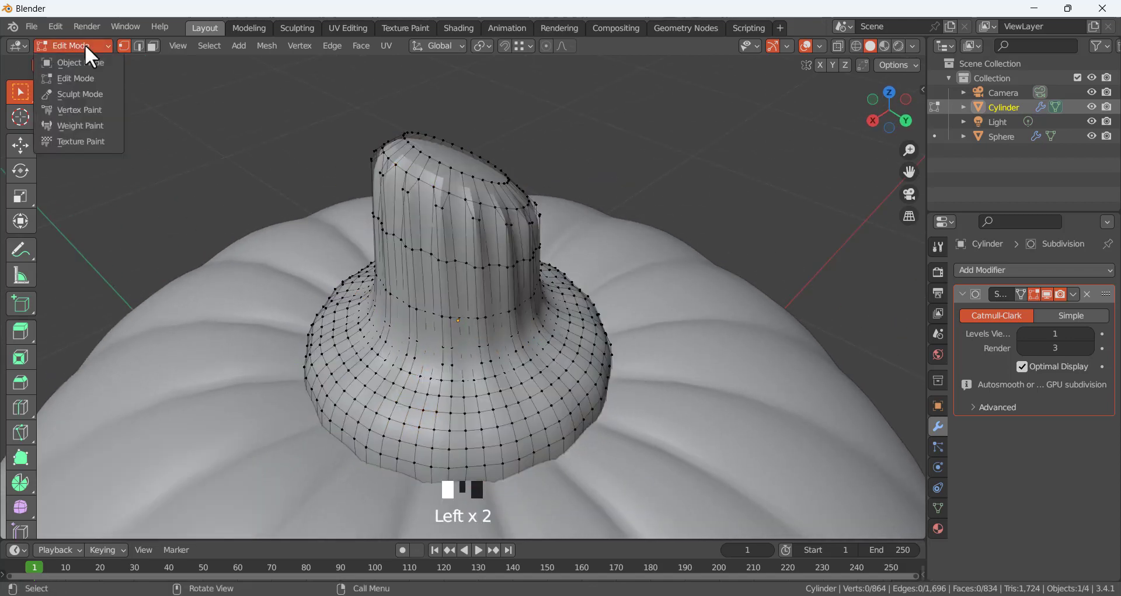
left_click(85, 64)
Deselect the stem and examine the whole pumpkin from the front and from several angles, including how the stem sits on the body
middle_click_drag(408, 143, 374, 187)
scroll(333, 188, "down", 1)
scroll(409, 216, "down", 7)
scroll(480, 248, "down", 4)
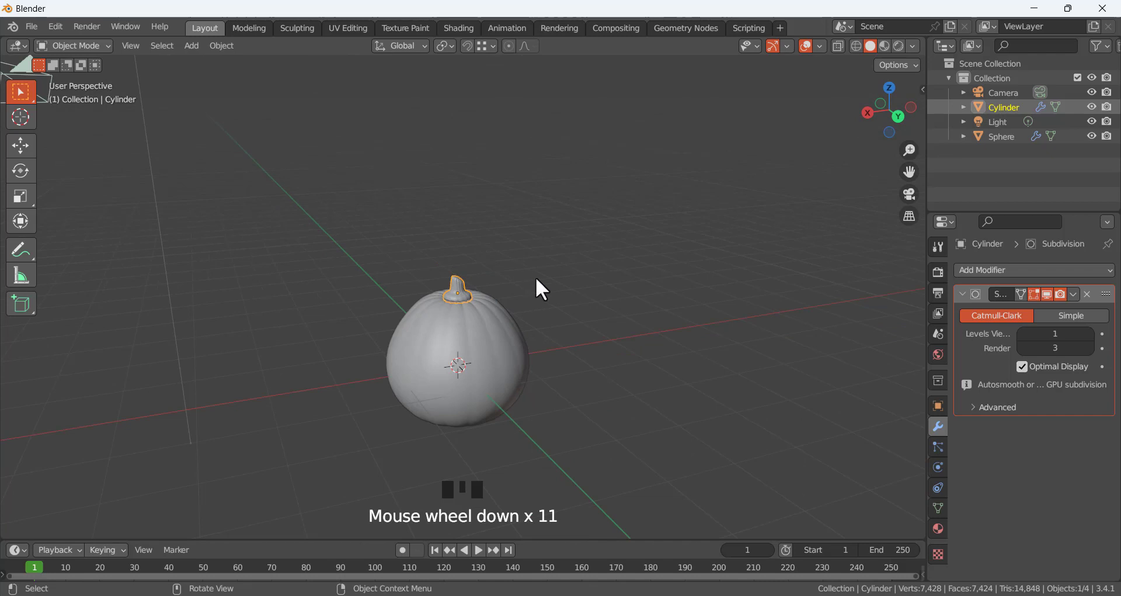
key("KP_1")
scroll(567, 296, "up", 2)
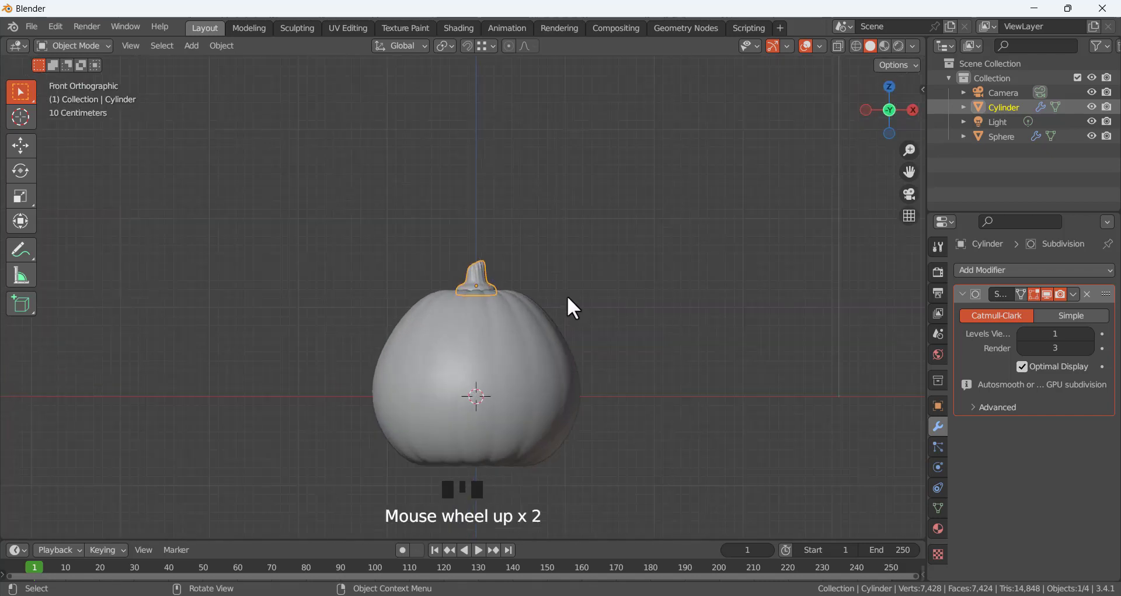
left_click(574, 268)
scroll(537, 263, "down", 3)
middle_click_drag(526, 284, 660, 306)
scroll(503, 353, "up", 3)
middle_click_drag(534, 310, 631, 328)
scroll(468, 327, "up", 2)
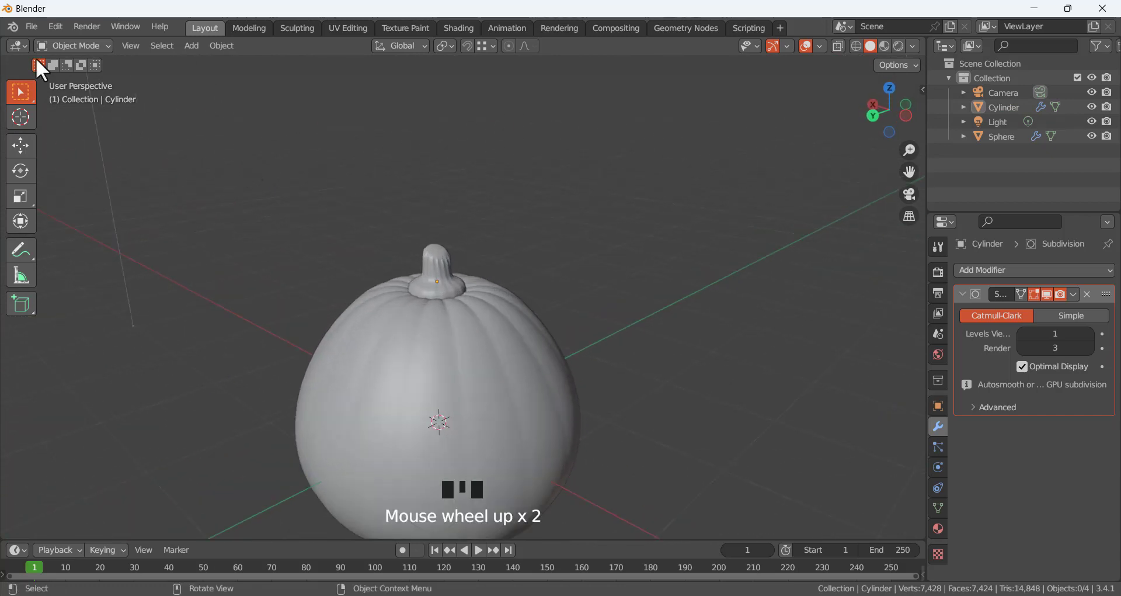
left_click(66, 45)
left_click(461, 190)
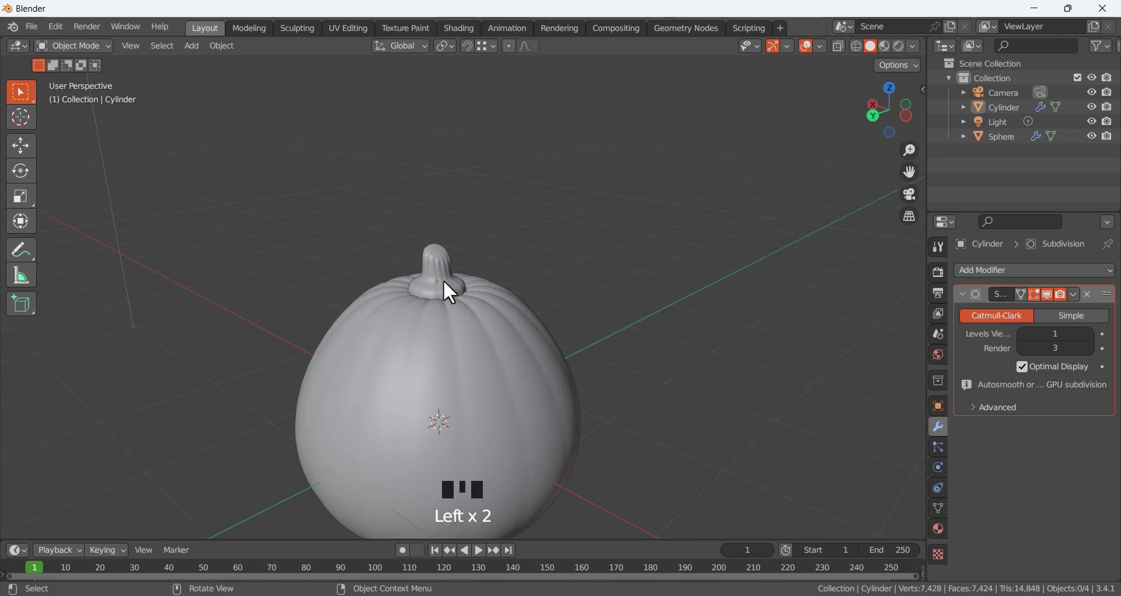
scroll(450, 255, "up", 5)
scroll(410, 227, "down", 4)
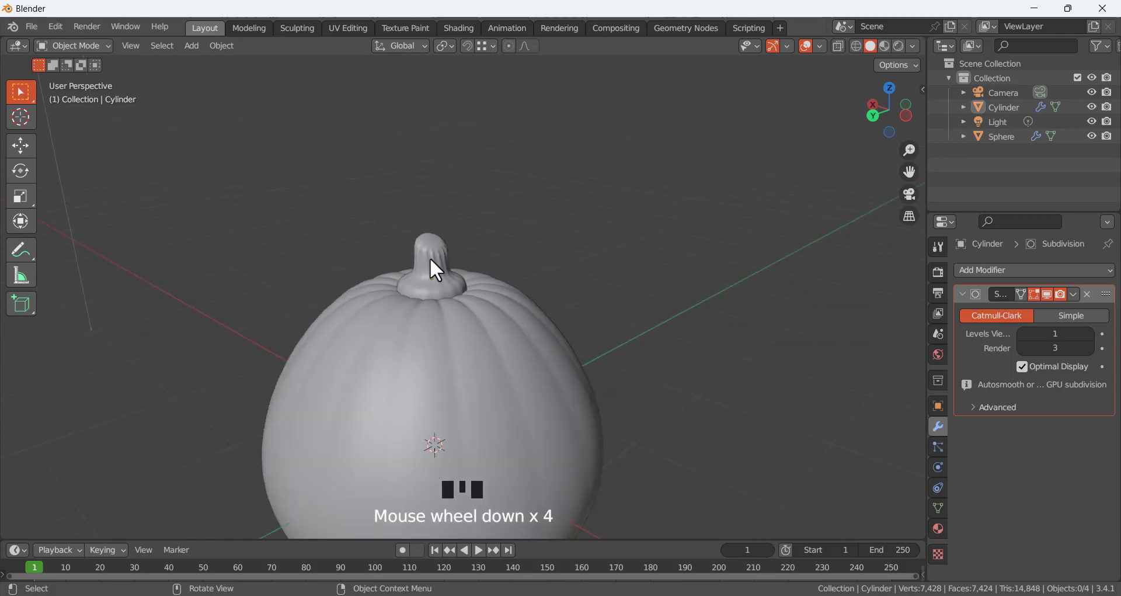
middle_click_drag(429, 258, 465, 319)
scroll(368, 317, "down", 4)
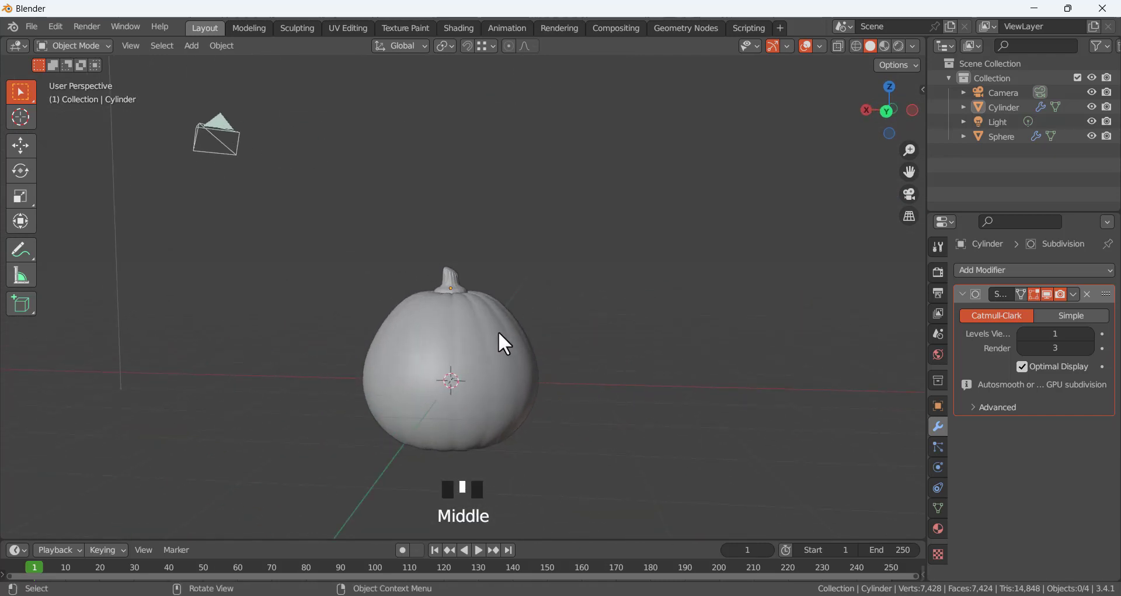
Create a new material on the pumpkin's sphere body and name it "body"
left_click(499, 331)
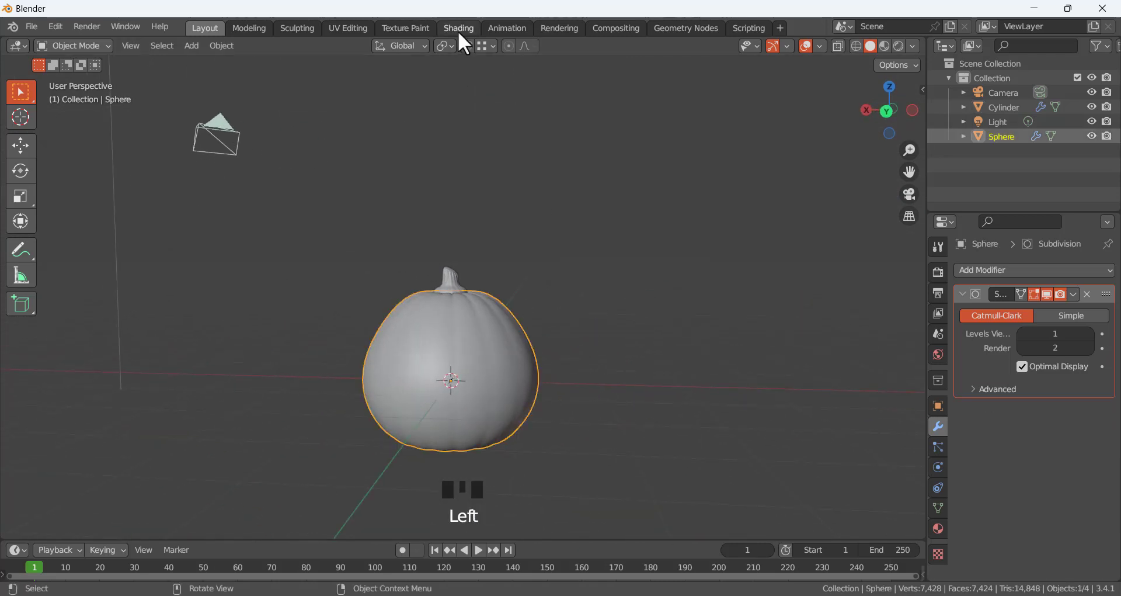
left_click(507, 326)
left_click(613, 295)
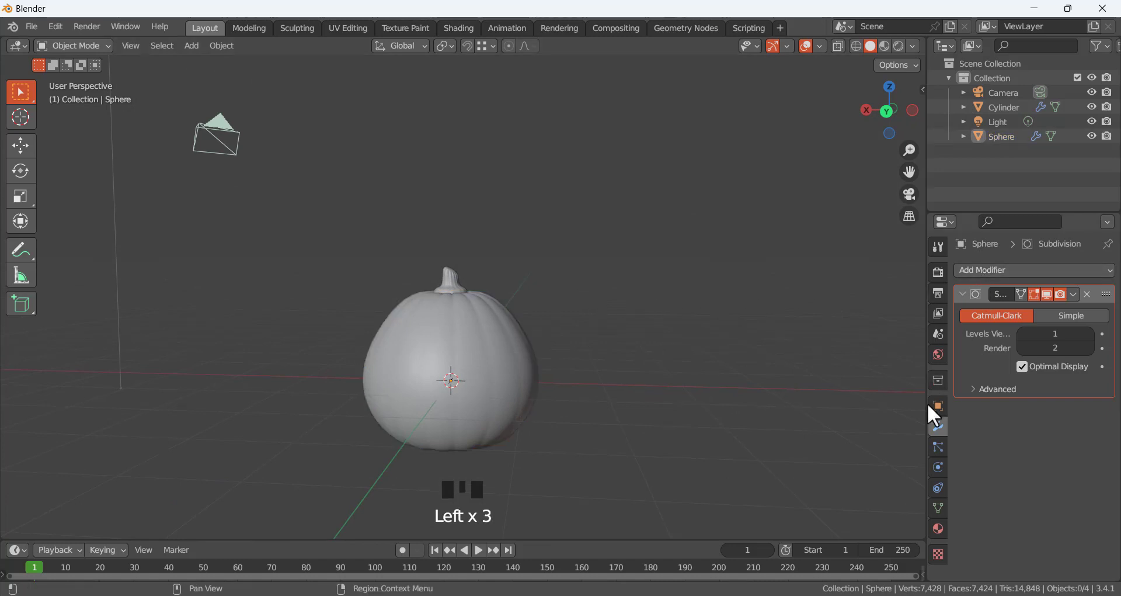
left_click(938, 524)
left_click(492, 330)
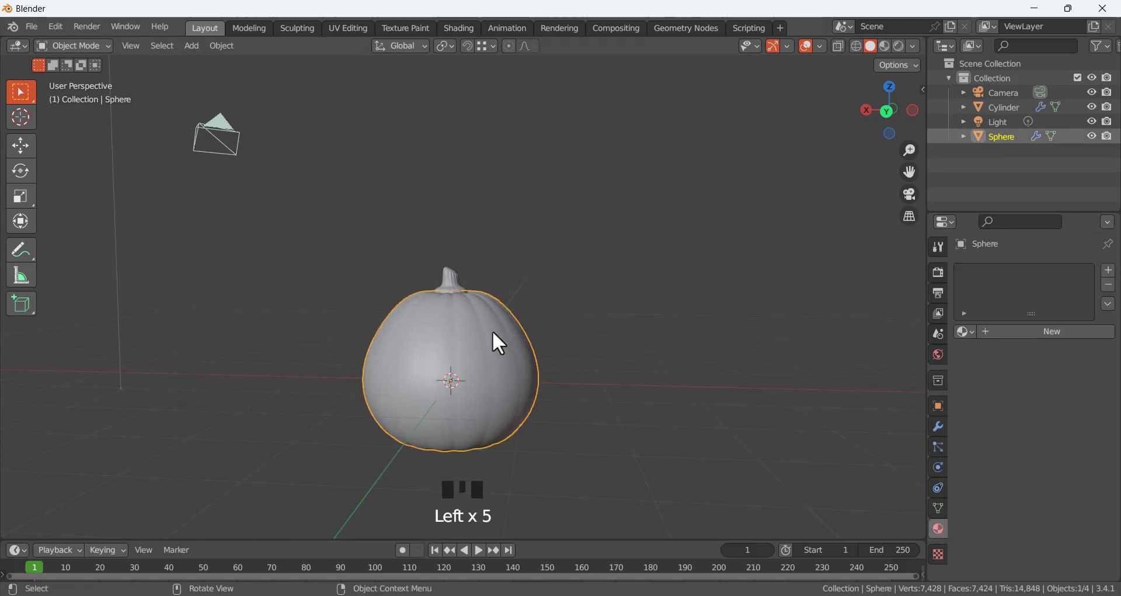
left_click(1035, 333)
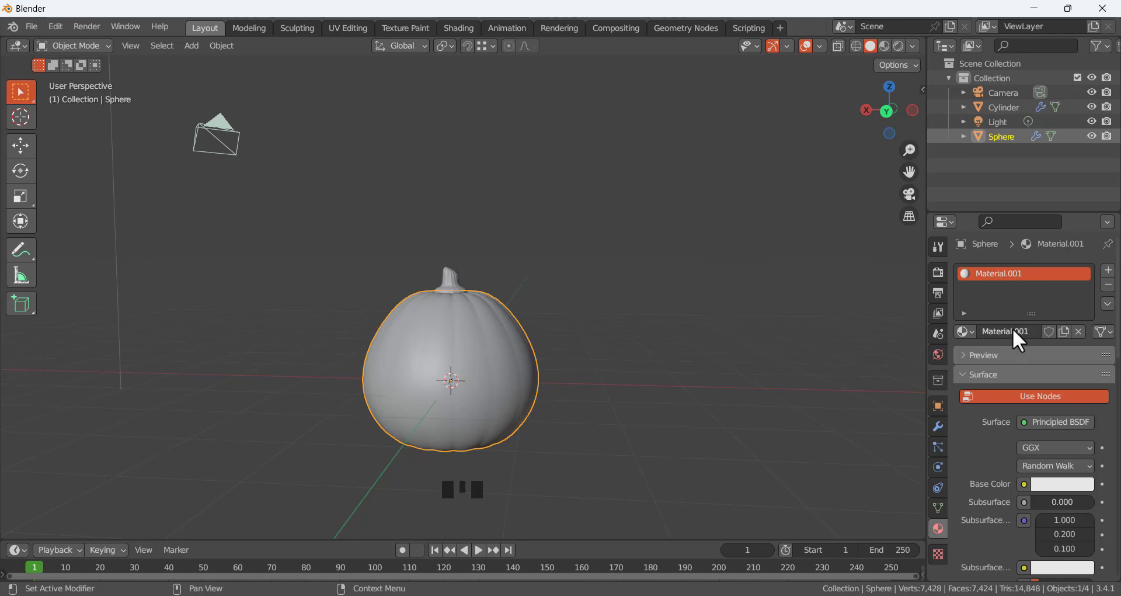
left_click(1014, 331)
key("Home")
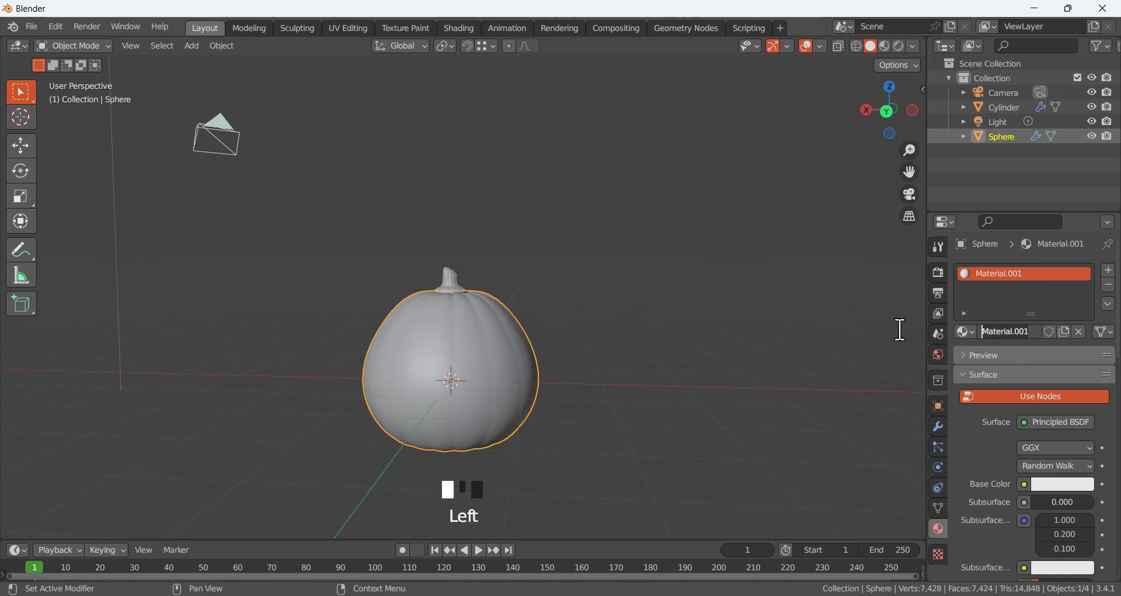
key("ctrl+a")
type("b")
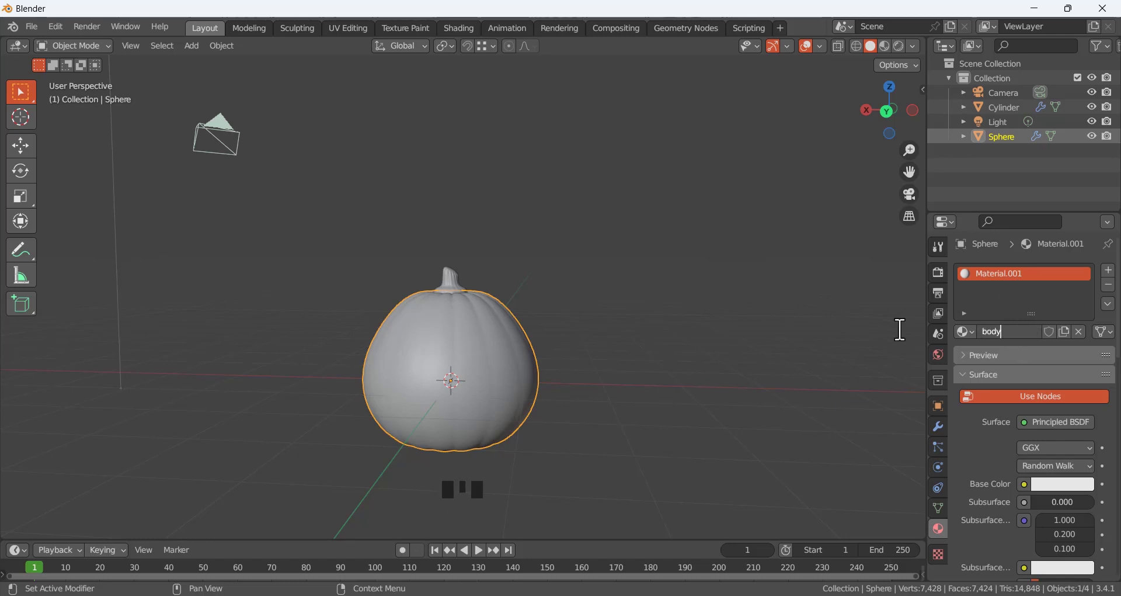
key("Return")
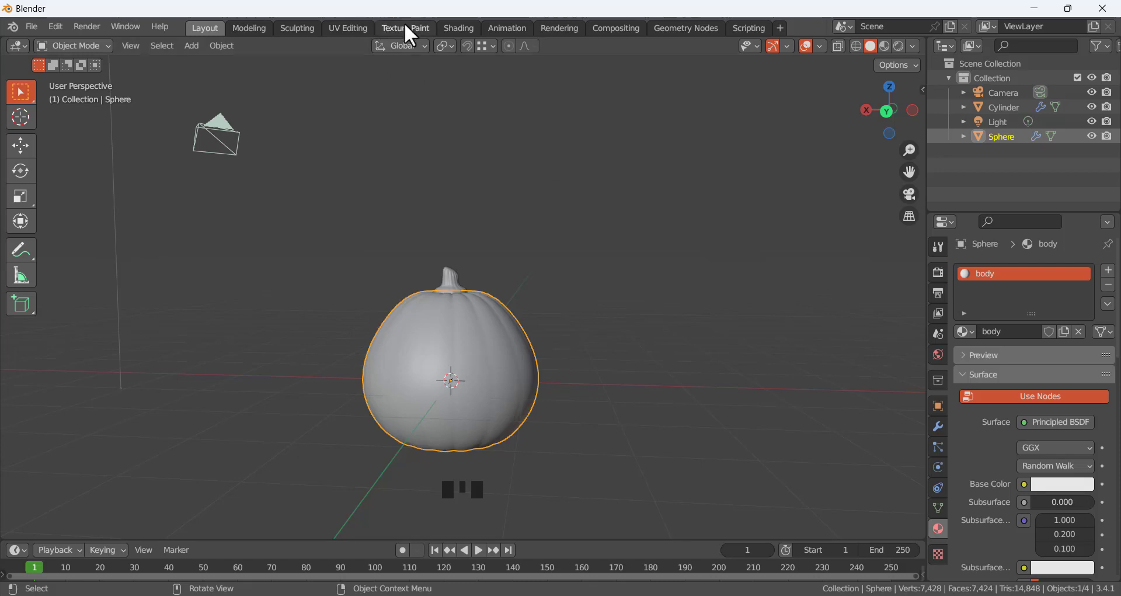
Switch to the Shading workspace and bring the body material's node tree into view
left_click(459, 29)
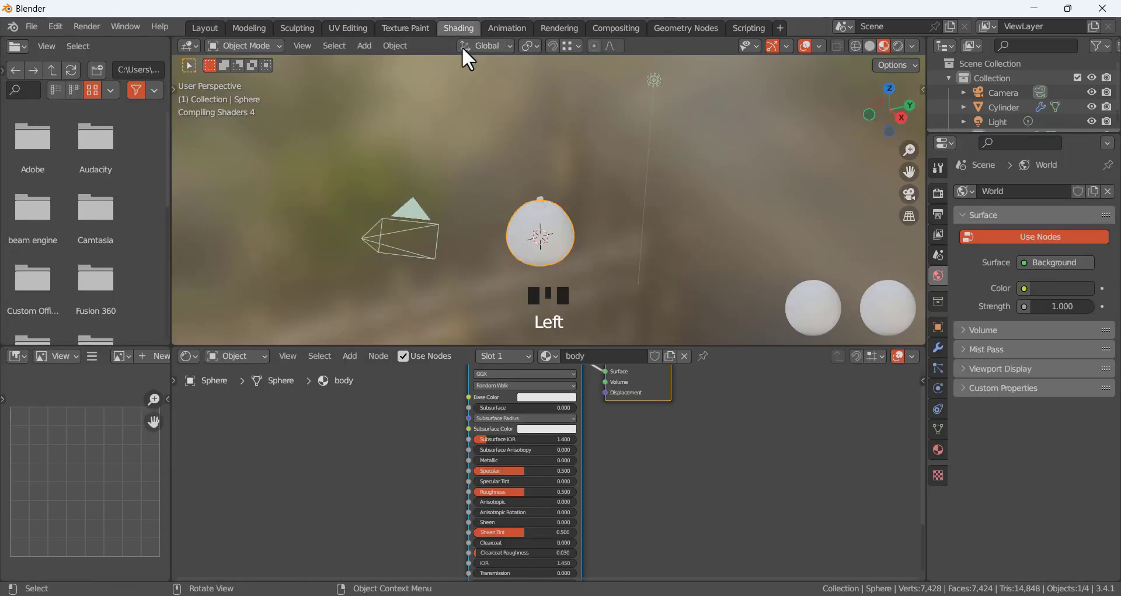
scroll(541, 436, "down", 3)
scroll(540, 436, "down", 3)
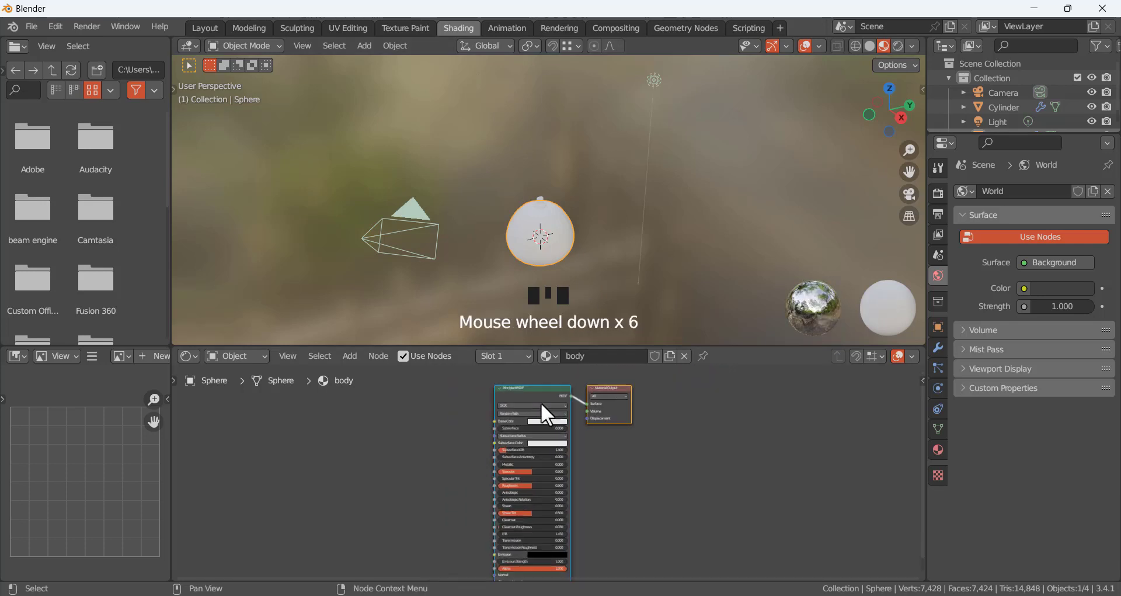
Search the add-ons in Preferences for "node" to check that Node Wrangler is enabled, and close the Preferences
left_click(56, 27)
left_click(111, 234)
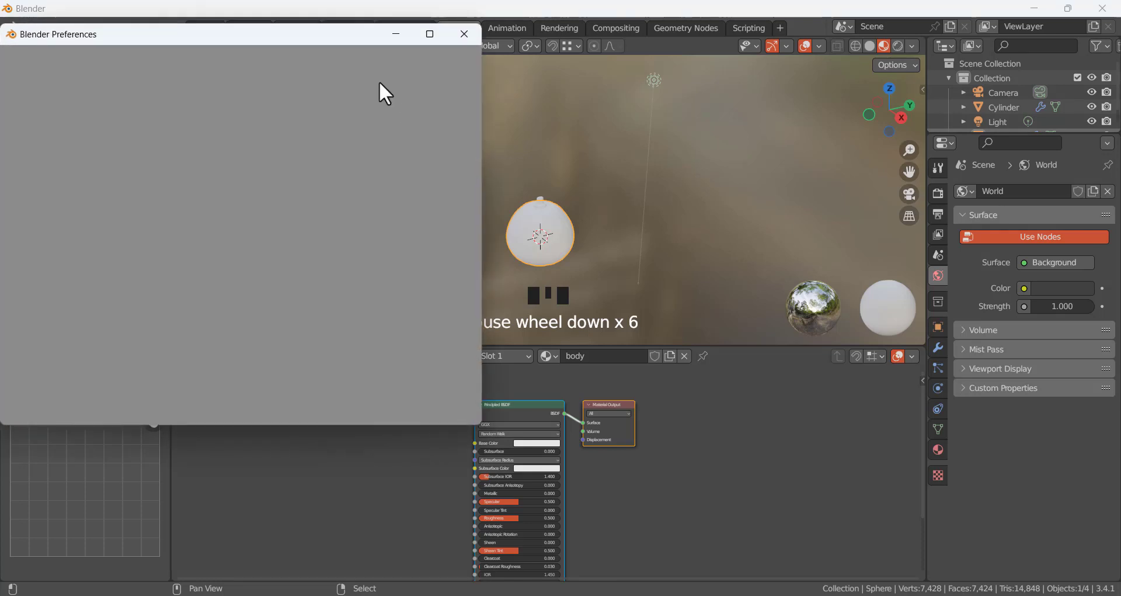
left_click(404, 79)
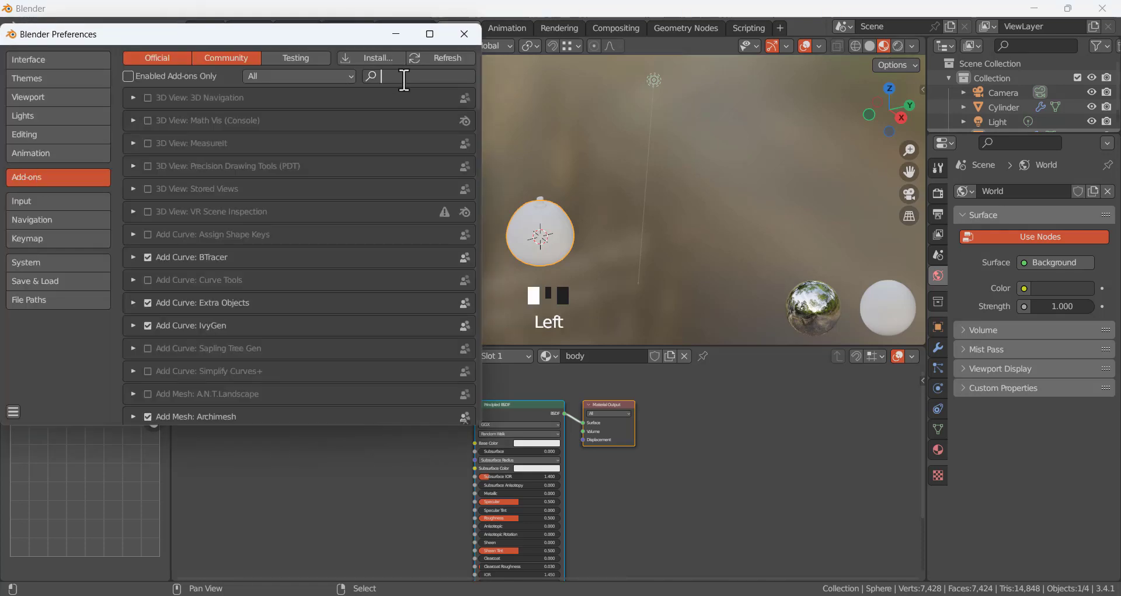
type("node")
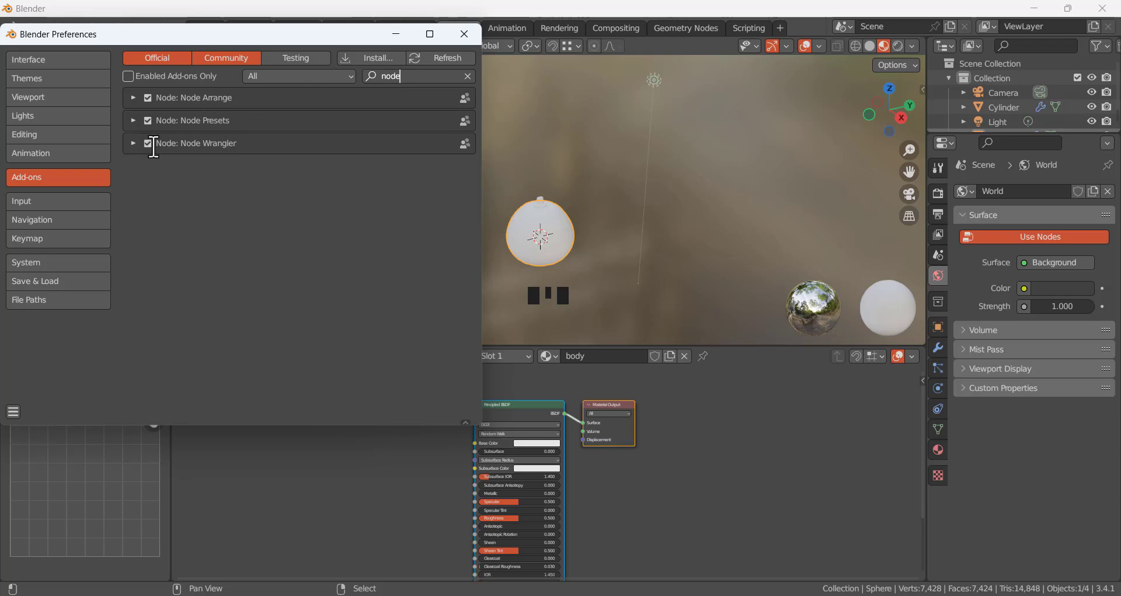
left_click(465, 35)
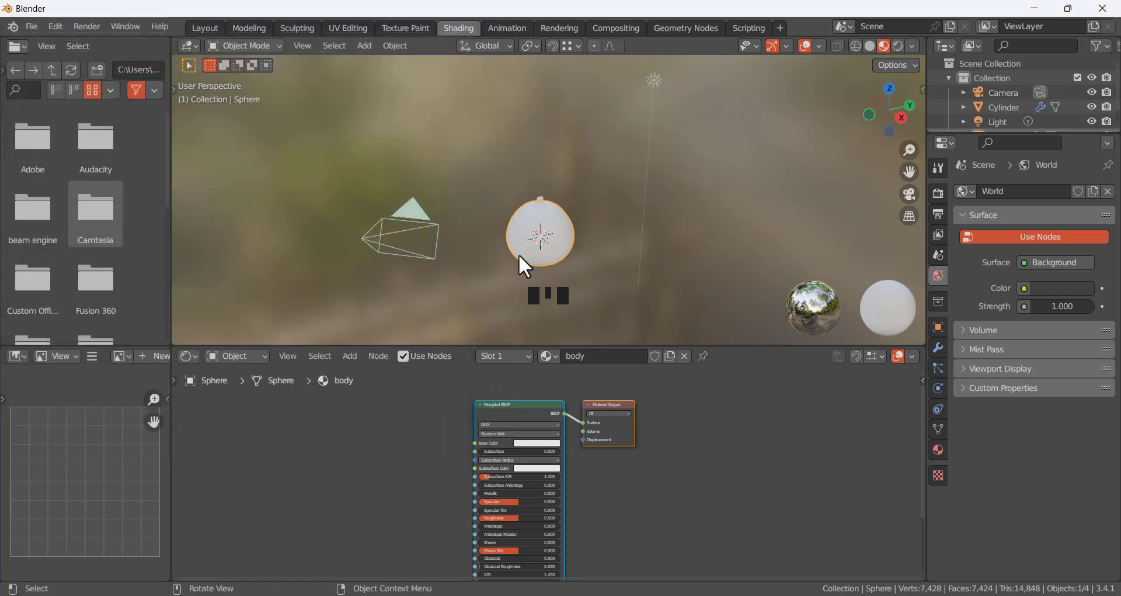
Set the Base Color of the body material's Principled BSDF to orange and look at the colour on the pumpkin
scroll(526, 439, "up", 5)
middle_click_drag(503, 383, 644, 419)
scroll(644, 419, "up", 1)
left_click(468, 437)
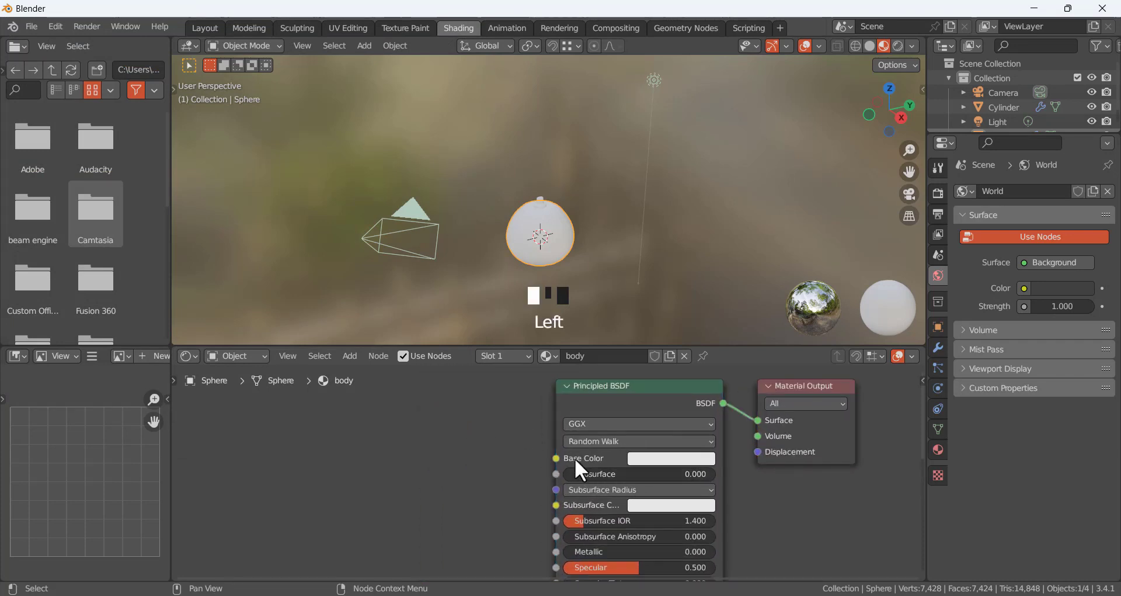
left_click(667, 459)
left_click_drag(683, 313, 672, 342)
scroll(570, 237, "up", 5)
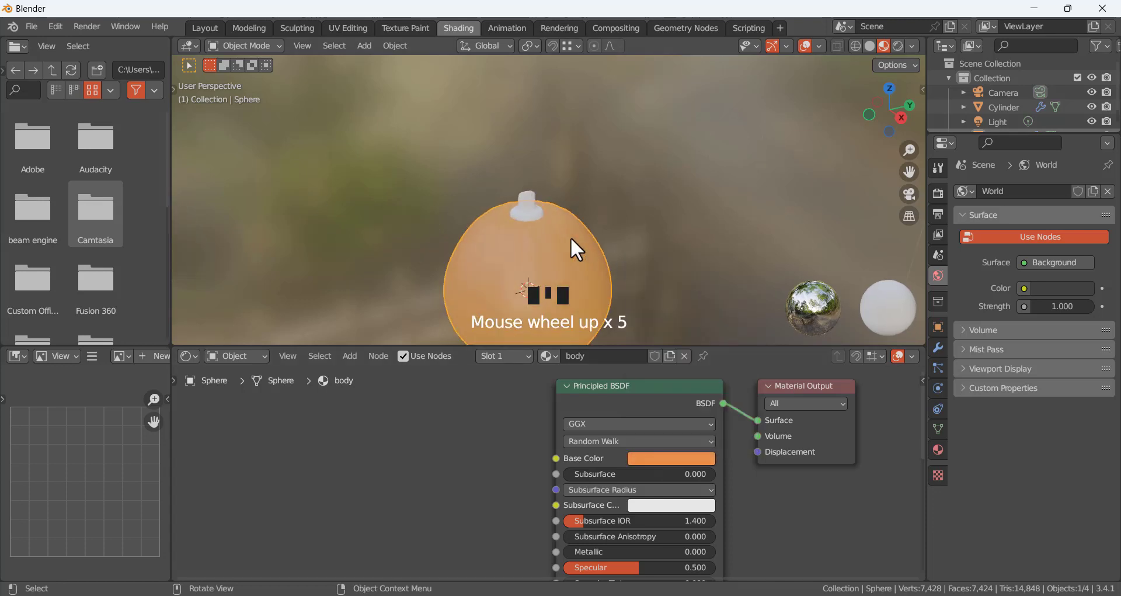
scroll(571, 237, "down", 2)
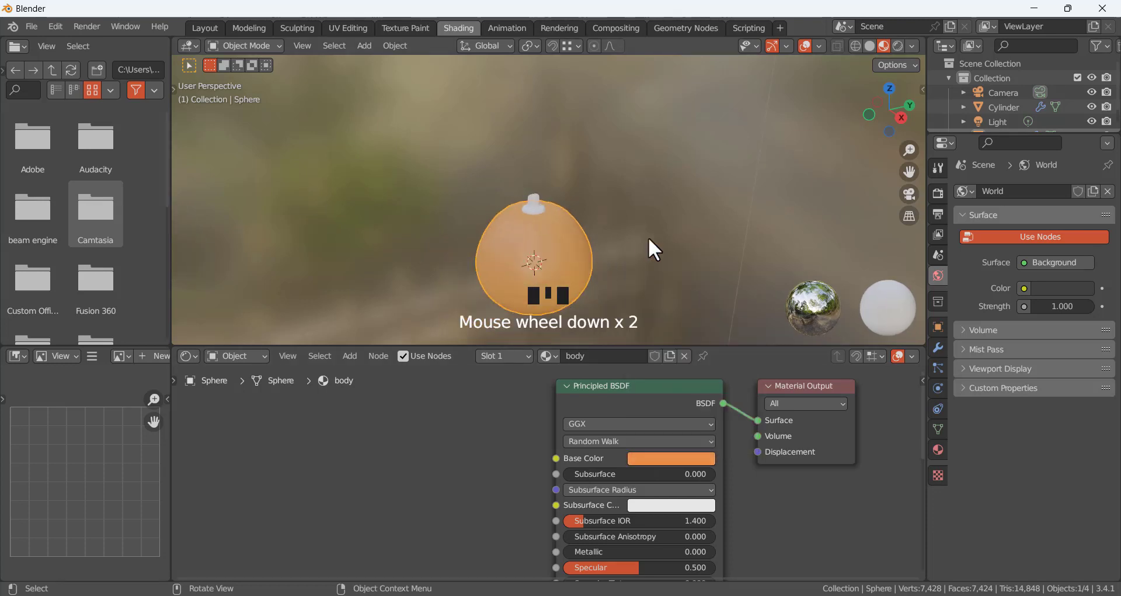
Set the render engine to Cycles on GPU Compute and show the viewport in Rendered shading
left_click(940, 189)
left_click(1042, 192)
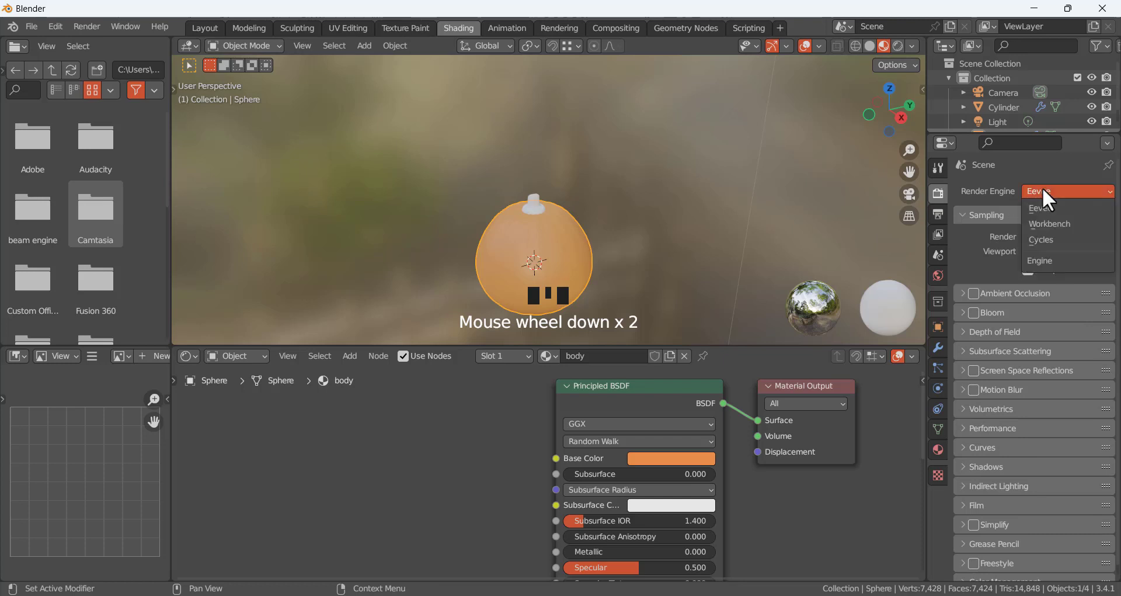
left_click(1045, 239)
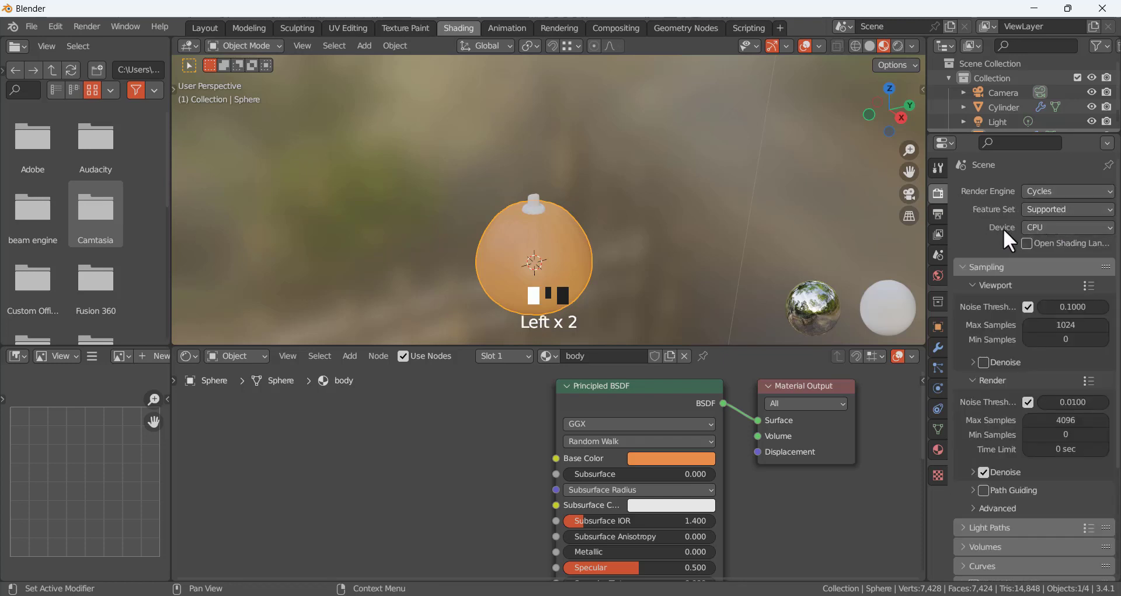
left_click(1041, 228)
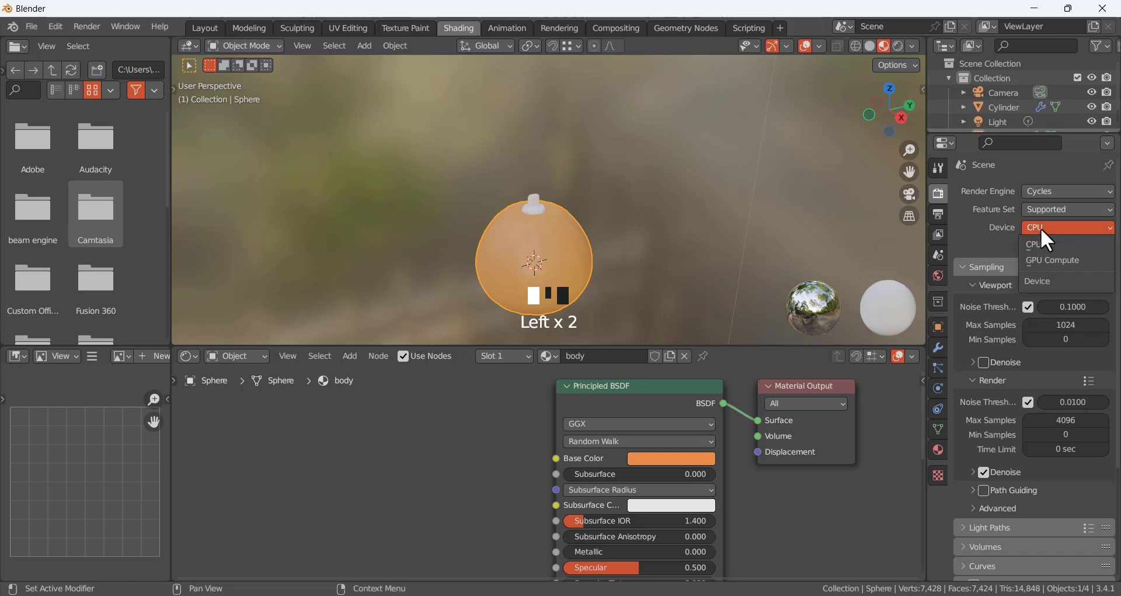
left_click(1041, 264)
scroll(503, 266, "up", 2)
scroll(502, 266, "down", 2)
middle_click_drag(503, 266, 576, 224)
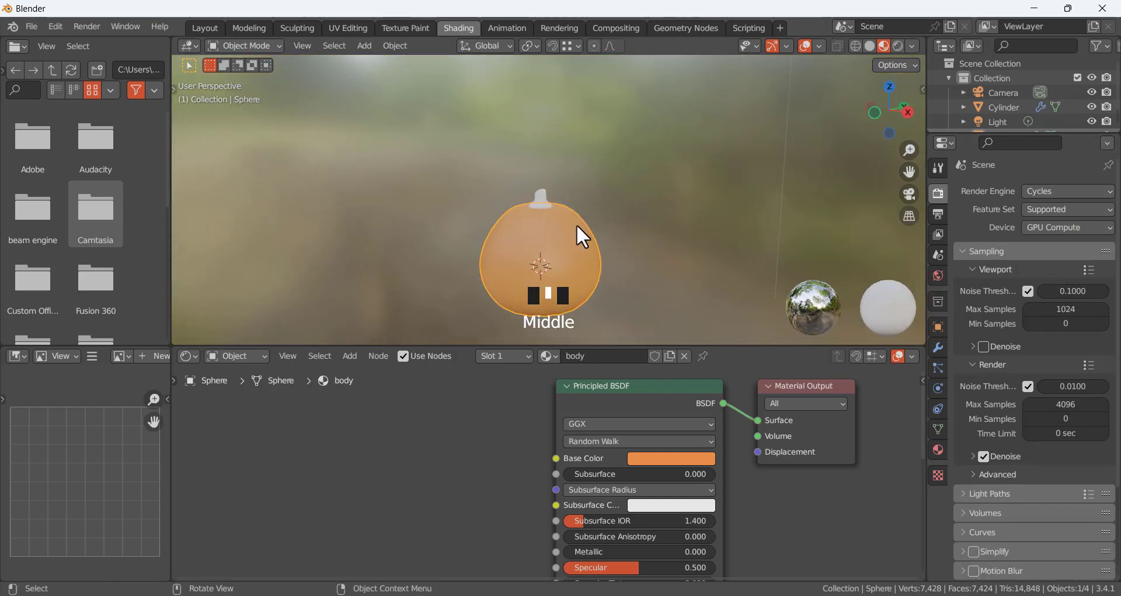
left_click(897, 44)
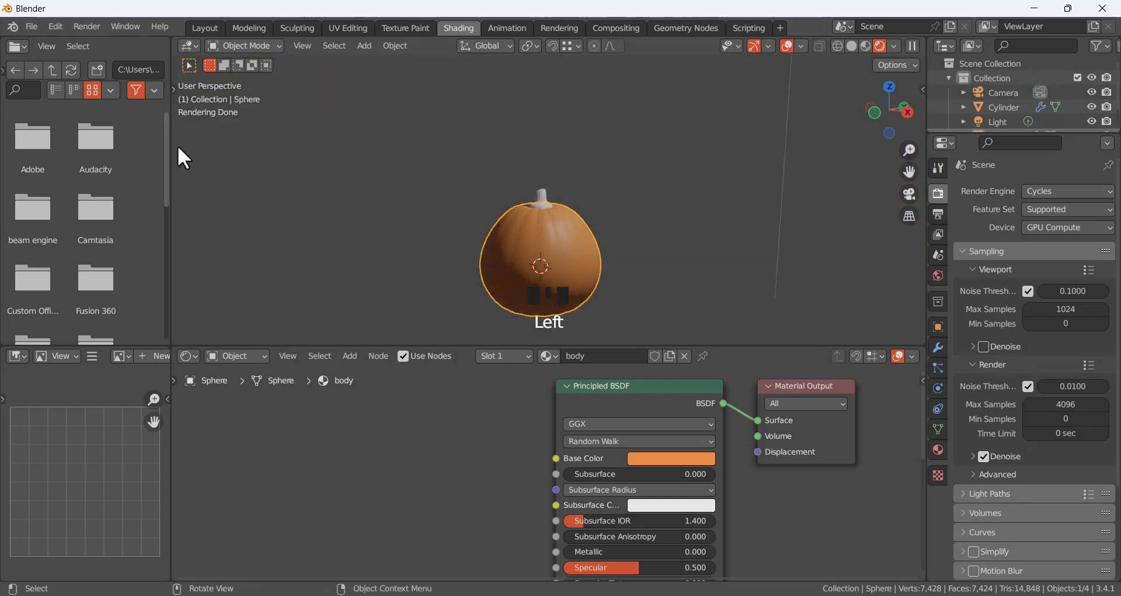
Join the file browser area into the 3D viewport so that the viewport takes over its space
left_click_drag(172, 146, 96, 170)
right_click(99, 172)
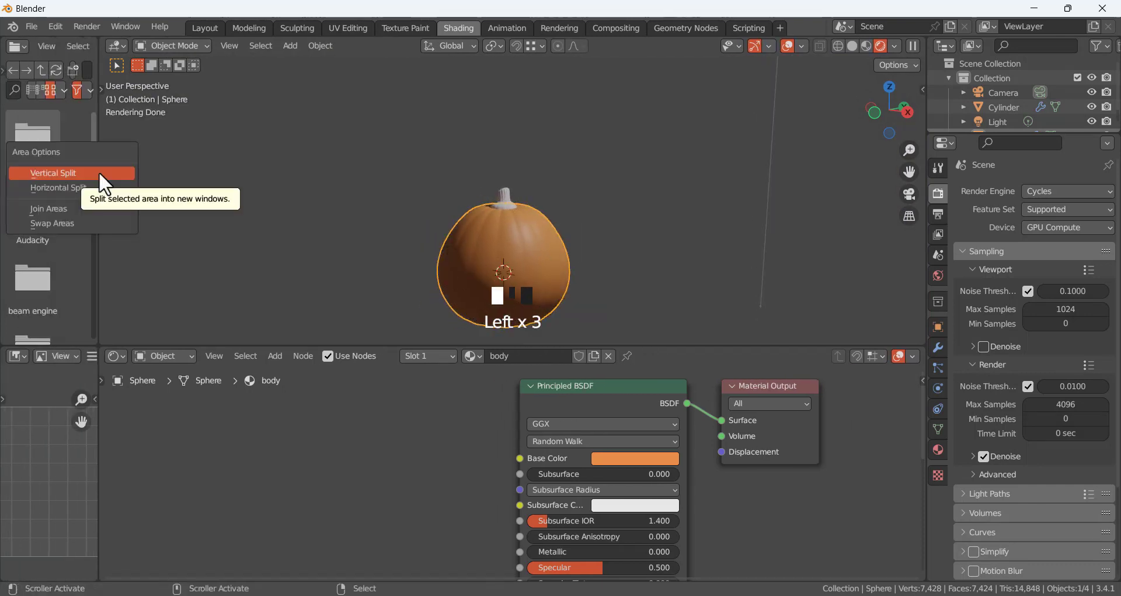
left_click(95, 207)
left_click(11, 174)
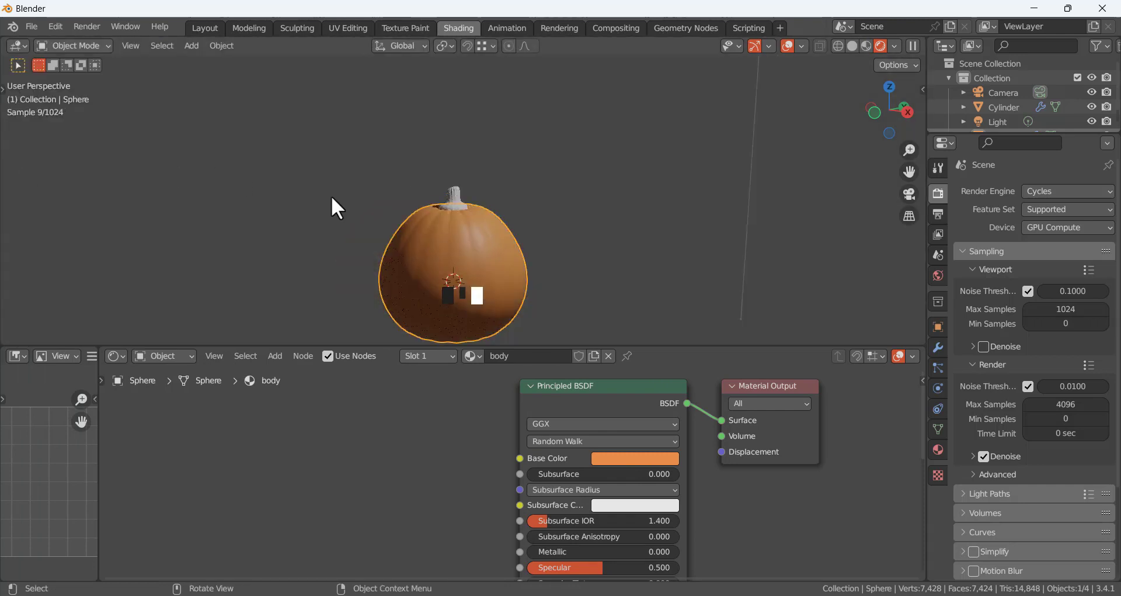
Enlarge the shader editor slightly and move the Principled BSDF node farther away from the Material Output node
mouse_move(342, 346)
left_mouse_down()
mouse_move(342, 411)
mouse_move(343, 334)
left_mouse_up()
scroll(574, 154, "down", 2)
middle_click_drag(574, 154, 549, 292)
left_click_drag(619, 384, 595, 380)
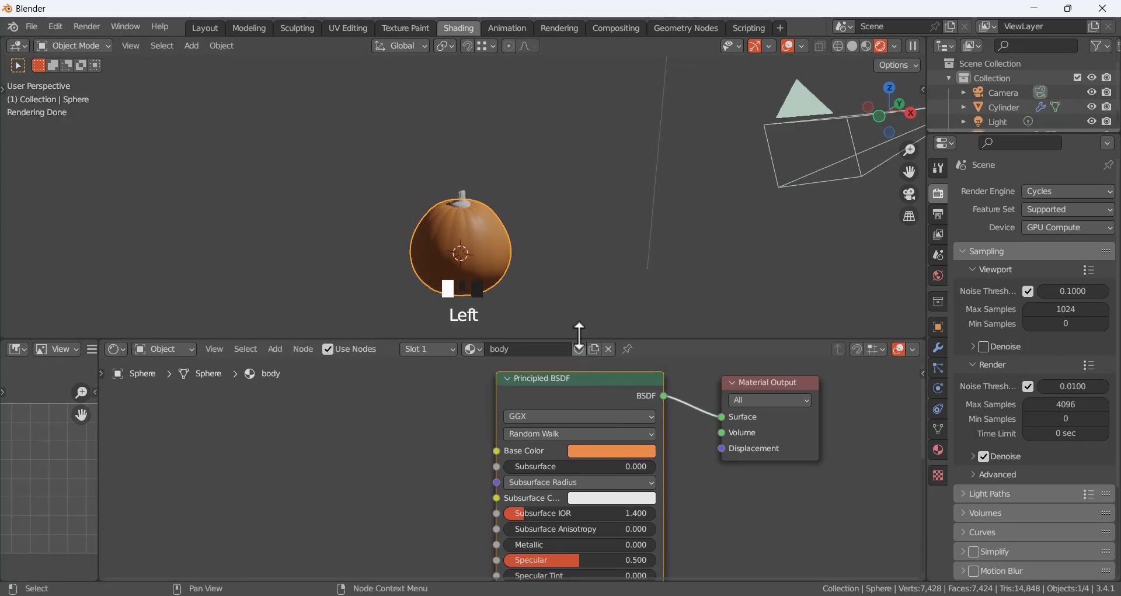
Fine-tune the orange Base Color of the Principled BSDF and inspect the pumpkin up close
left_click(602, 454)
left_click(614, 331)
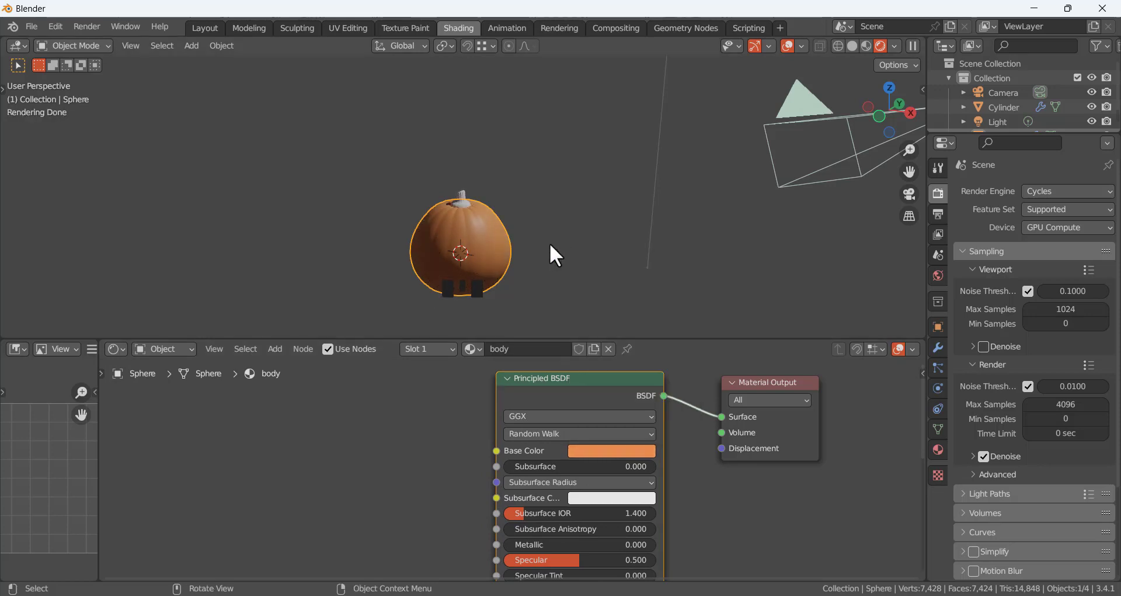
scroll(461, 242, "up", 3)
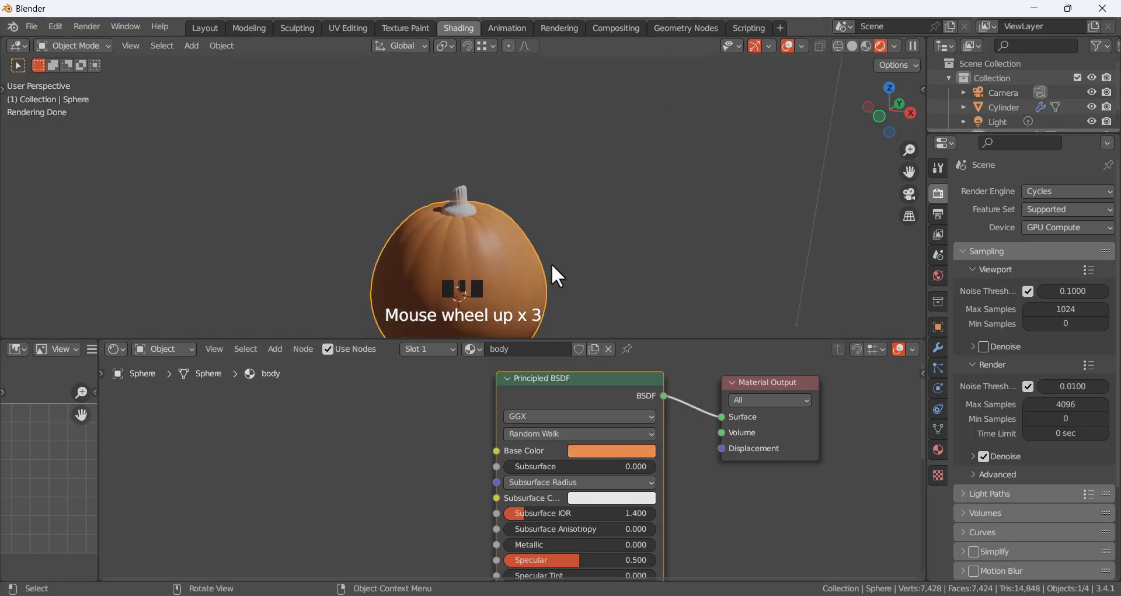
middle_click_drag(563, 275, 594, 196, "shift")
Add a Bump node to the body material and place it beside the Principled BSDF
left_click(425, 419)
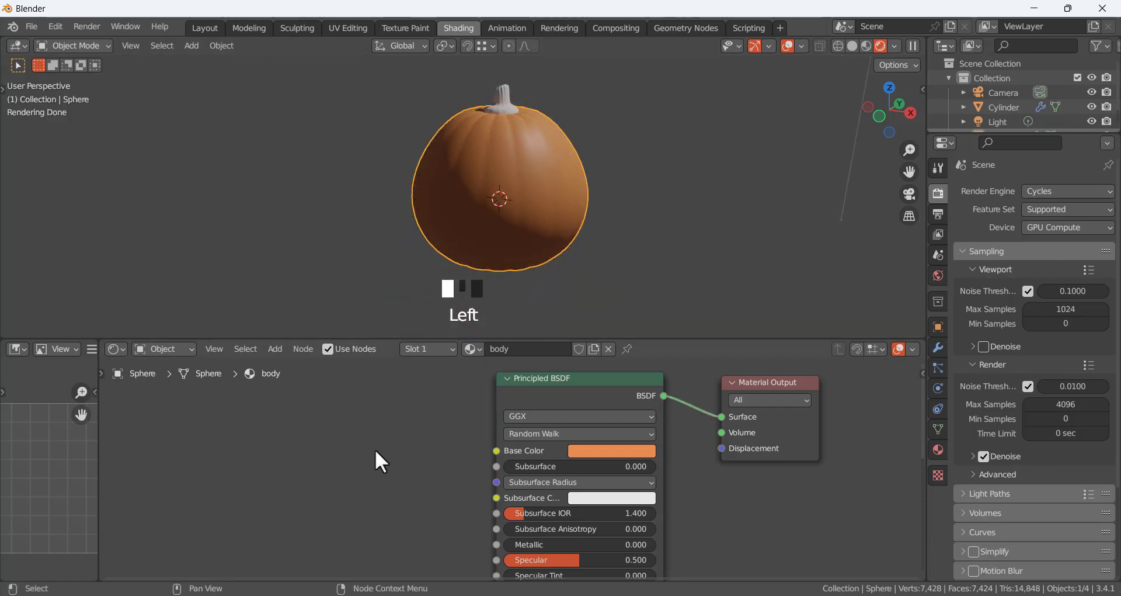
key("shift+a")
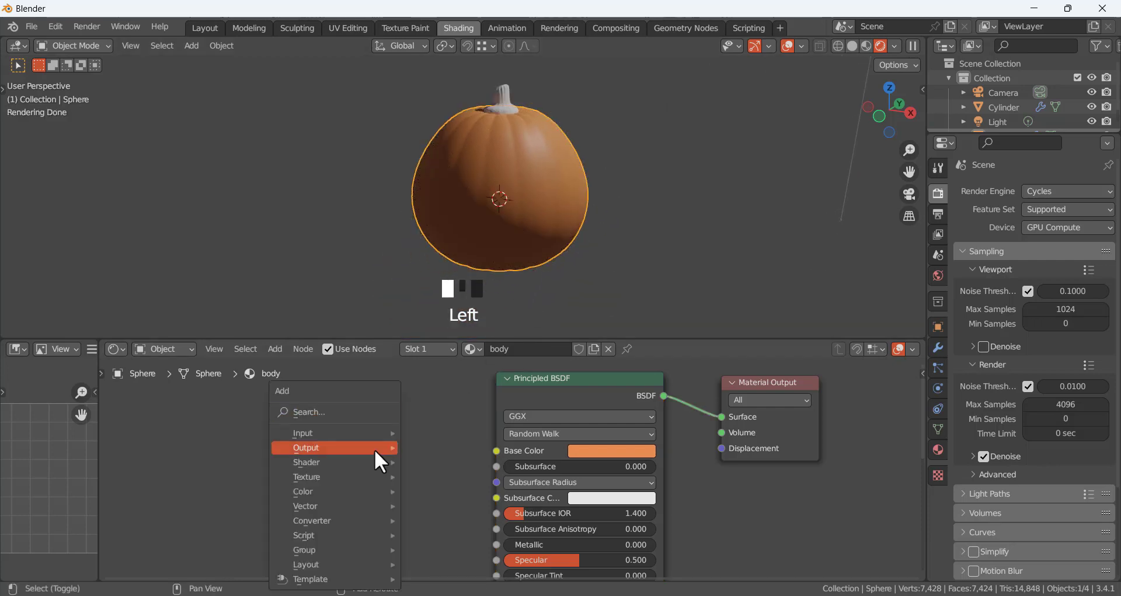
left_click(322, 416)
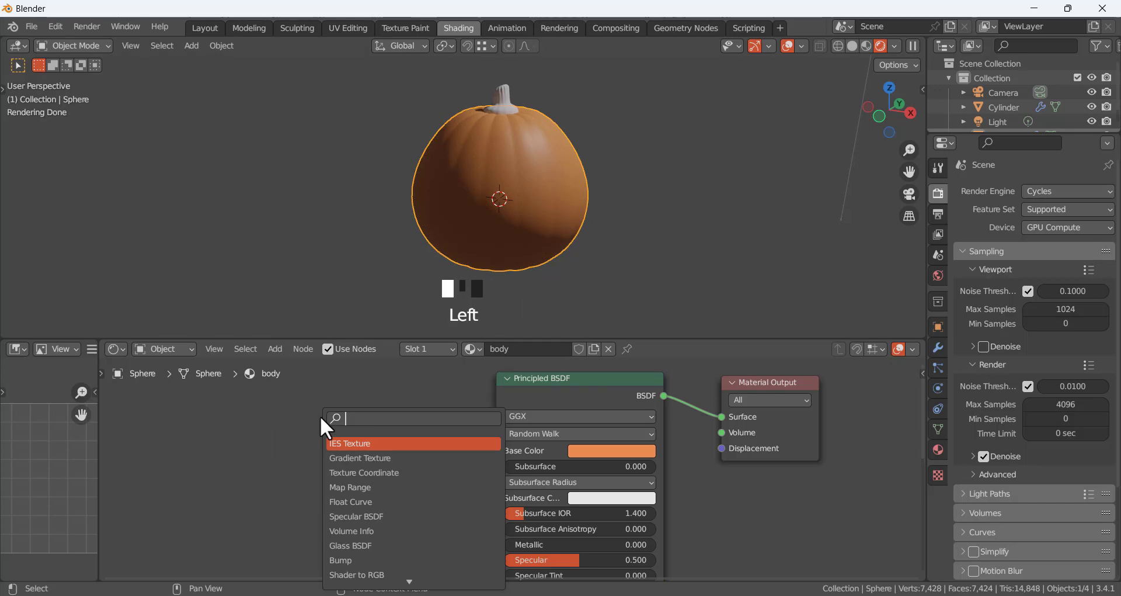
type("bum")
left_click(337, 444)
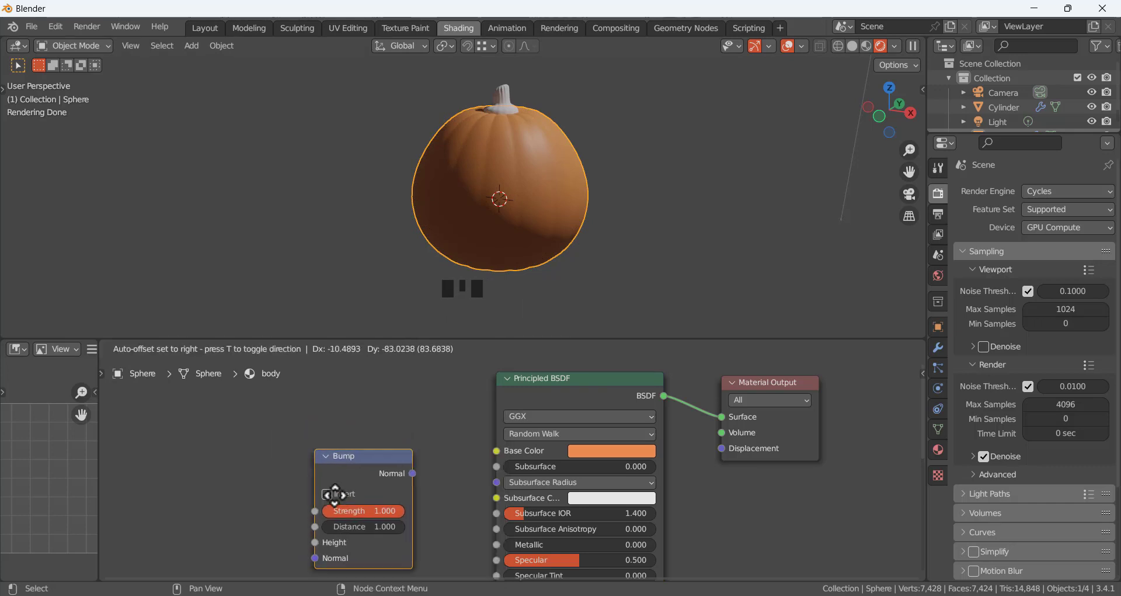
left_click(342, 455)
Connect the Bump node's Normal output to the Normal input of the Principled BSDF
scroll(460, 446, "down", 2)
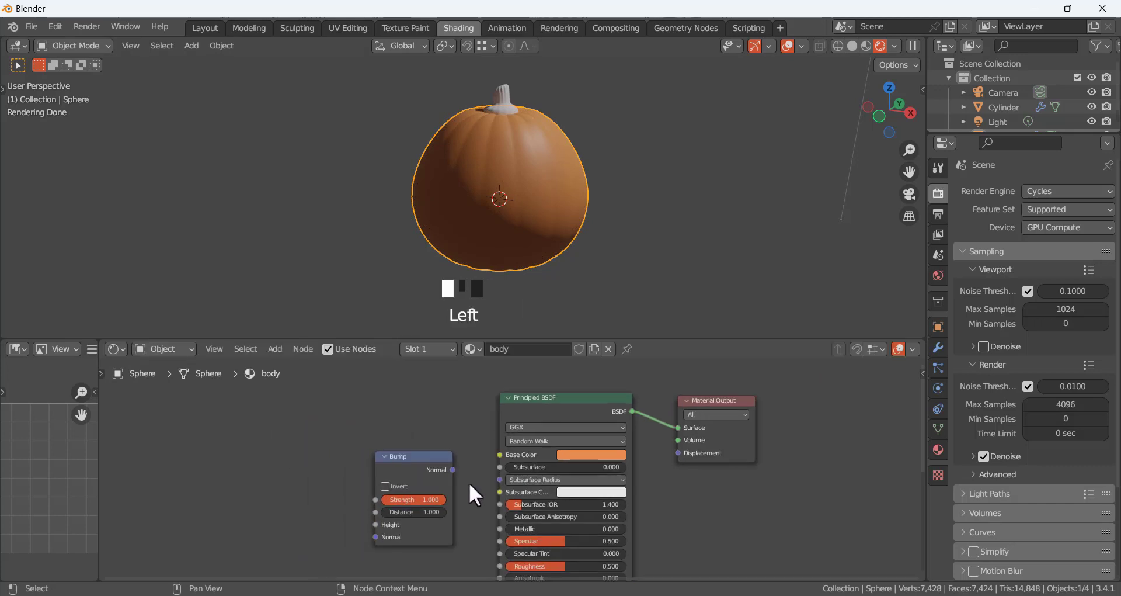
middle_click_drag(469, 482, 439, 374)
left_click_drag(439, 371, 420, 497)
middle_click_drag(491, 511, 514, 393)
left_click_drag(492, 388, 561, 514)
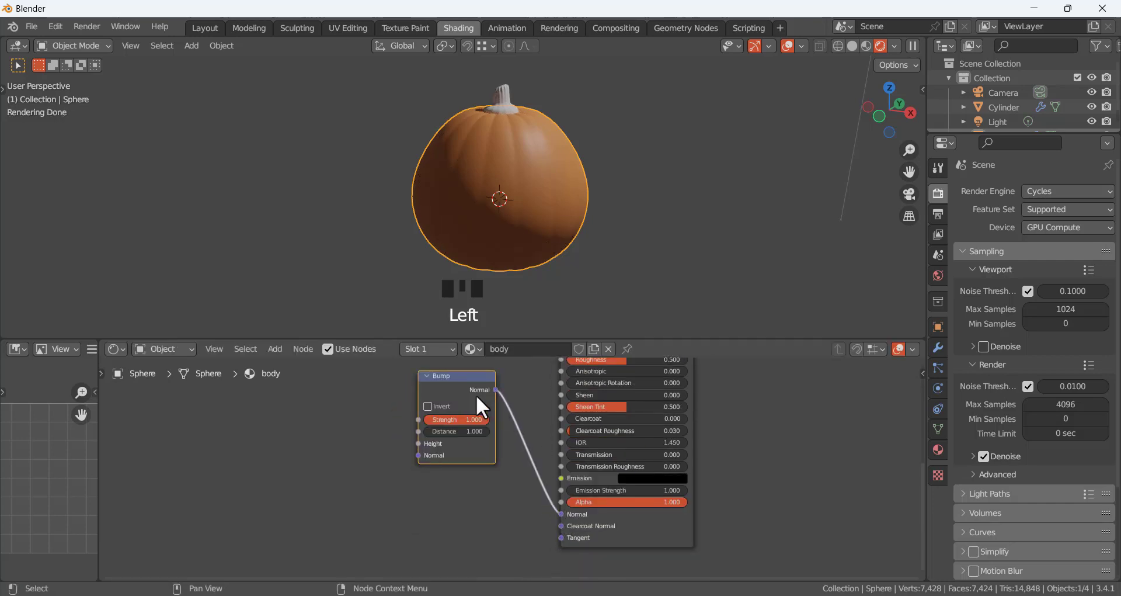
Add a Noise Texture node before the Bump node and connect its Color output to the Bump's Height input
left_click(322, 411)
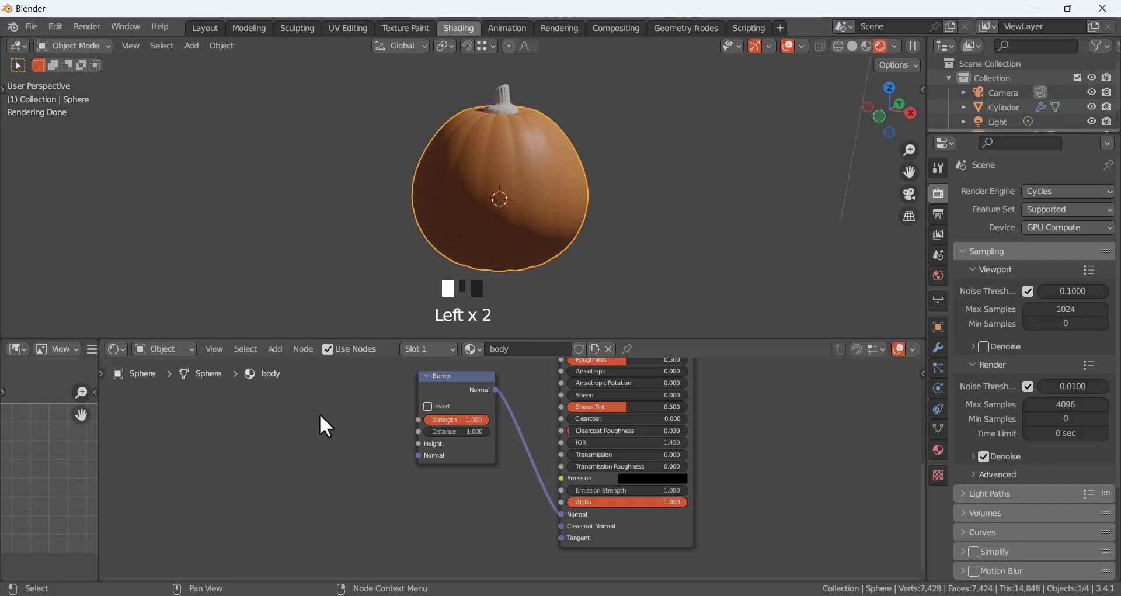
key("shift+a")
left_click(318, 411)
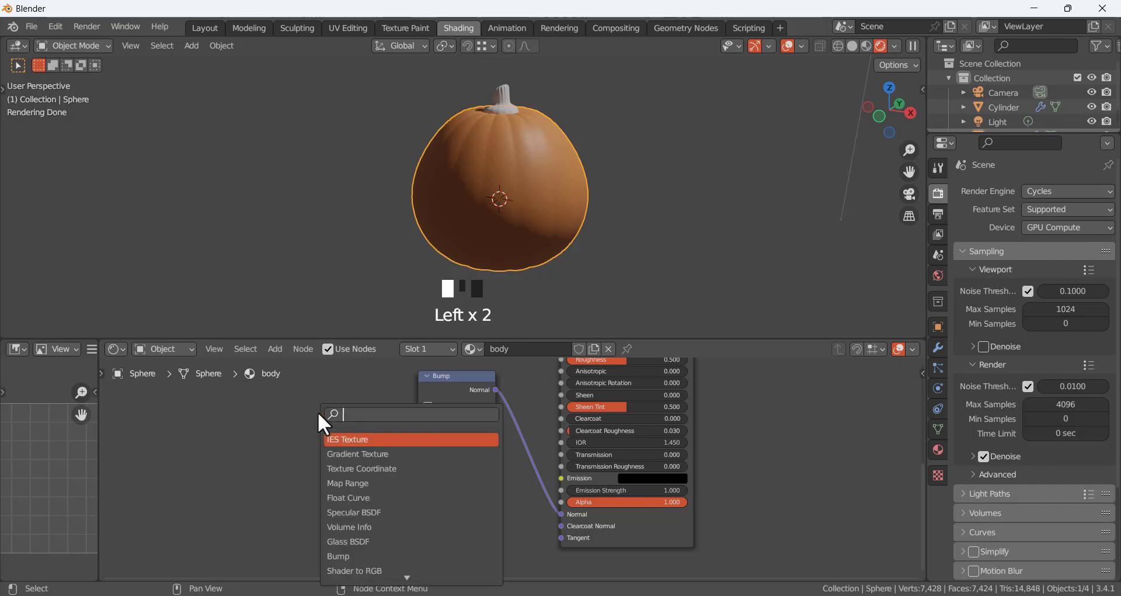
type("noi")
left_click(360, 439)
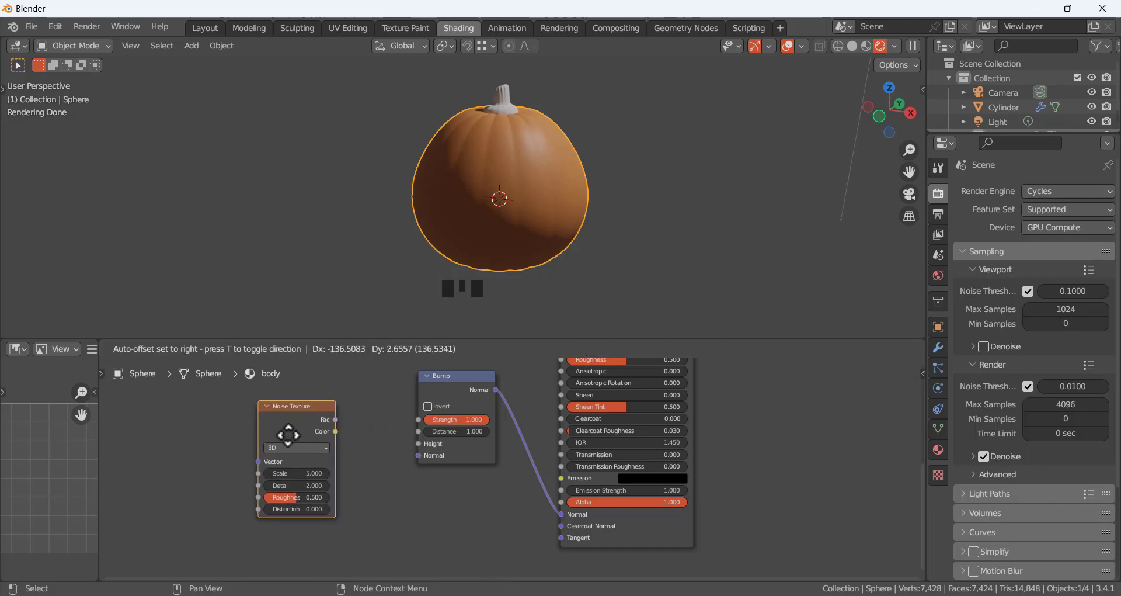
left_click(271, 427)
middle_click_drag(338, 409, 370, 426)
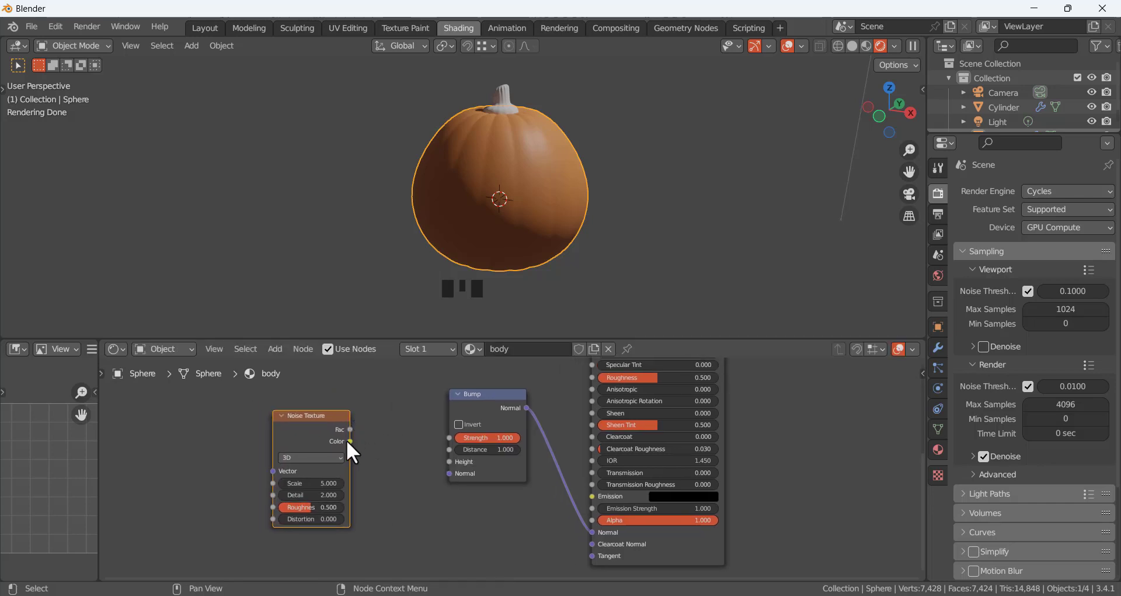
left_click_drag(350, 441, 450, 461)
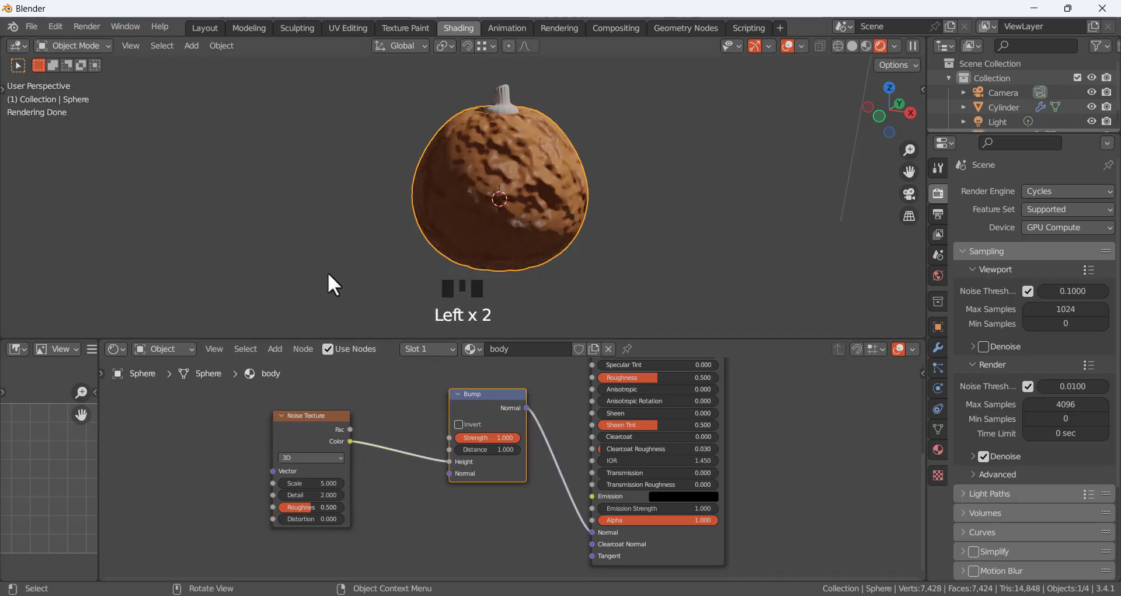
Set the Noise Texture's Scale to 8.800 and the Bump's Strength to 0.733, and check the pumpkin's surface
left_click_drag(312, 483, 336, 483)
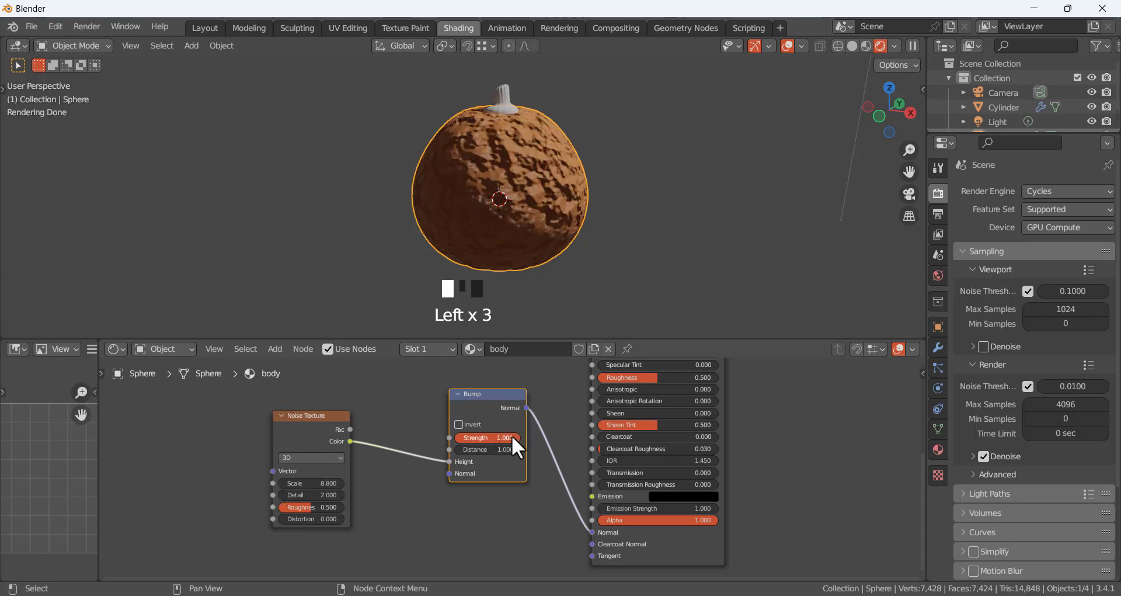
left_click_drag(512, 436, 498, 435)
middle_click_drag(492, 194, 505, 142)
scroll(510, 130, "up", 2)
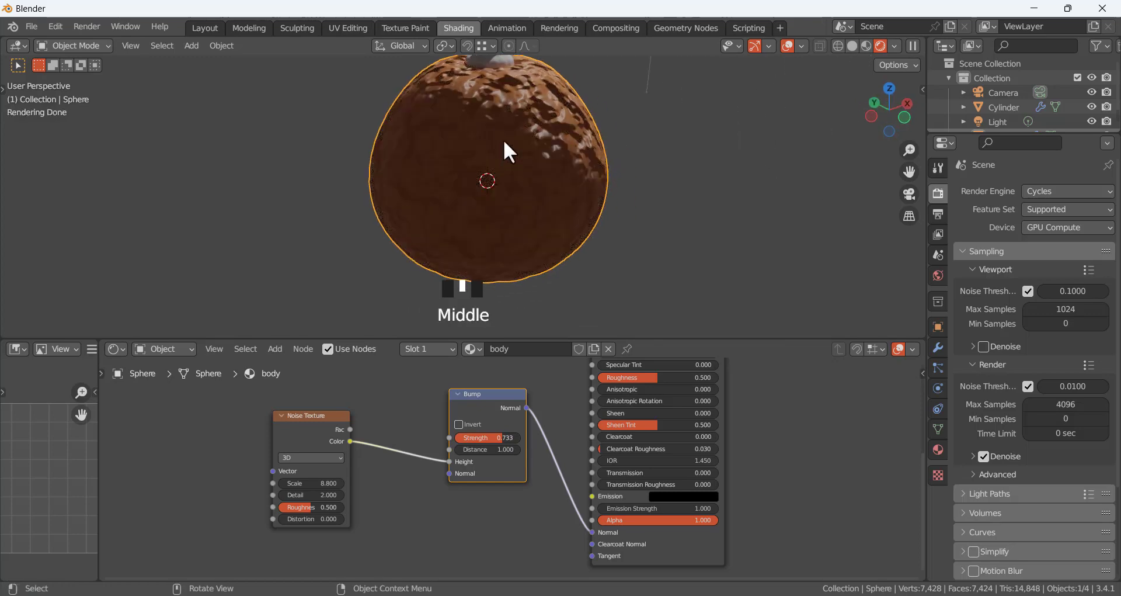
Set the Noise Texture's Scale to 25.100, Detail to 9.000 and Roughness to 0.000, checking the bumps on the body
left_click_drag(310, 483, 405, 483)
scroll(506, 181, "down", 2)
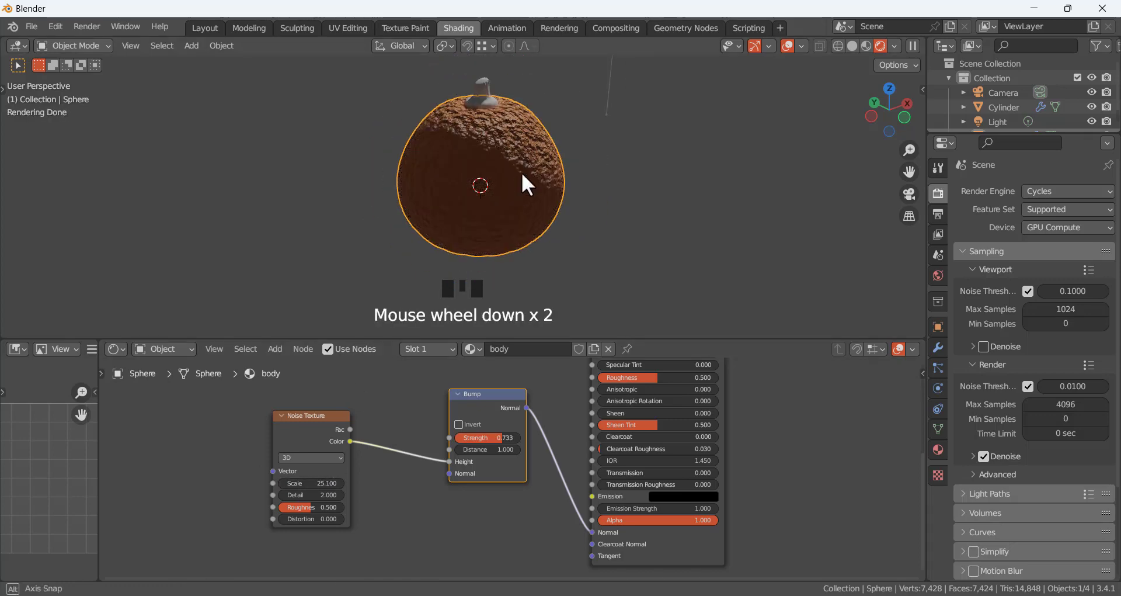
middle_click_drag(521, 171, 490, 146)
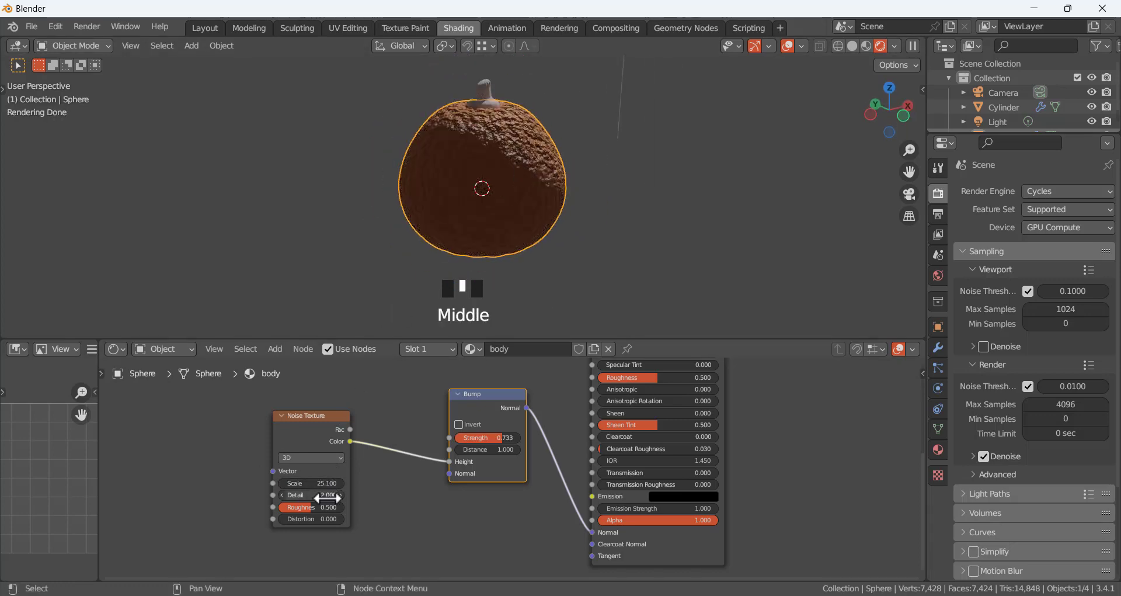
mouse_move(324, 507)
left_mouse_down()
mouse_move(292, 507)
mouse_move(338, 494)
left_mouse_up()
scroll(463, 170, "up", 4)
scroll(479, 173, "down", 4)
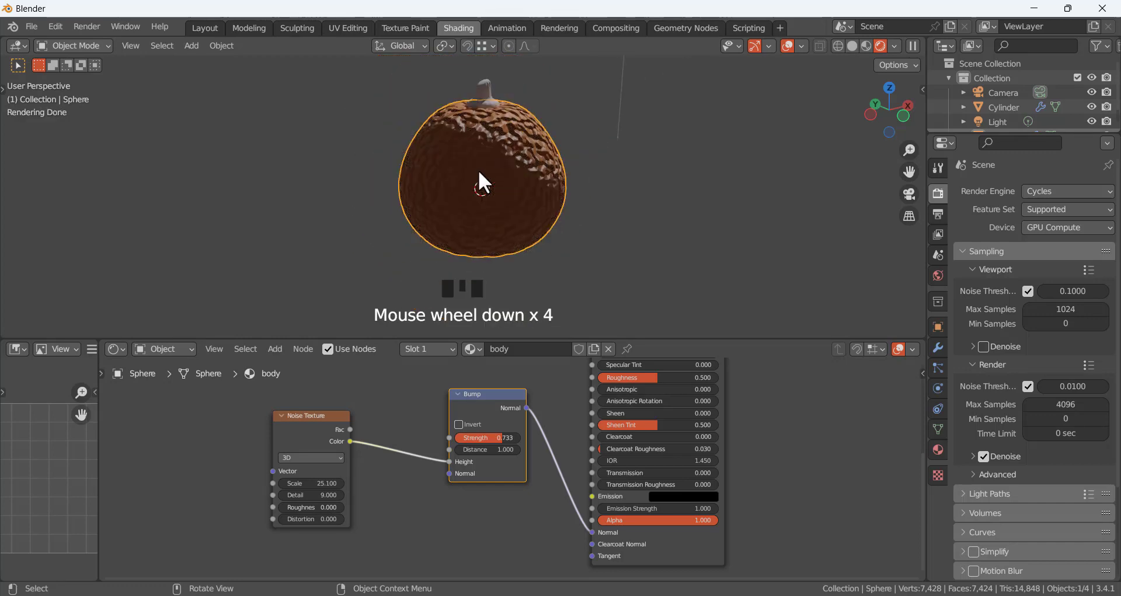
Switch the viewport to Material Preview shading and view the bumpy body from the side
left_click(862, 46)
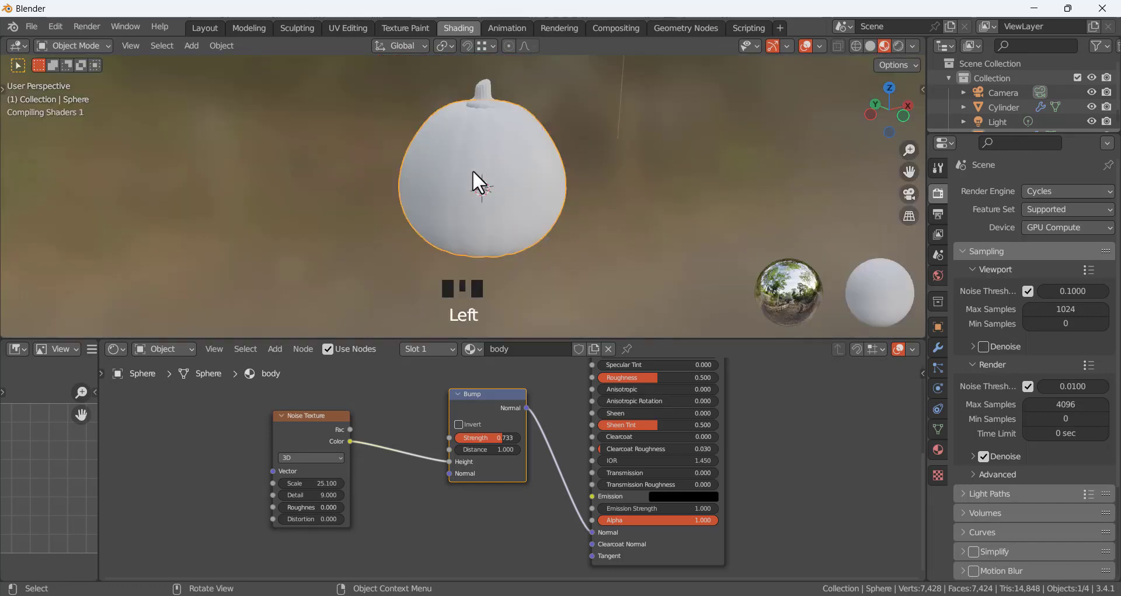
scroll(472, 170, "down", 1)
scroll(464, 164, "up", 2)
middle_click_drag(440, 165, 514, 156)
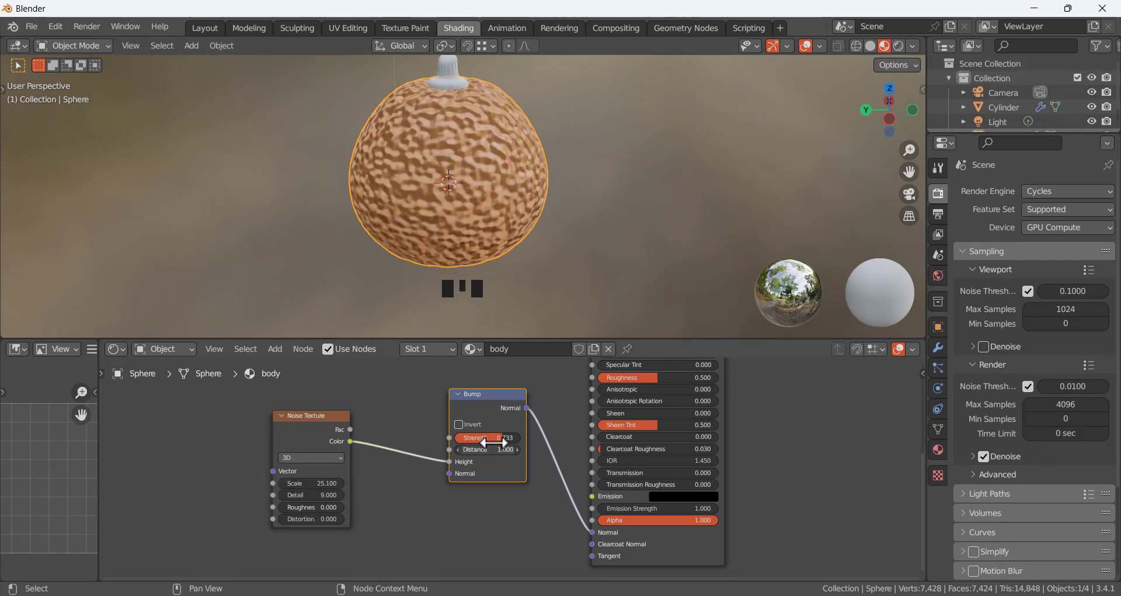
Set the Bump's Strength to 0.087 and Distance to 4.100, and the Noise Texture's Distortion to 2.700, Detail to 1.400 and Scale to 21.200
left_click_drag(500, 438, 471, 437)
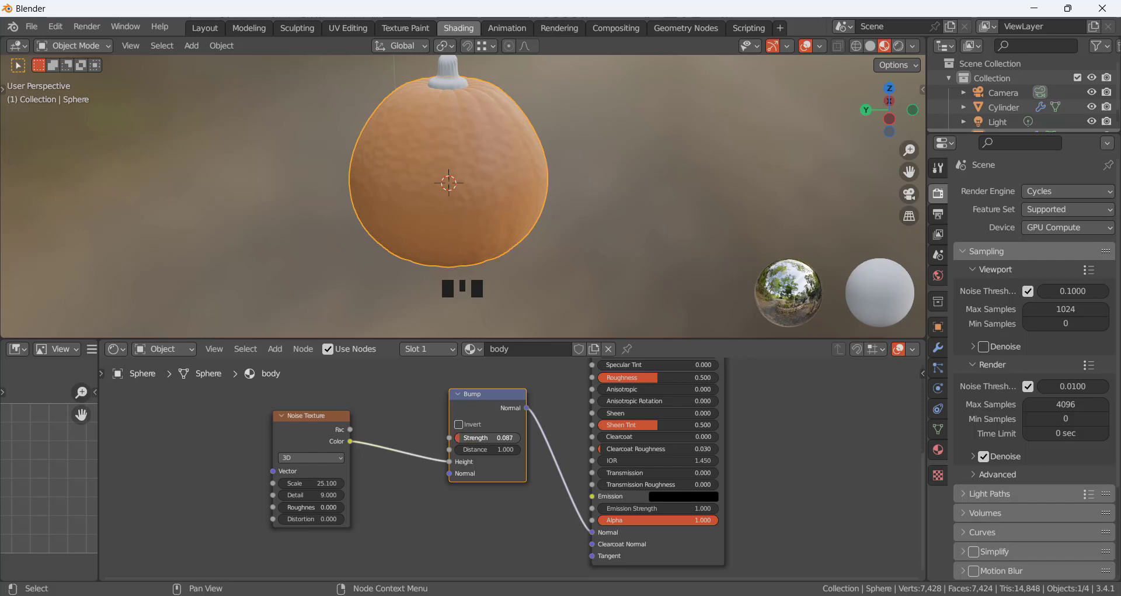
left_click_drag(476, 449, 487, 449)
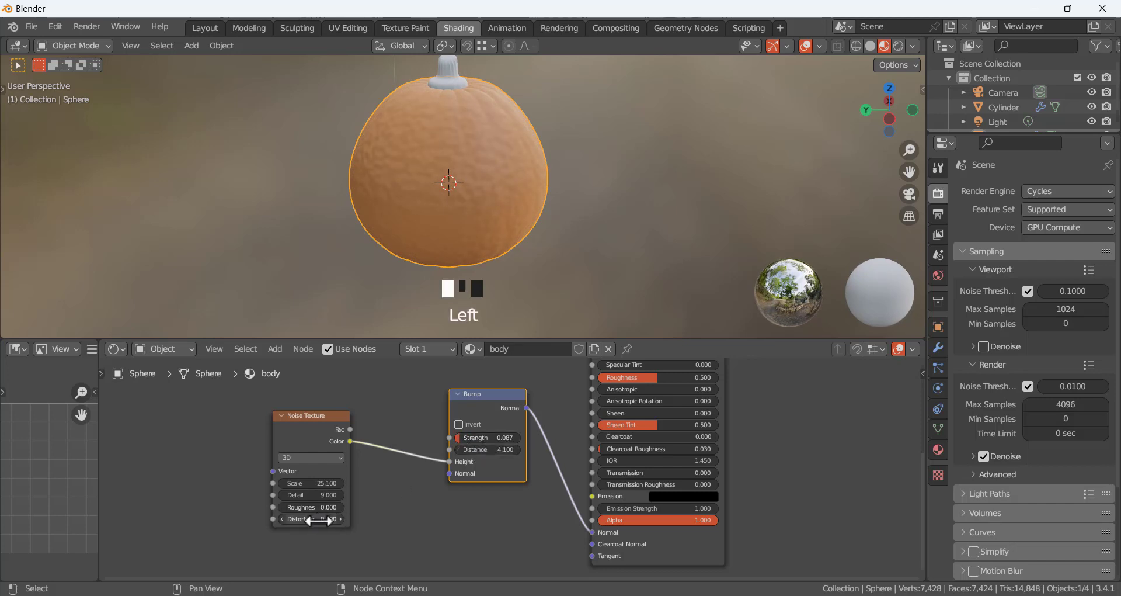
left_click_drag(319, 520, 295, 519)
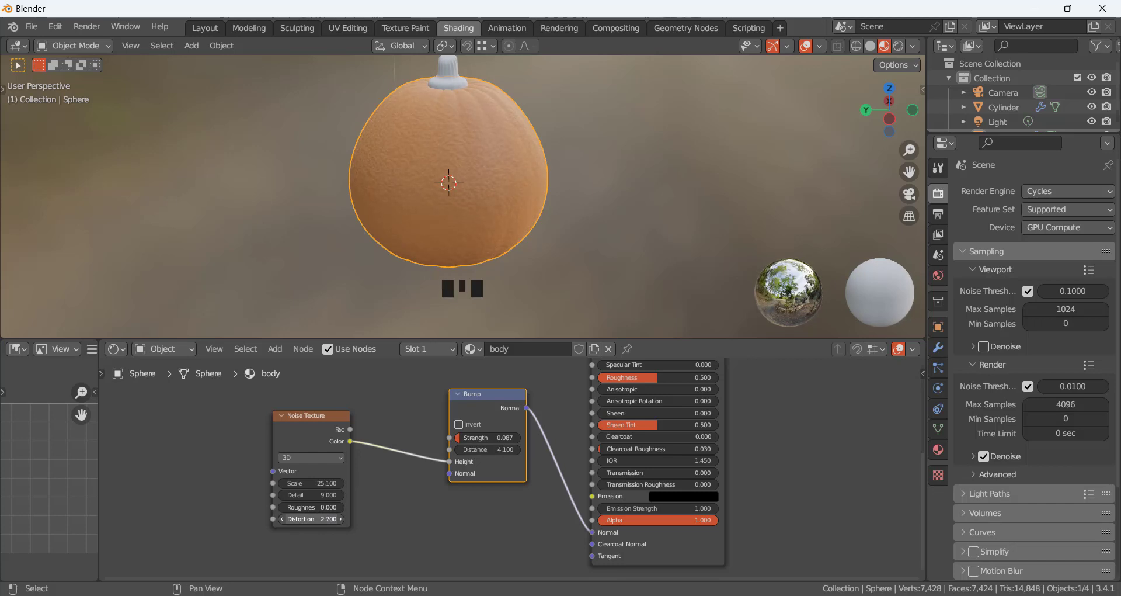
mouse_move(309, 494)
left_mouse_down()
mouse_move(325, 495)
mouse_move(308, 495)
left_mouse_up()
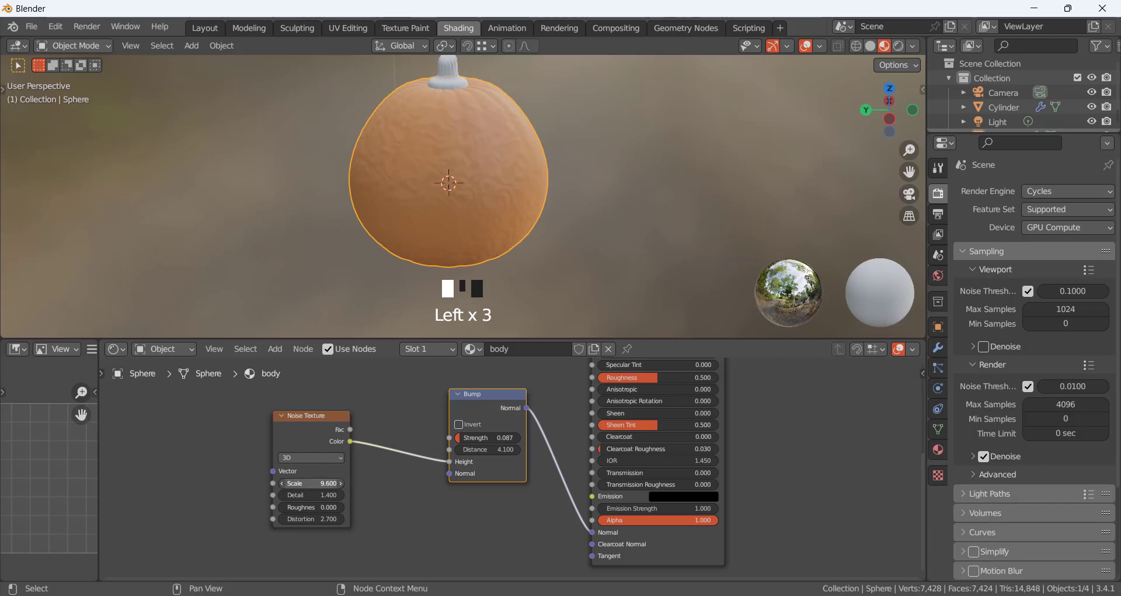
left_click_drag(310, 483, 322, 483)
scroll(473, 156, "up", 3)
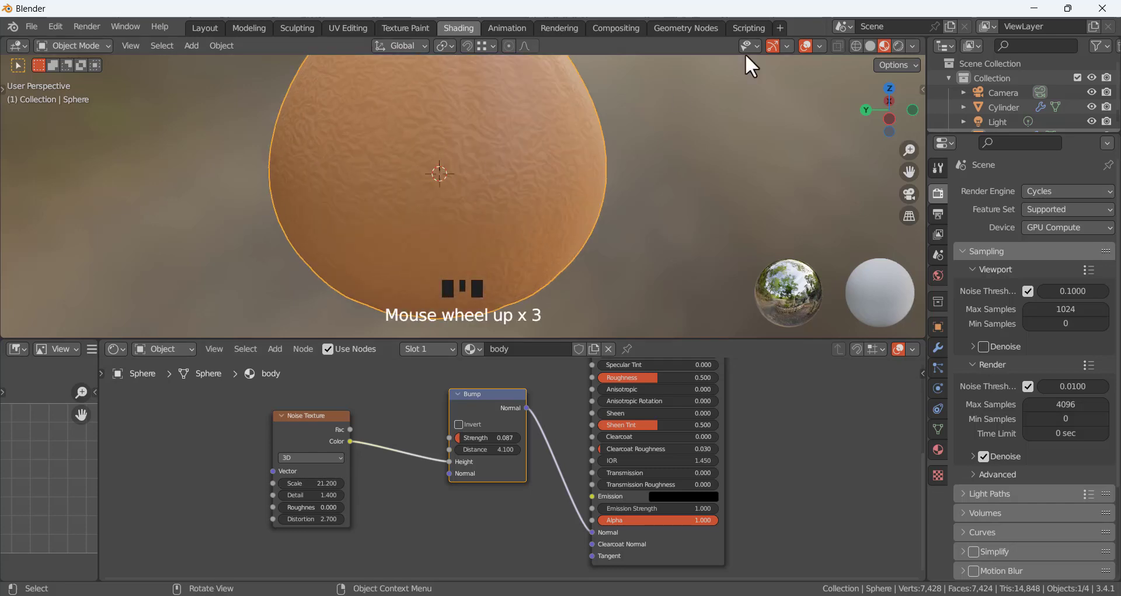
Switch the viewport to Rendered shading and examine the bumps on the lit side of the body
left_click(895, 43)
scroll(420, 180, "down", 4)
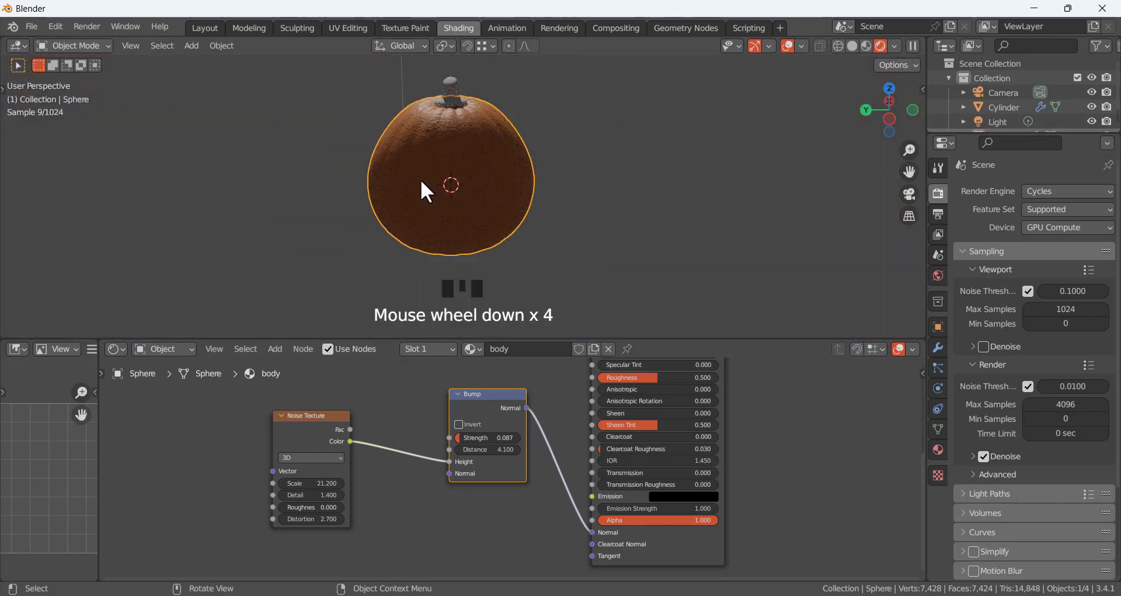
mouse_move(420, 180)
middle_mouse_down()
mouse_move(438, 138)
mouse_move(518, 142)
mouse_move(393, 194)
mouse_move(372, 181)
mouse_move(437, 176)
middle_mouse_up()
scroll(394, 194, "up", 2)
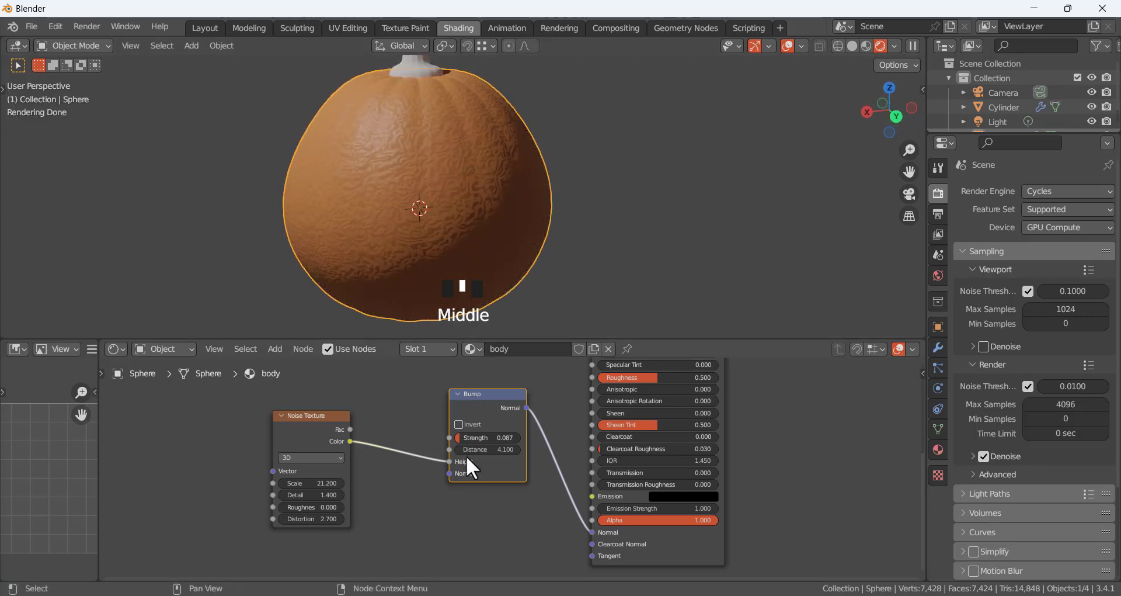
Set the Bump's Distance to 2.900 and the Noise Texture's Scale to 21.100, Detail to 4.700 and Roughness to 0.420
left_click_drag(468, 451, 449, 461)
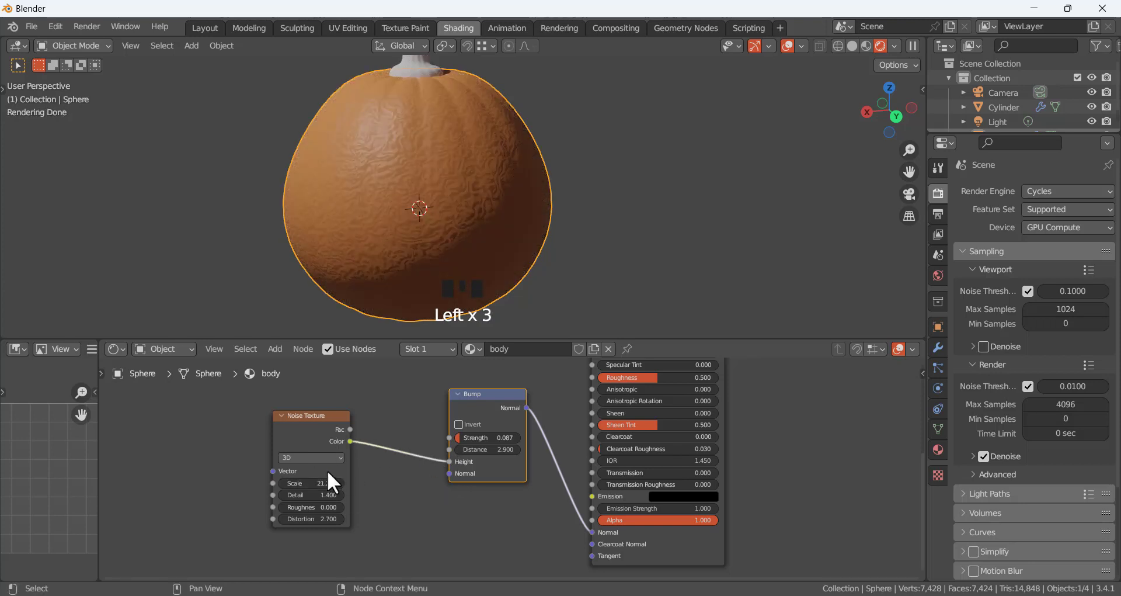
left_click_drag(321, 481, 292, 483)
scroll(426, 191, "up", 4)
scroll(439, 209, "down", 6)
middle_click_drag(439, 209, 463, 134)
scroll(475, 201, "up", 4)
scroll(475, 198, "down", 3)
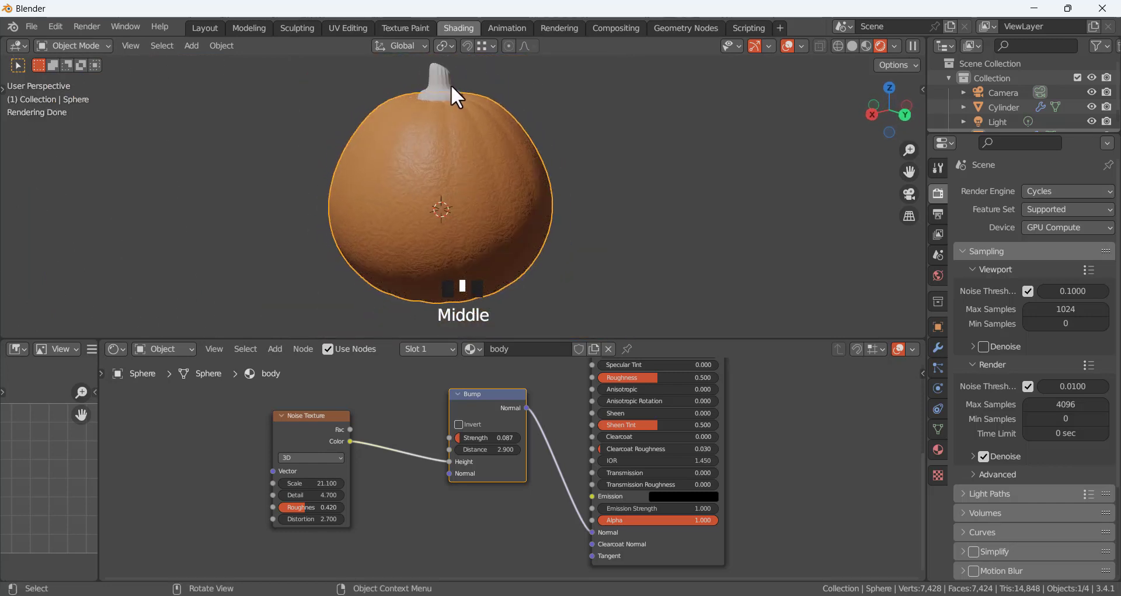
Select the pumpkin's stem and give it a new material named Material.001Stem
middle_click_drag(582, 430, 406, 515)
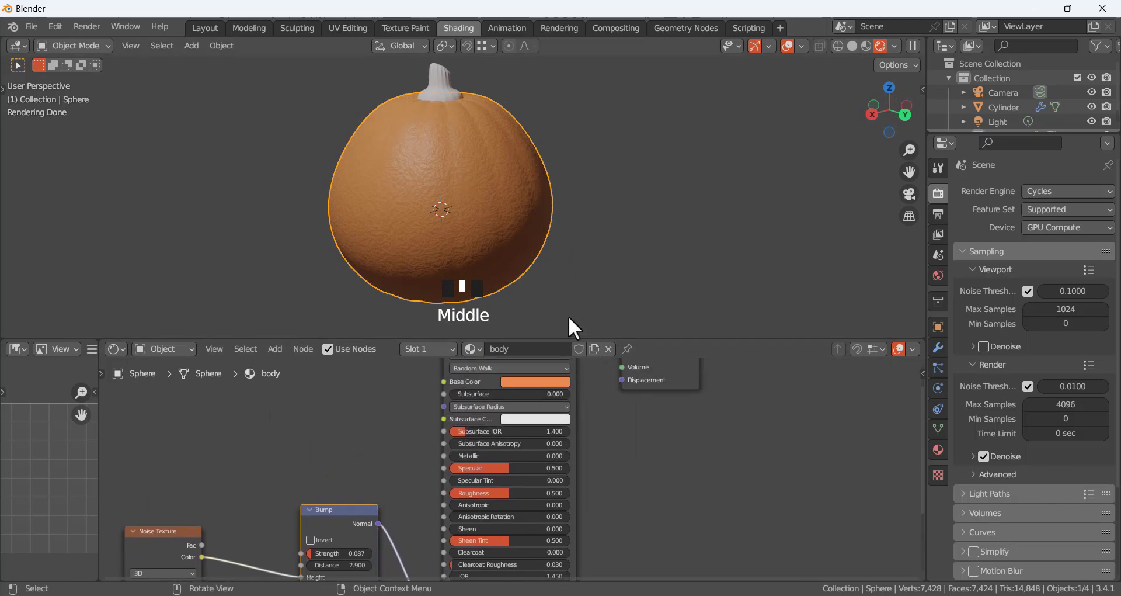
left_click(435, 82)
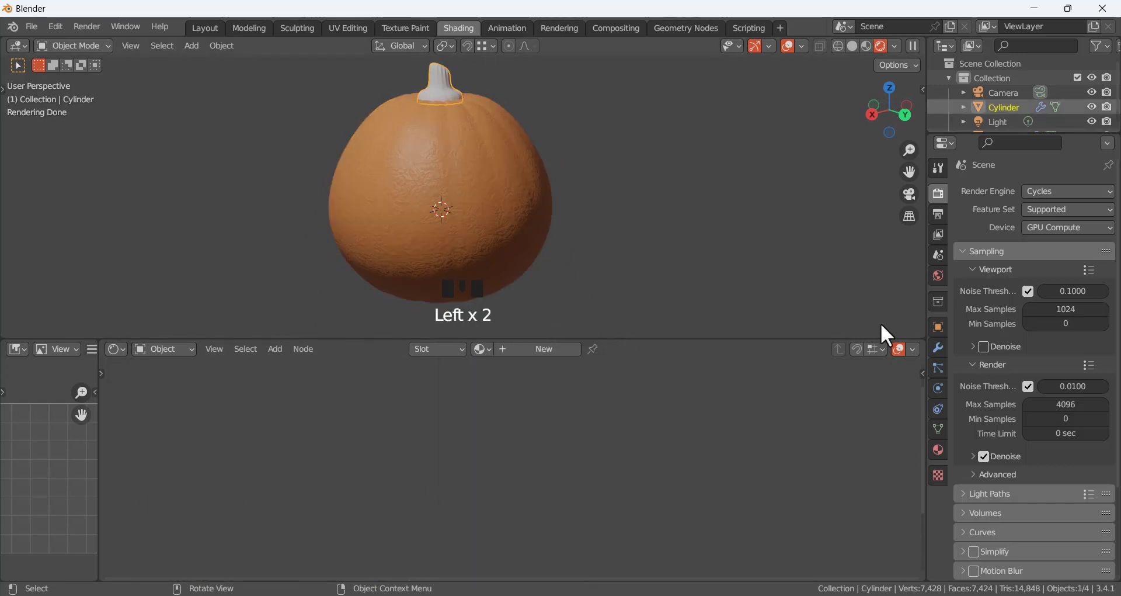
left_click(527, 350)
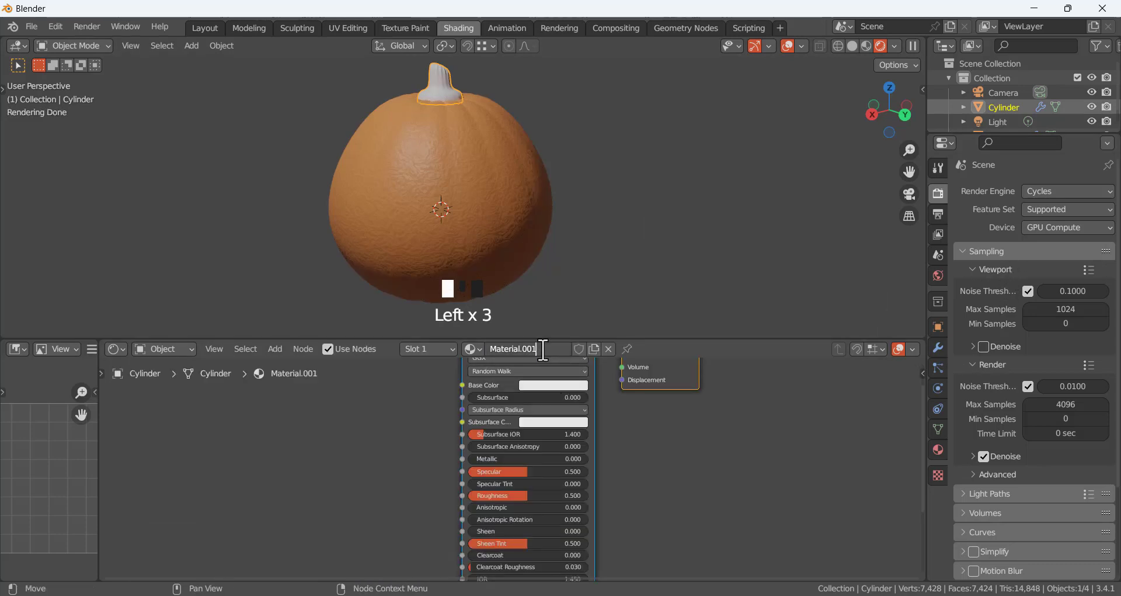
key("Return")
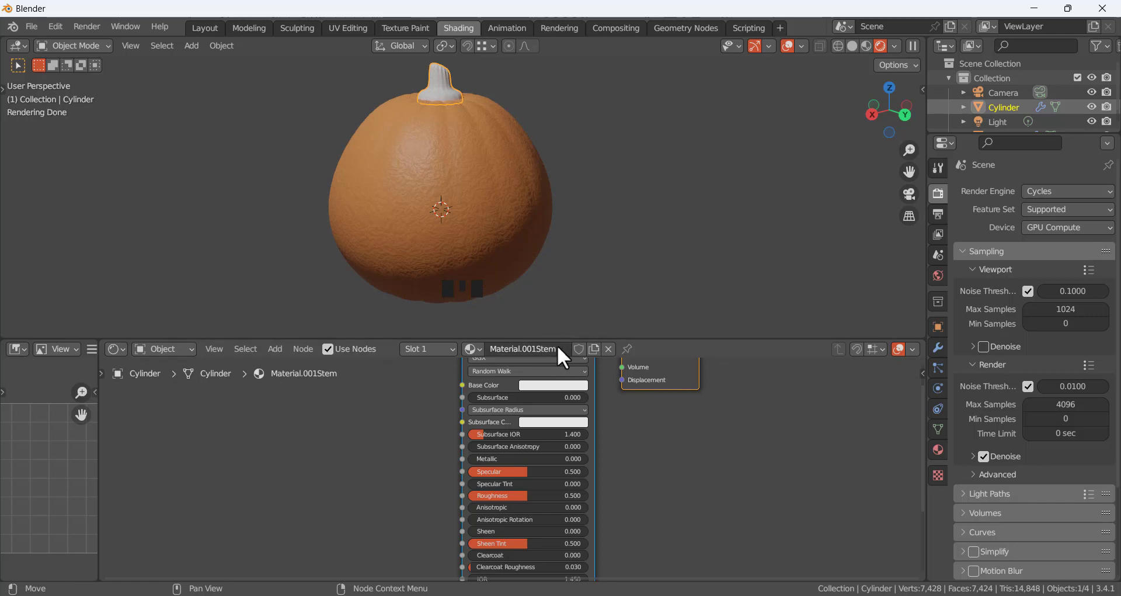
Set the stem material's Base Color to a dark green with Hue 0.366, Saturation 0.967 and Value 0.137
middle_click_drag(388, 420, 446, 396)
left_click(419, 465)
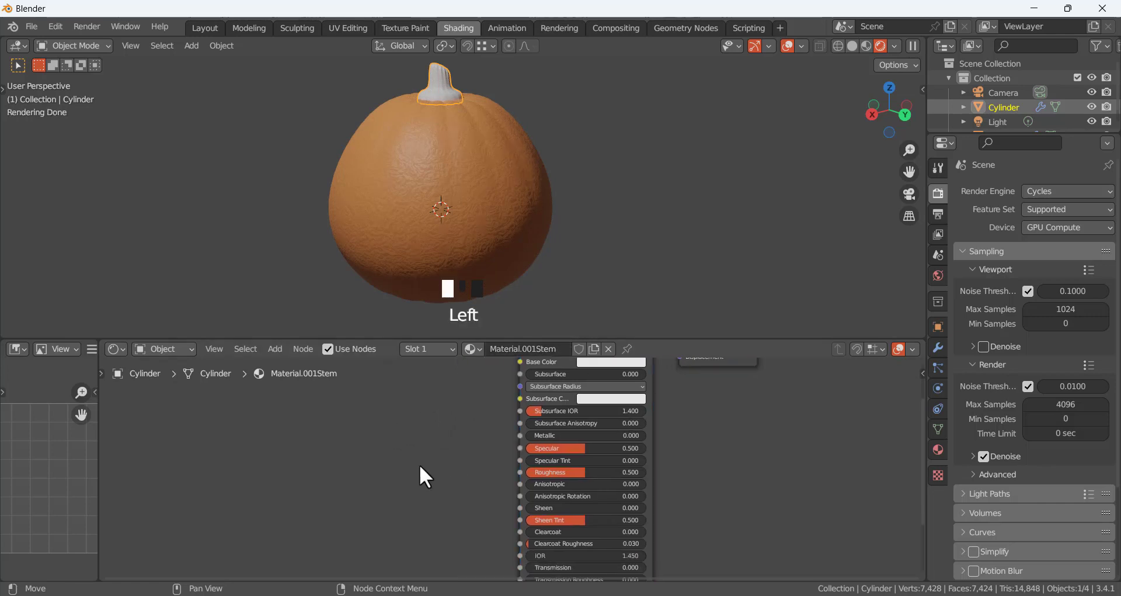
middle_click_drag(566, 435, 533, 514)
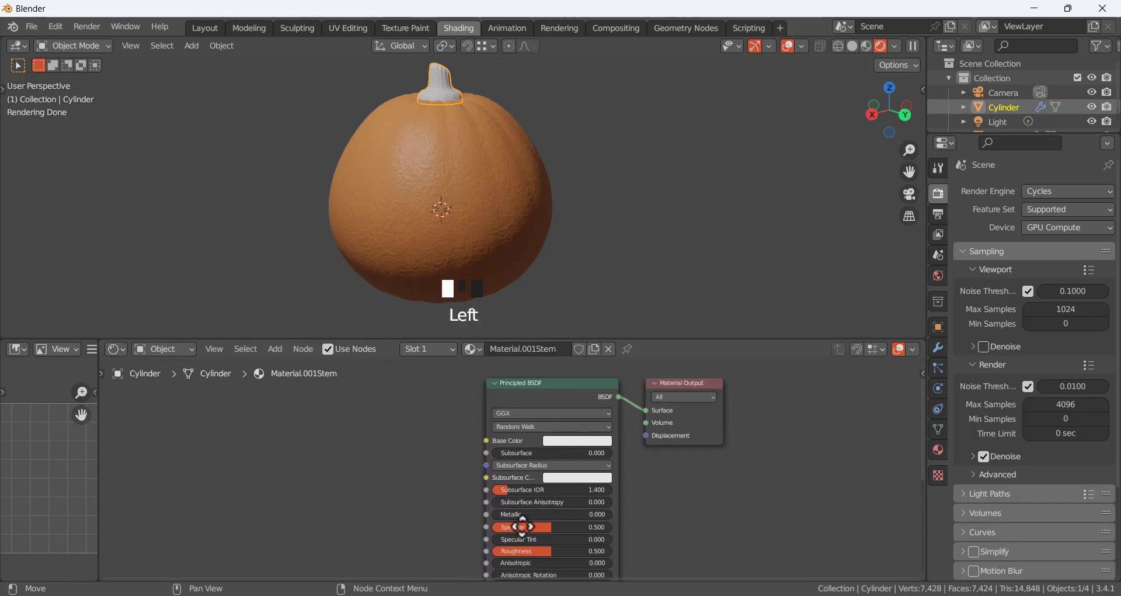
left_click(559, 442)
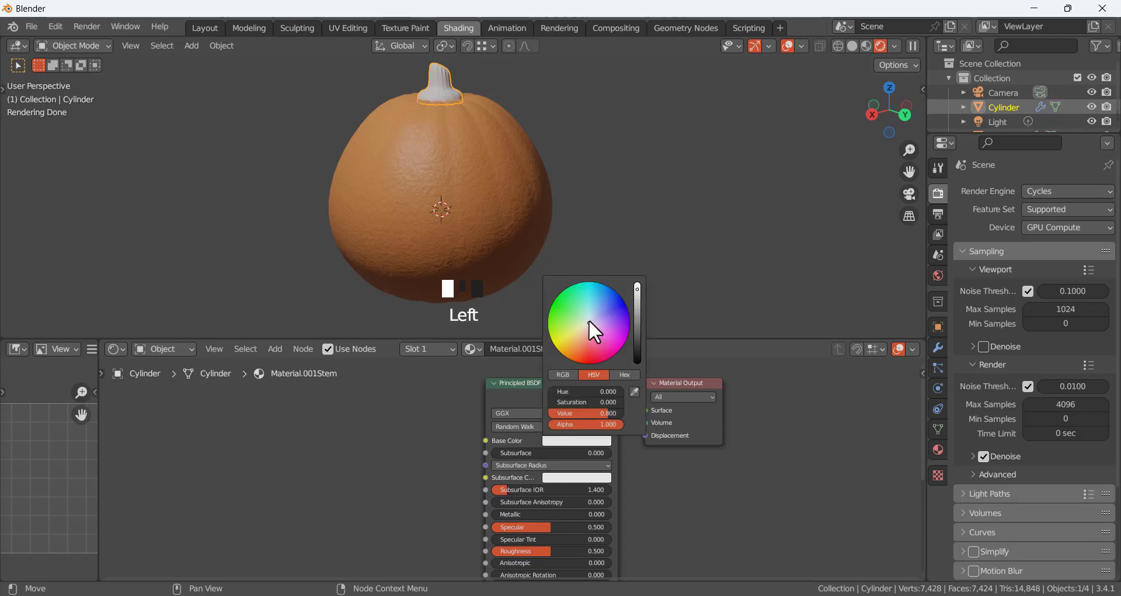
mouse_move(580, 324)
left_mouse_down()
mouse_move(591, 321)
mouse_move(564, 307)
left_mouse_up()
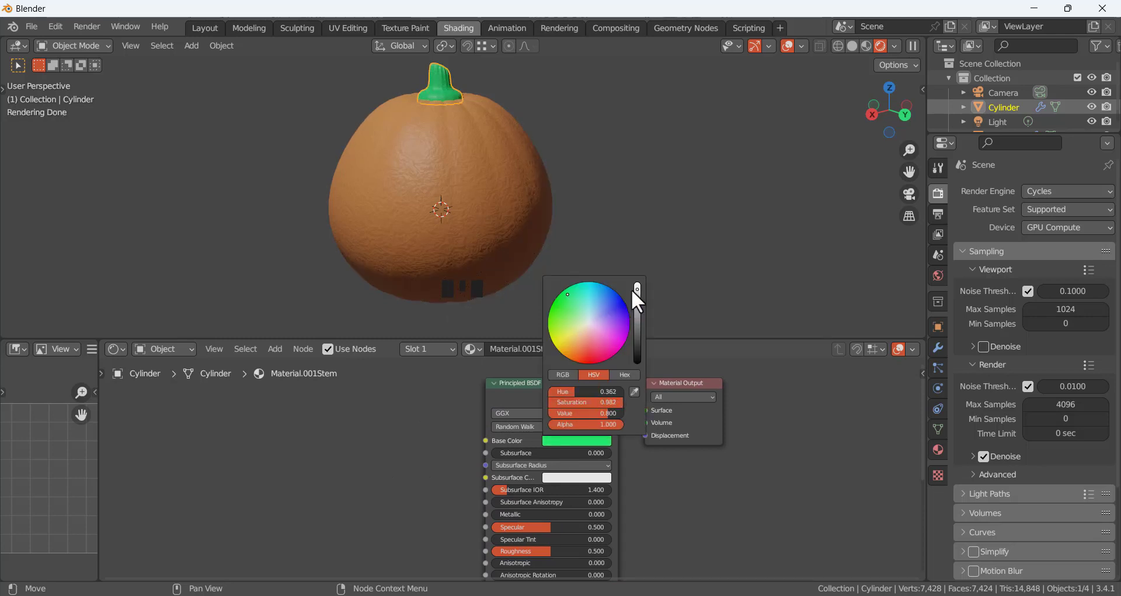
left_click_drag(637, 286, 637, 330)
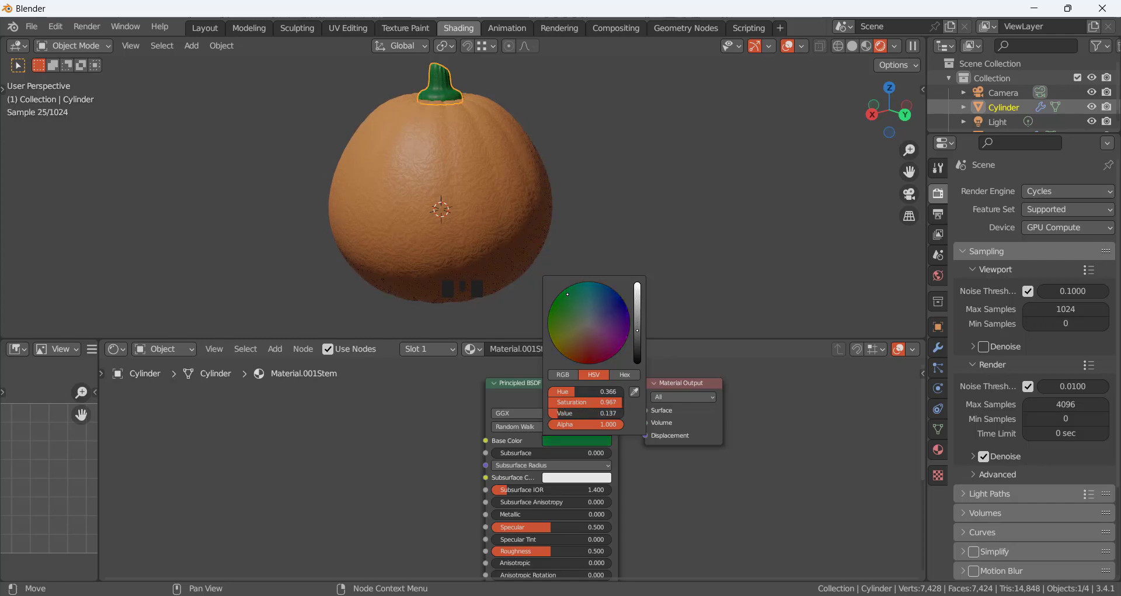
left_click(558, 132)
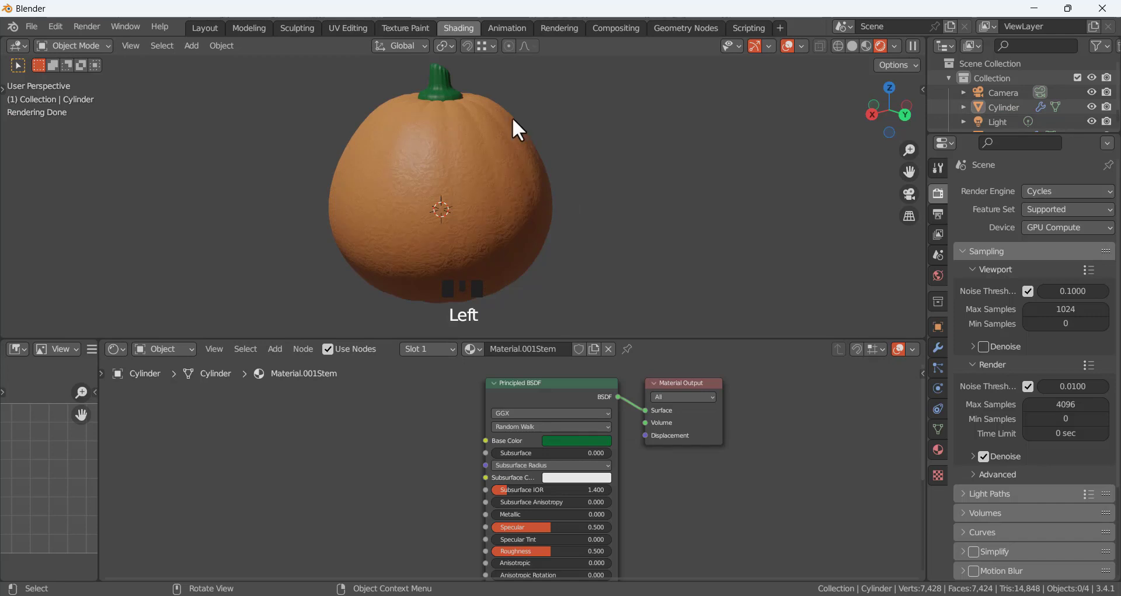
On the body material, set the Bump's Strength to 0.107 and the Noise Texture's Scale to 20.600 and Roughness to 0.240, checking the surface up close
middle_click_drag(513, 120, 551, 138)
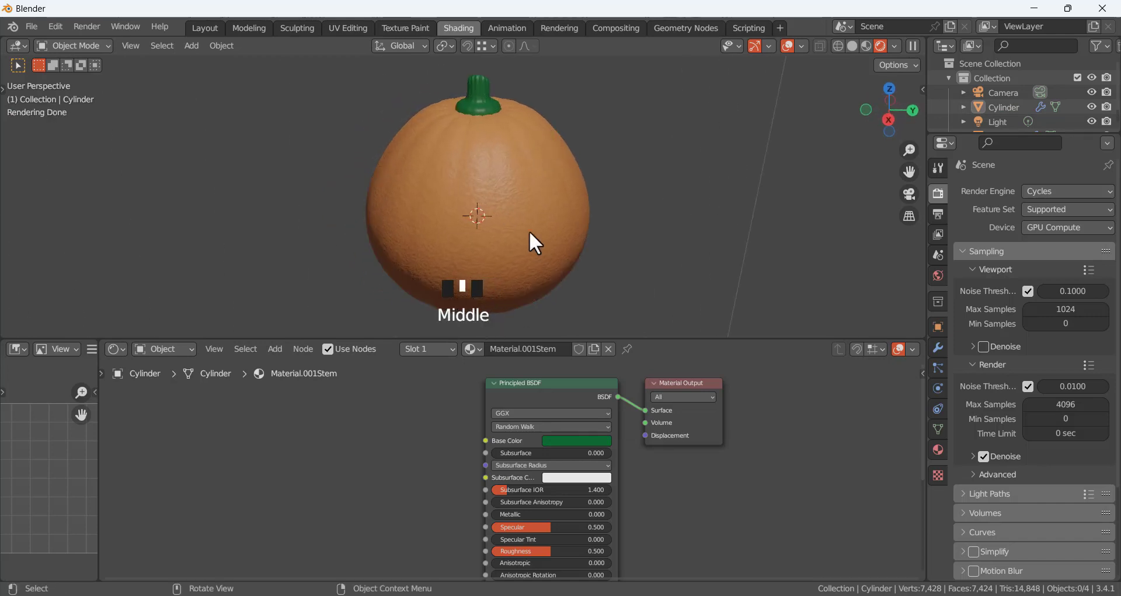
left_click(507, 161)
scroll(437, 450, "down", 6)
middle_click_drag(443, 483, 514, 371)
scroll(447, 467, "up", 6)
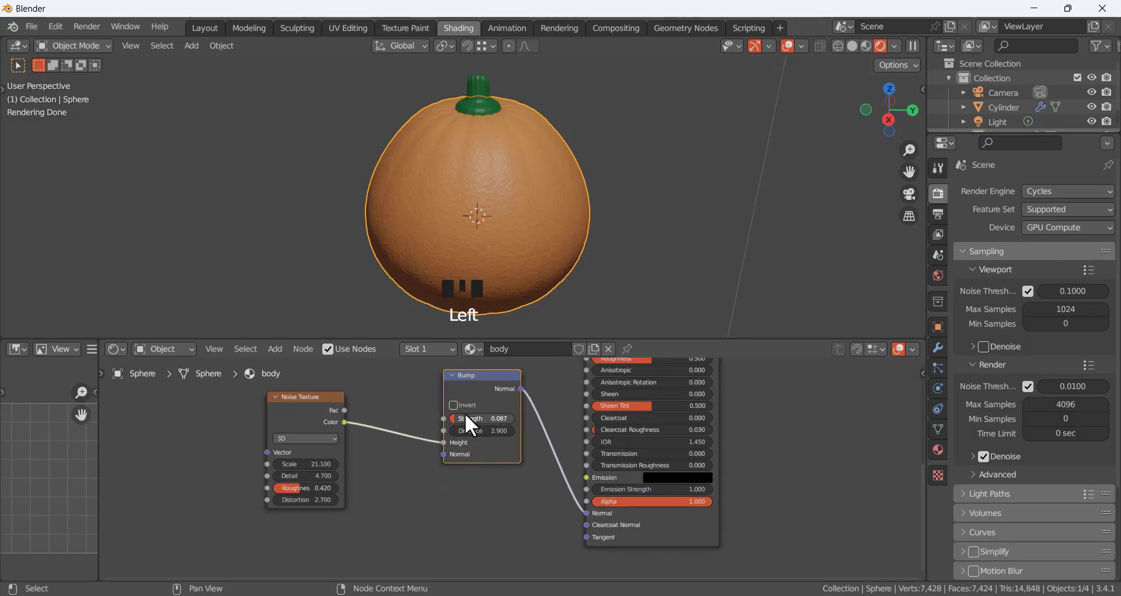
mouse_move(466, 417)
left_mouse_down()
mouse_move(502, 417)
mouse_move(452, 418)
left_mouse_up()
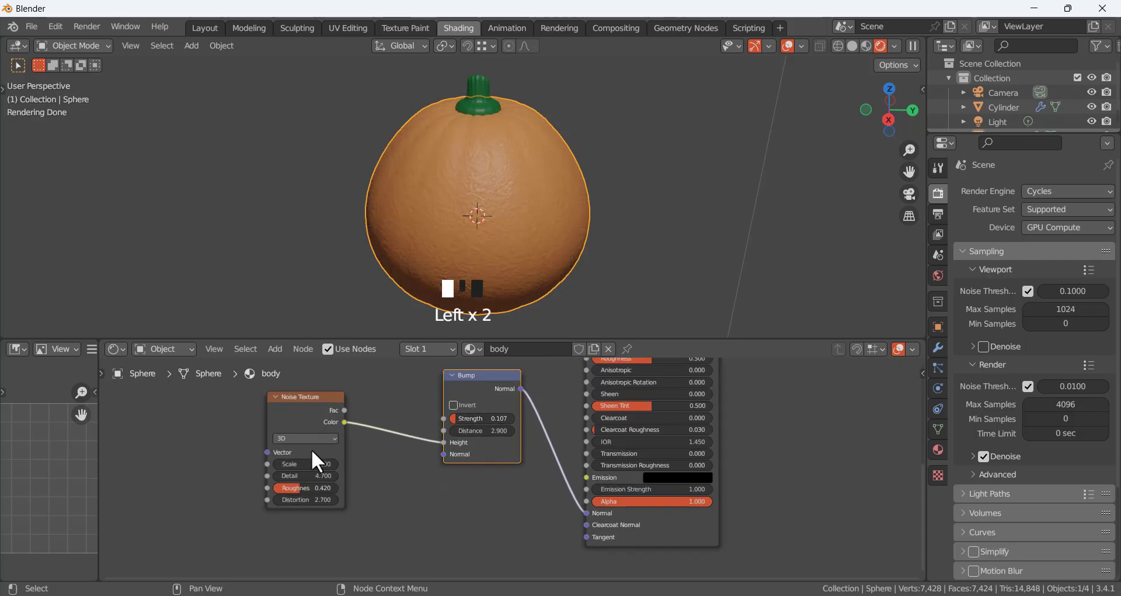
left_click_drag(316, 466, 294, 488)
left_click(366, 495)
scroll(513, 175, "up", 5)
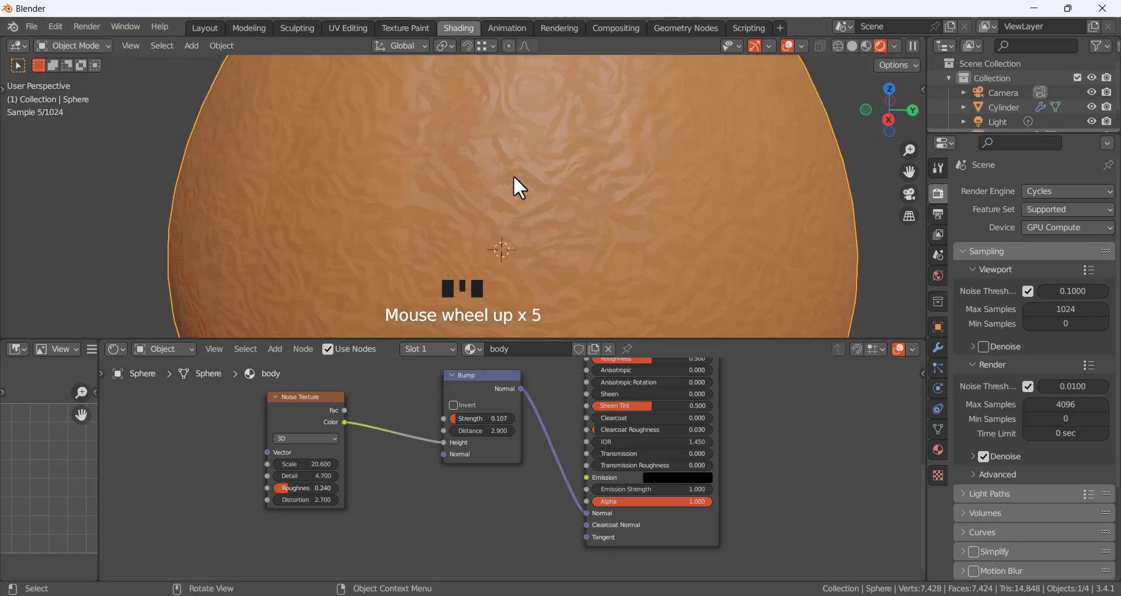
scroll(513, 177, "down", 3)
scroll(513, 177, "down", 3)
left_click(627, 107)
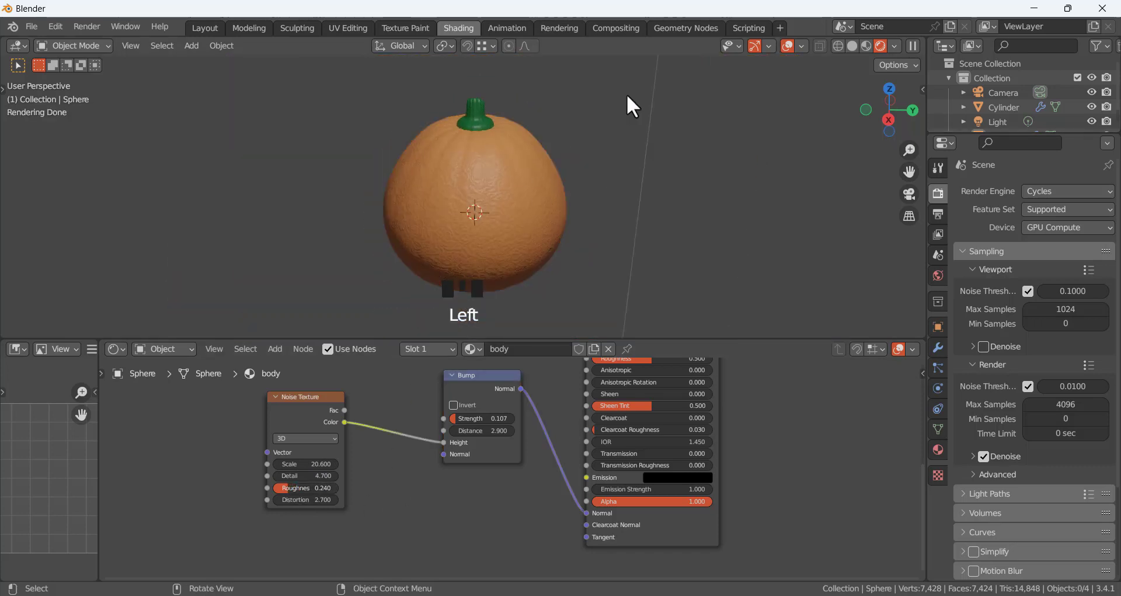
Return to the Layout workspace and show the pumpkin in Rendered shading from above
left_click(206, 28)
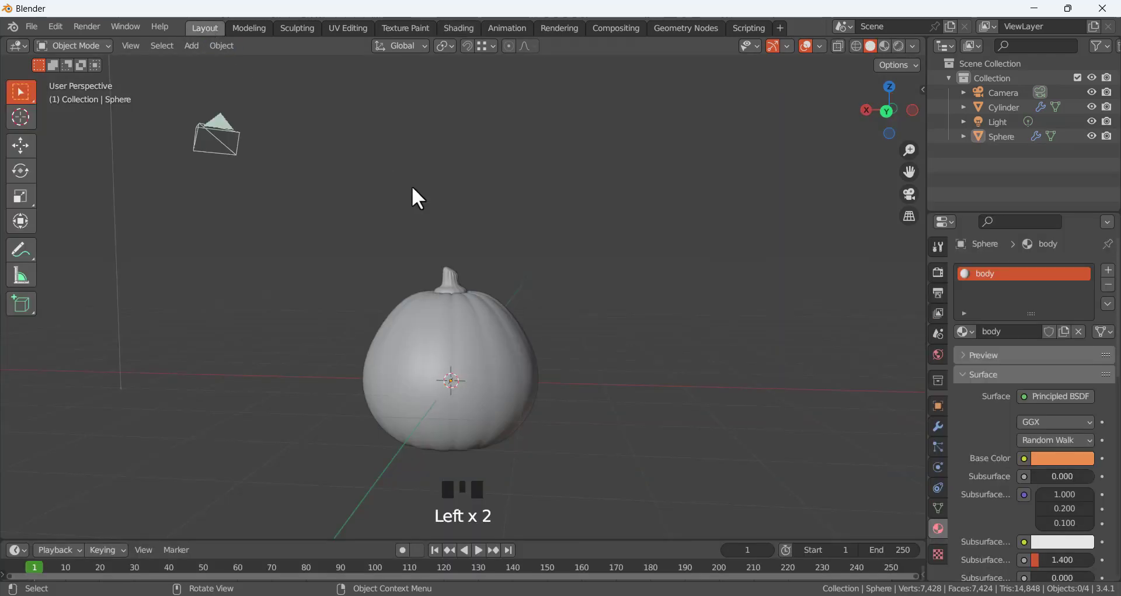
left_click(898, 48)
mouse_move(559, 243)
middle_mouse_down()
mouse_move(443, 318)
mouse_move(514, 358)
middle_mouse_up()
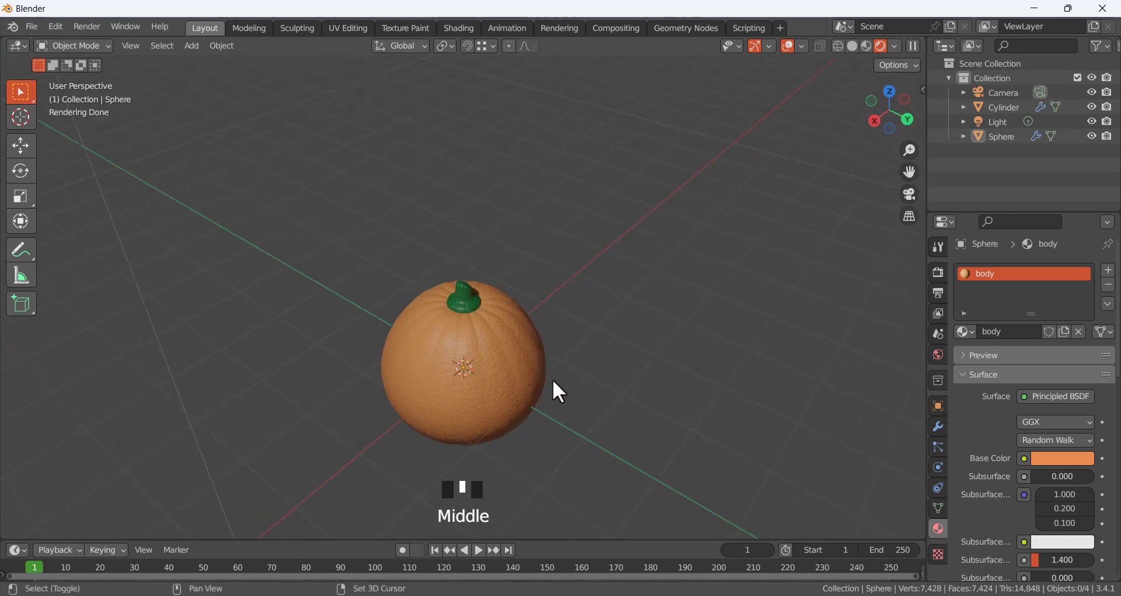
Add a plane at the pumpkin's centre and scale it up by about 3.28
key("shift+a")
mouse_move(532, 301)
left_click(607, 299)
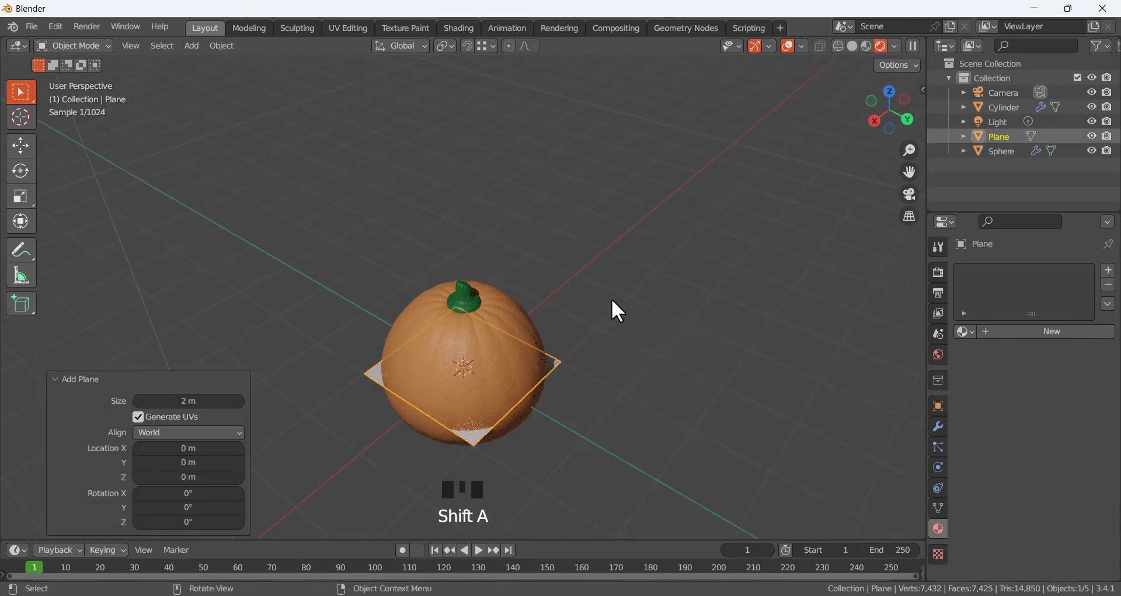
key("s")
left_click(900, 275)
scroll(615, 232, "down", 3)
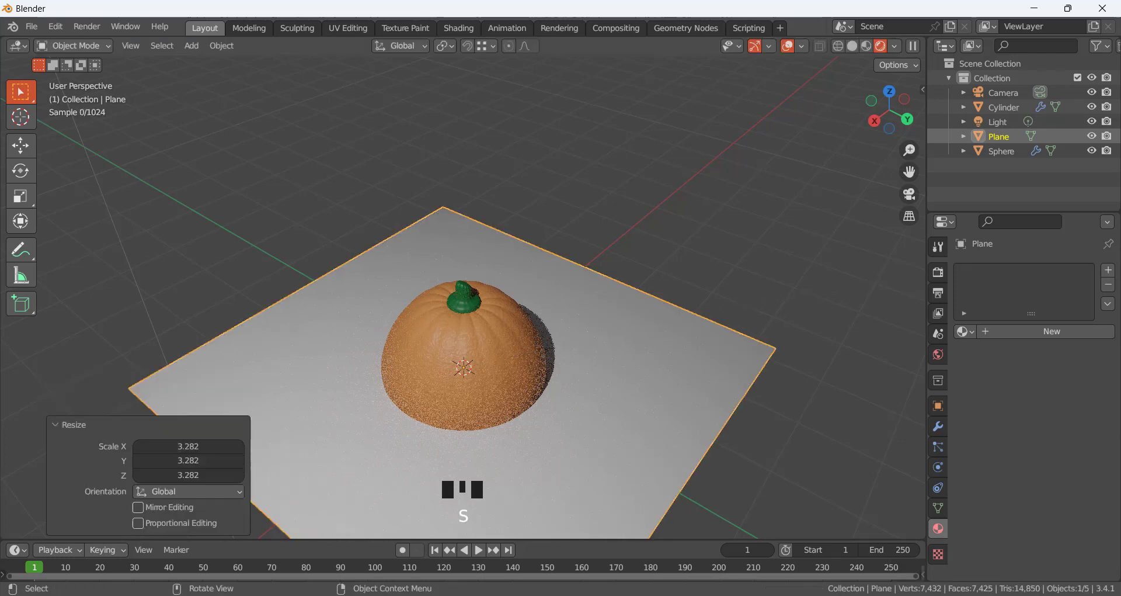
Lower the plane about 0.71 m along Z beneath the pumpkin and scale it up by about 3.93
middle_click_drag(615, 233, 561, 243)
key("g")
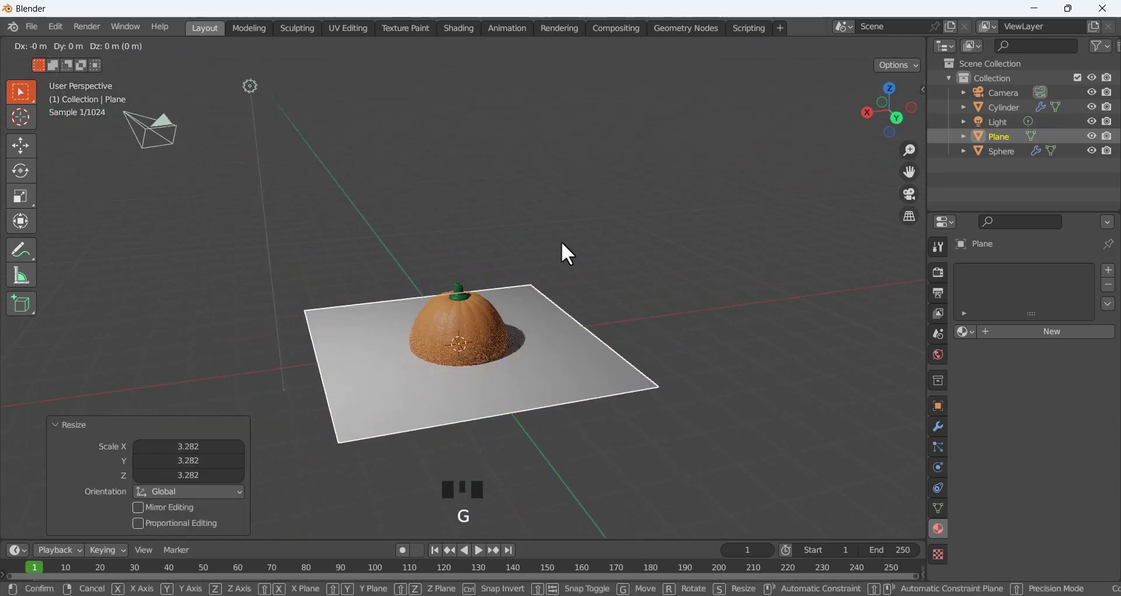
key("z")
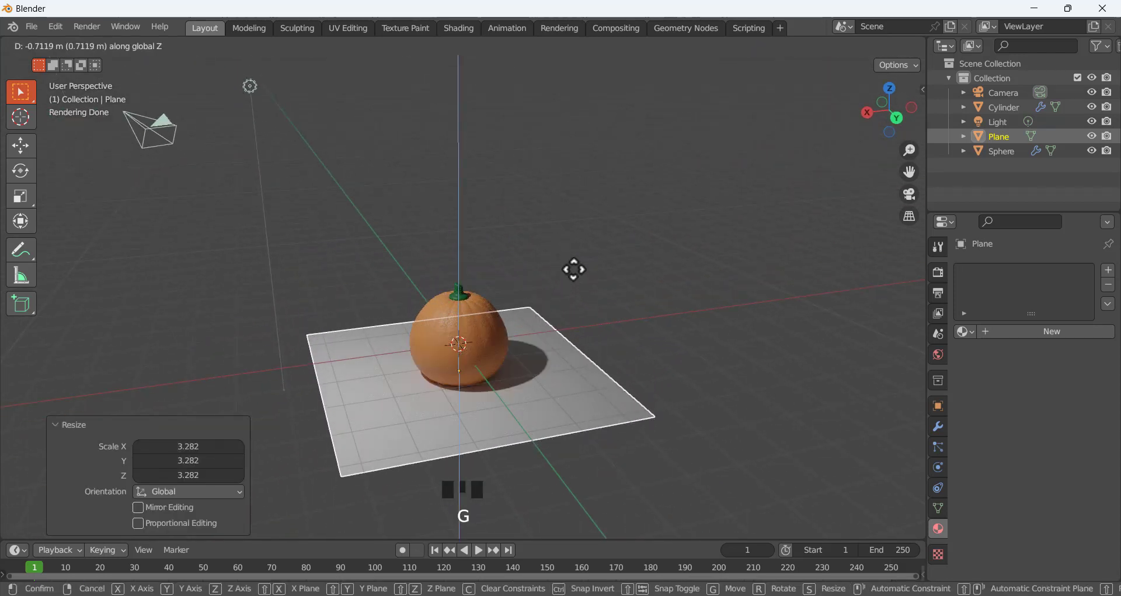
left_click(575, 269)
key("s")
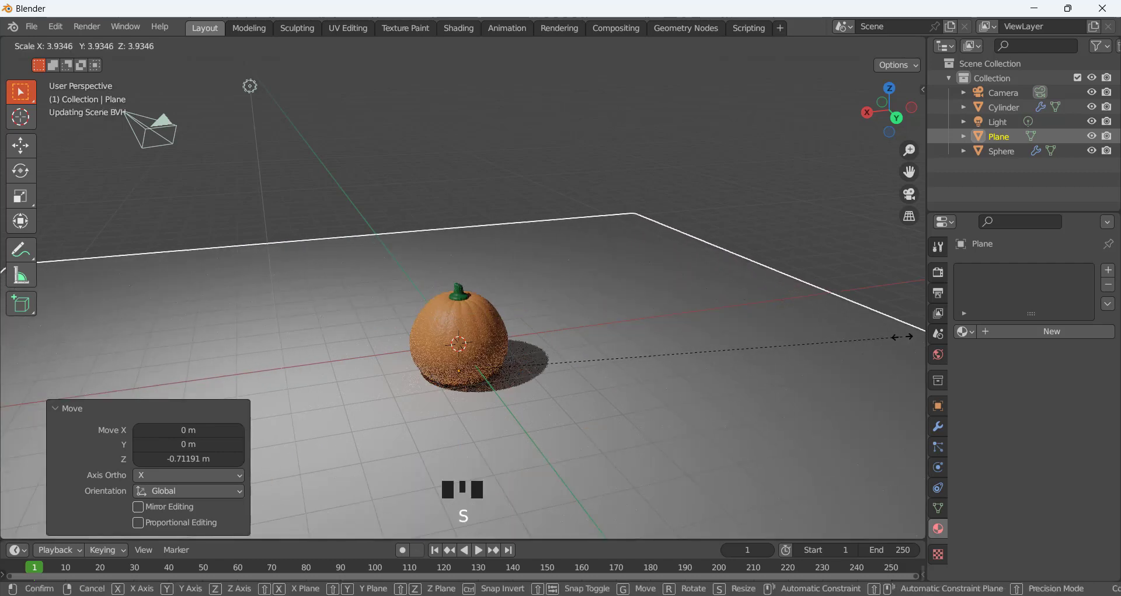
left_click(903, 336)
Apply the Scale transform to the enlarged ground plane
left_click(679, 166)
left_click(538, 250)
key("ctrl+a")
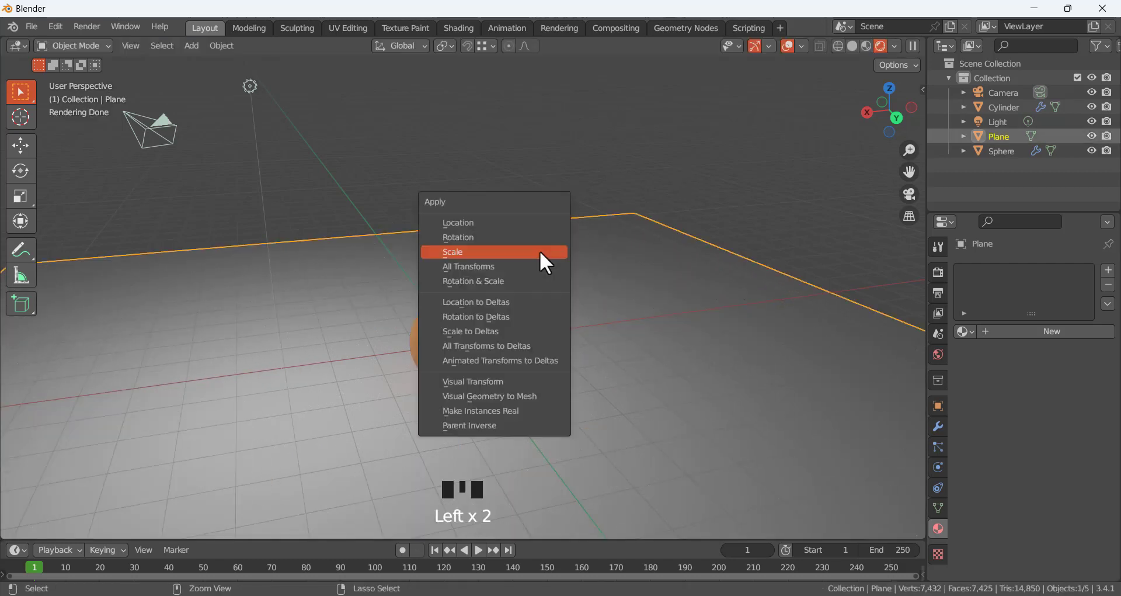
left_click(524, 251)
left_click(440, 236)
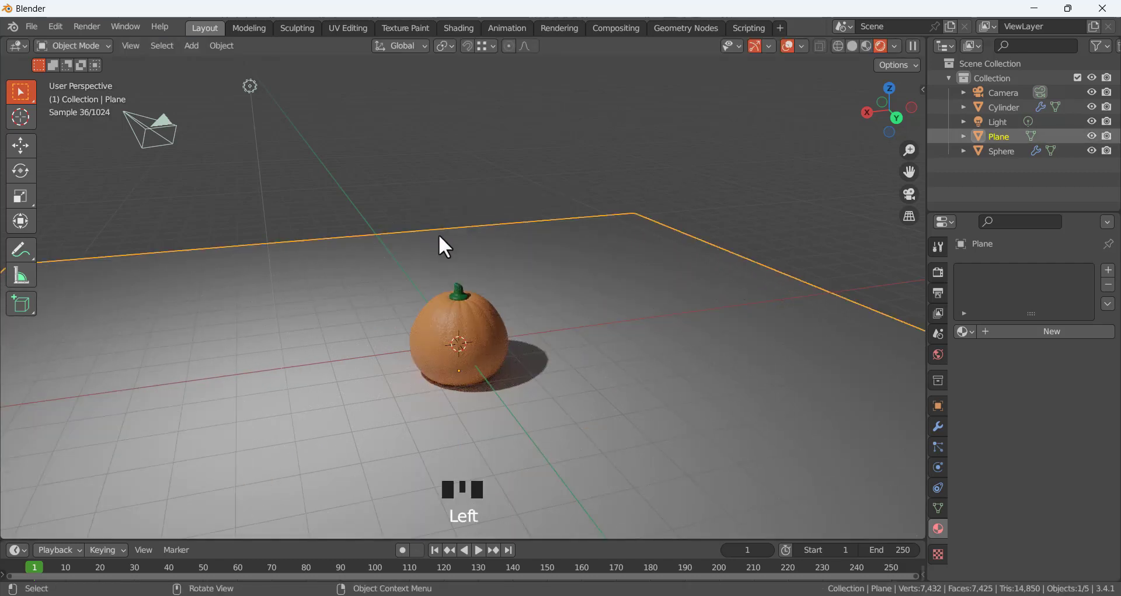
Extrude the ground plane's two far edges upward about 6.95 m along Z to form backdrop walls
key("Tab")
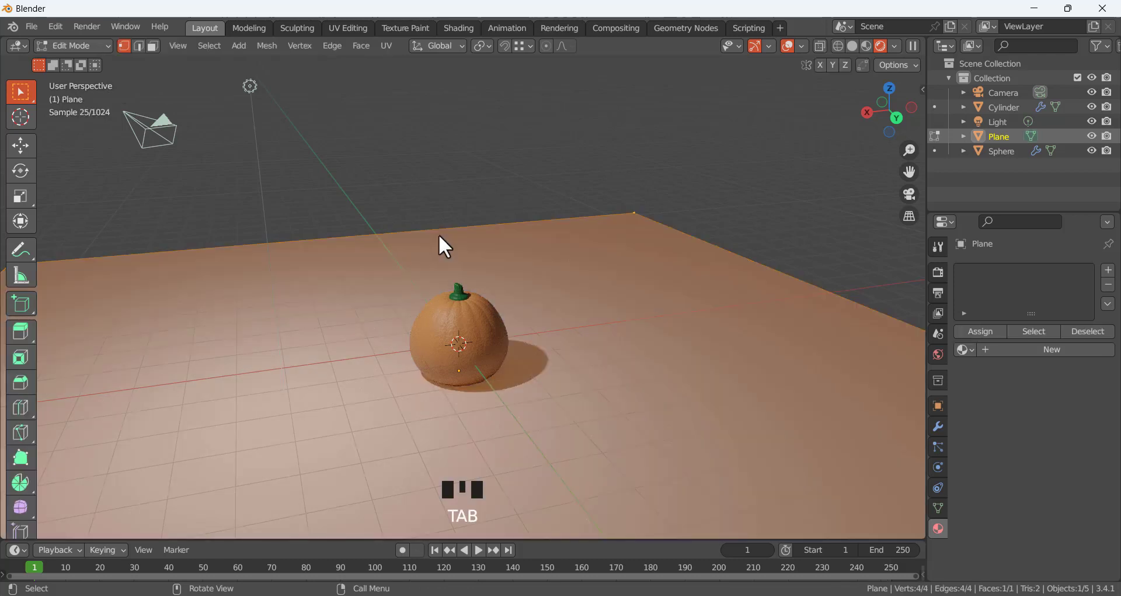
left_click(426, 213)
left_click(441, 229)
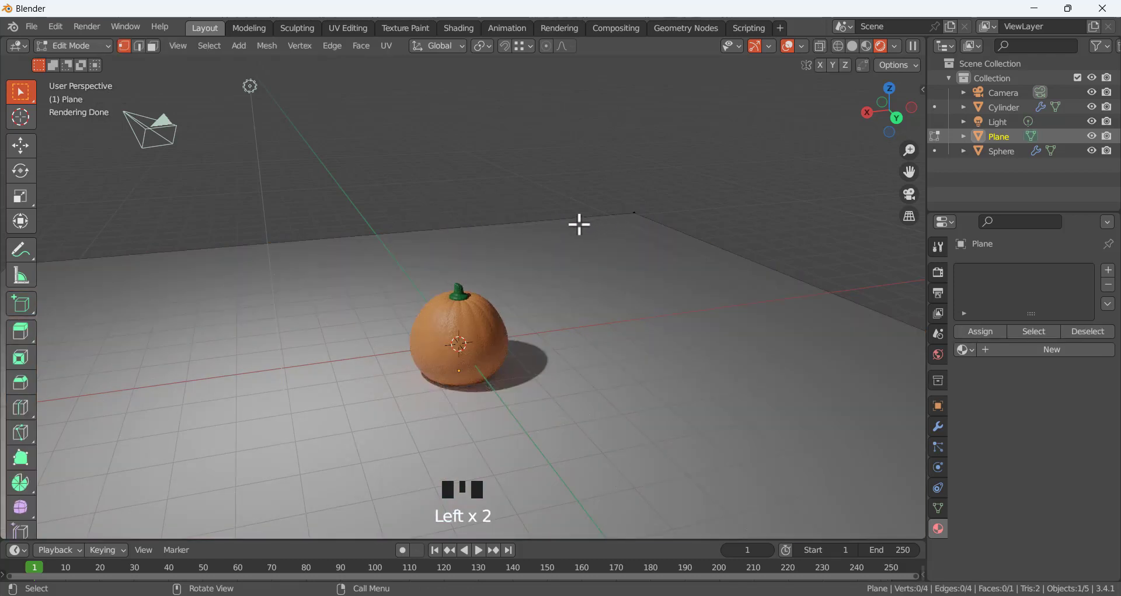
key("2")
left_click(543, 221)
left_click(657, 223, "shift")
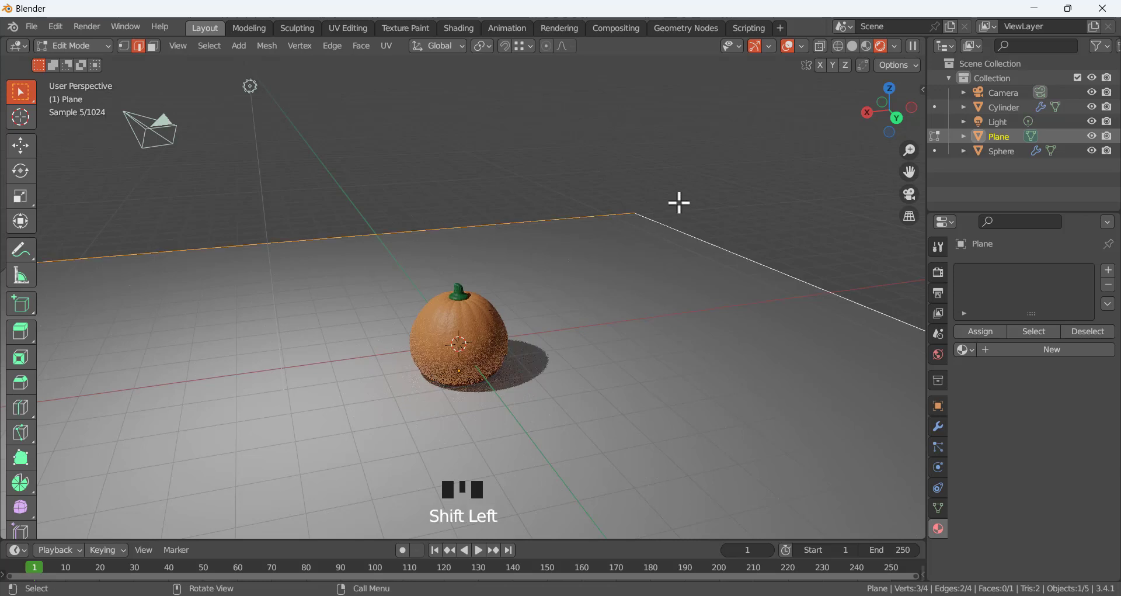
key("e")
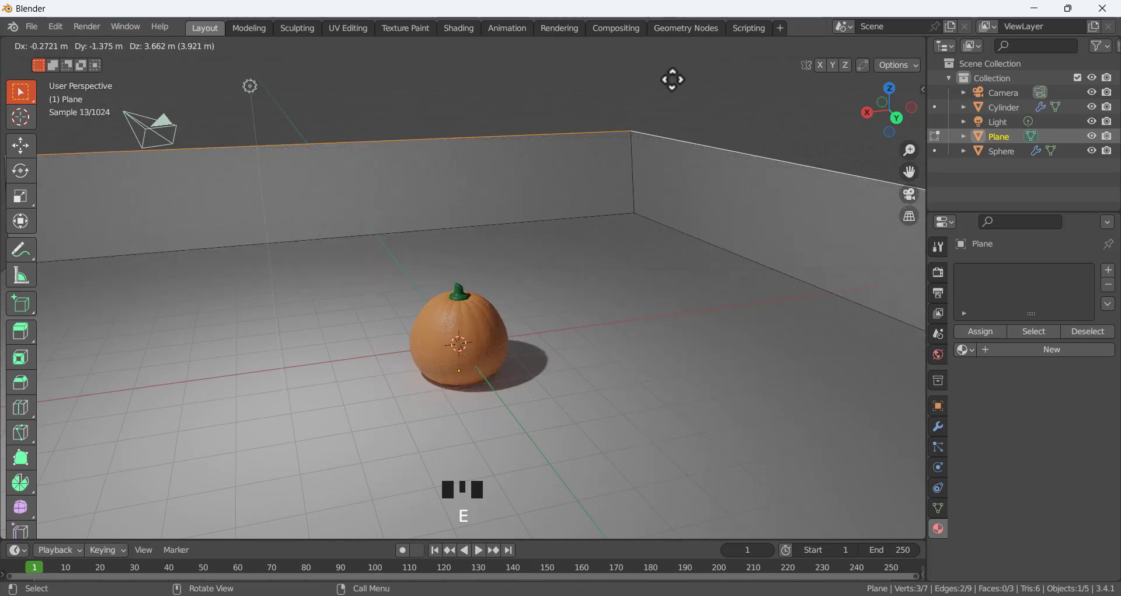
key("z")
left_click(660, 452)
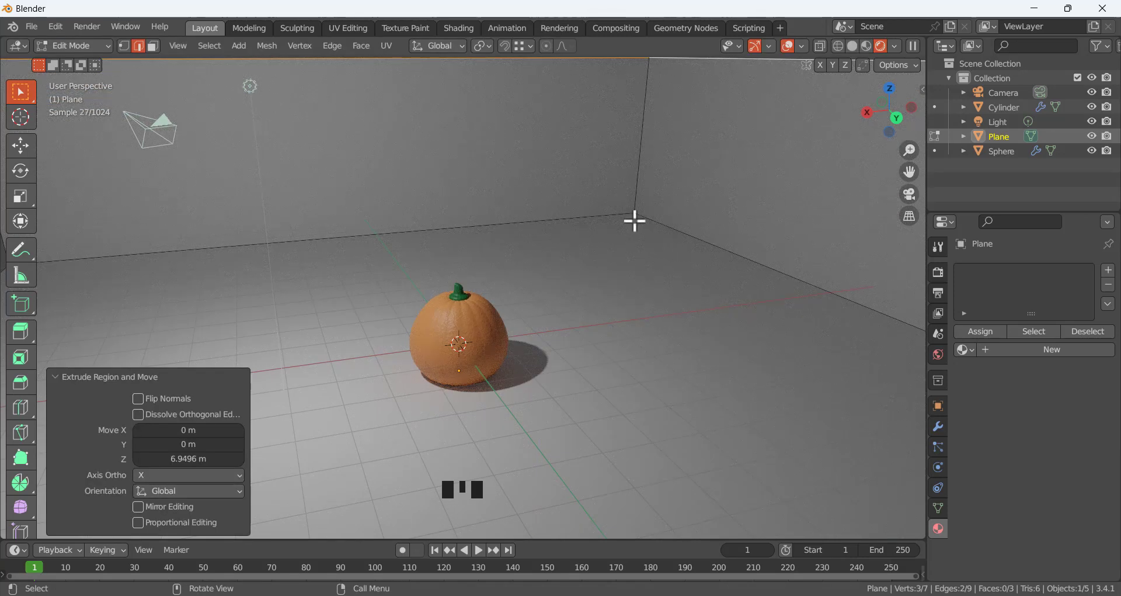
Bevel the two edges where the floor meets the walls with four segments to form a broad curve
left_click(660, 229)
left_click(666, 225, "shift")
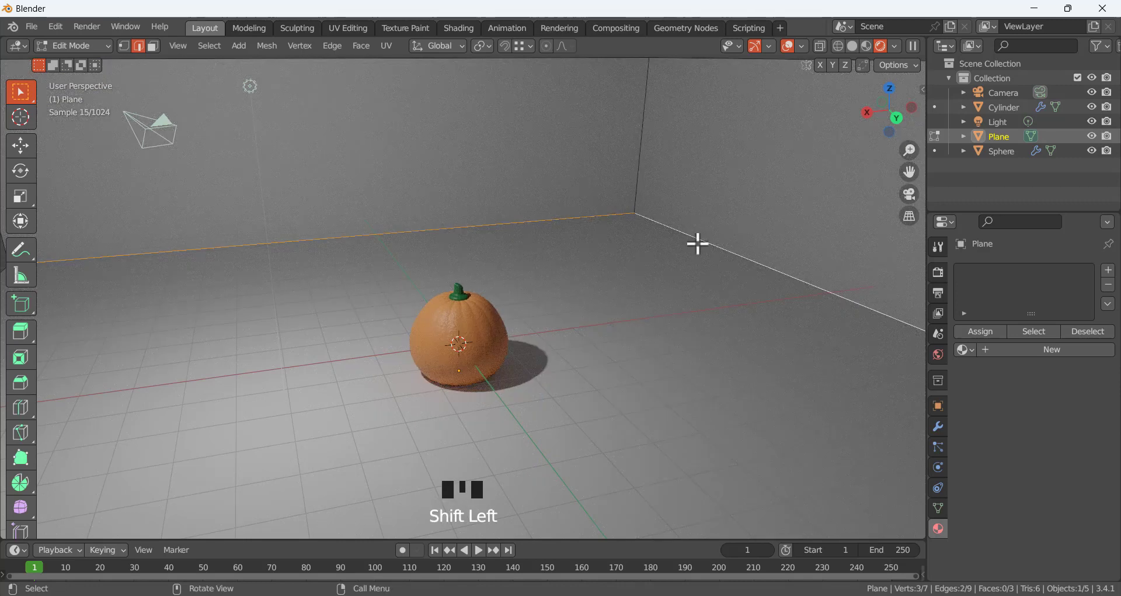
key("ctrl+b")
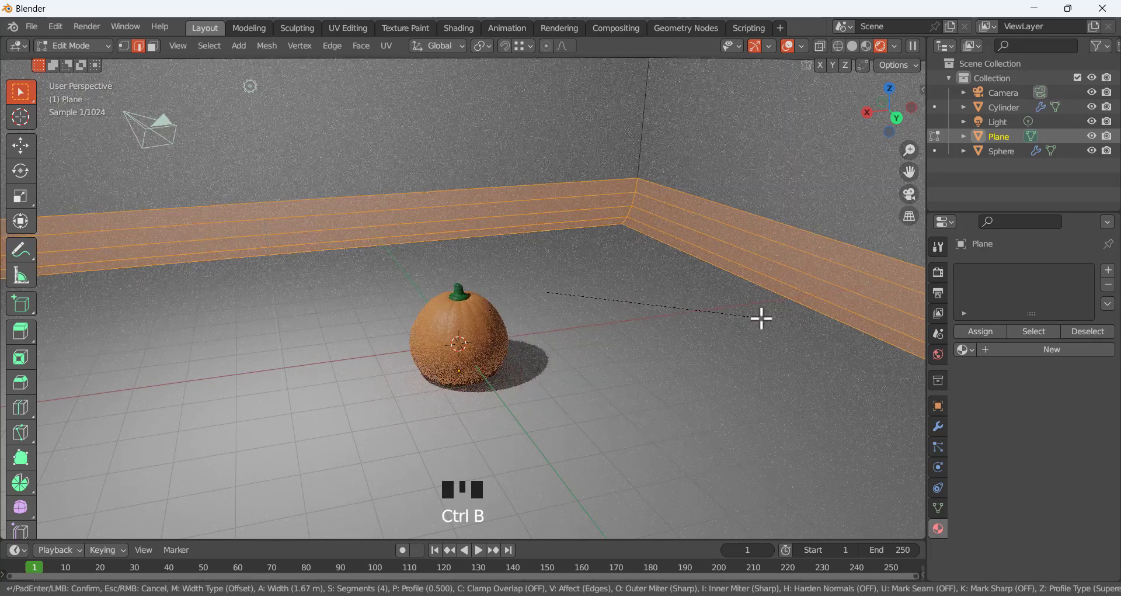
left_click(869, 337)
left_click(611, 282)
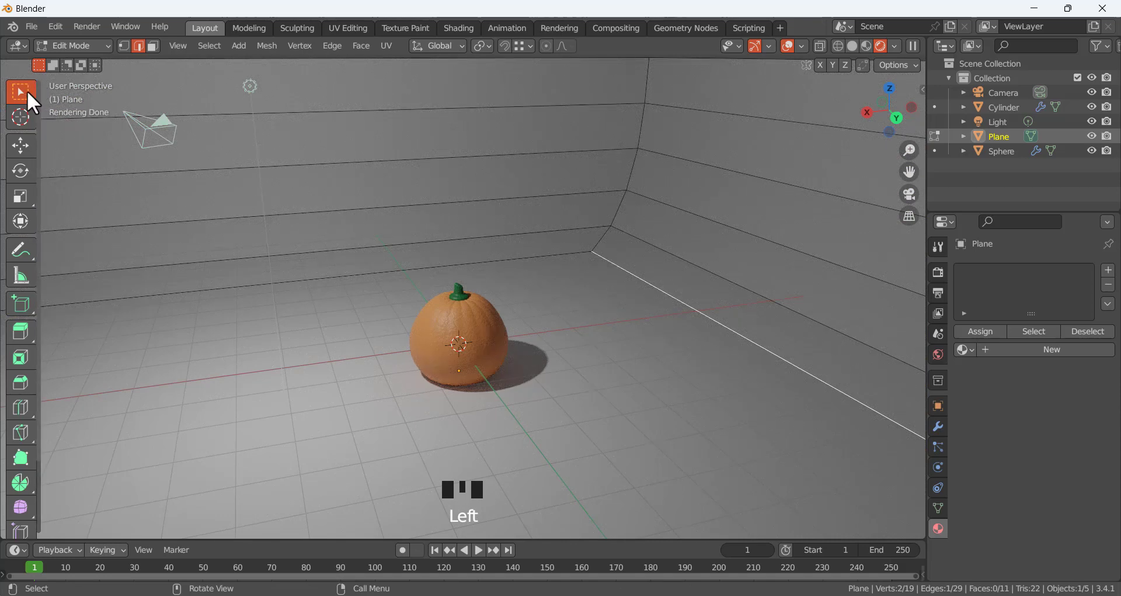
Return to Object Mode and apply Shade Smooth to the backdrop
left_click(61, 46)
left_click(74, 63)
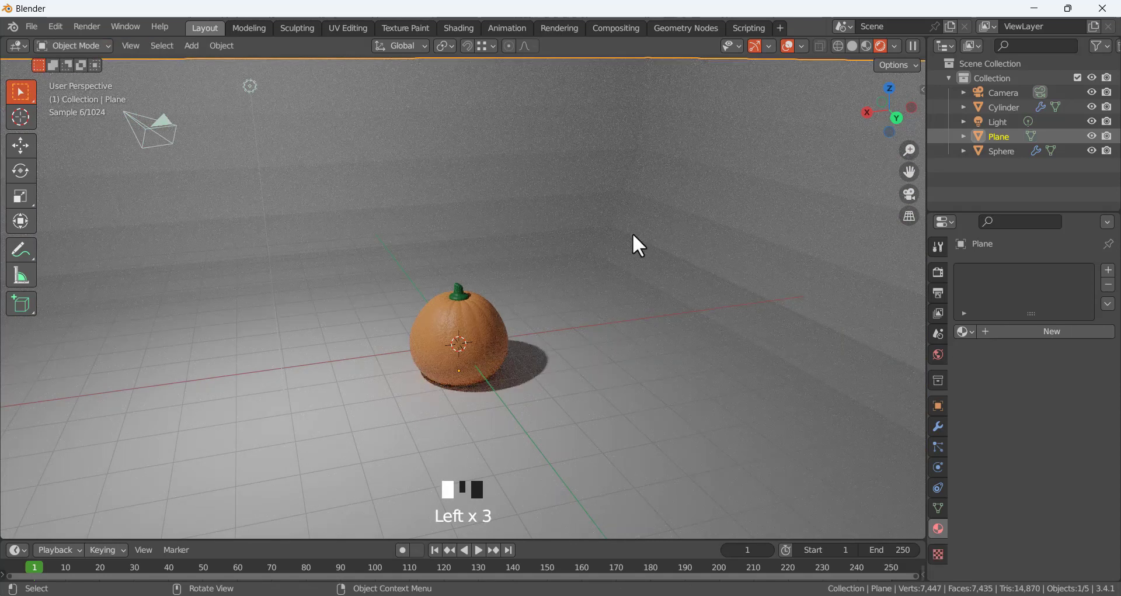
right_click(633, 233)
left_click(633, 233)
left_click(467, 330)
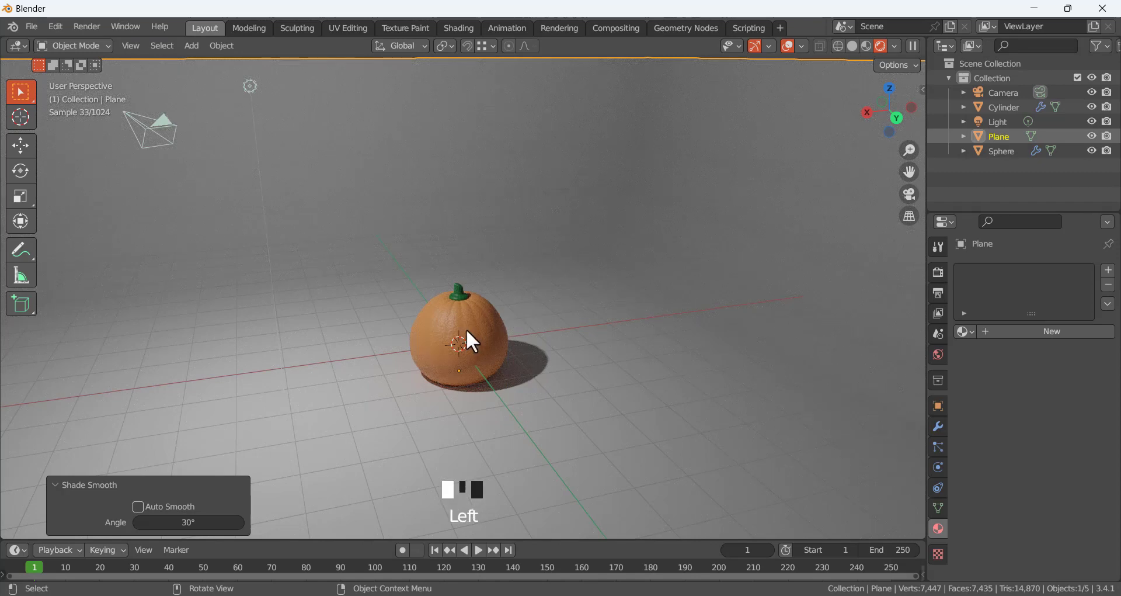
From the top view, move the light closer to the pumpkin, about -1.83 m in X and -0.45 m in Y
scroll(418, 252, "down", 2)
scroll(419, 252, "down", 1)
scroll(442, 304, "up", 4)
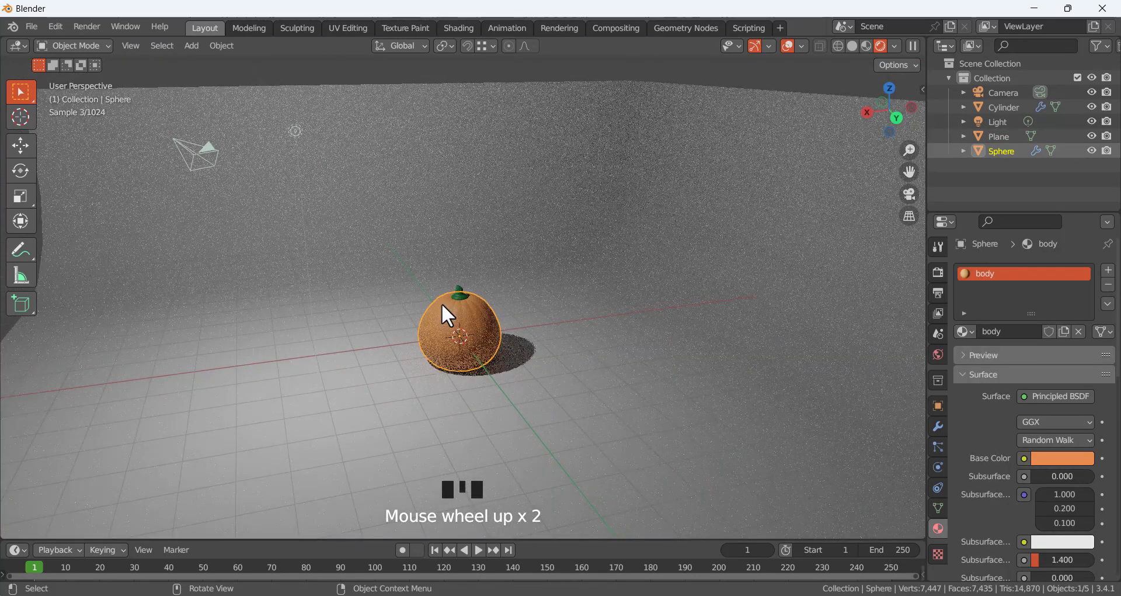
scroll(362, 242, "down", 4)
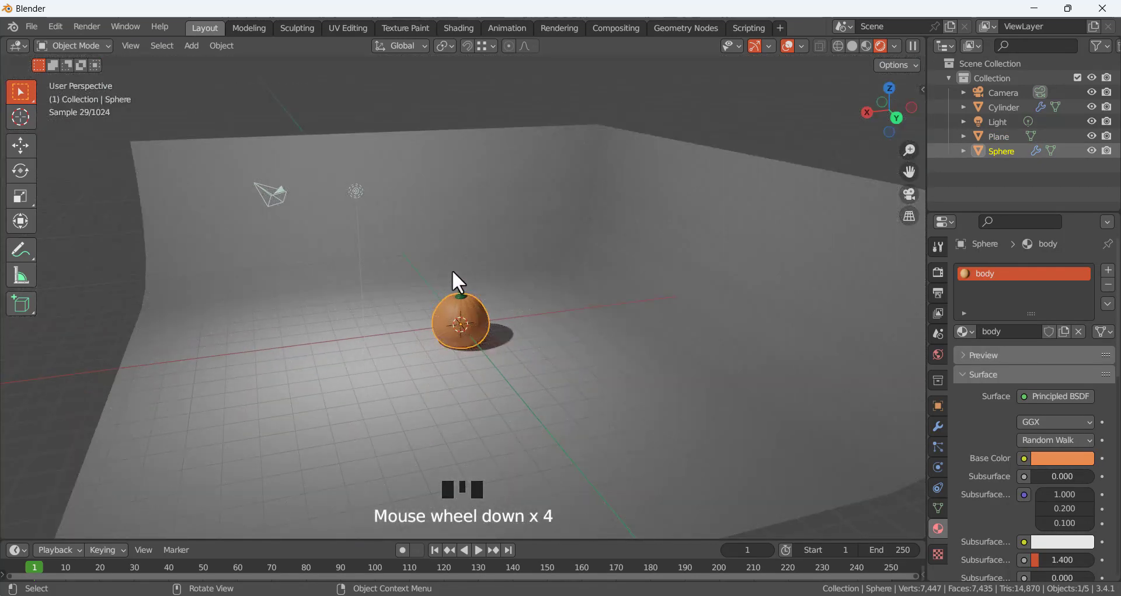
key("KP_7")
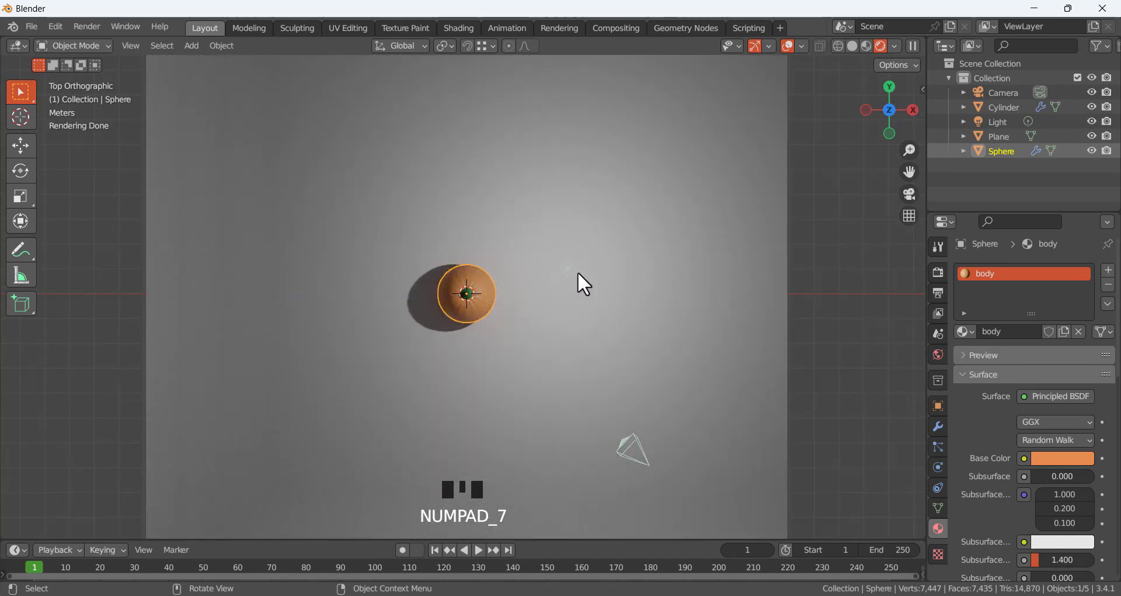
left_click(576, 271)
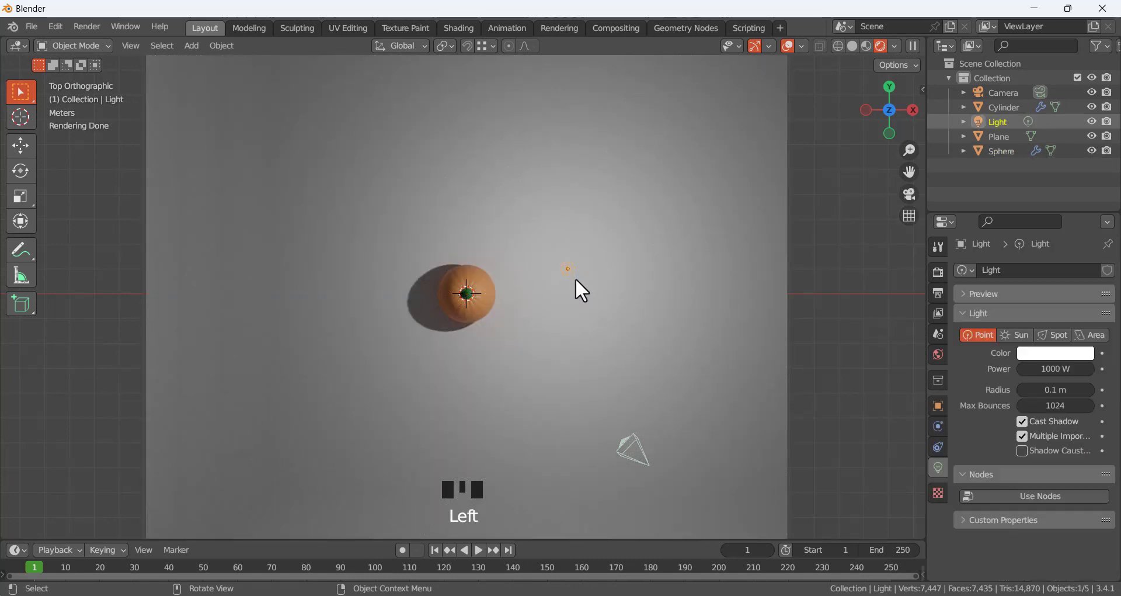
key("g")
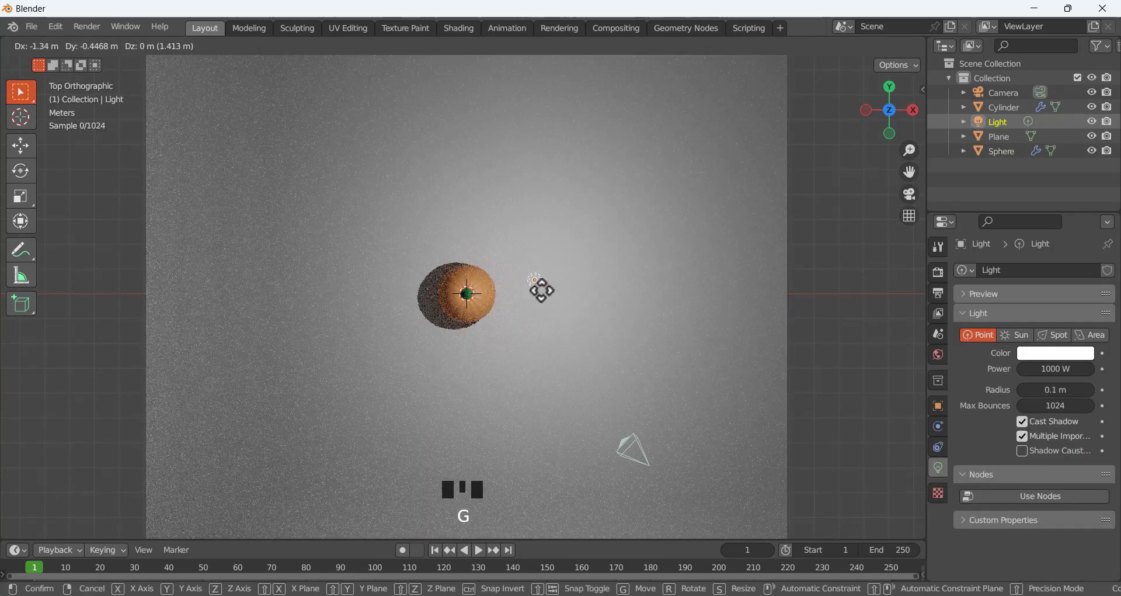
left_click(531, 290)
Duplicate the pumpkin body and stem together, moving the copy about -2.25 m in X and 1.89 m in Y
middle_click_drag(483, 313, 831, 192)
scroll(520, 271, "up", 2)
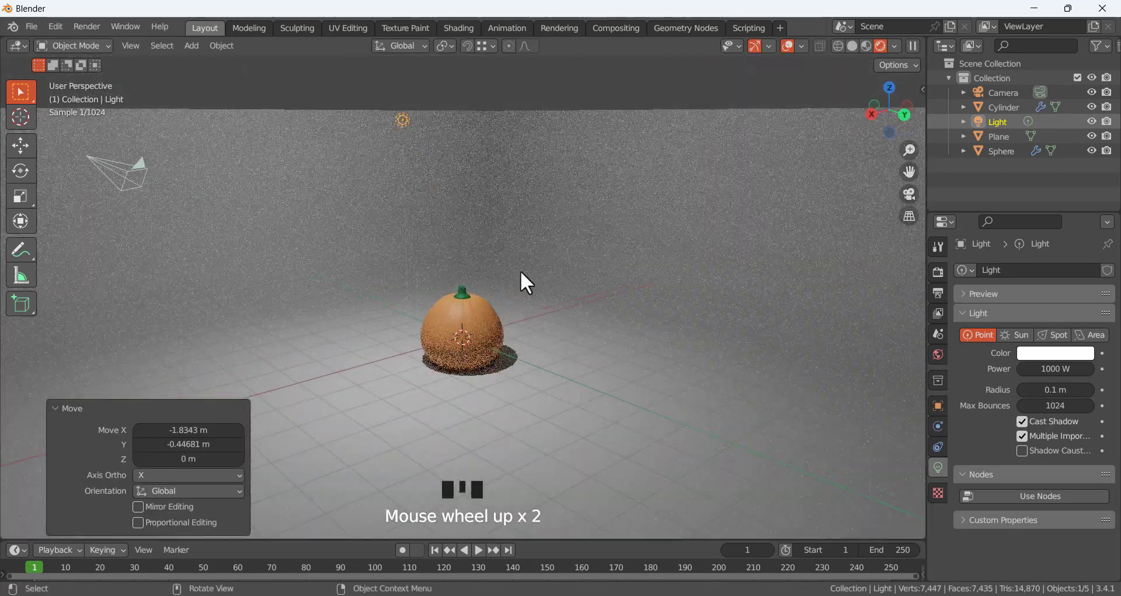
scroll(521, 272, "up", 1)
left_click(558, 330)
left_click(500, 316)
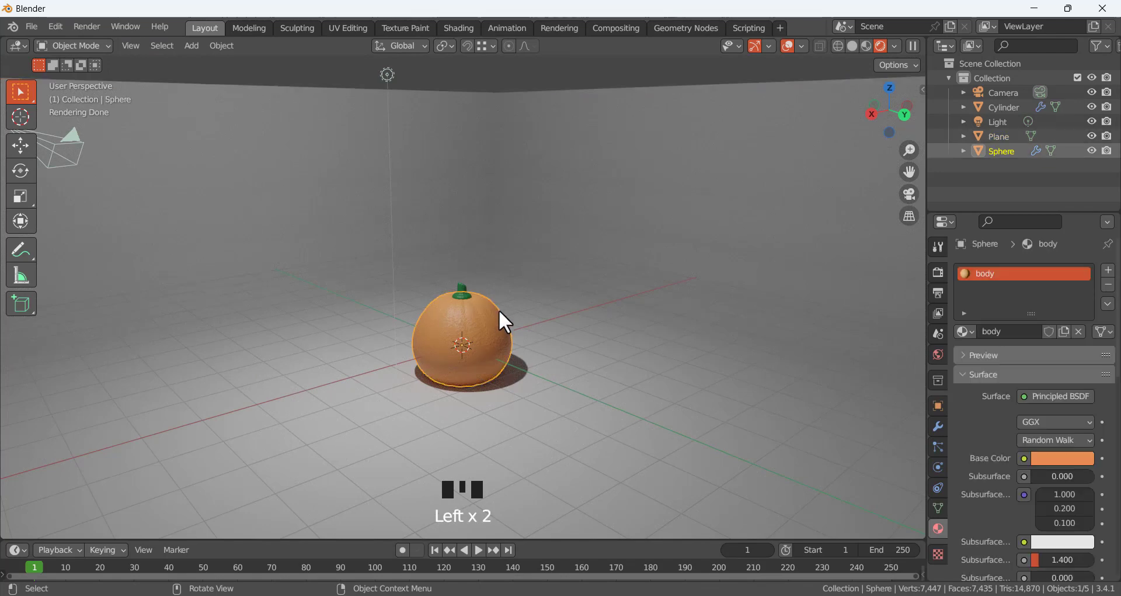
left_click(461, 287, "shift")
key("shift+d")
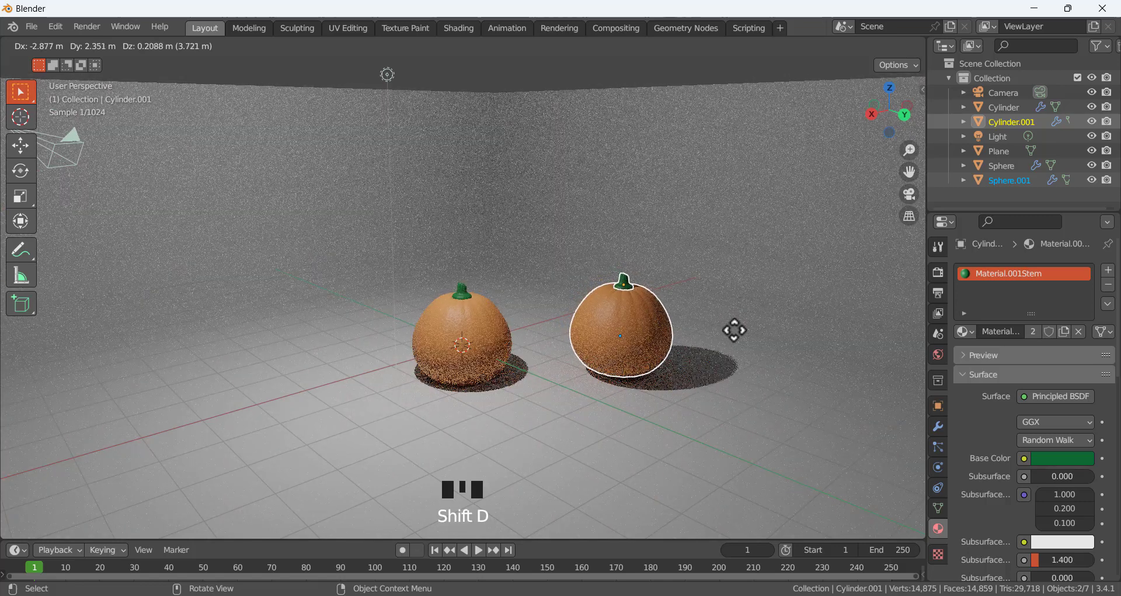
left_click(701, 336)
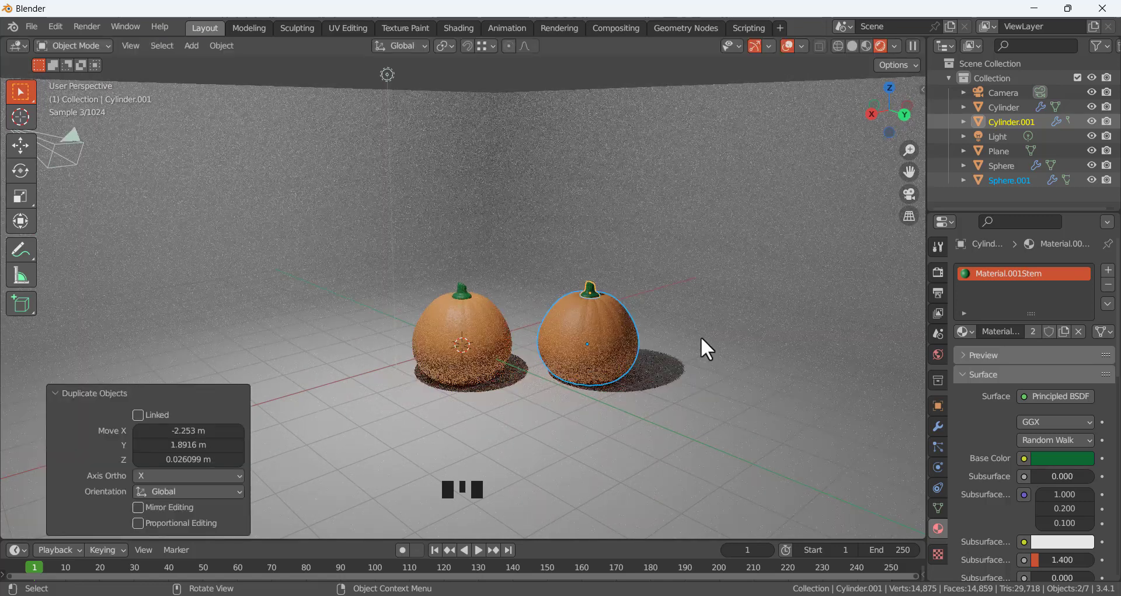
Duplicate the original pumpkin's body and stem again, moving the copy about 2.11 m in X and -1.75 m in Y
left_click(607, 326)
left_click(465, 298)
left_click(497, 319, "shift")
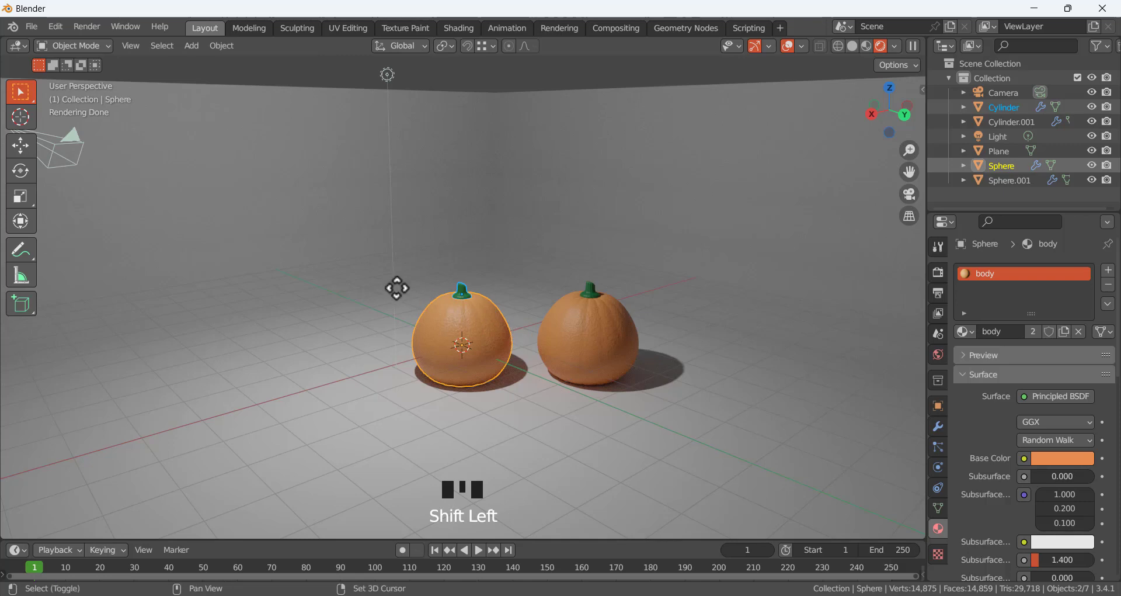
key("shift+d")
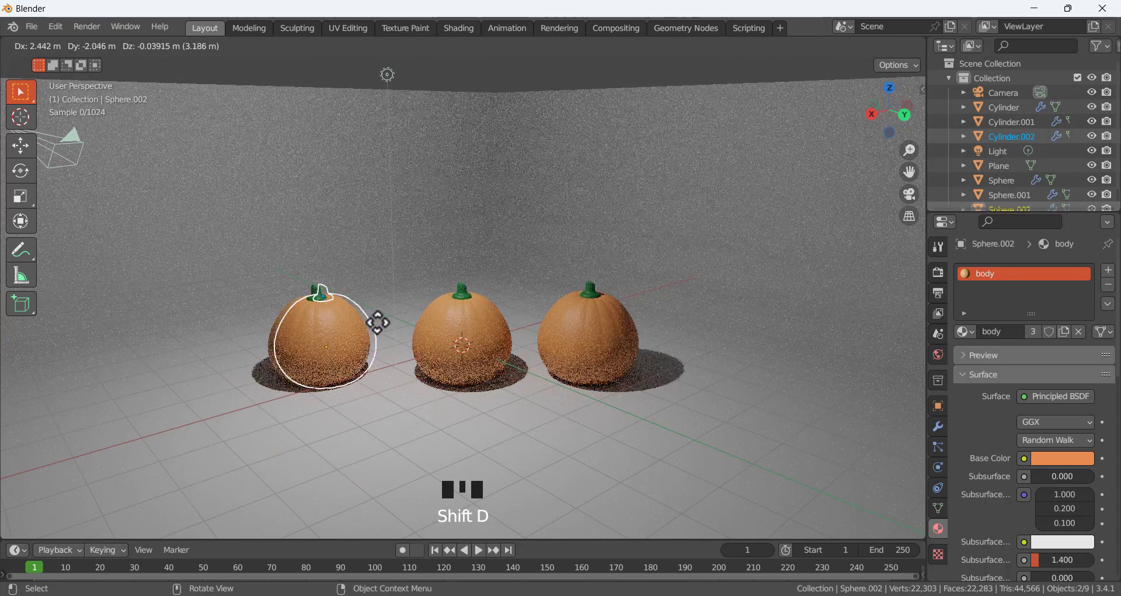
left_click(411, 321)
Tilt the newest pumpkin copy about 27.3° and move it against the original, about -0.52 m in X and 0.46 m in Y
key("r")
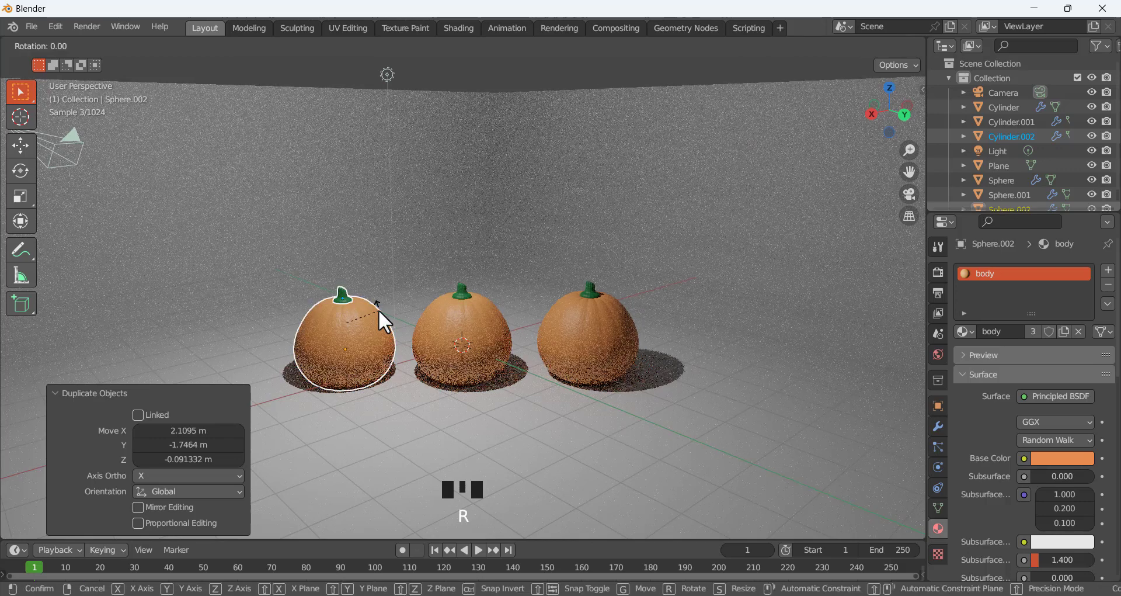
left_click(406, 323)
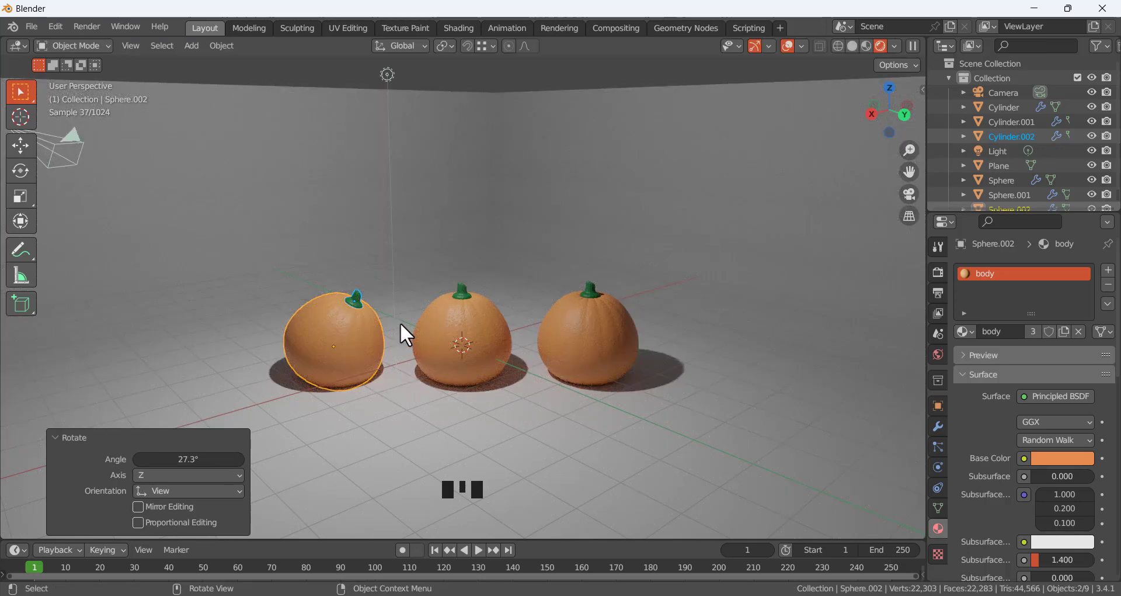
key("g")
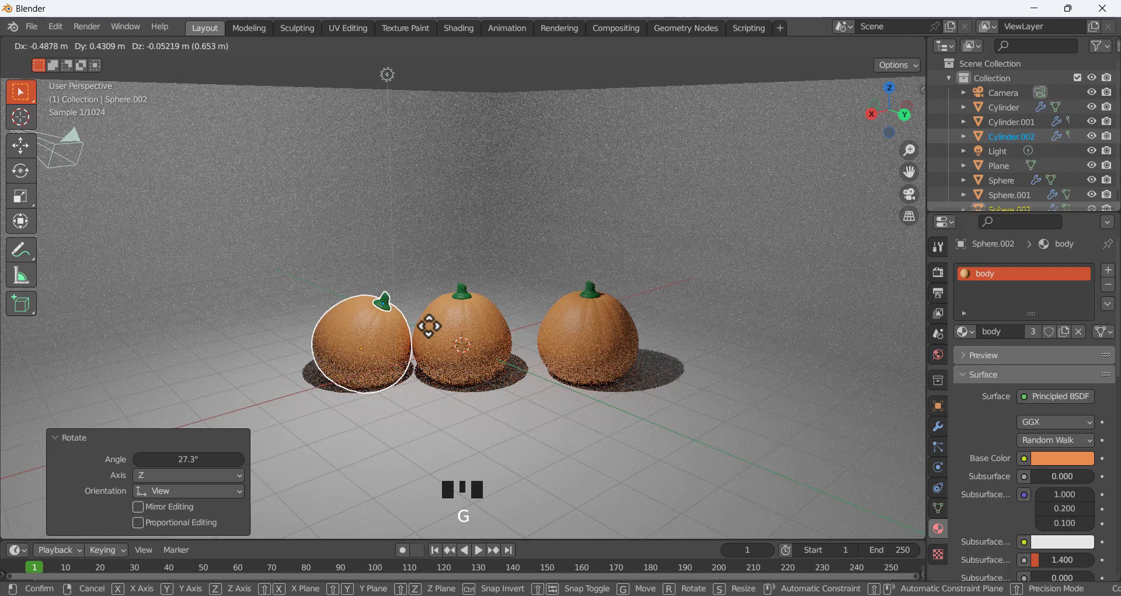
left_click(429, 325)
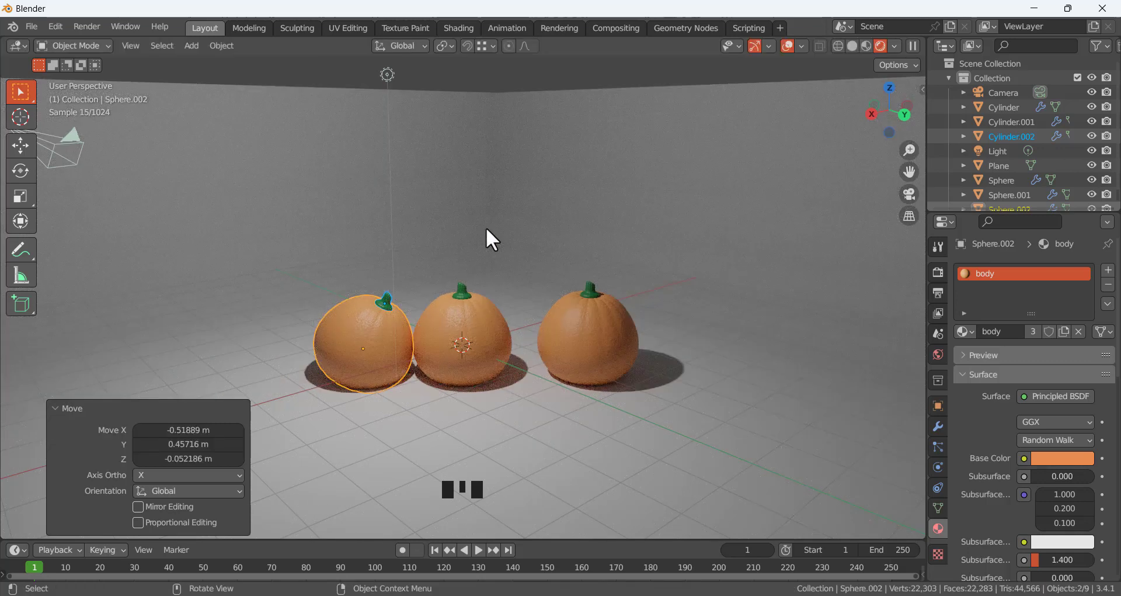
Change the light to a Spot and move it about 0.94 m in X, -0.61 m in Y and -0.49 m in Z
left_click(519, 70)
left_click(386, 75)
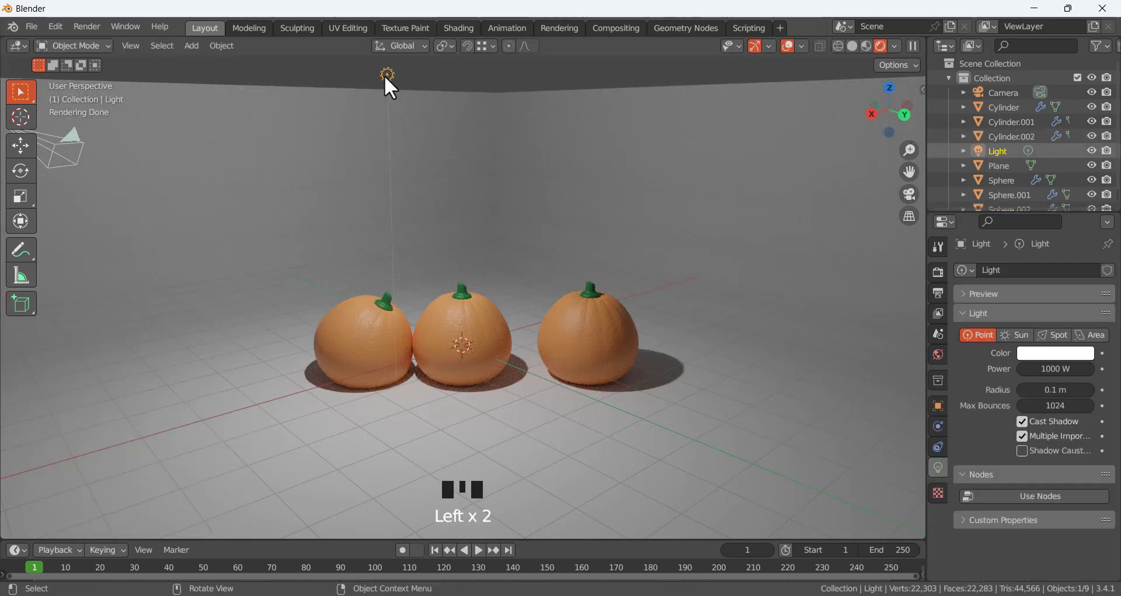
left_click(1057, 335)
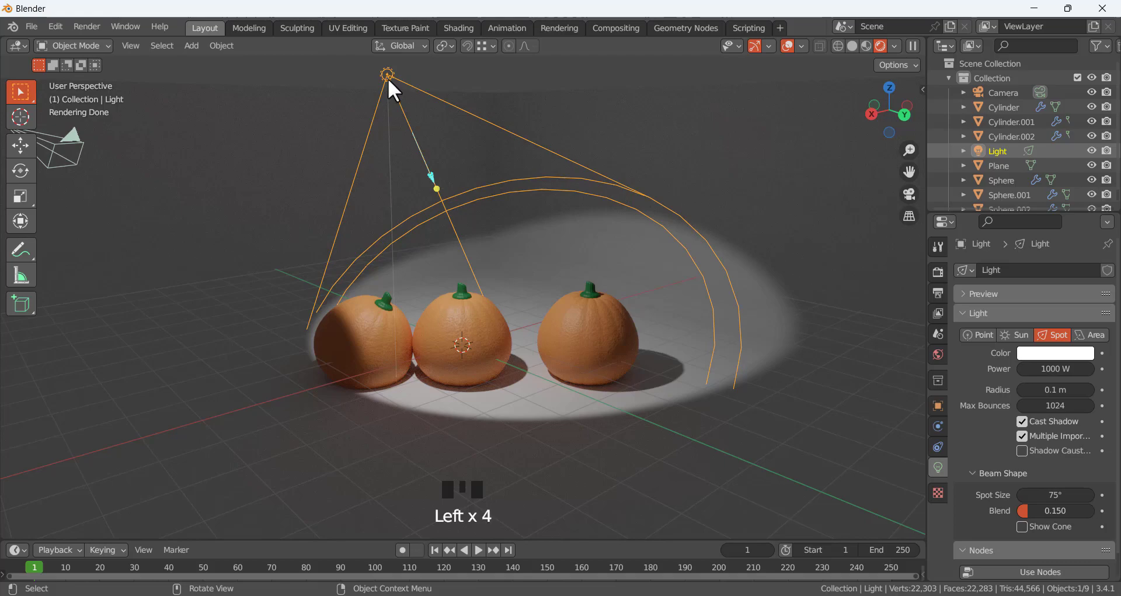
key("g")
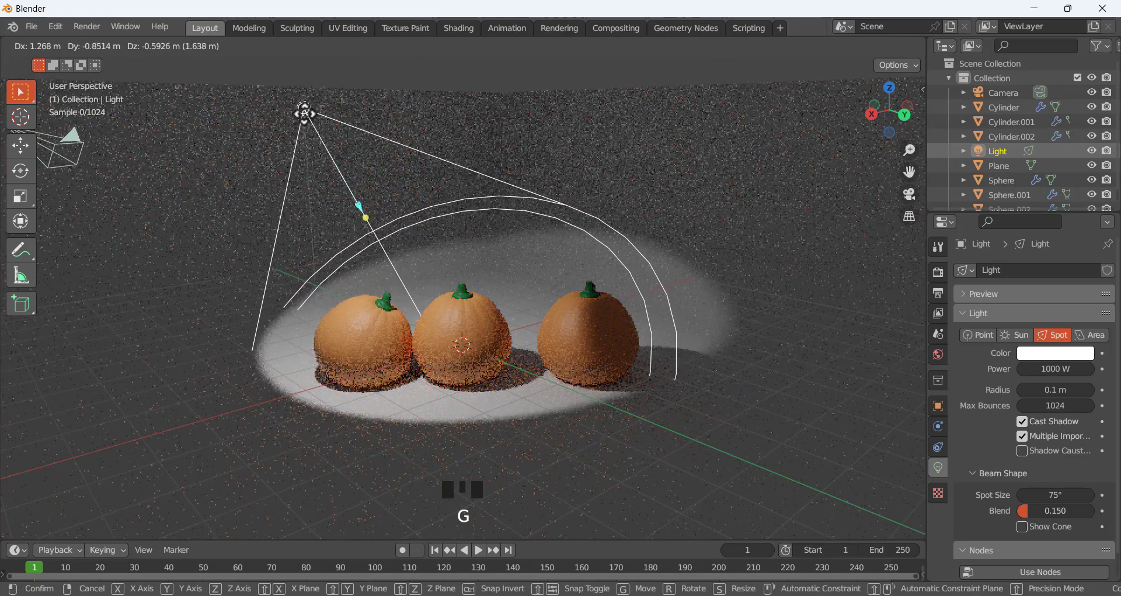
left_click(326, 104)
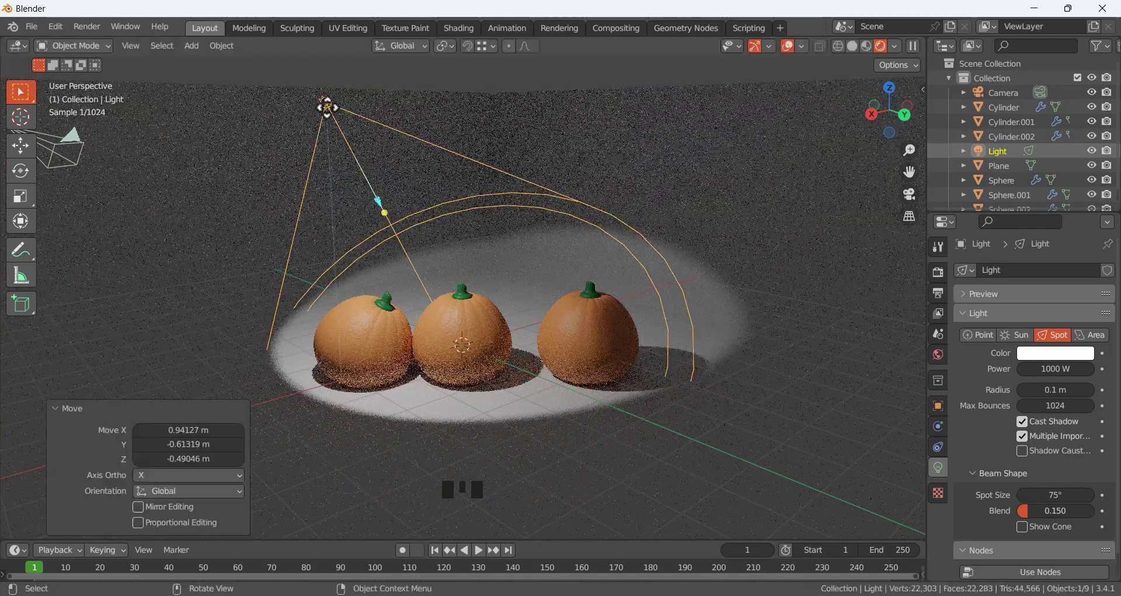
Set the spot light's power to 3000 W and its colour to orange
left_click(1054, 369)
type("30")
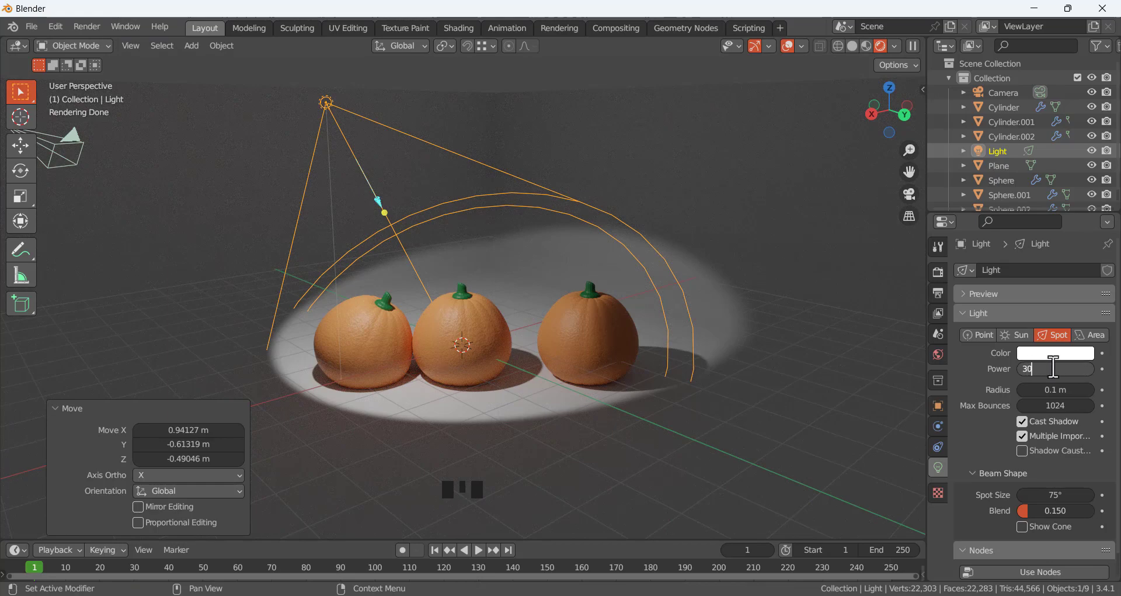
key("Return")
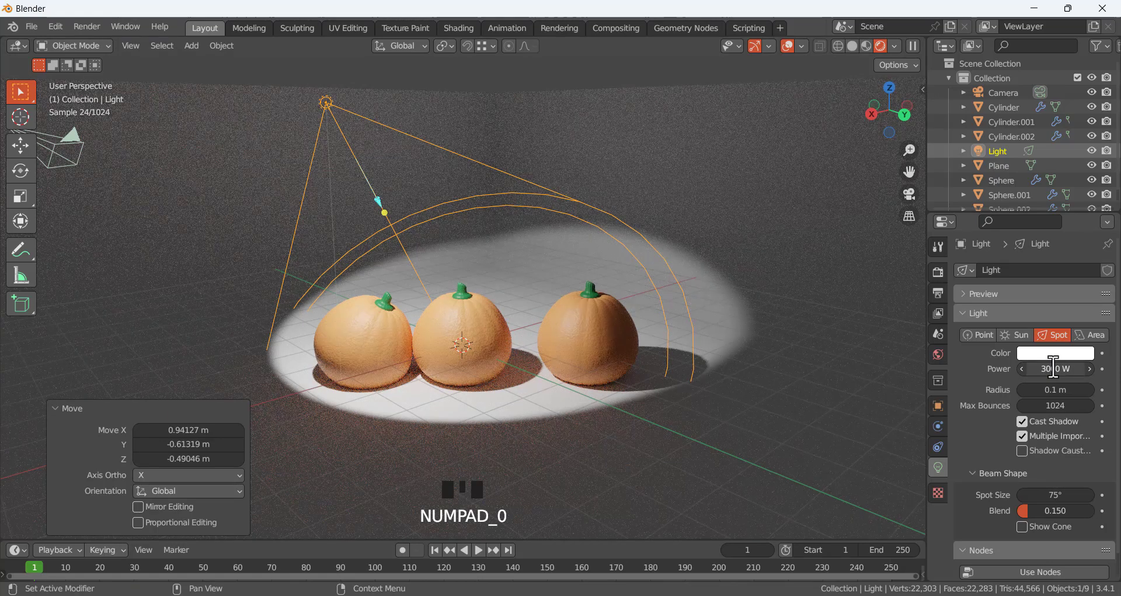
left_click(1049, 352)
mouse_move(1019, 210)
left_mouse_down()
mouse_move(1000, 214)
mouse_move(1024, 226)
mouse_move(1009, 245)
left_mouse_up()
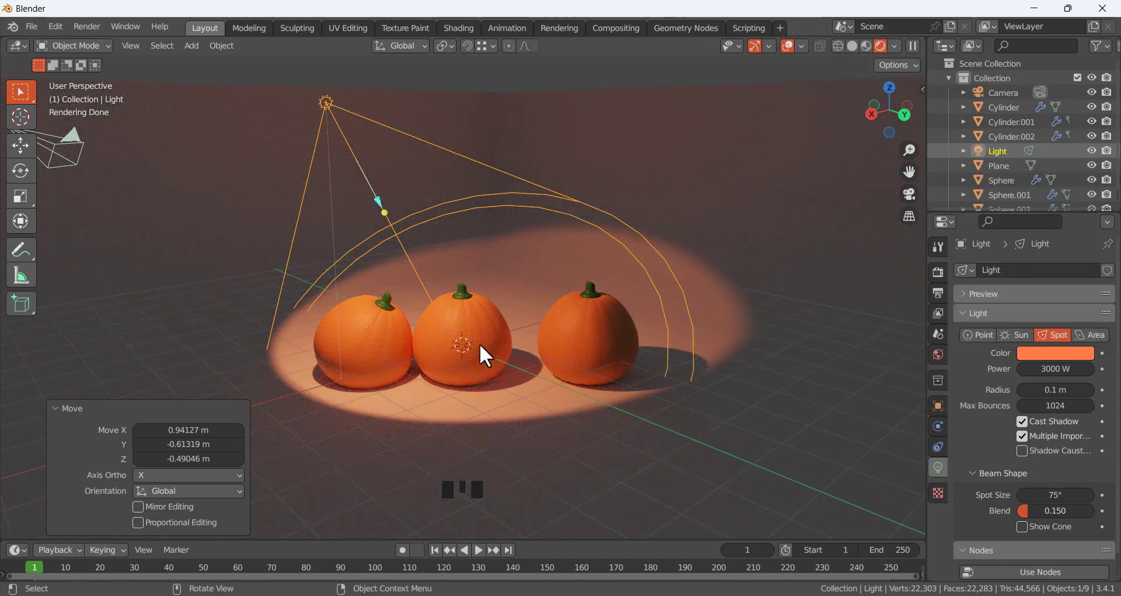
Look through the scene camera and lock the camera to the view so navigation moves it
scroll(472, 329, "up", 1)
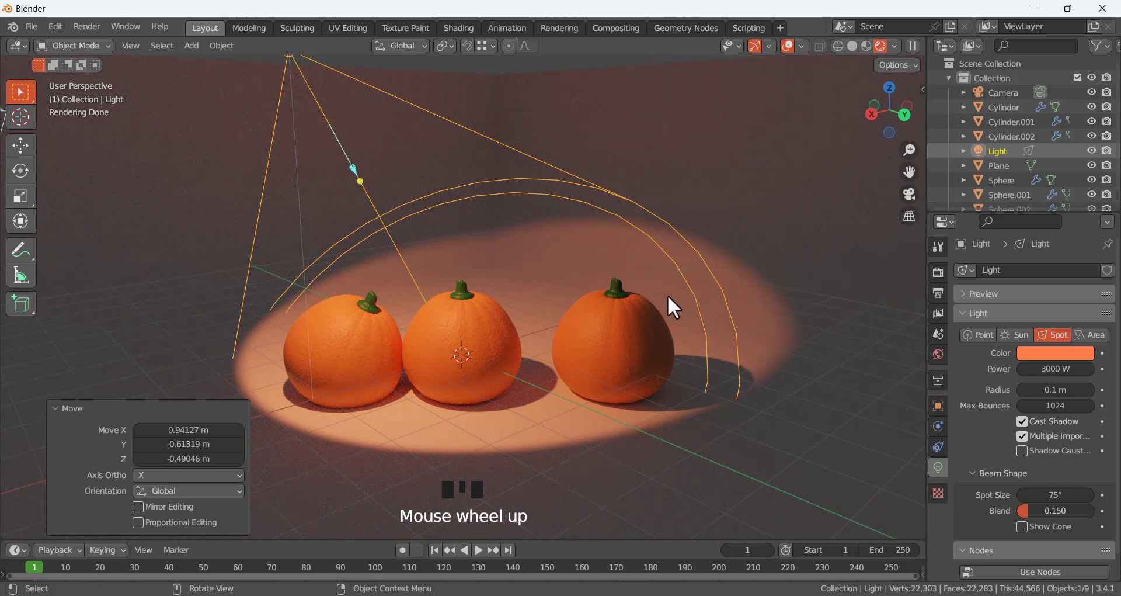
key("KP_0")
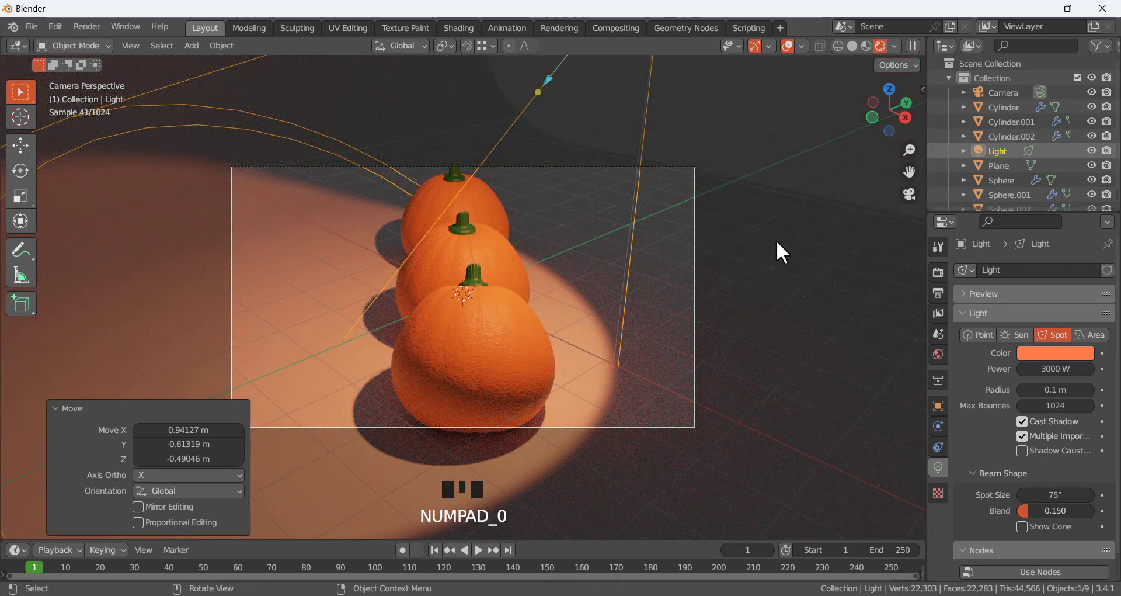
key("n")
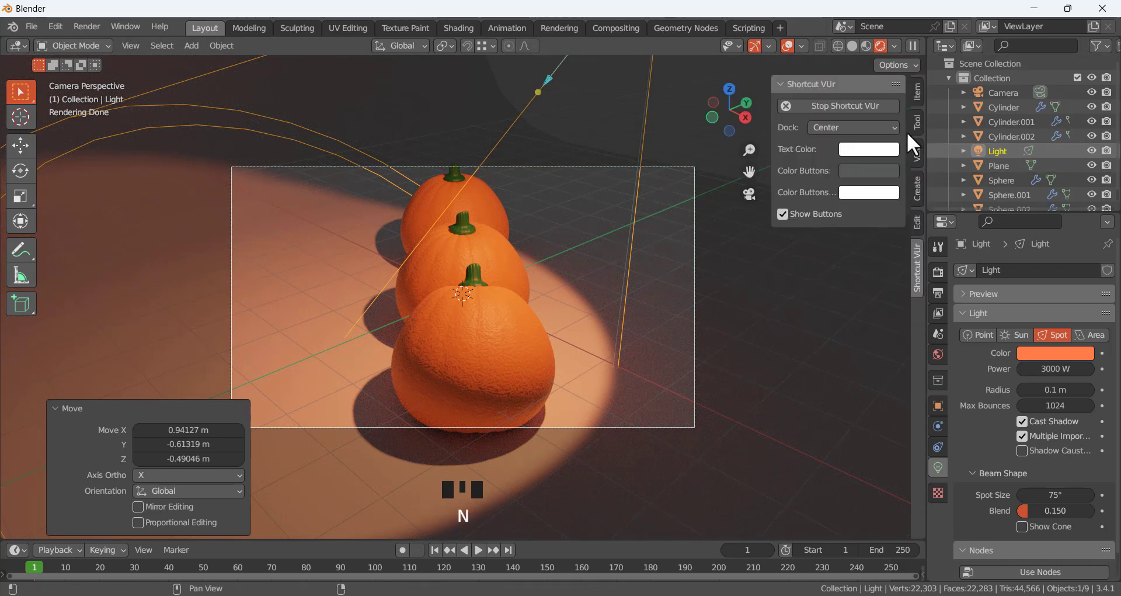
left_click(917, 123)
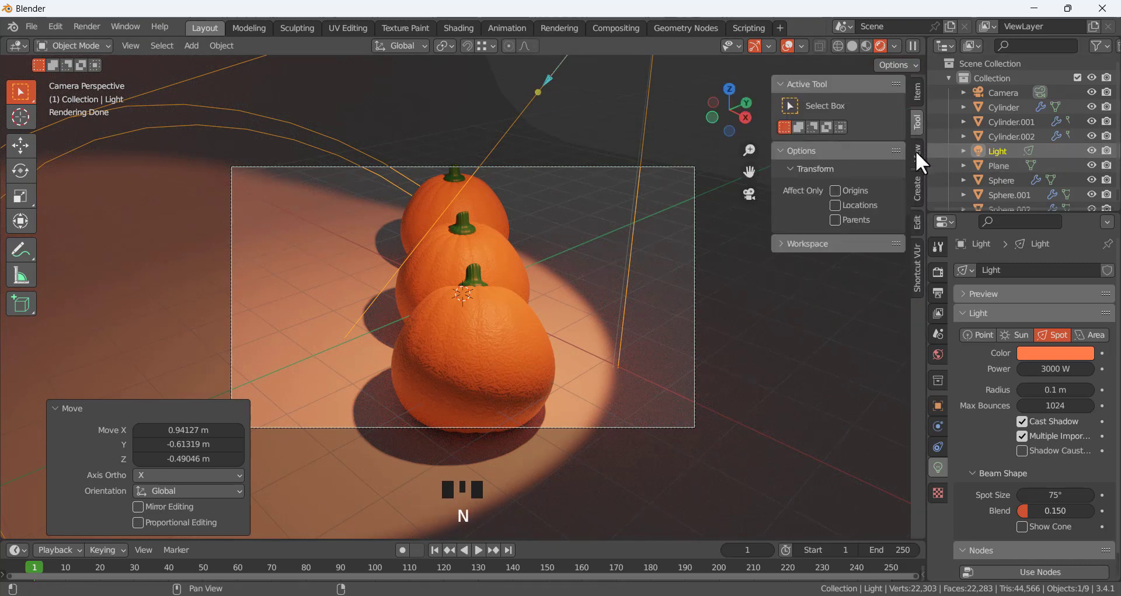
left_click(917, 152)
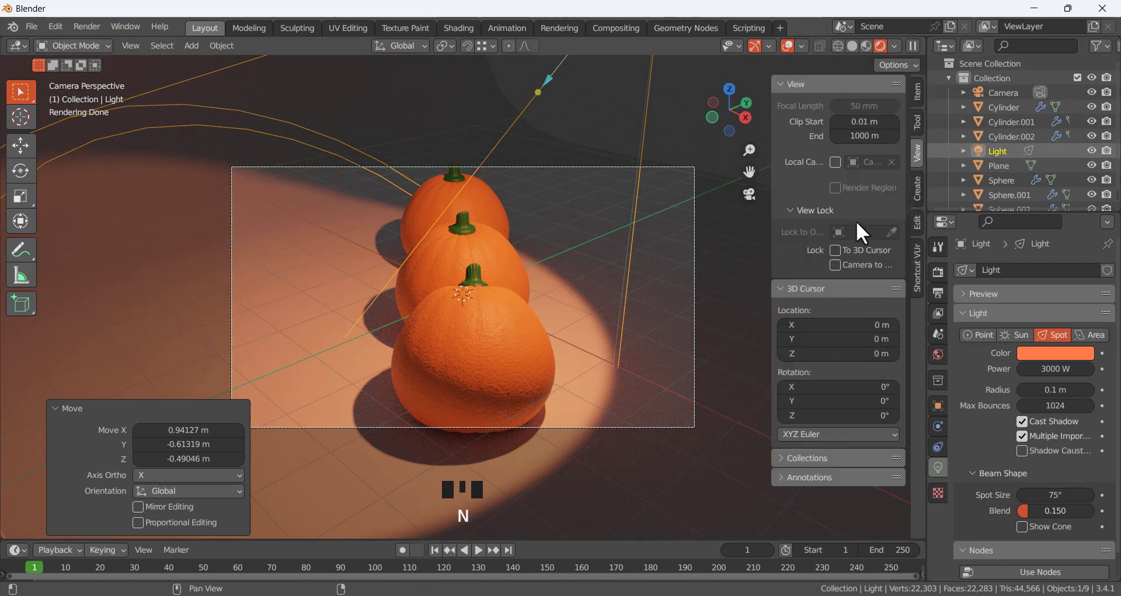
left_click(836, 265)
Reposition the locked camera to face the row of pumpkins from the front, with all three inside the frame
middle_click_drag(409, 321, 335, 282)
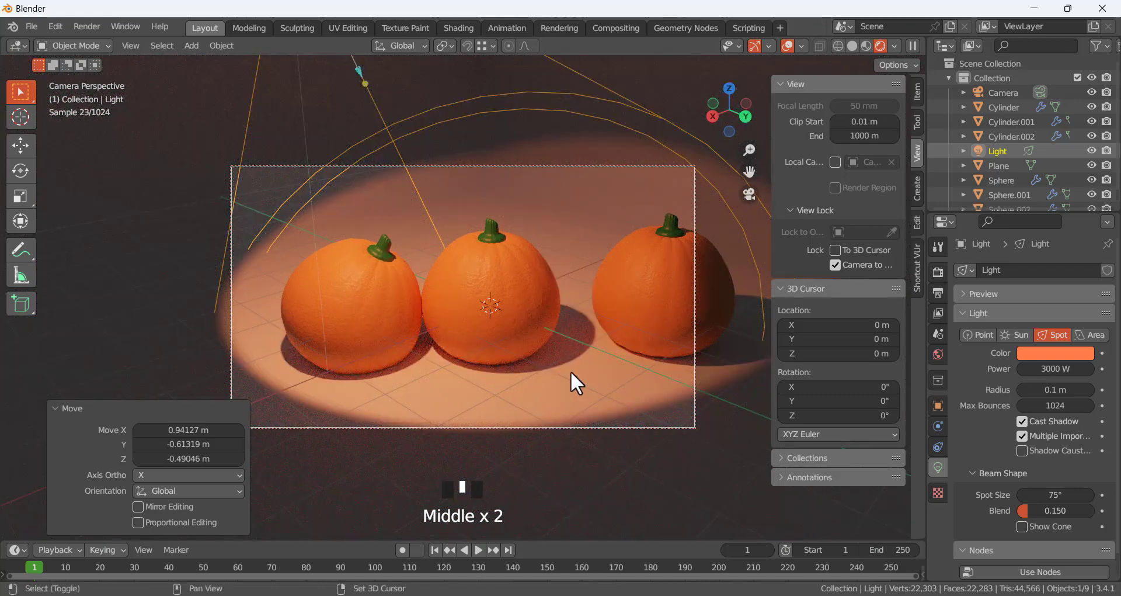
middle_click_drag(571, 370, 492, 325, "shift")
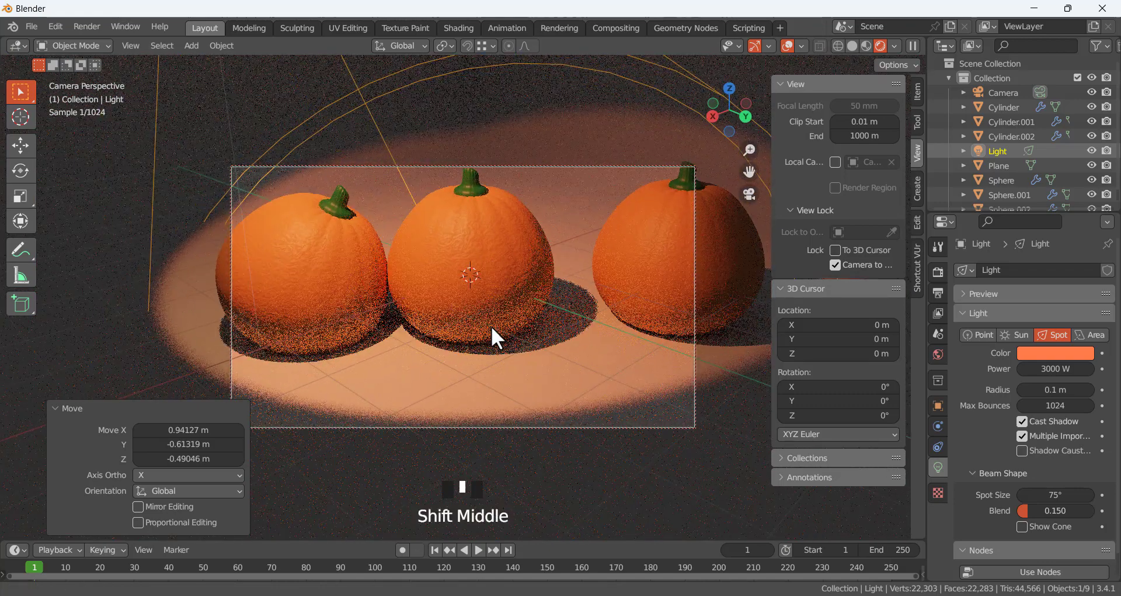
scroll(492, 326, "down", 2)
scroll(472, 326, "down", 1)
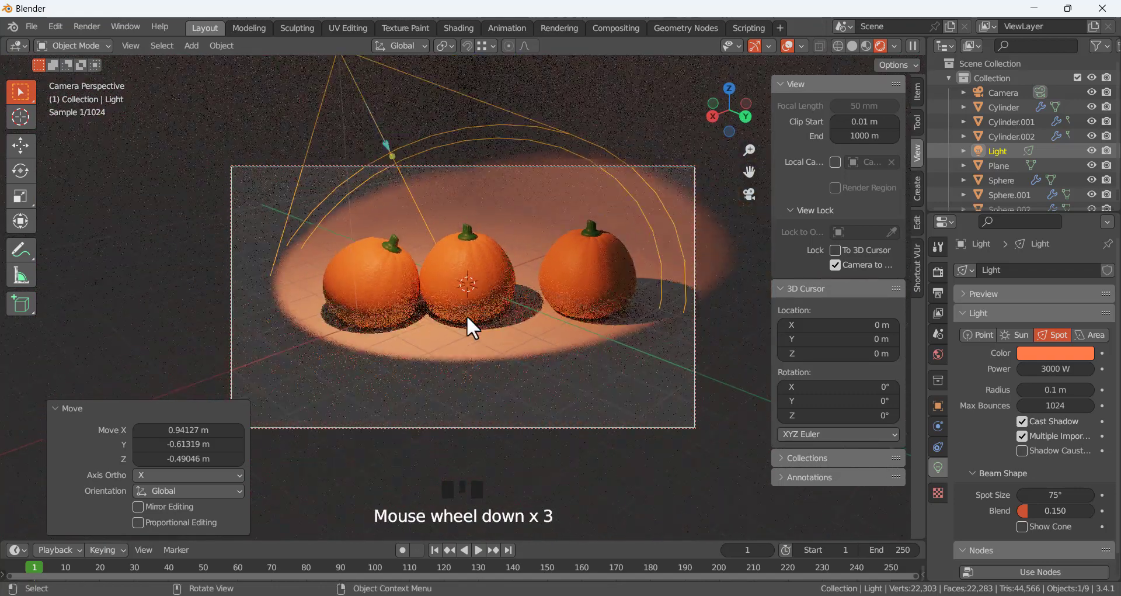
scroll(472, 324, "up", 1)
scroll(469, 315, "up", 1)
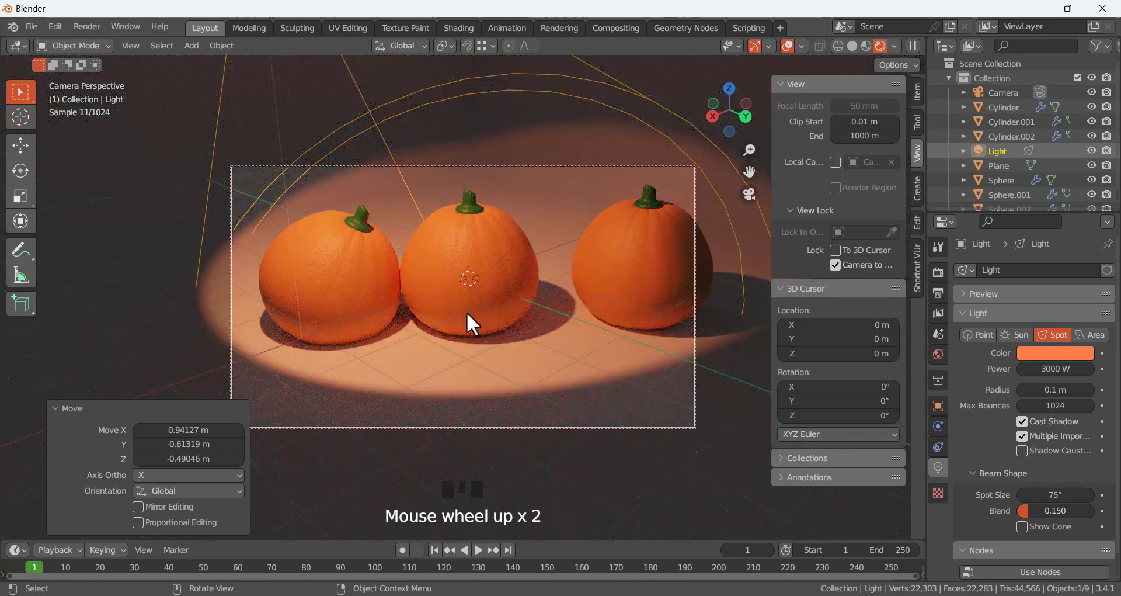
scroll(469, 315, "down", 1)
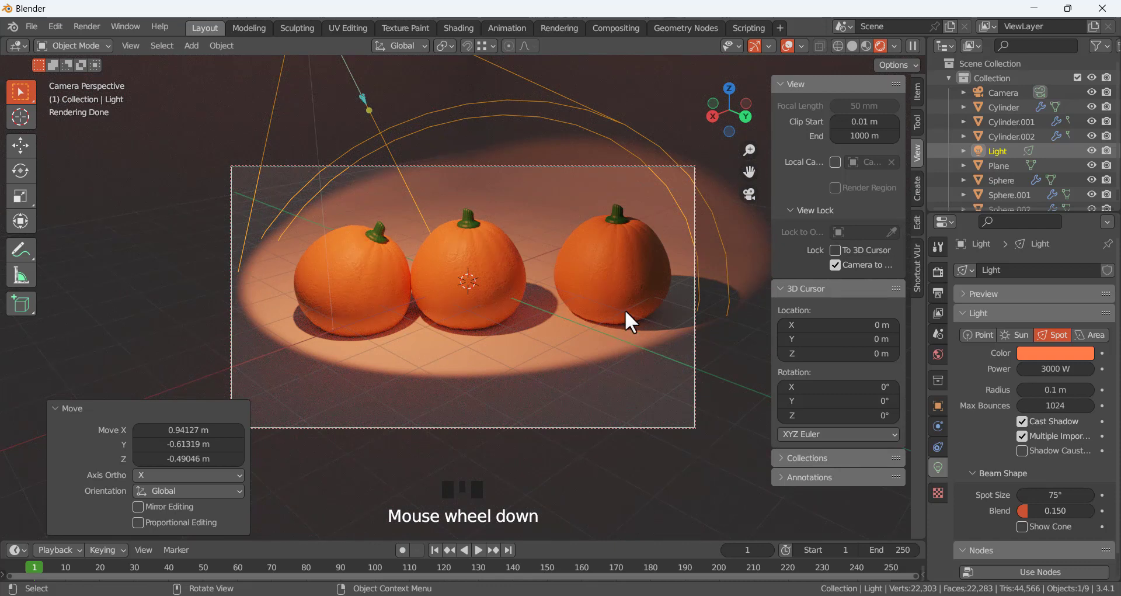
Make the pumpkin's body material glossier with Specular 0.904 and Roughness 0.362
left_click(476, 255)
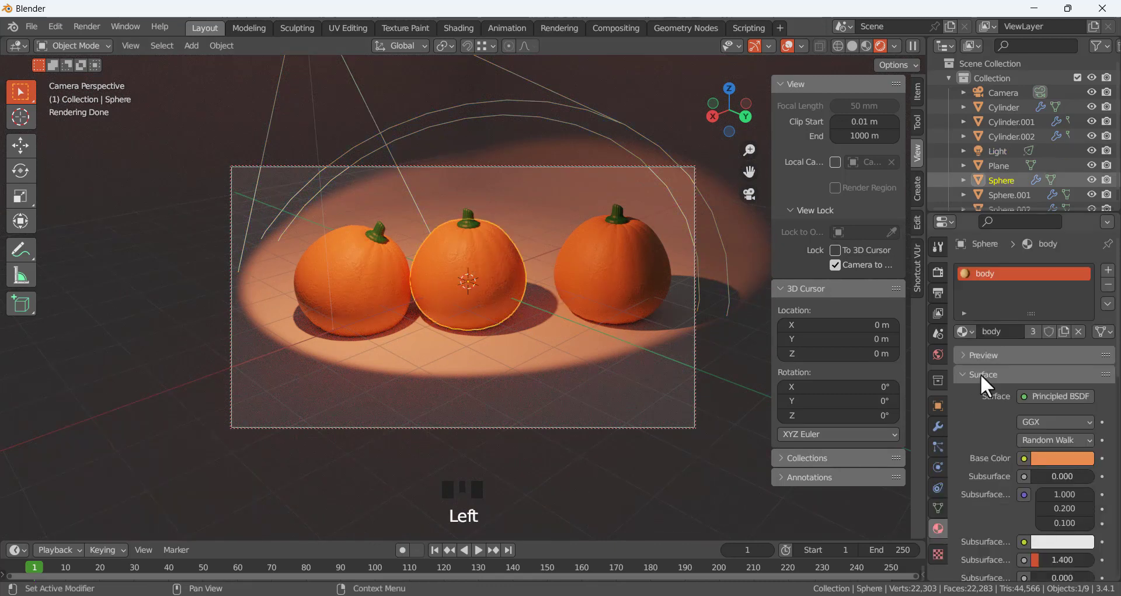
scroll(983, 478, "down", 8)
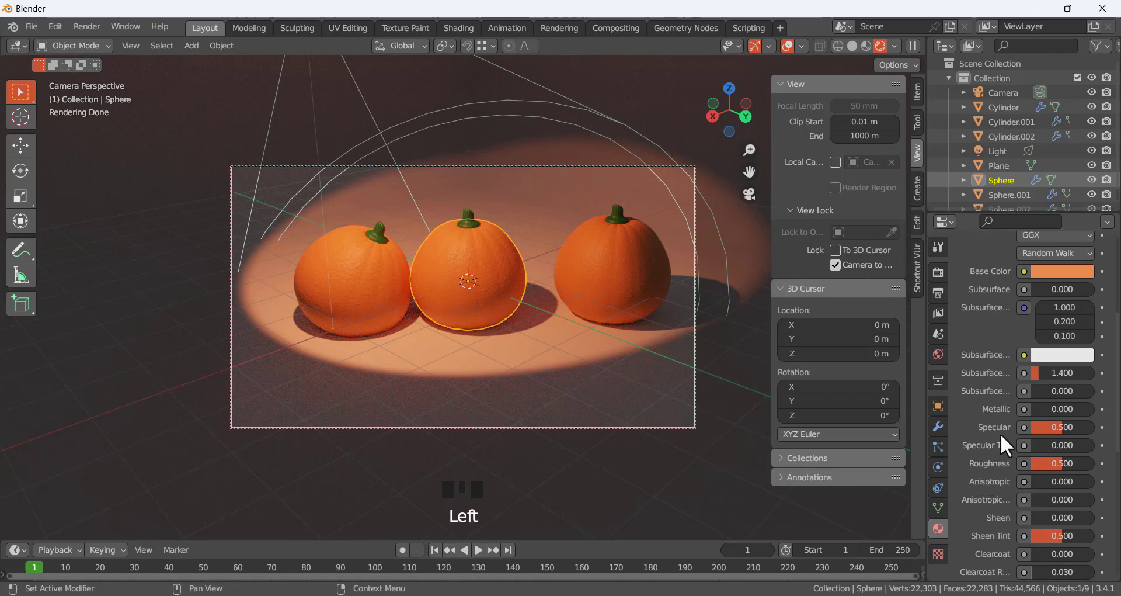
left_click_drag(1061, 427, 1087, 427)
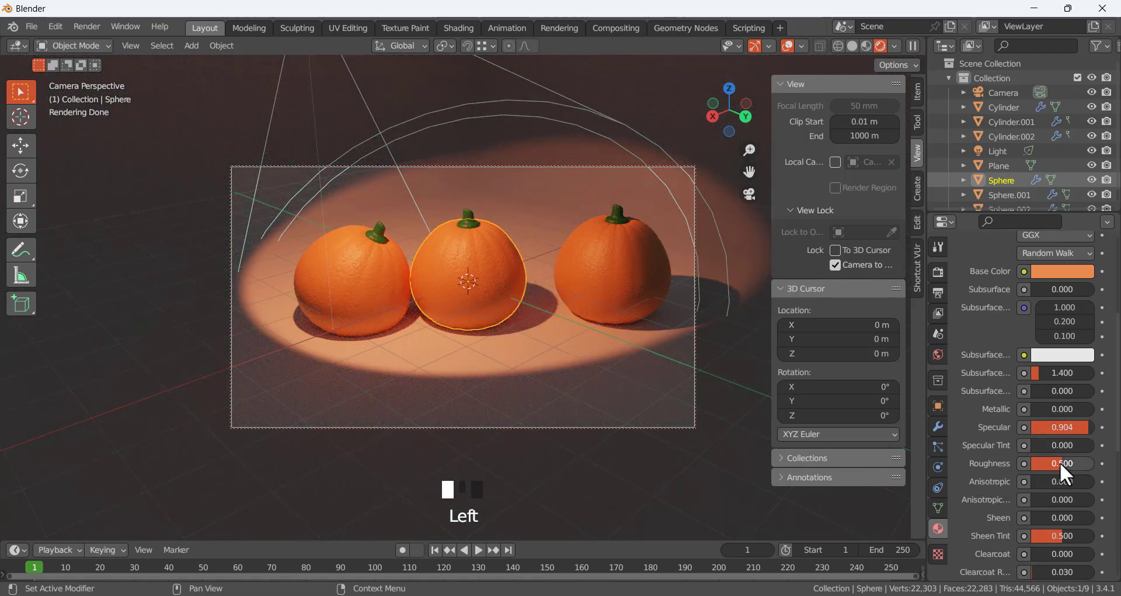
left_click_drag(1060, 463, 1052, 462)
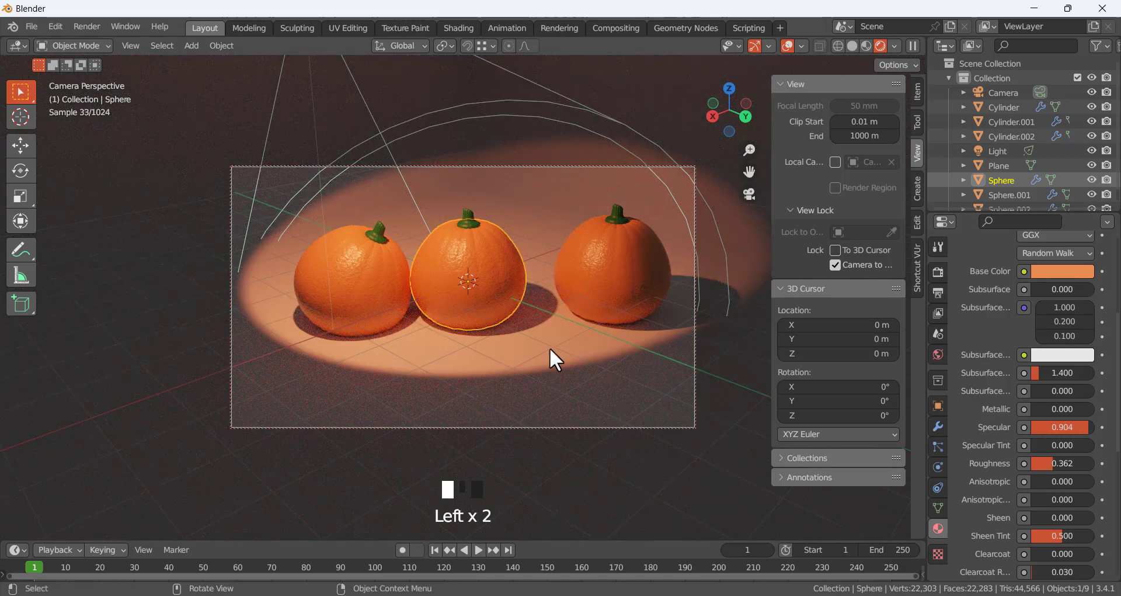
Set the maximum samples for the final Cycles render to 200
left_click(534, 340)
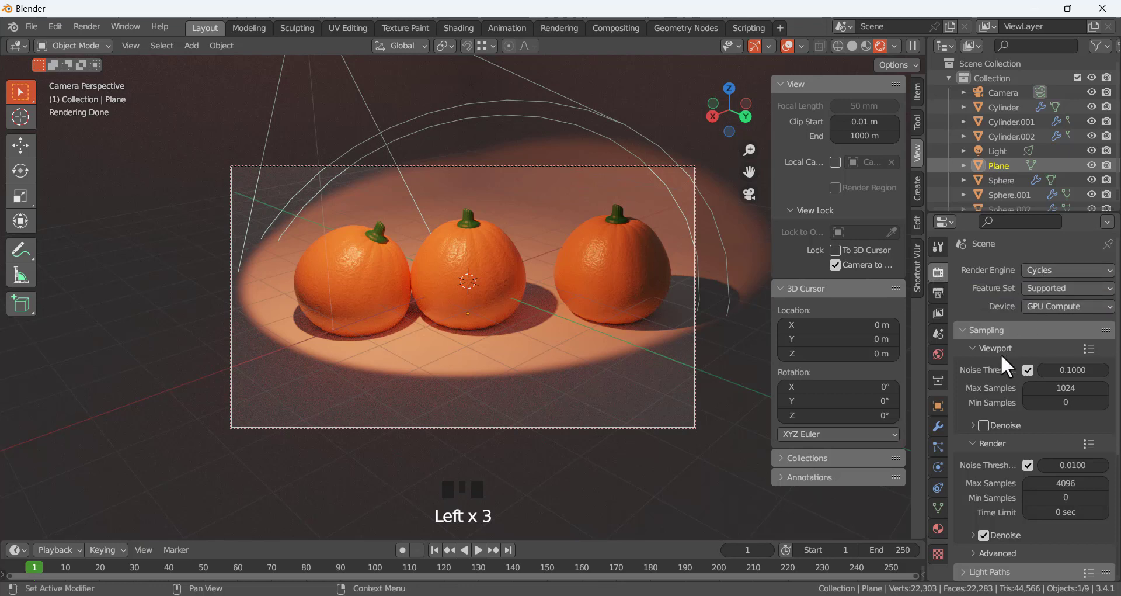
scroll(999, 397, "down", 2)
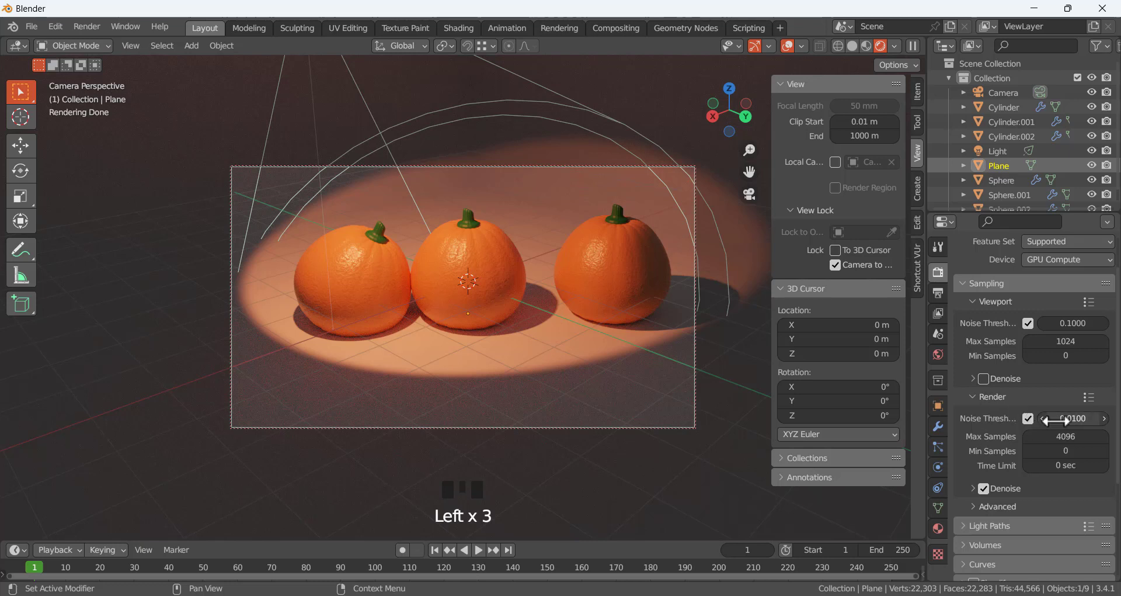
left_click(1047, 438)
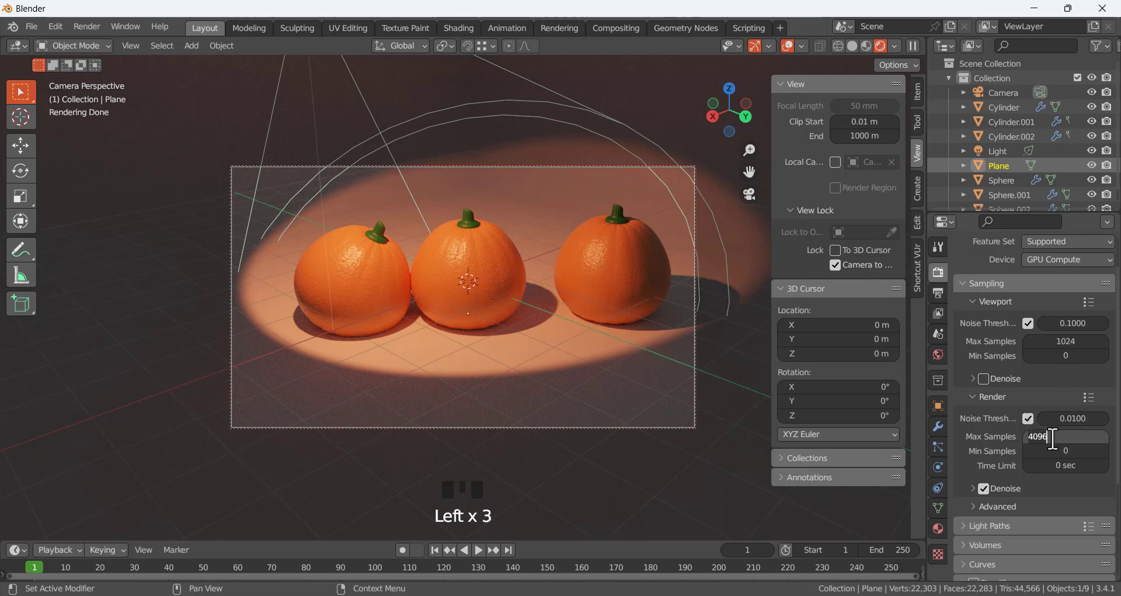
type("200")
key("Return")
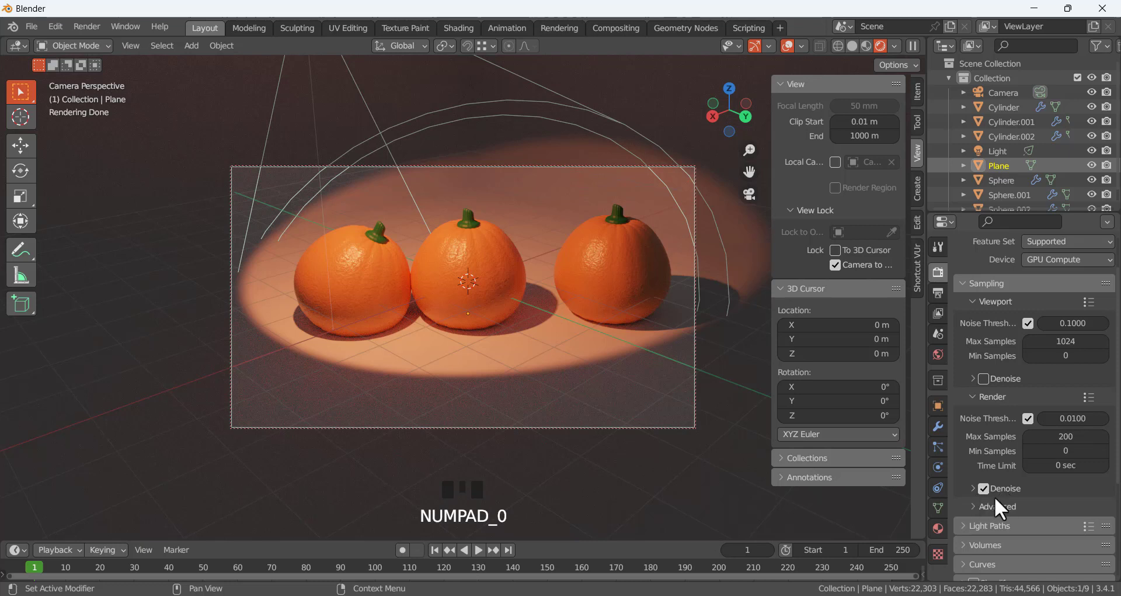
Review the output resolution and file format settings, and render the pumpkin scene as a still image
left_click(938, 292)
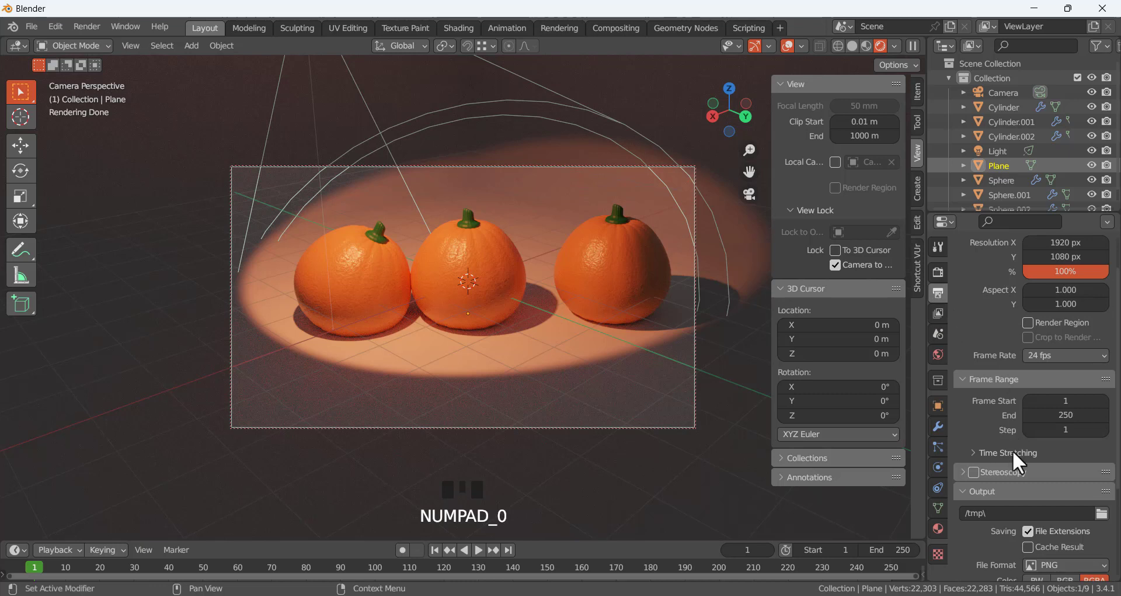
scroll(1013, 450, "down", 4)
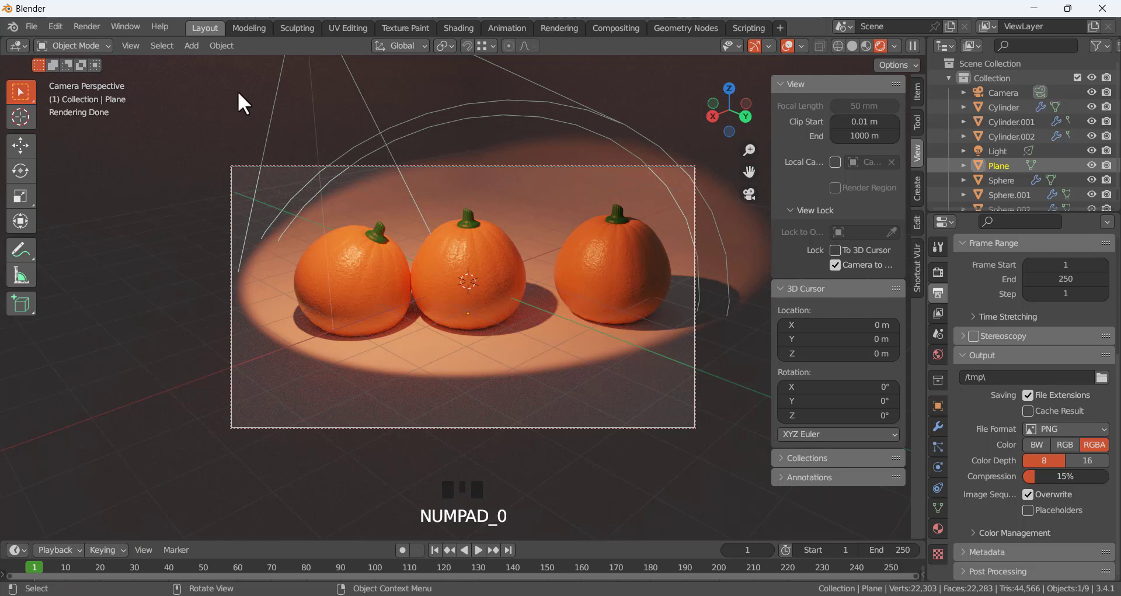
left_click(87, 27)
left_click(104, 41)
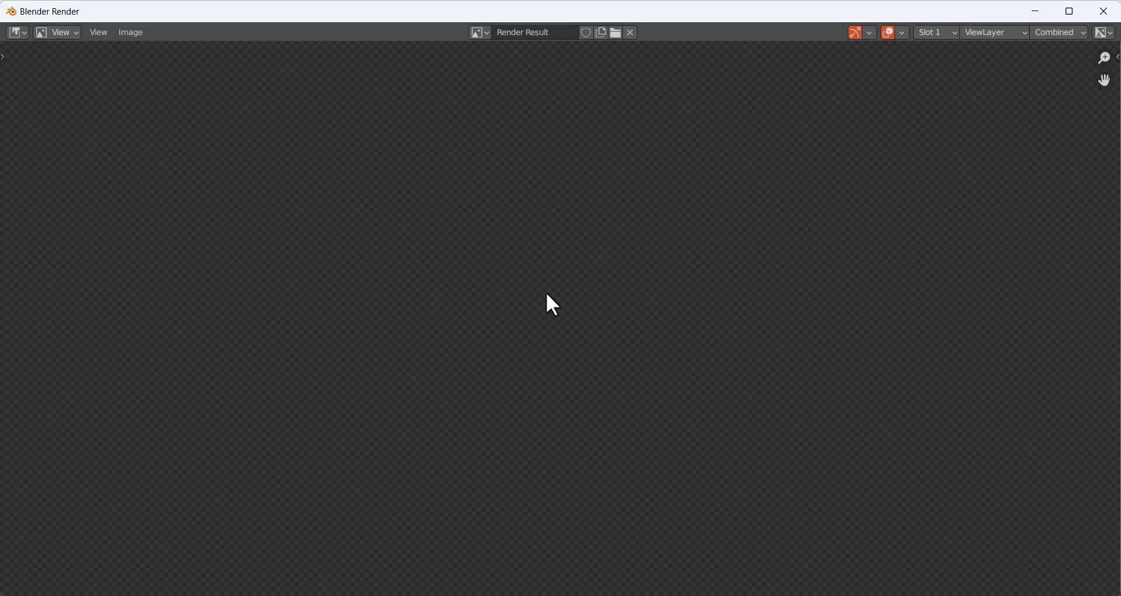
scroll(545, 275, "down", 3)
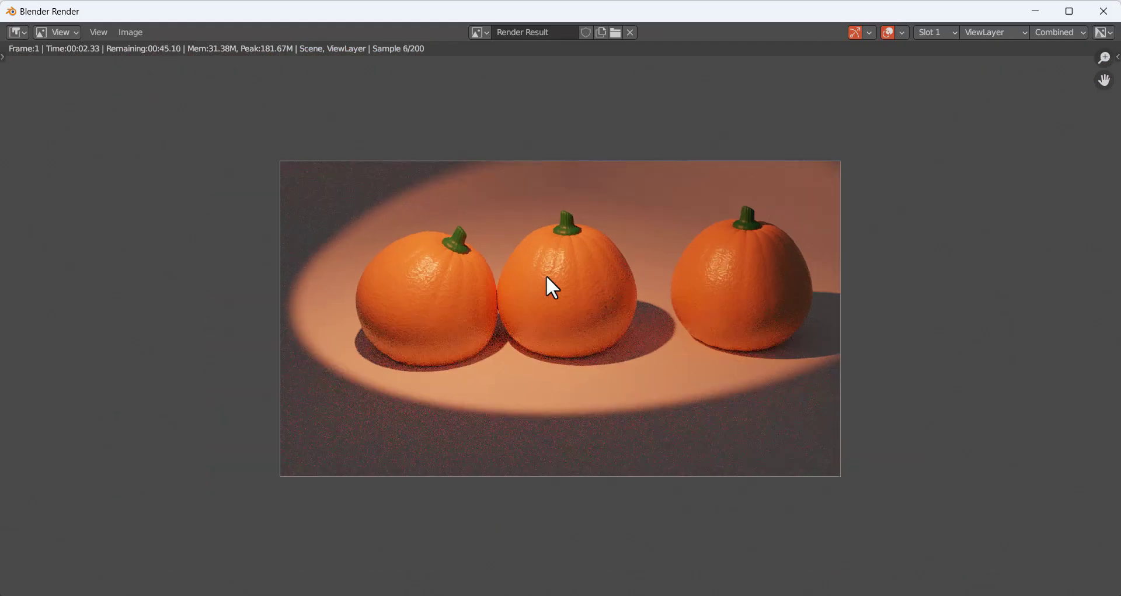